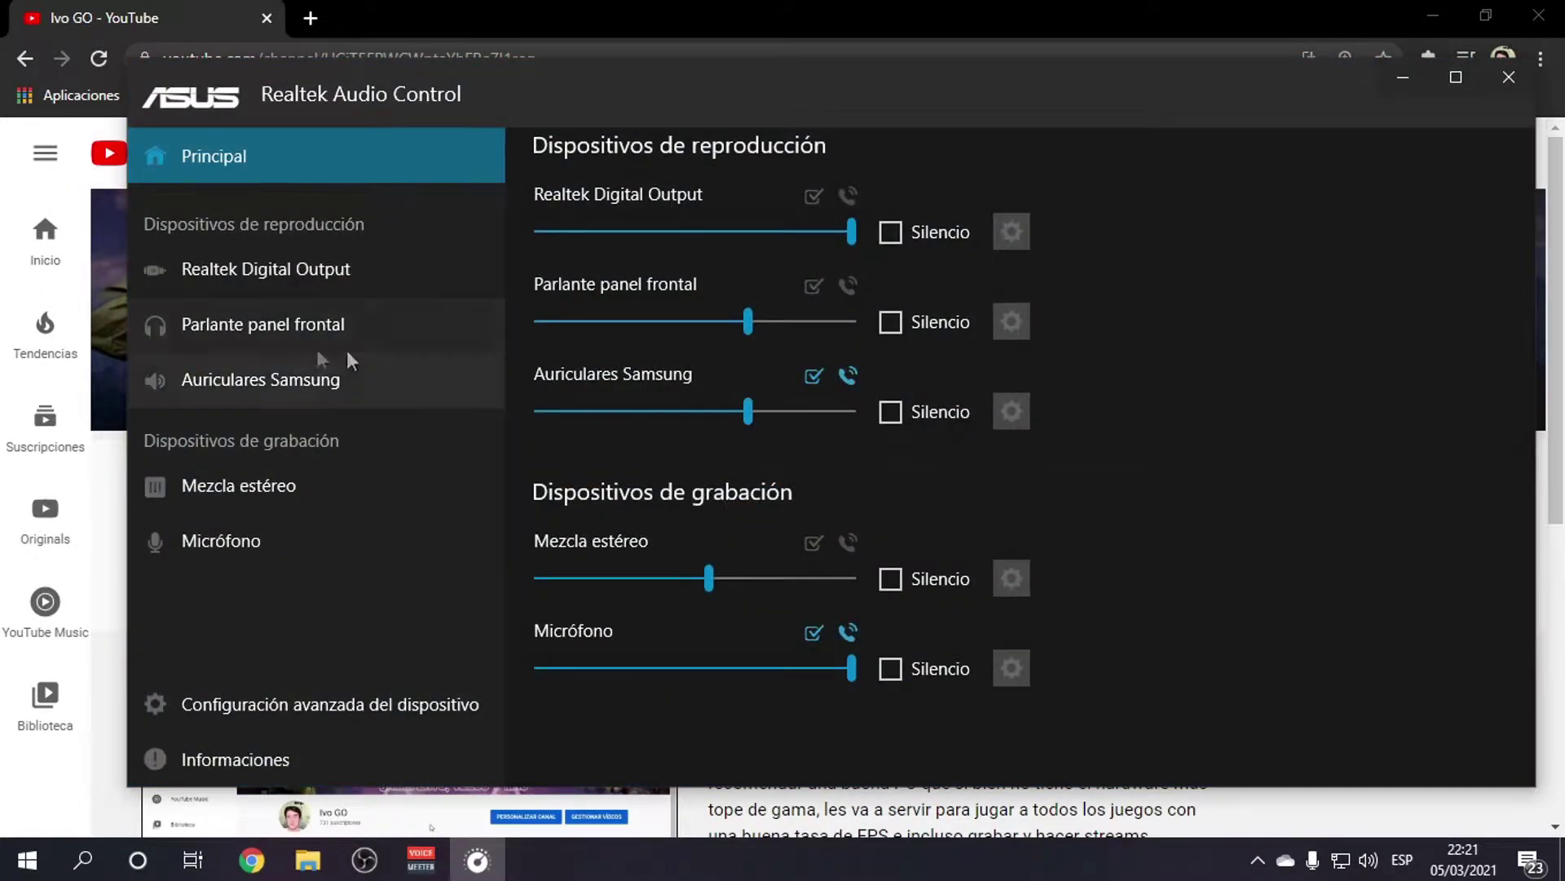
Check the Auriculares Samsung and Parlante panel frontal playback devices in Realtek Audio Console, and put the console out of view
left_click(323, 405)
left_click(339, 327)
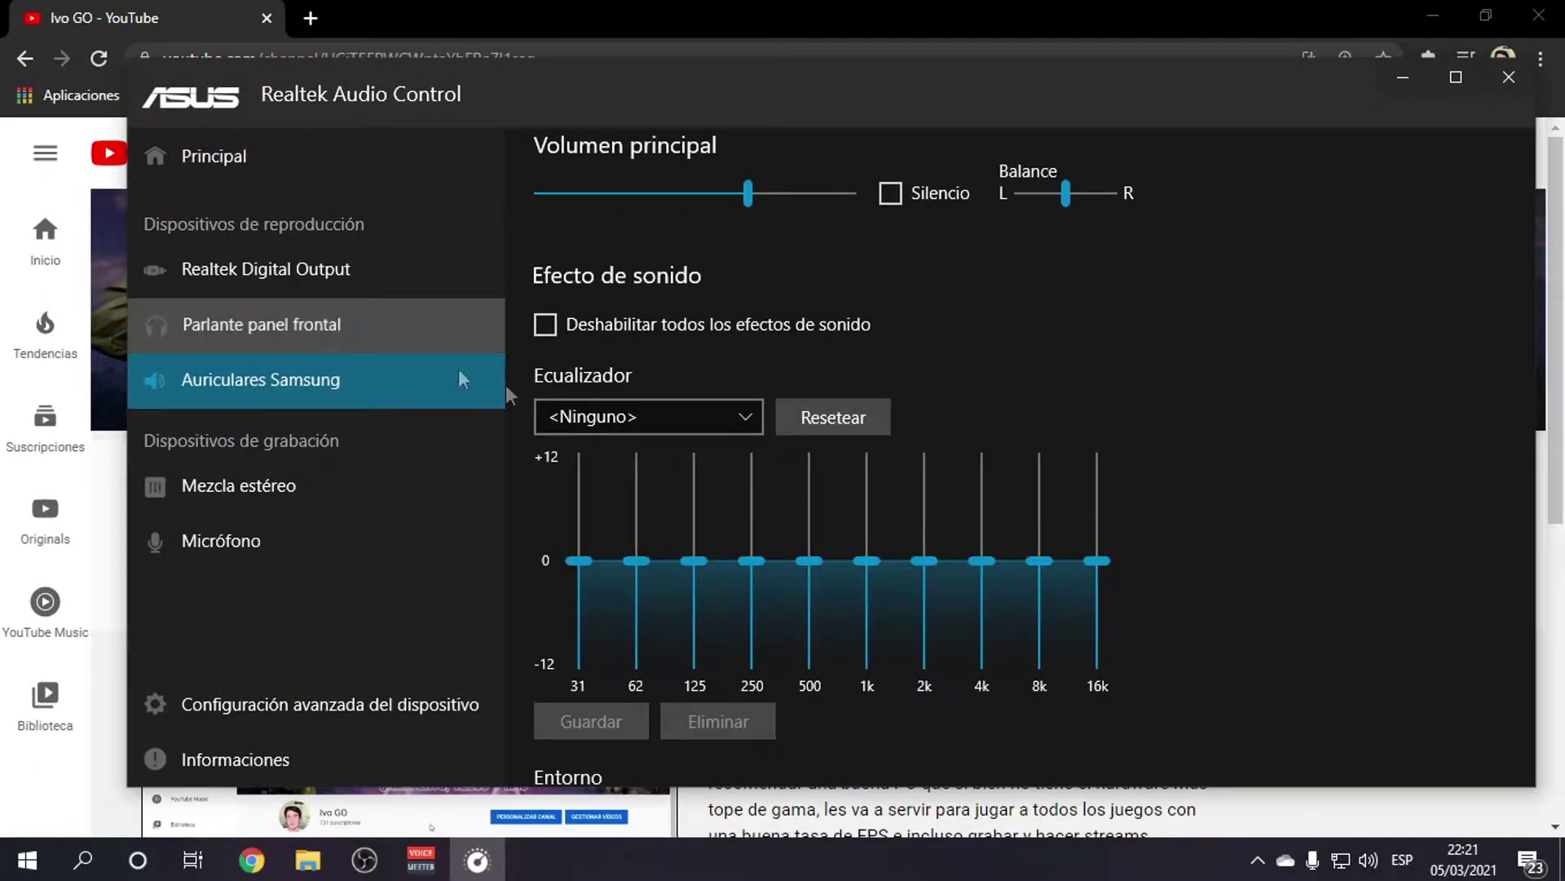
left_click(1257, 807)
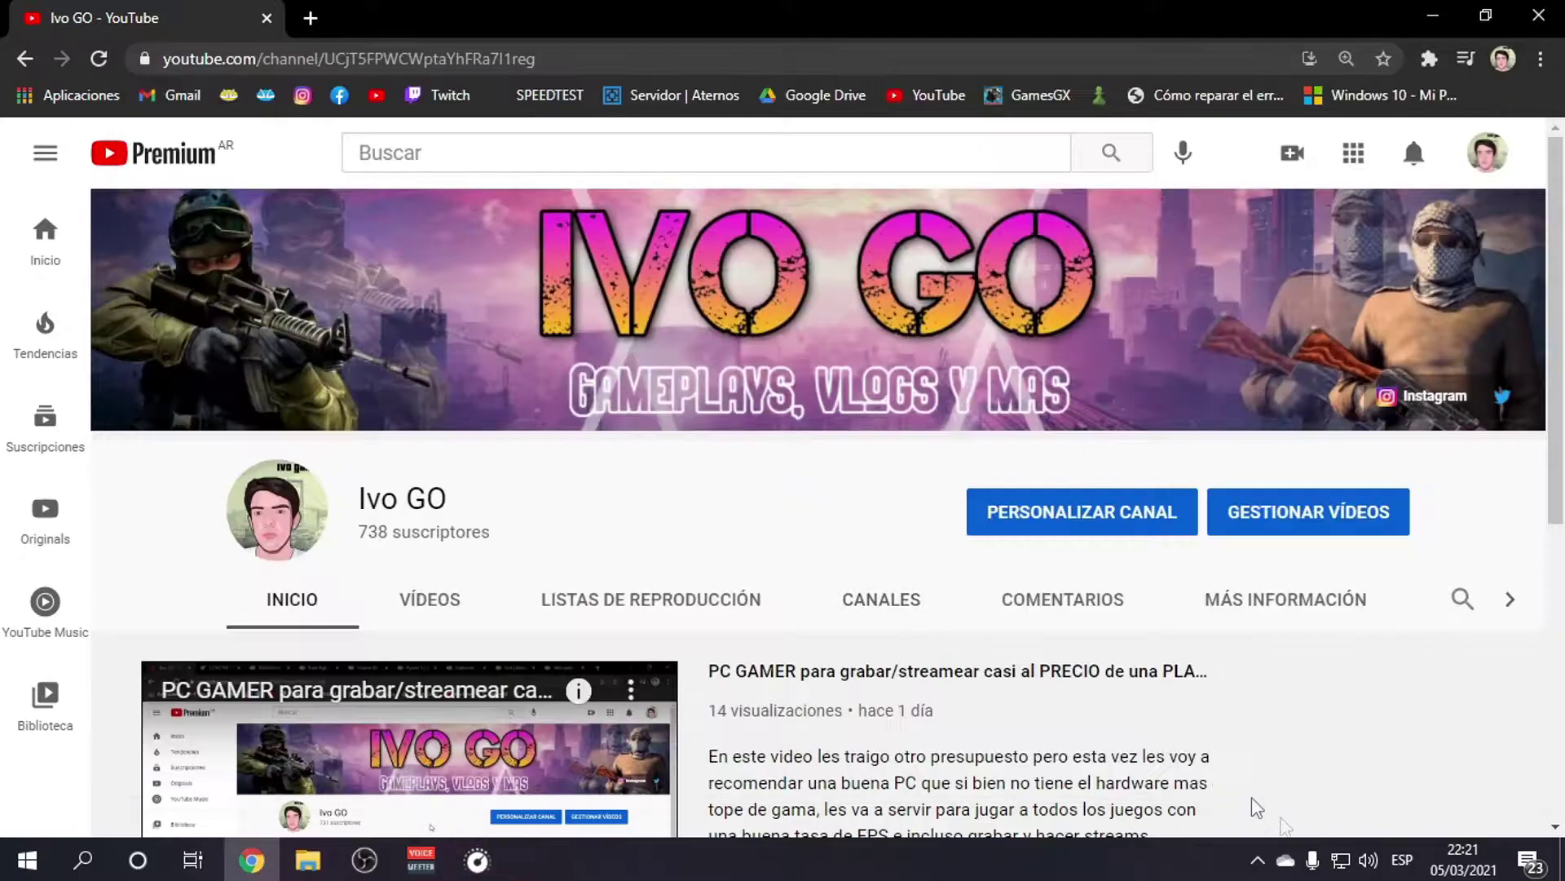
Open the Windows sound settings and bring up the per-application device and volume preferences
right_click(1370, 861)
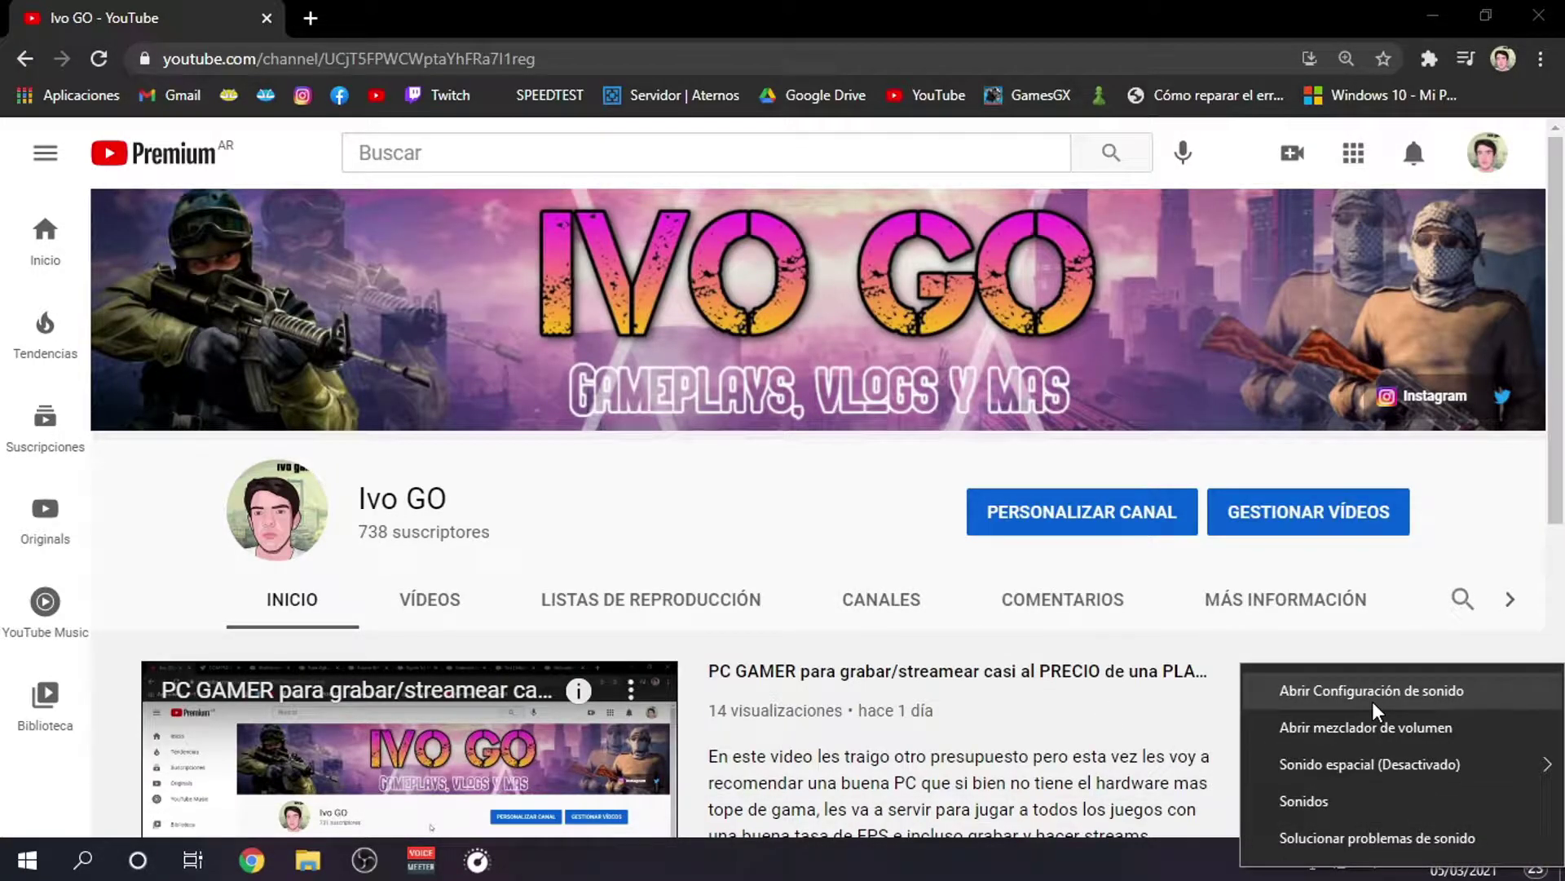
left_click(1455, 690)
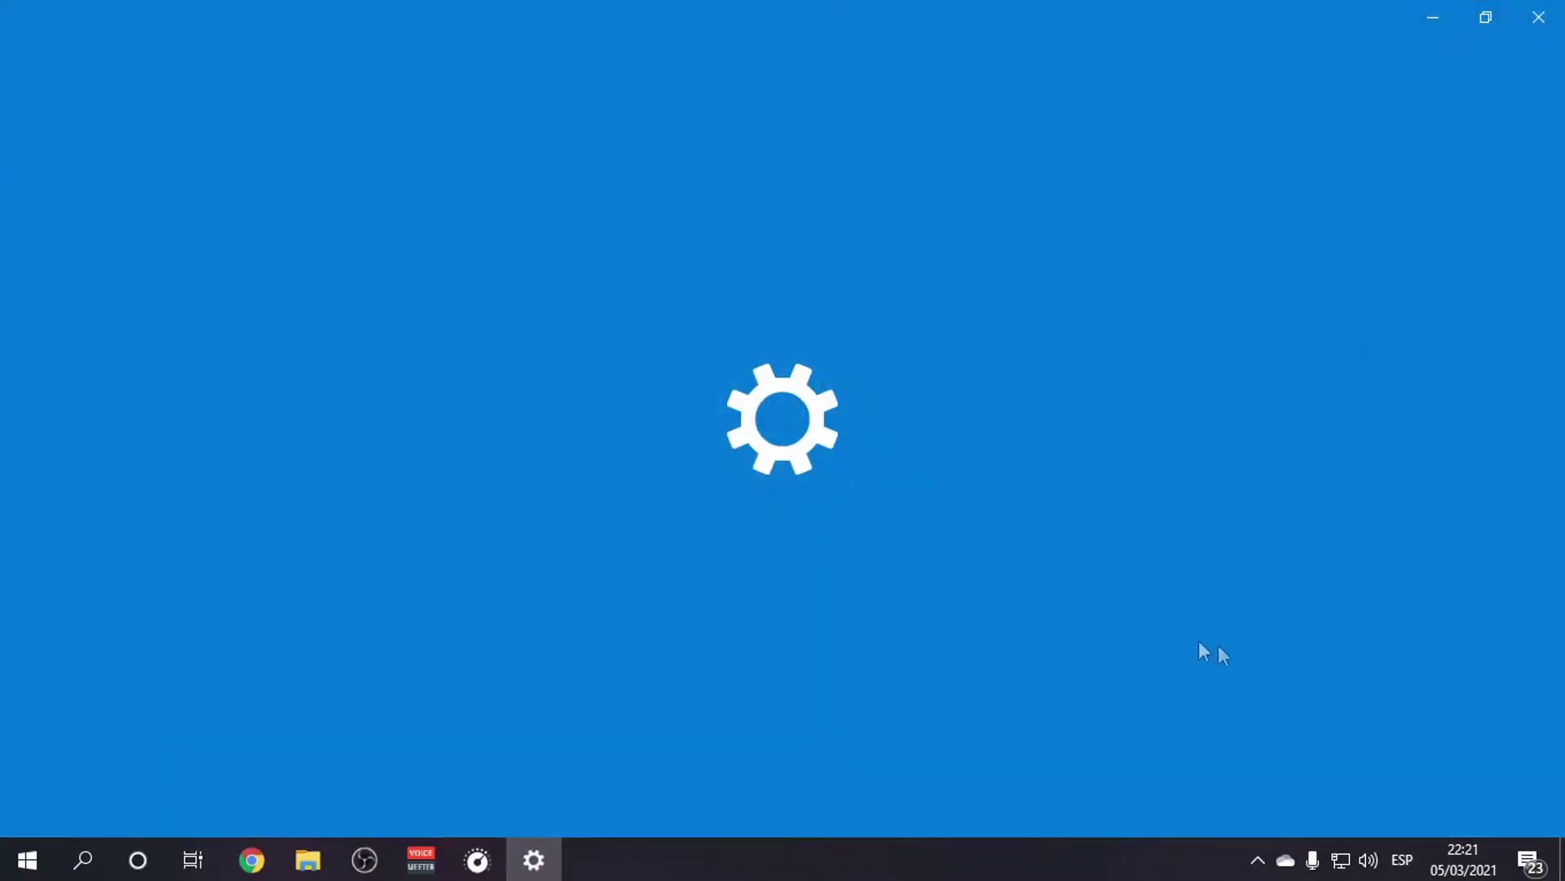
scroll(1112, 542, "down", 5)
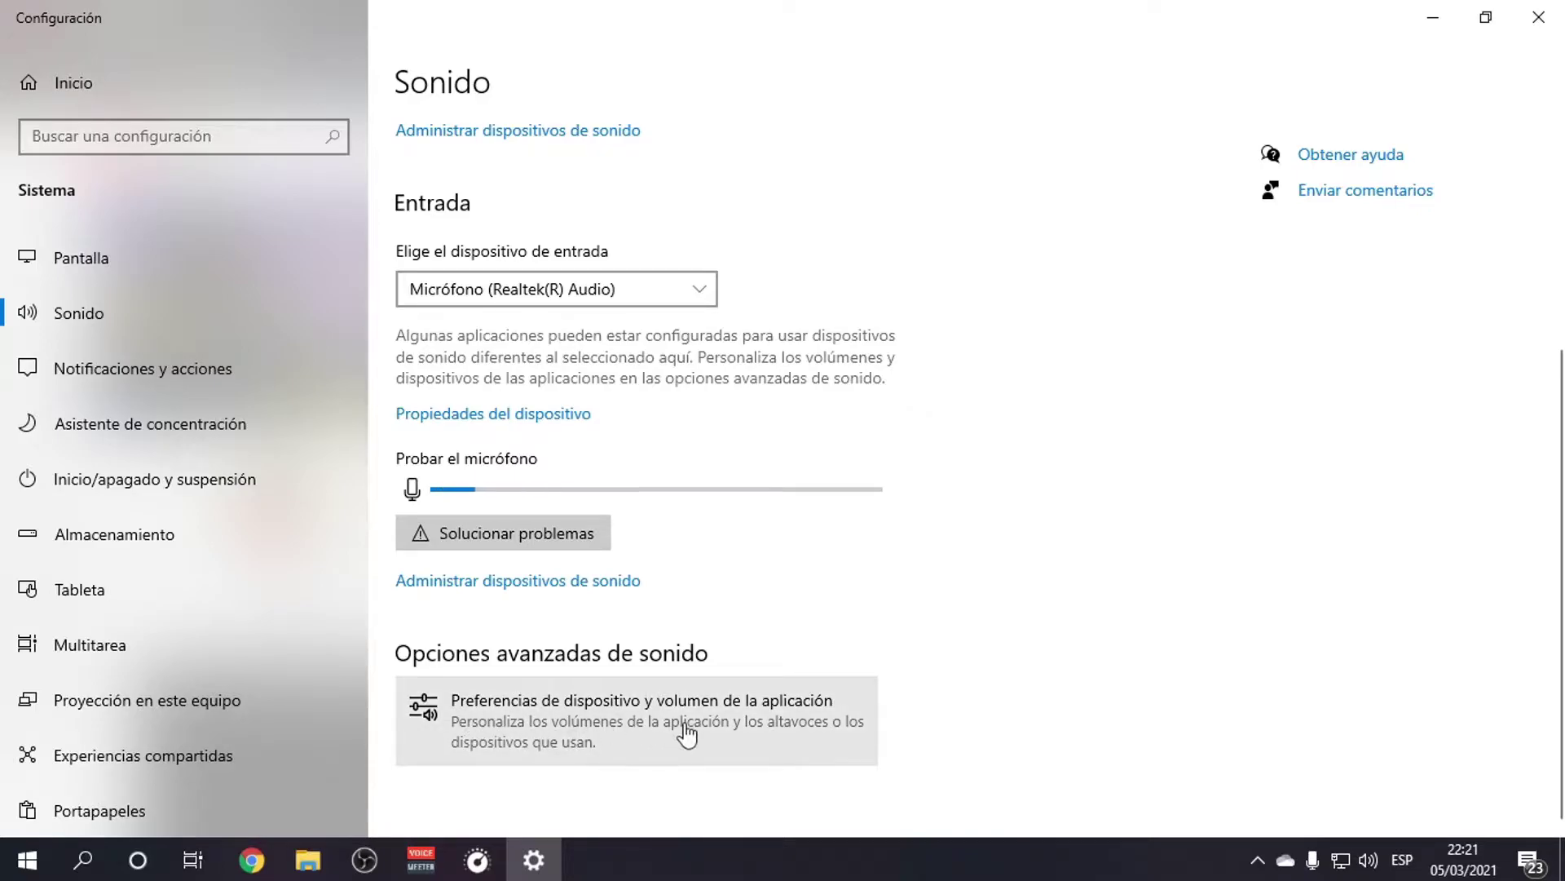
left_click(795, 717)
scroll(1003, 623, "down", 3)
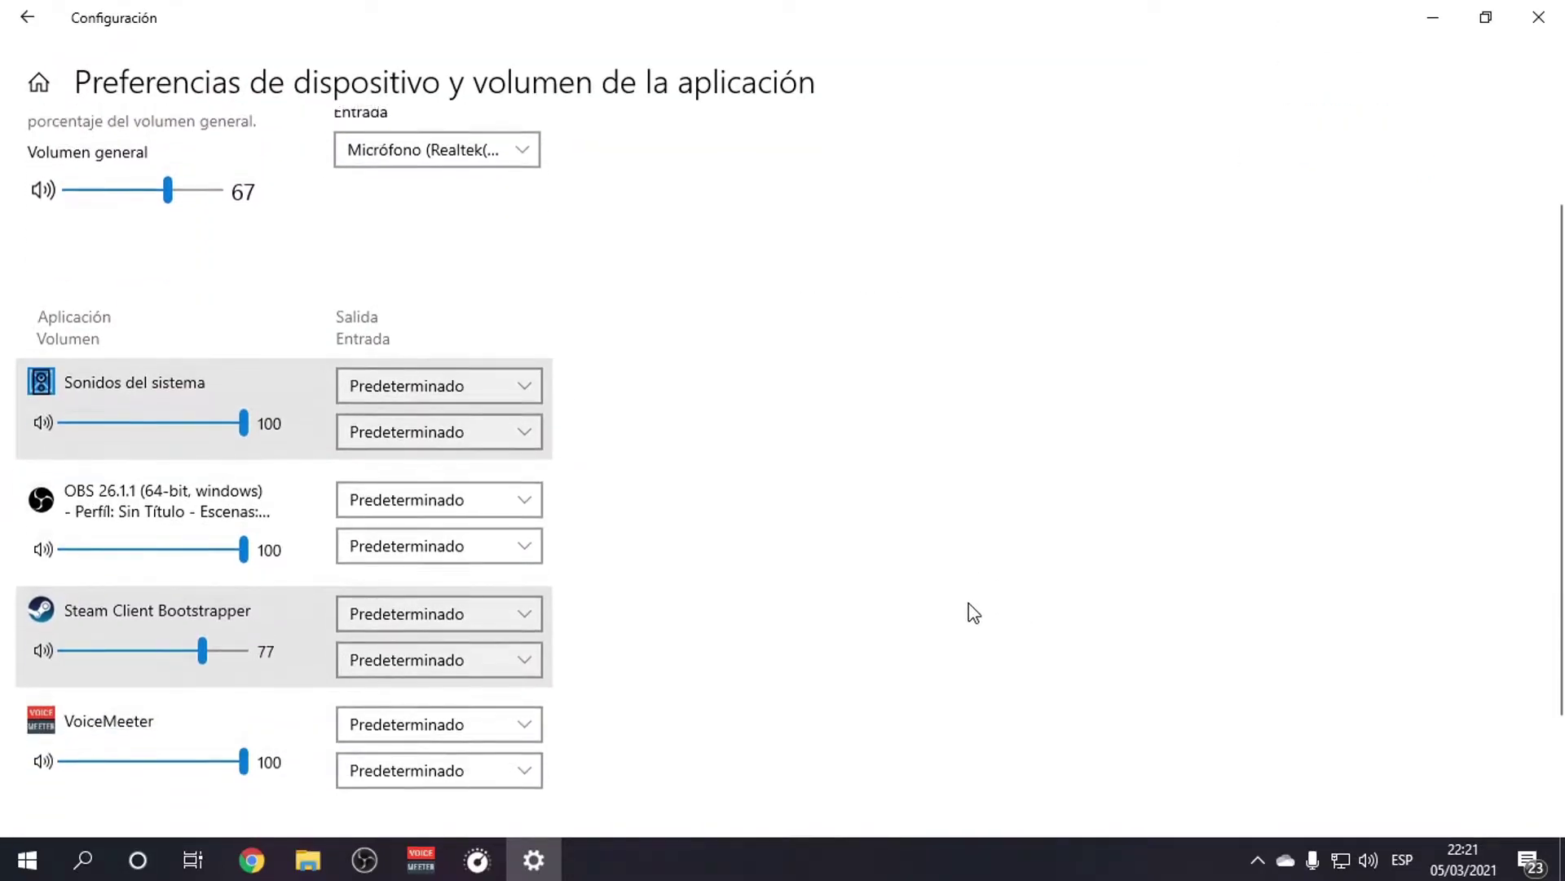
scroll(975, 614, "down", 3)
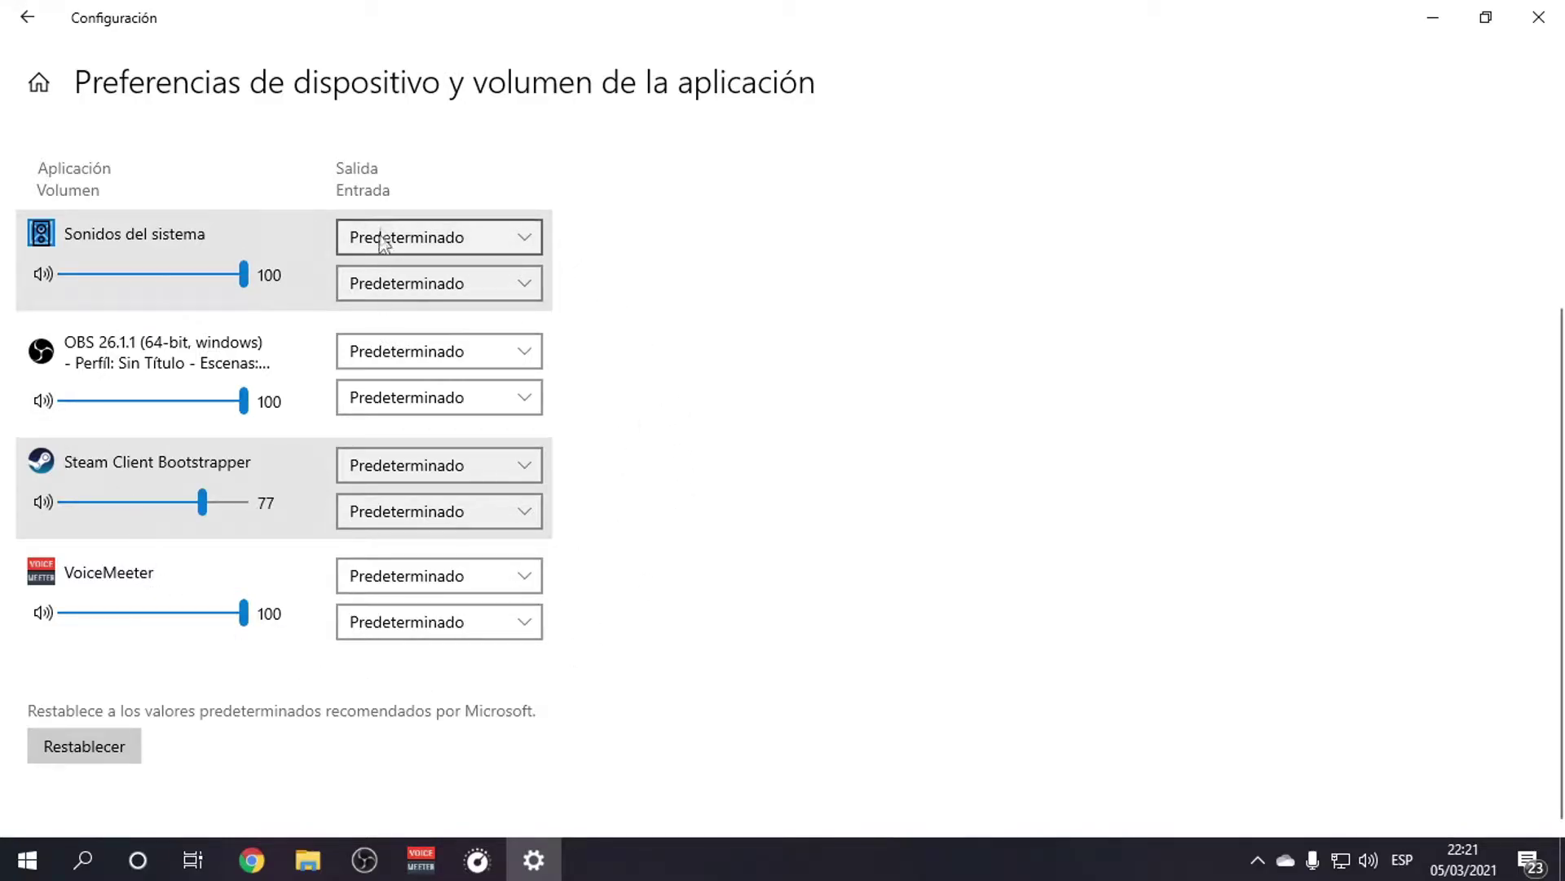
Look over the output devices offered for Steam Client Bootstrapper without changing the choice, and minimise the settings and browser windows
left_click(440, 475)
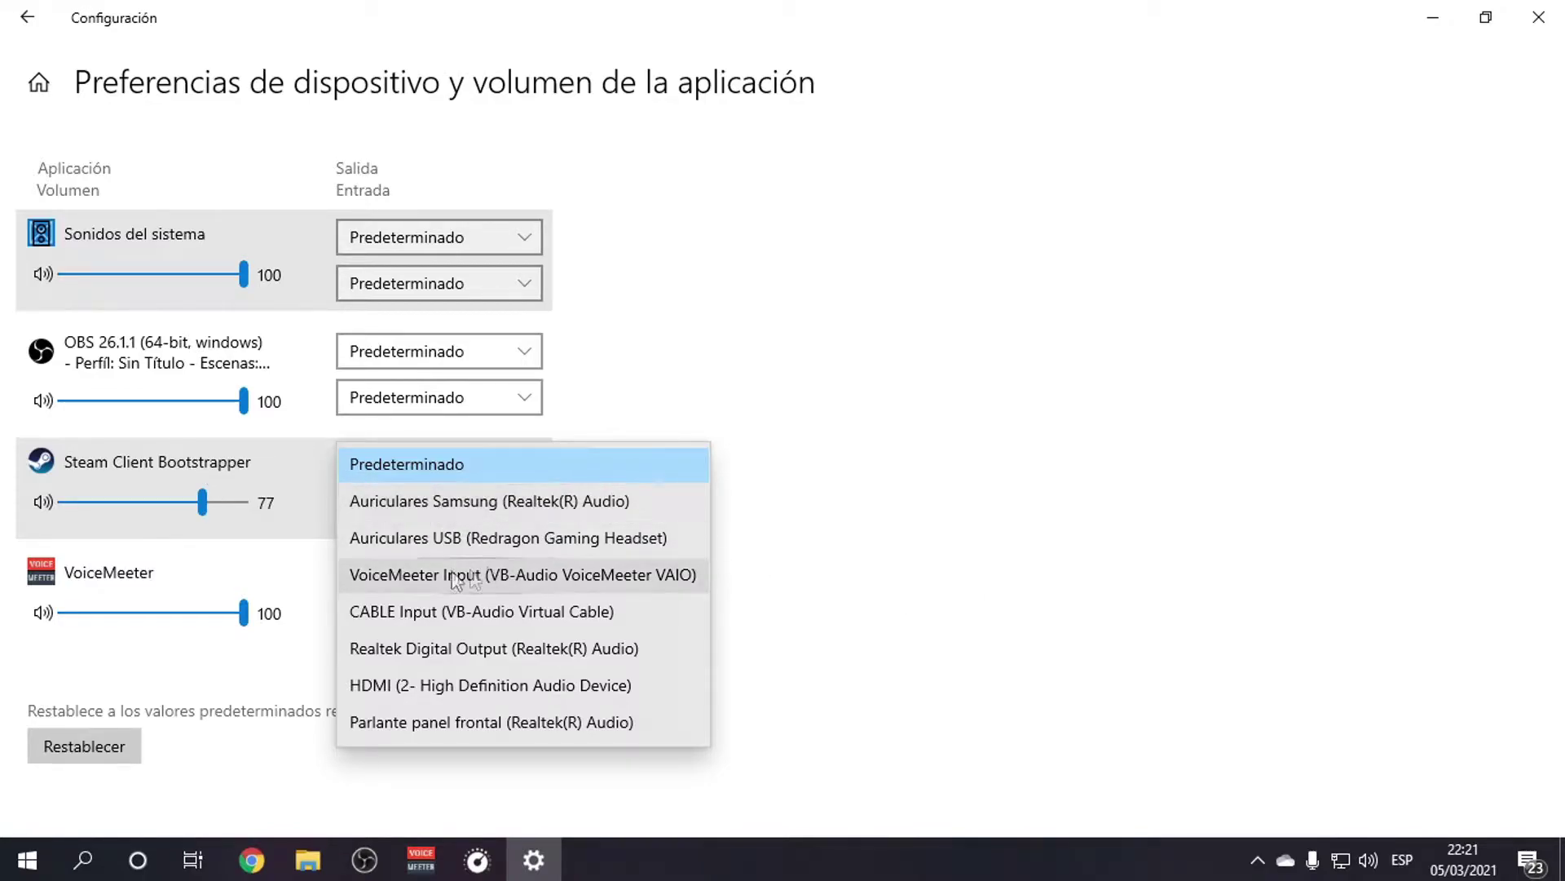
left_click(816, 482)
left_click(1432, 18)
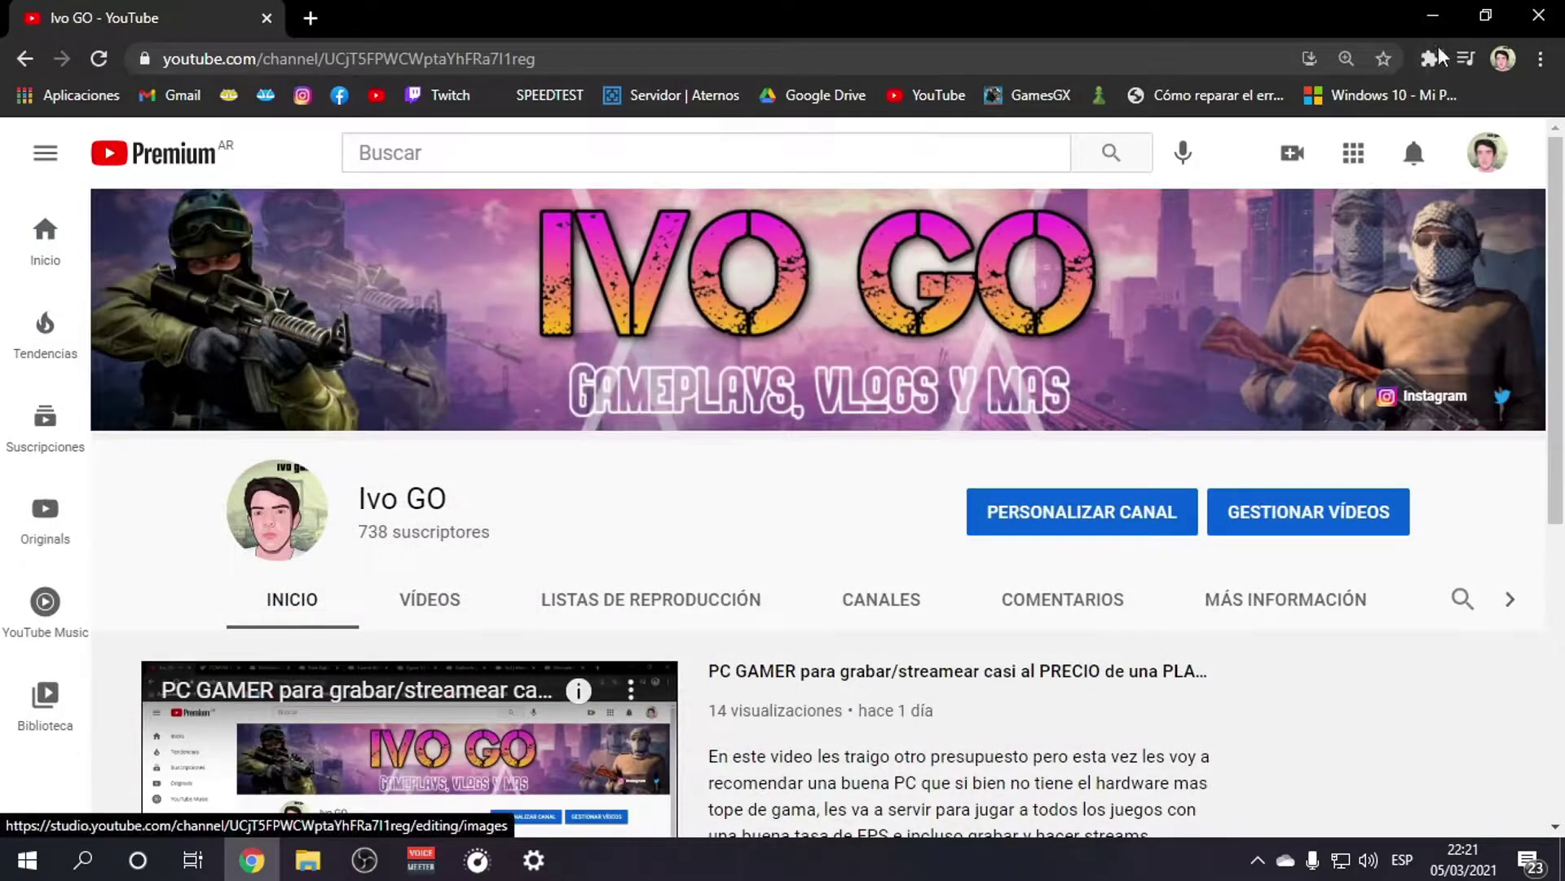
left_click(1432, 16)
Close the Windows Settings window and launch Spotify from a system search for "spoti"
left_click(78, 869)
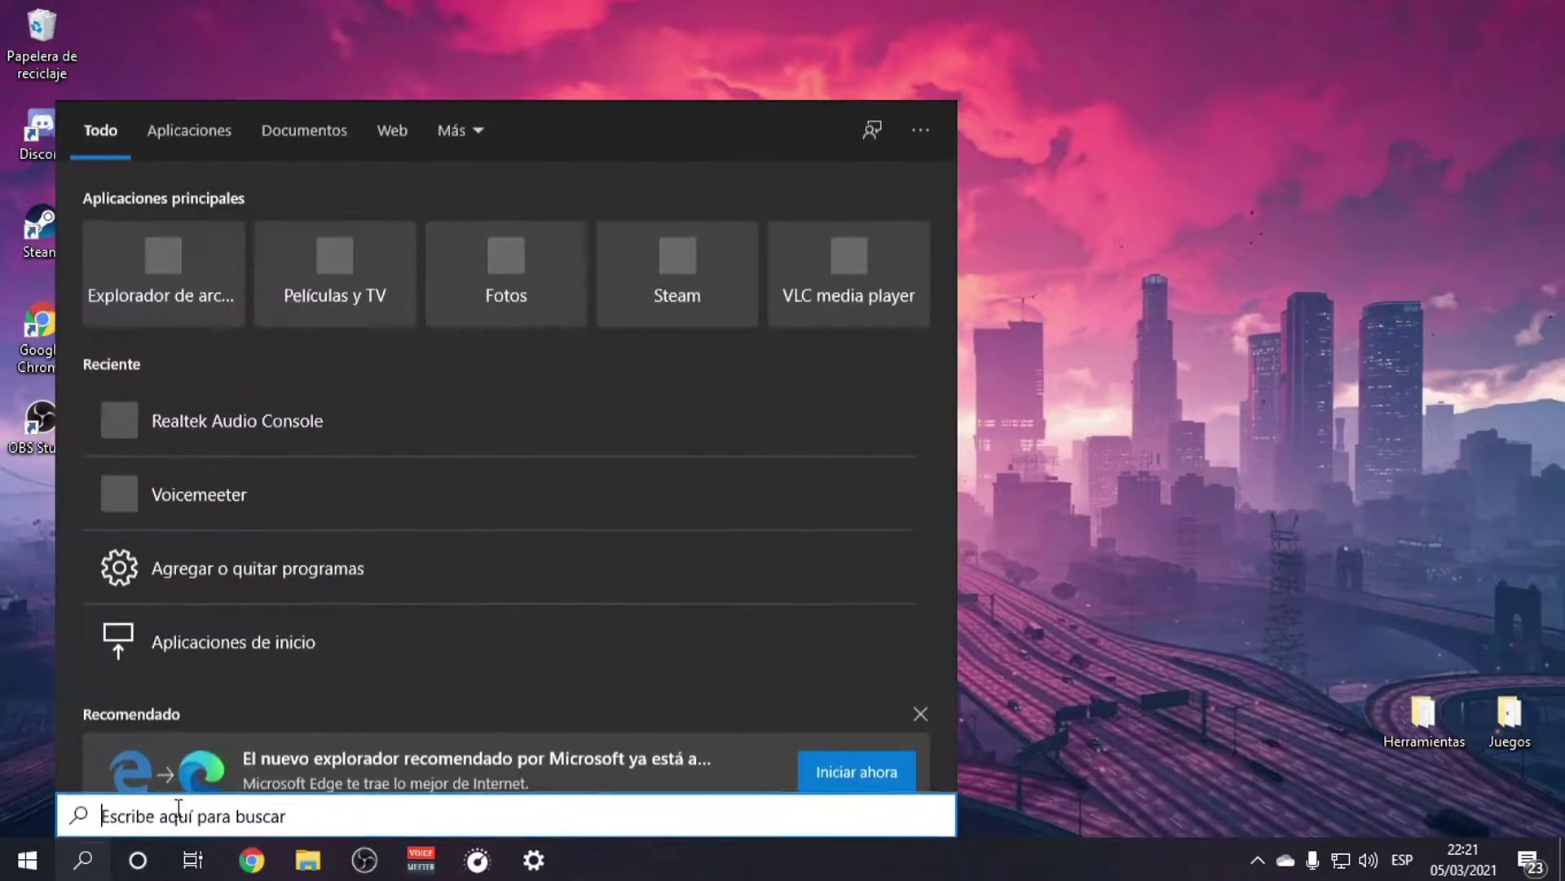
type("spoti")
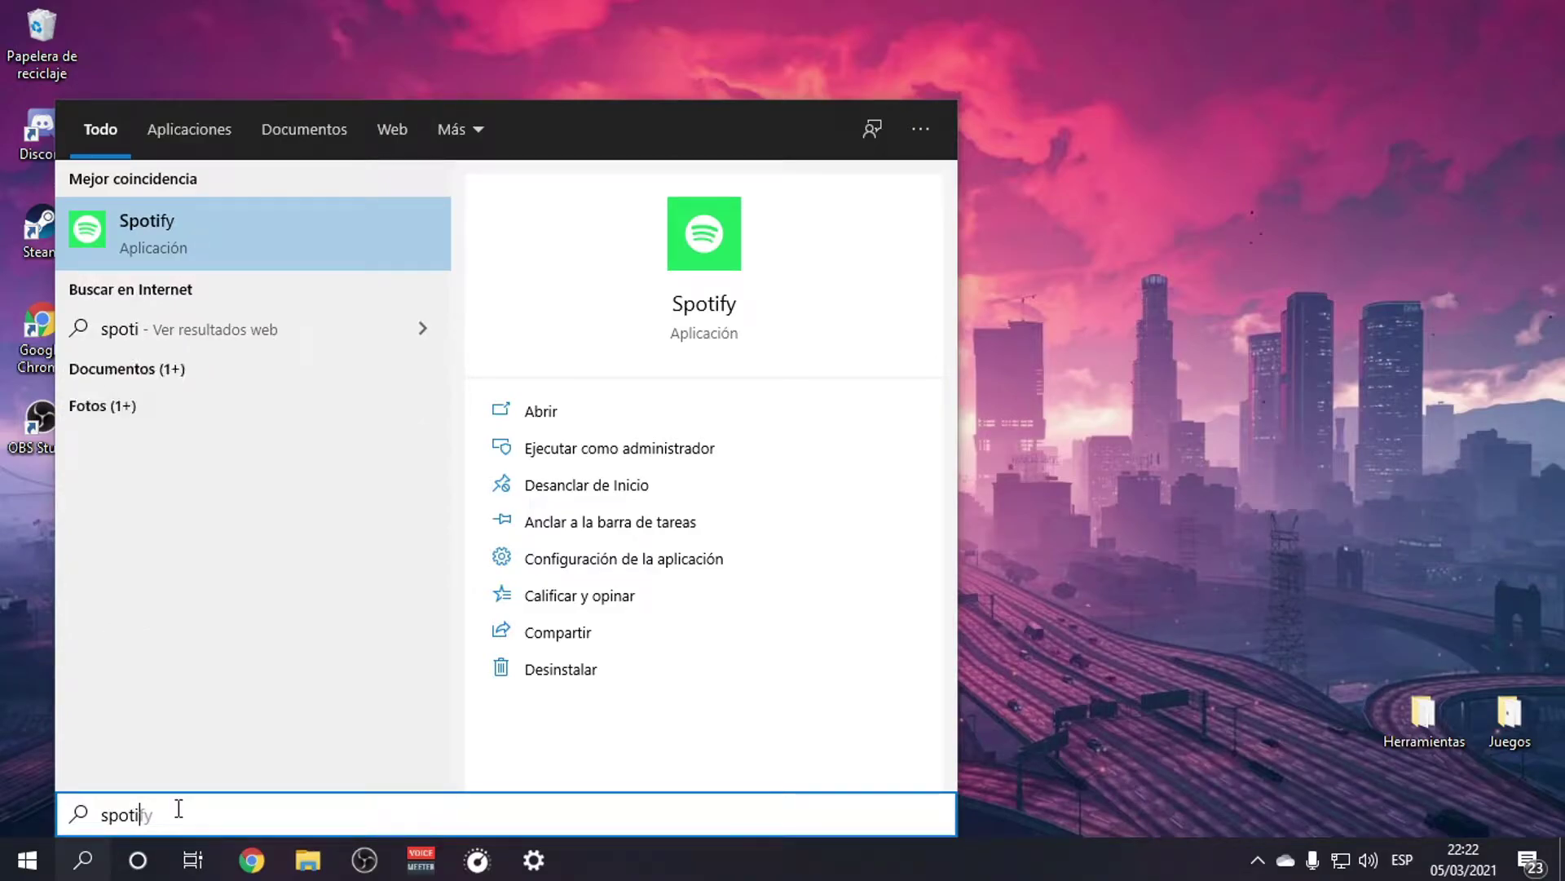
left_click(554, 867)
left_click(1538, 19)
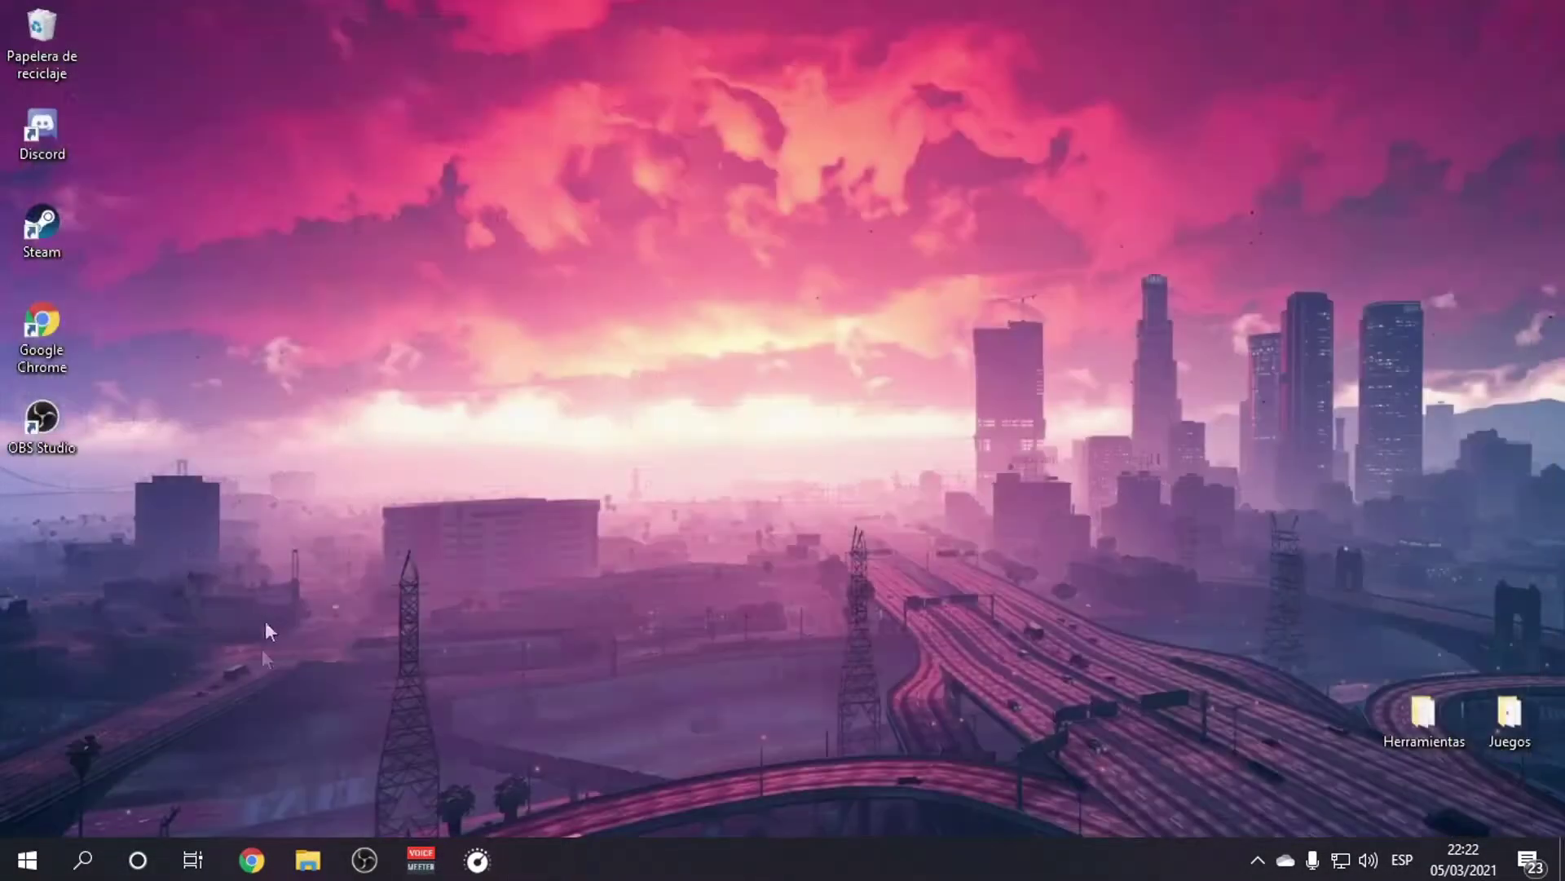
left_click(85, 862)
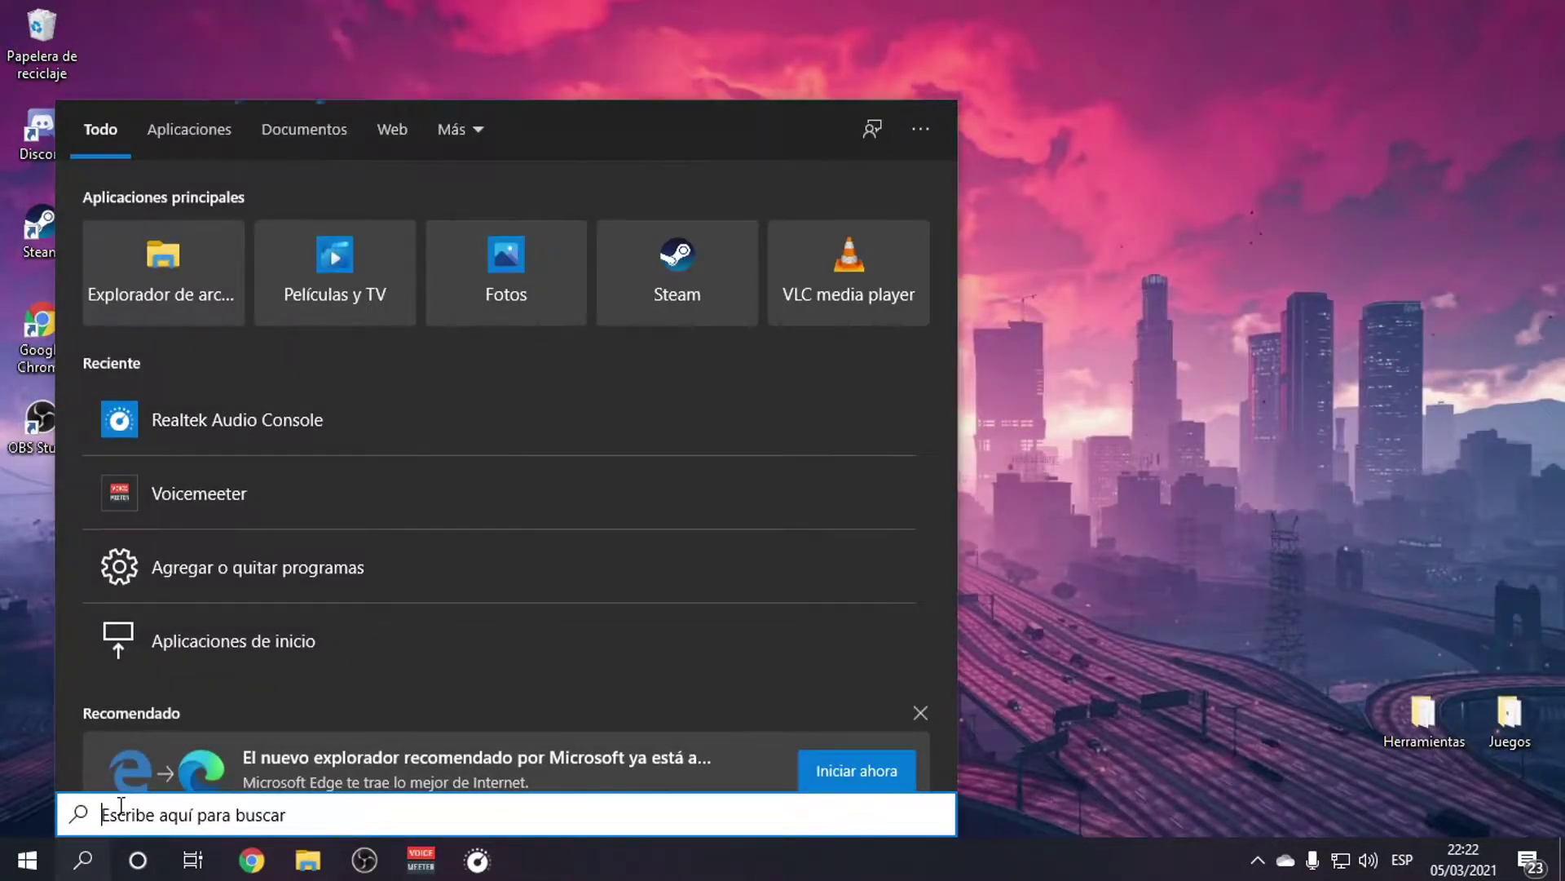
type("spoti")
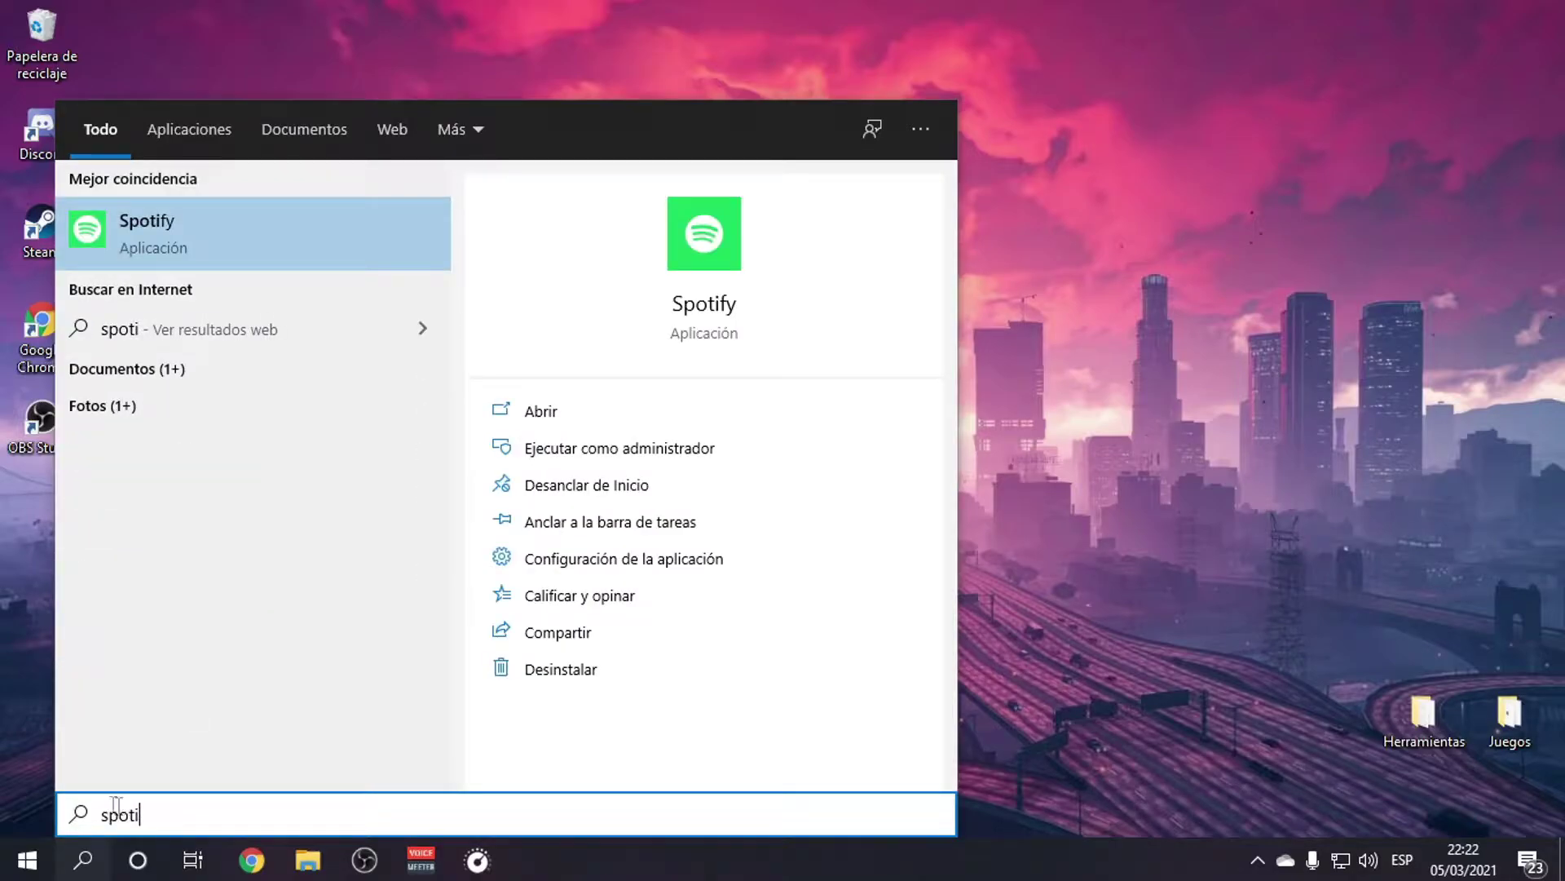
left_click(228, 234)
Switch to Chrome and bring the YouTube channel's featured video into view
left_click(91, 869)
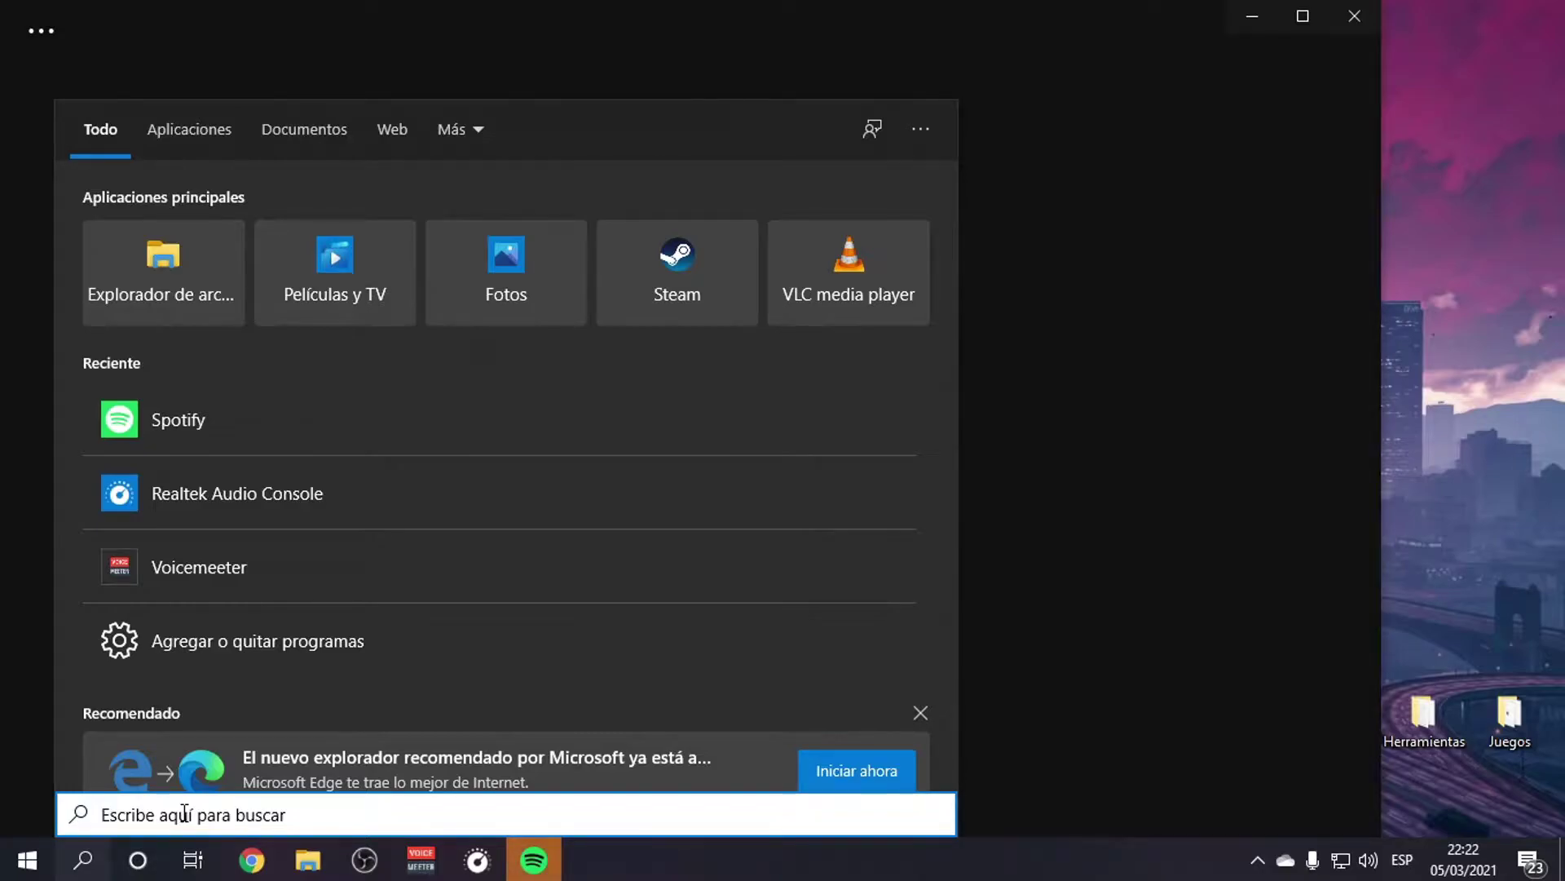
left_click(252, 866)
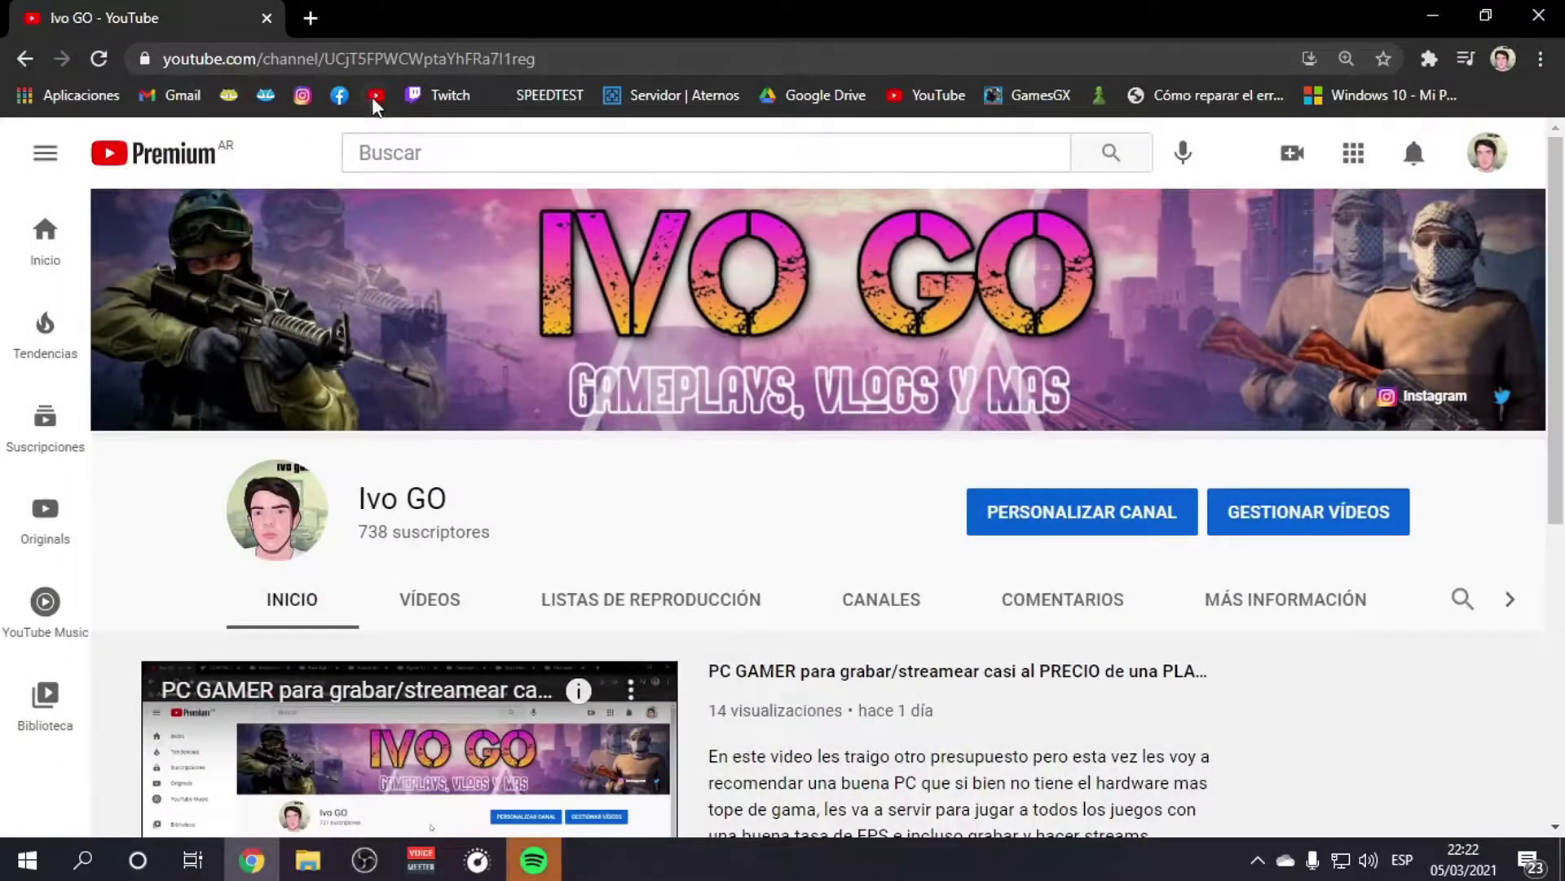
scroll(440, 430, "down", 4)
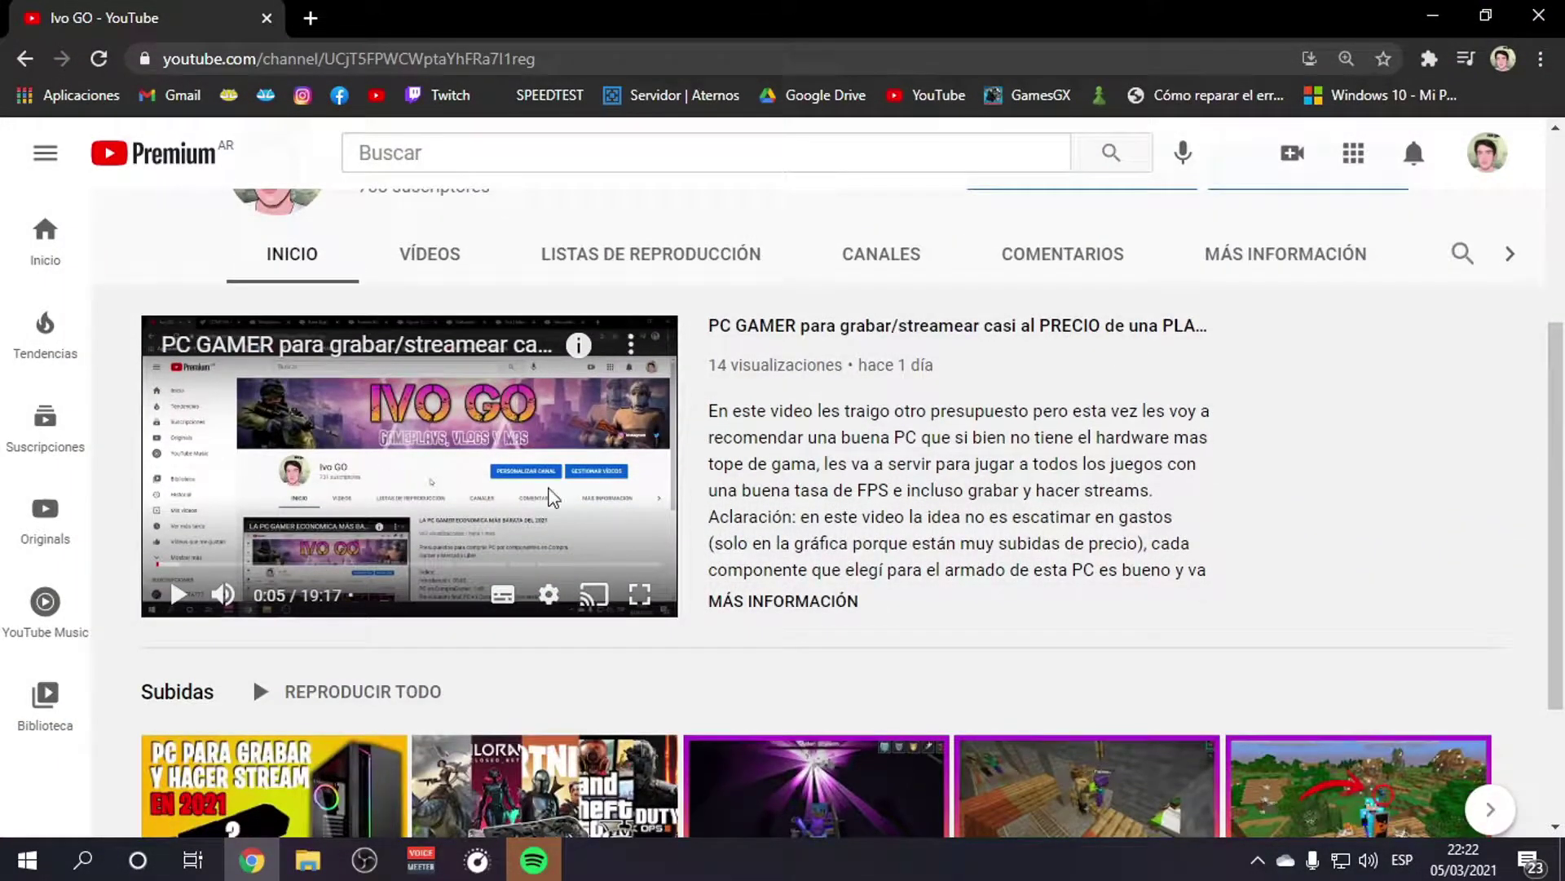
left_click(638, 593)
left_click(1527, 848)
In Spotify, search for "aerochord", start the single Surface by Aero Chord and pause it
left_click(534, 860)
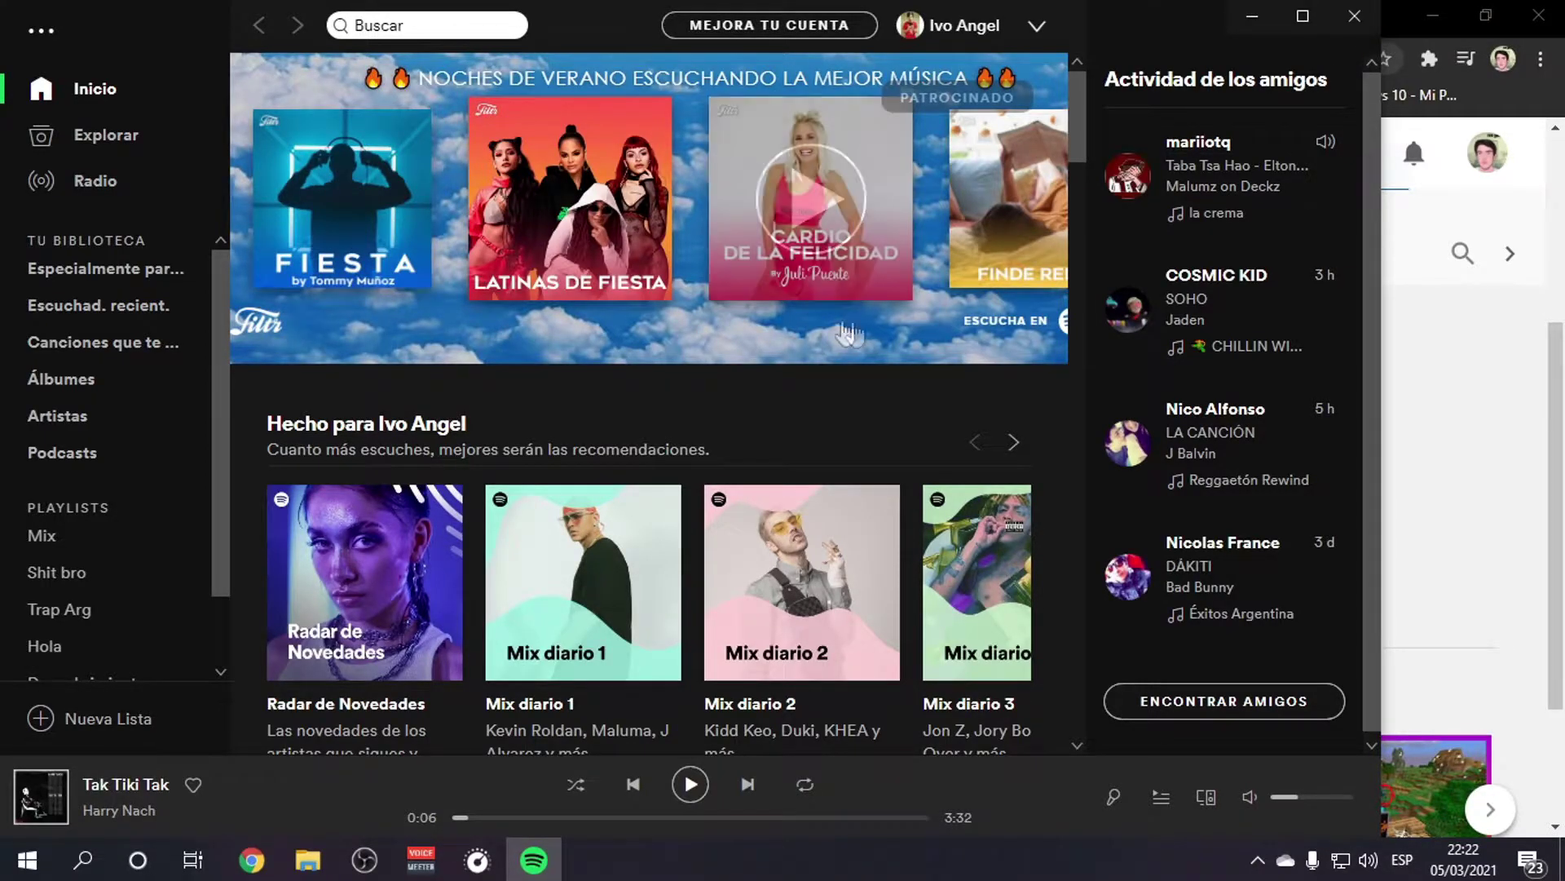
scroll(936, 326, "down", 6)
scroll(1052, 345, "up", 6)
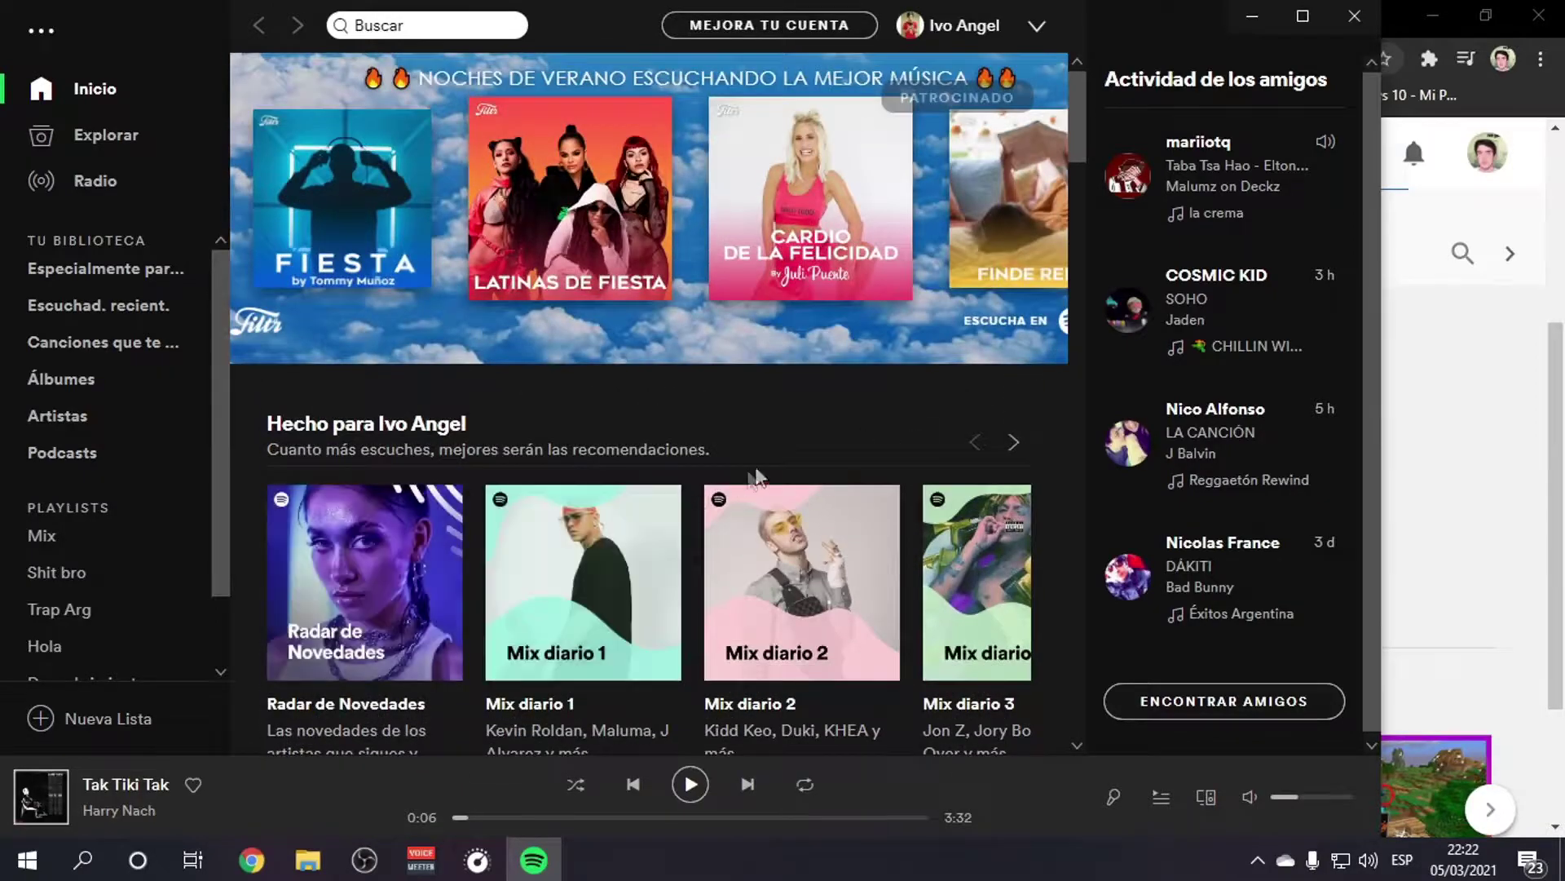
left_click(443, 30)
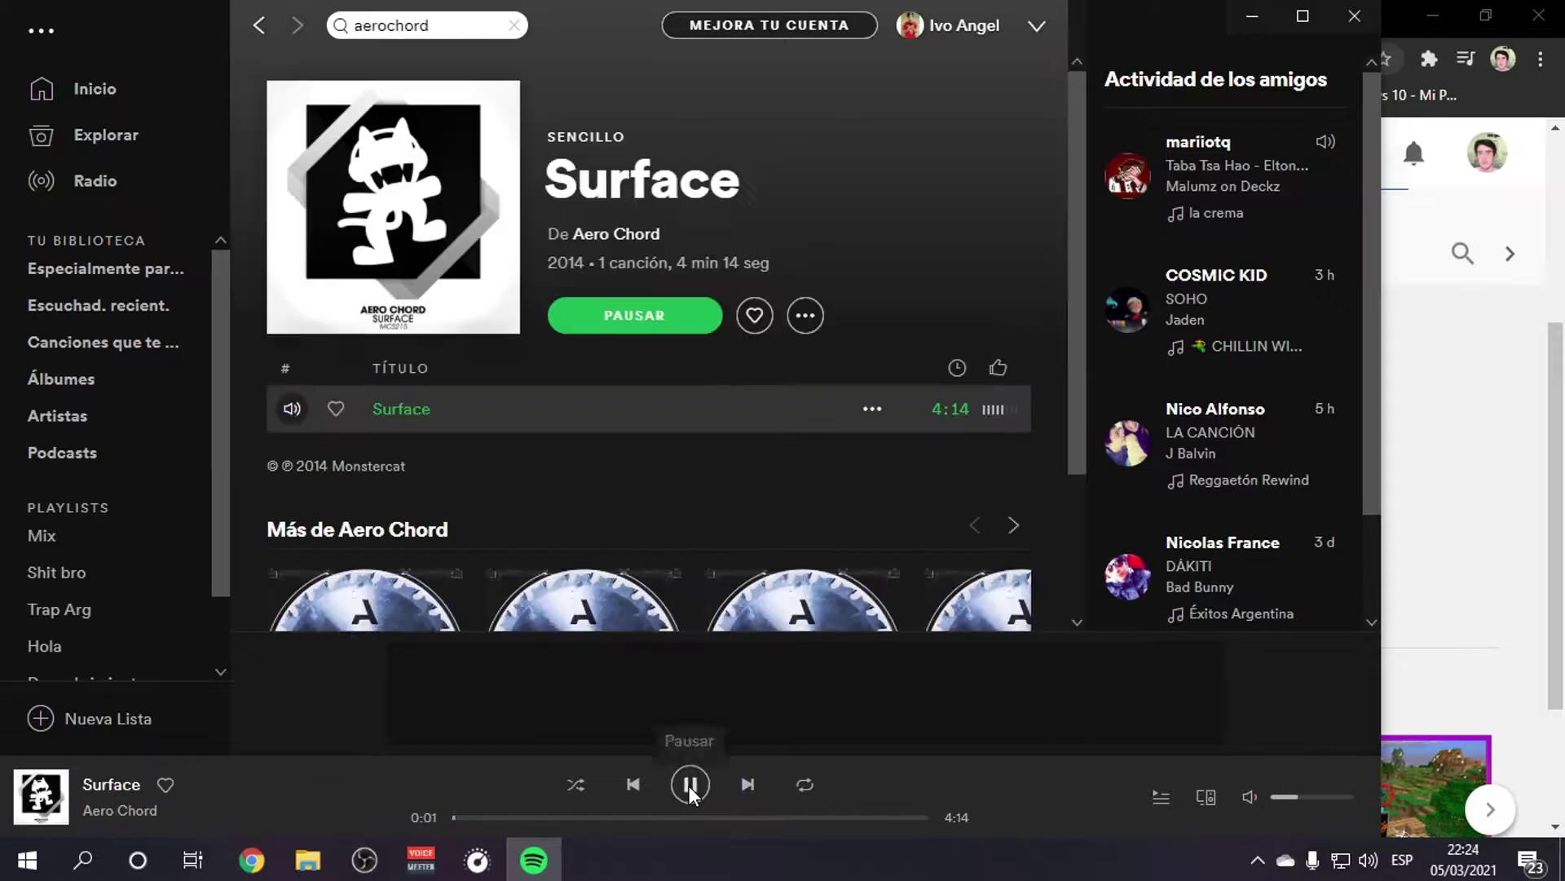
left_click(689, 784)
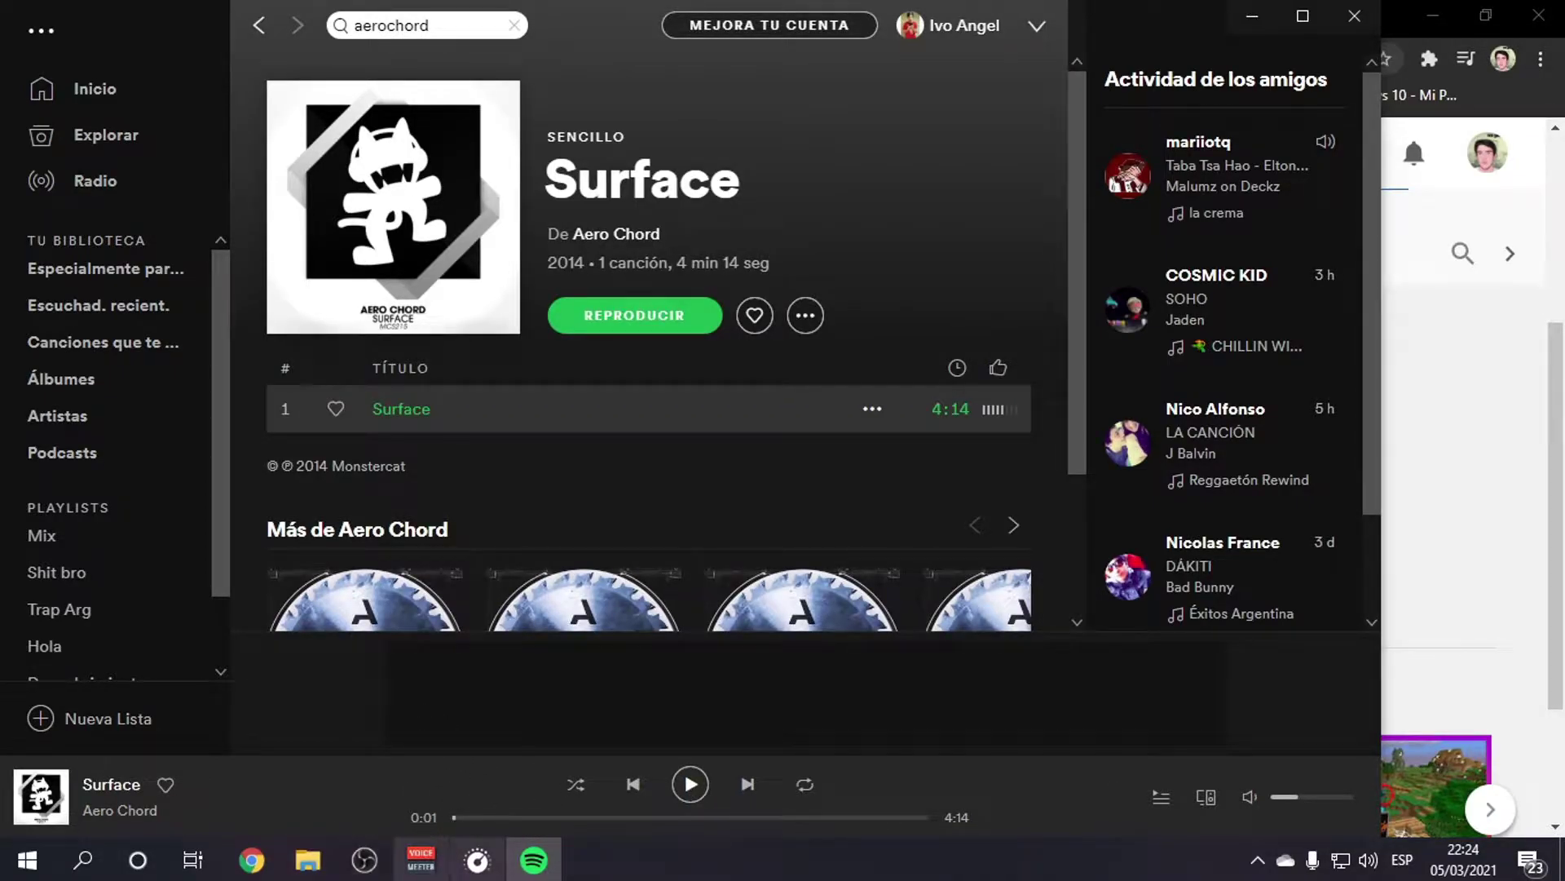
Glance at the channel page in Chrome, return to Spotify and raise its playback volume to about half
left_click(250, 863)
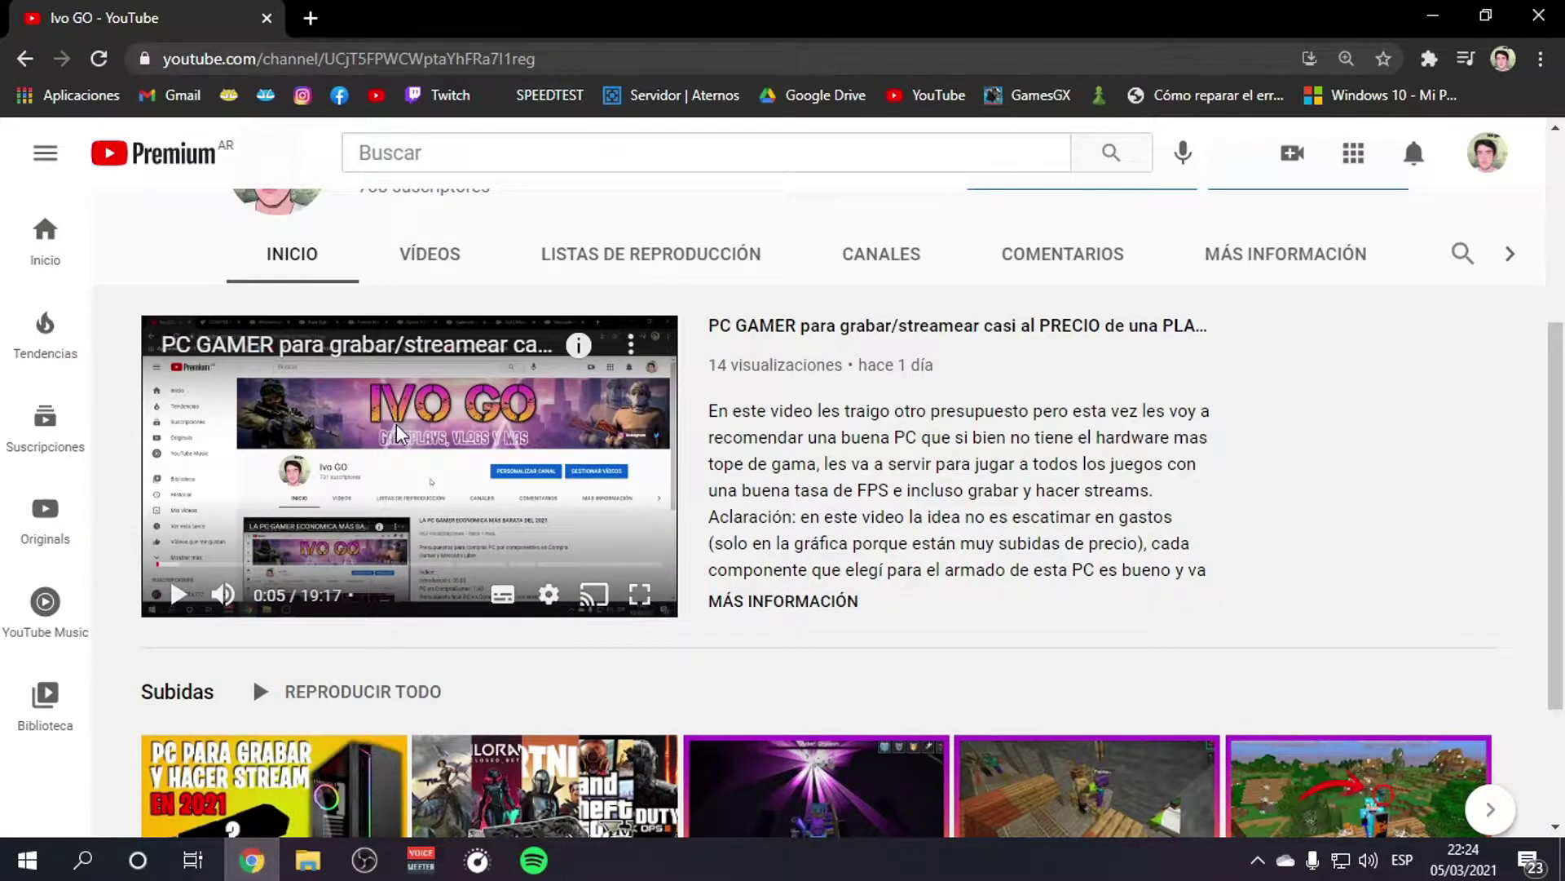
left_click(522, 861)
left_click(1309, 796)
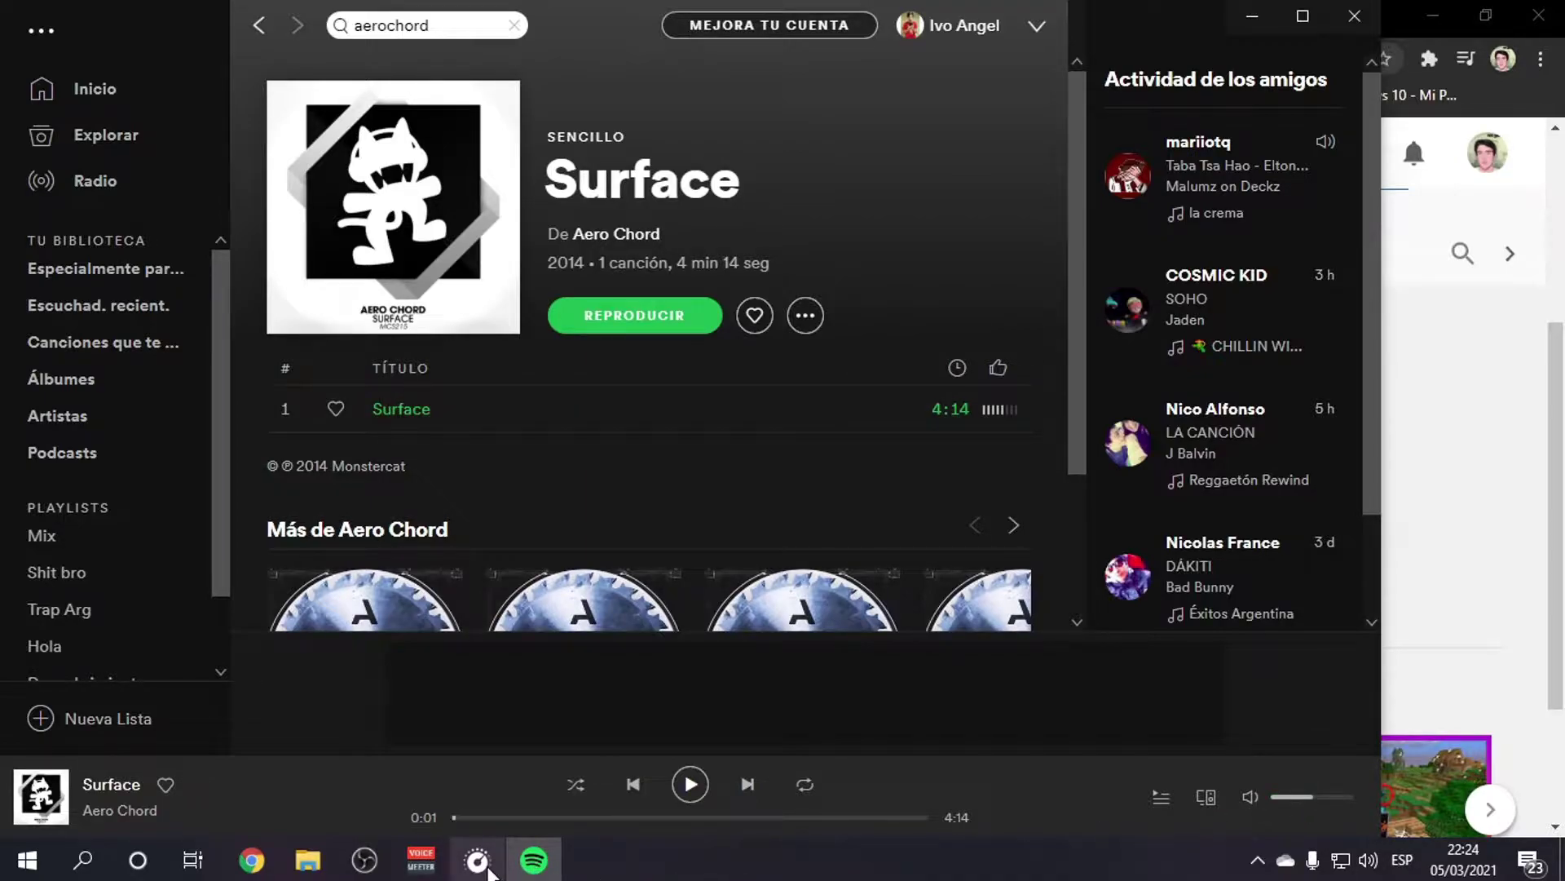
mouse_move(484, 871)
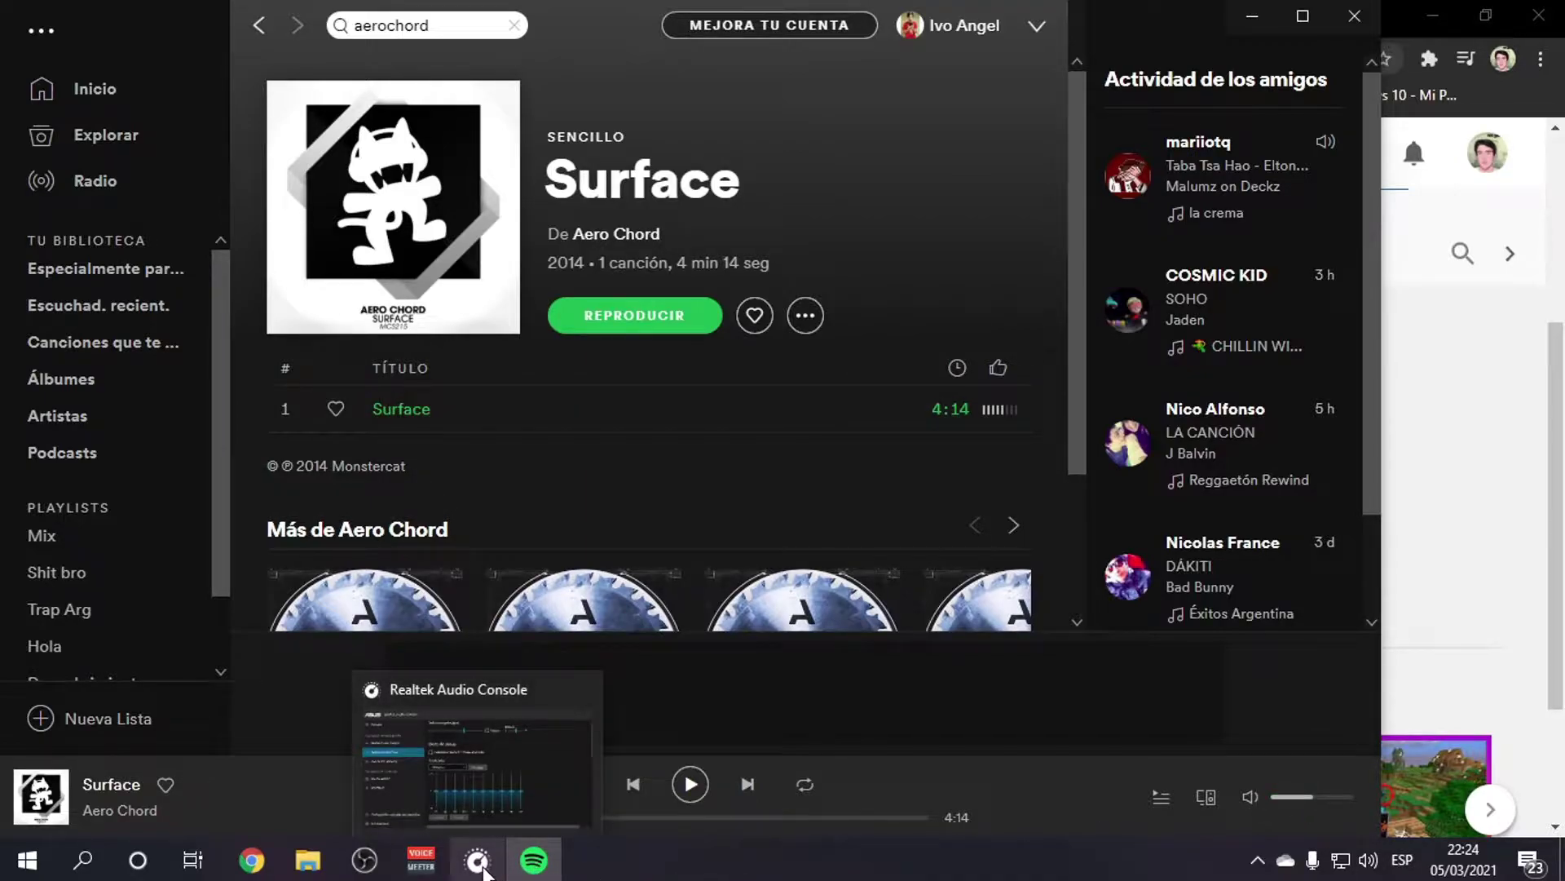
Reopen the per-application device and volume preferences in Windows sound settings and check the listed applications and their output devices
right_click(1369, 859)
left_click(1352, 685)
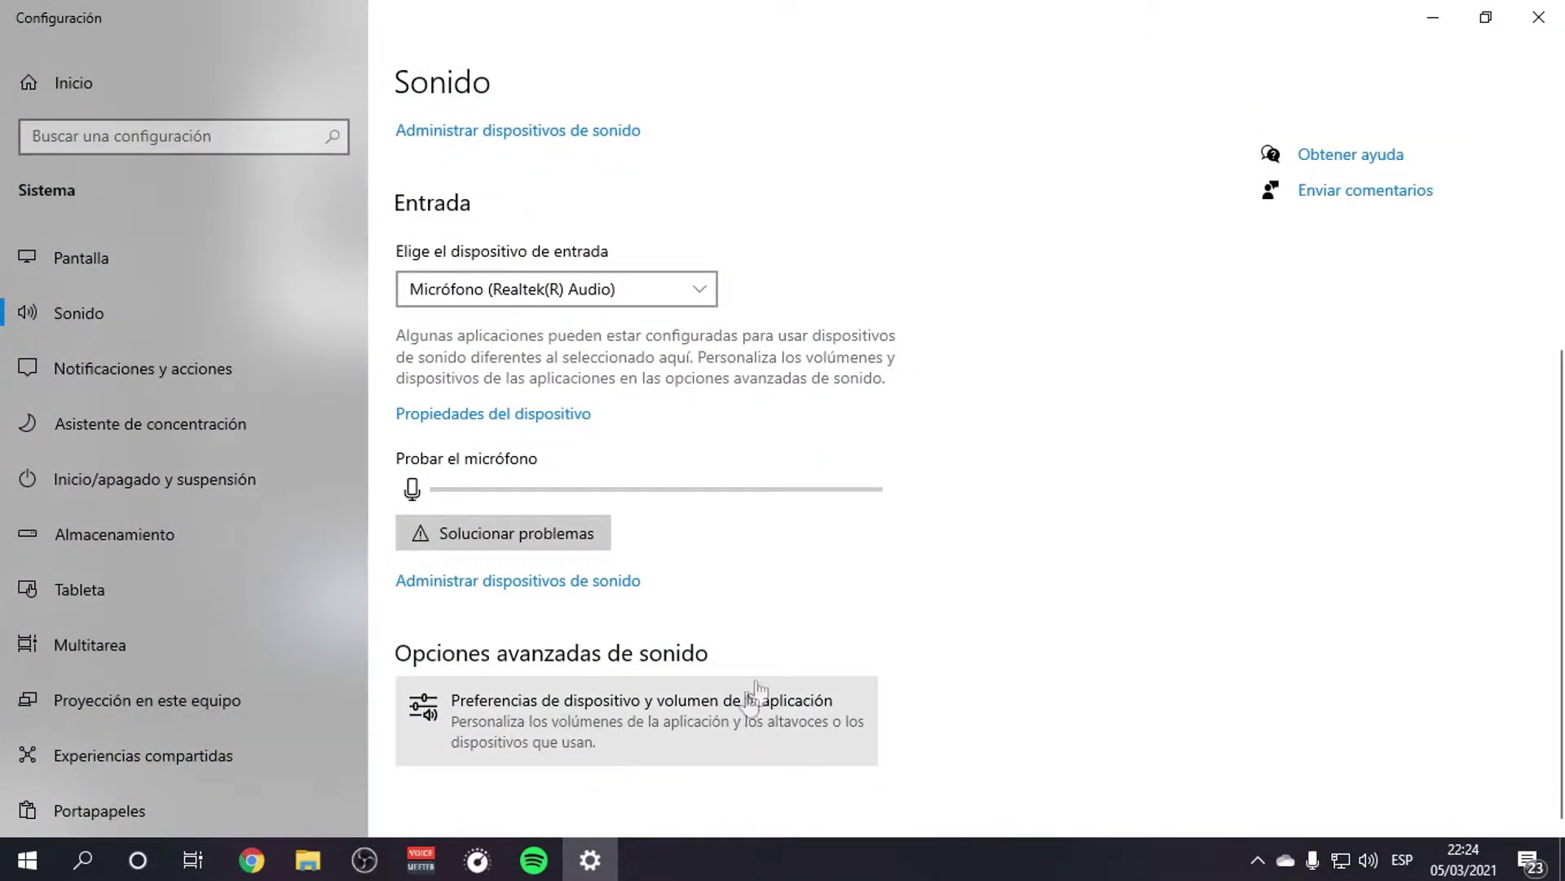
scroll(965, 577, "up", 5)
scroll(859, 584, "down", 5)
left_click(552, 734)
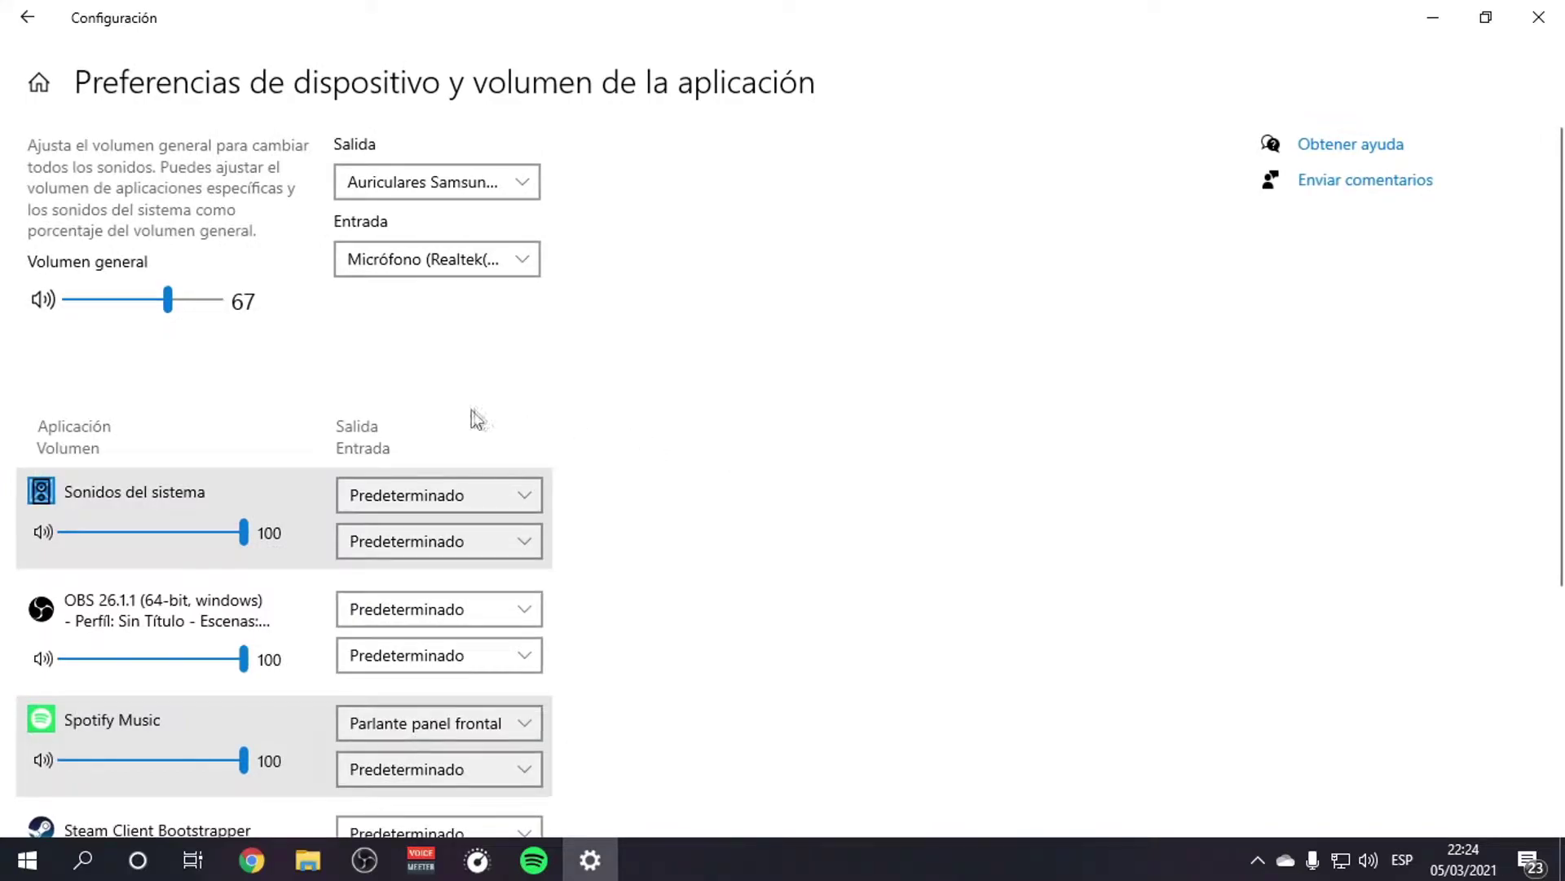
scroll(485, 445, "down", 4)
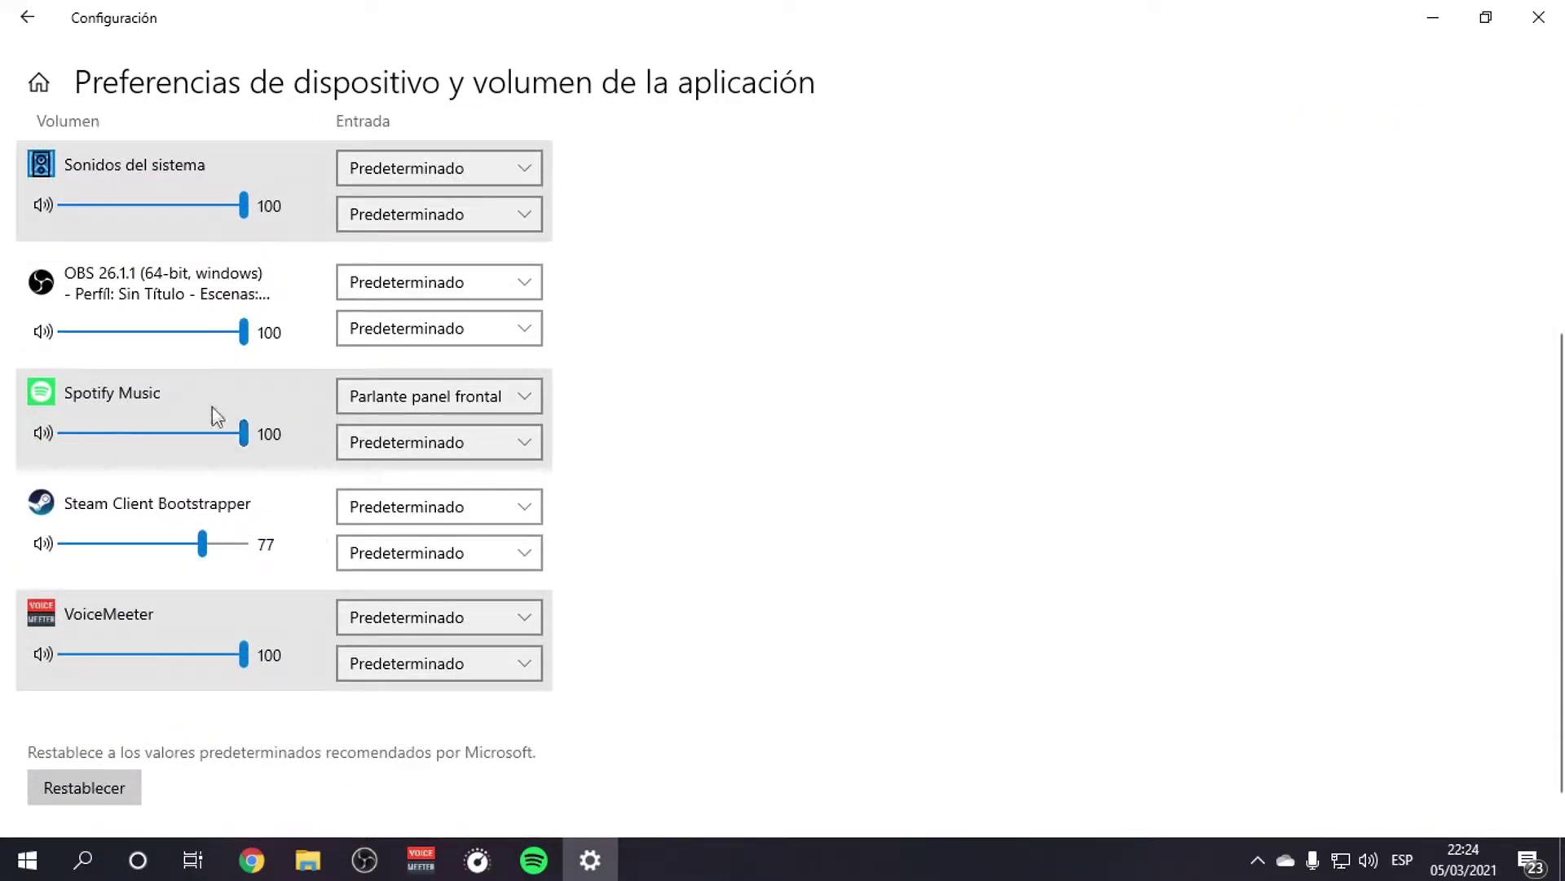
scroll(220, 445, "up", 4)
scroll(236, 436, "down", 4)
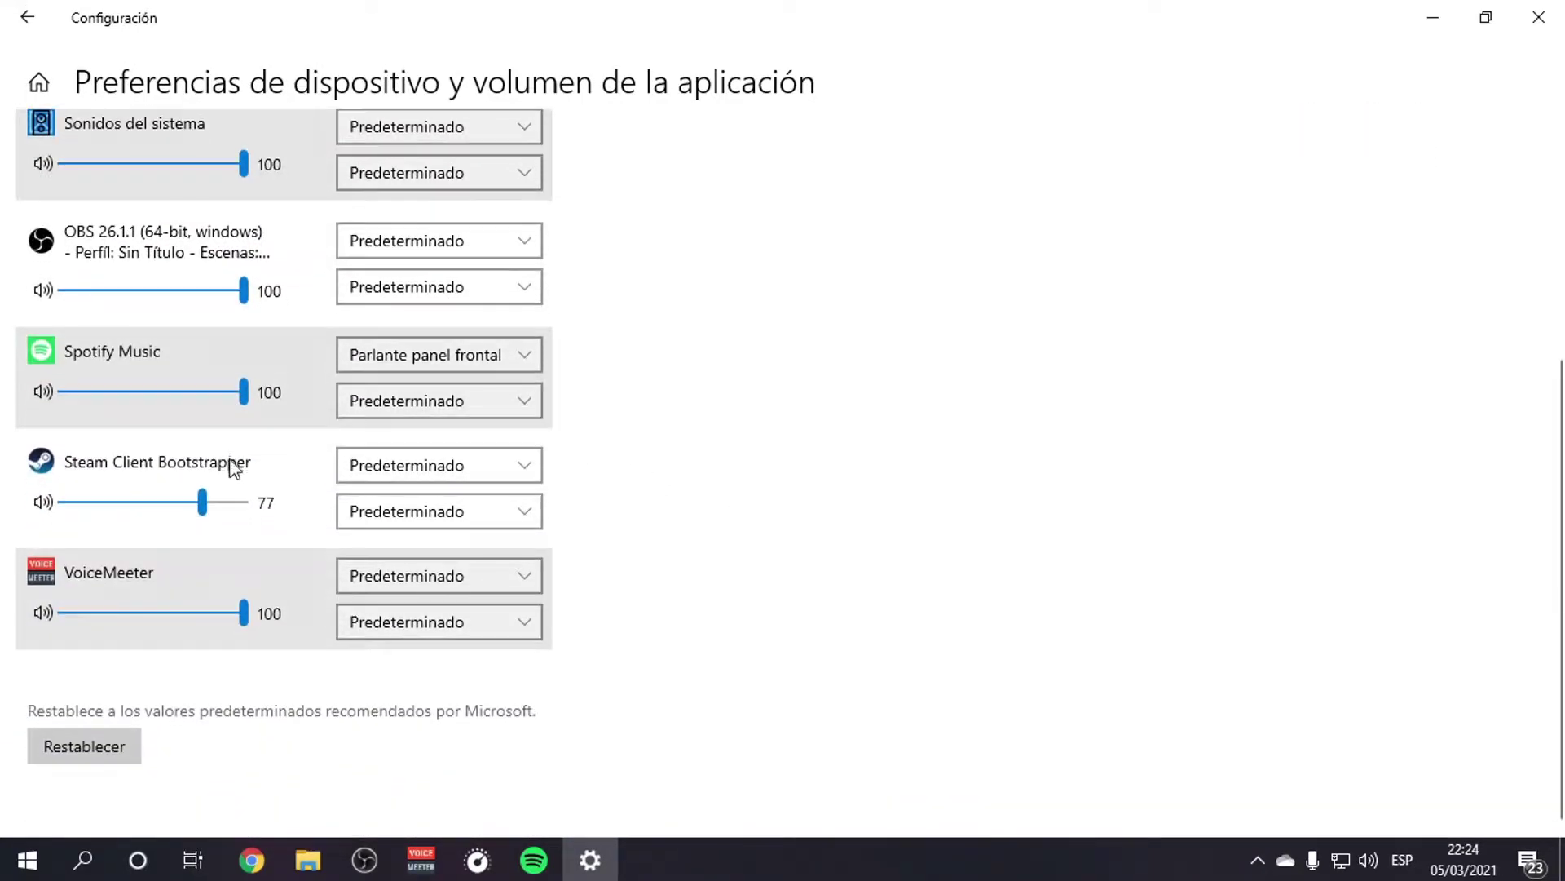
scroll(252, 464, "up", 5)
scroll(677, 426, "down", 5)
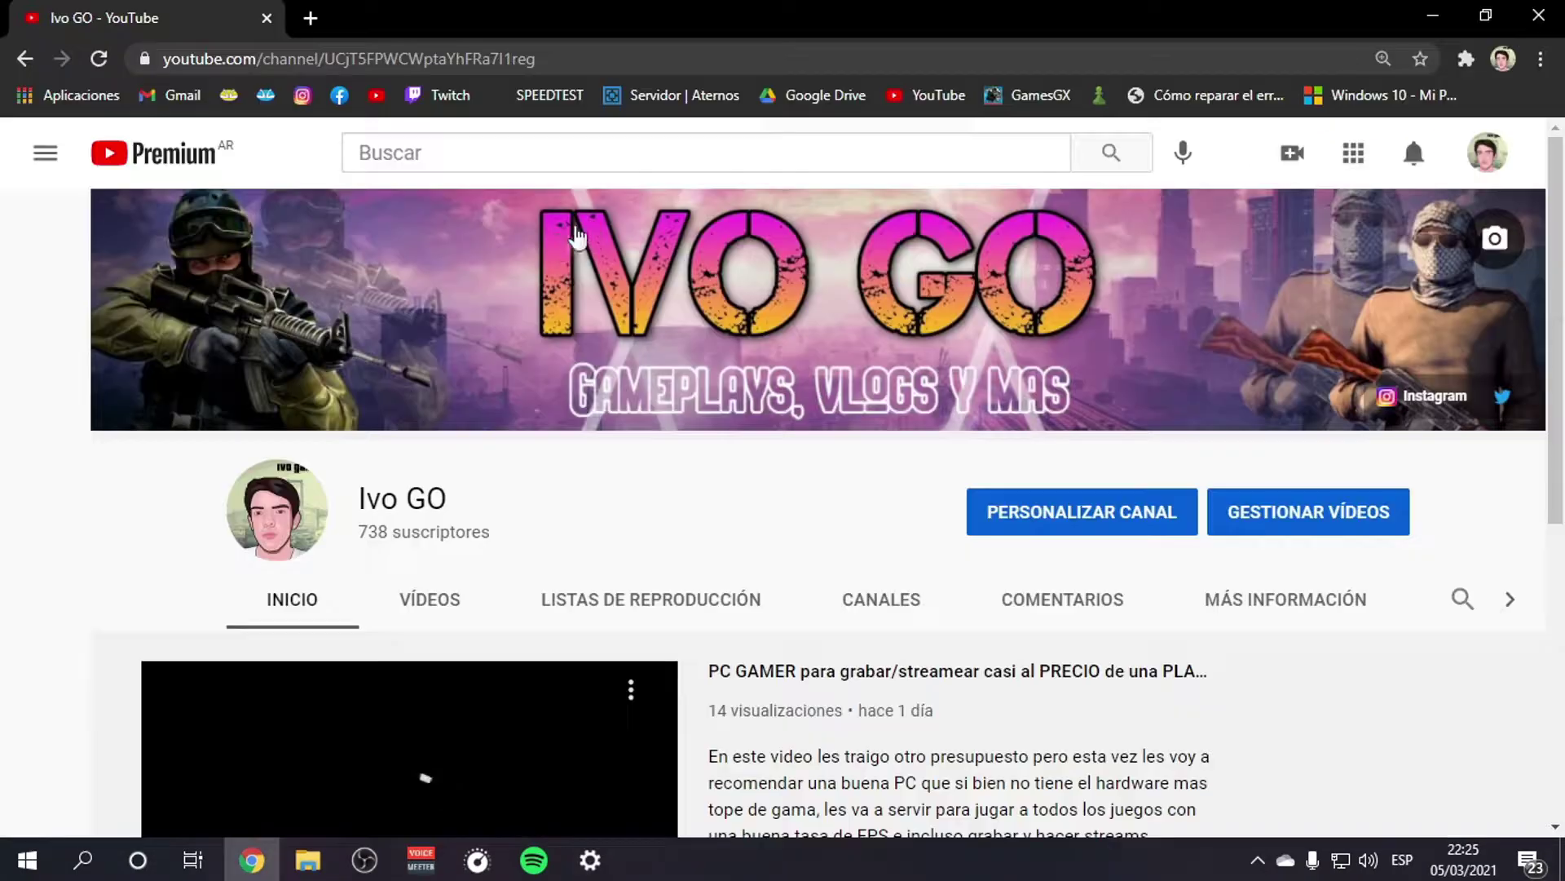
In Chrome, reload the channel page to play its featured video, mute it, and check the list of audio applications in Settings
scroll(593, 561, "down", 3)
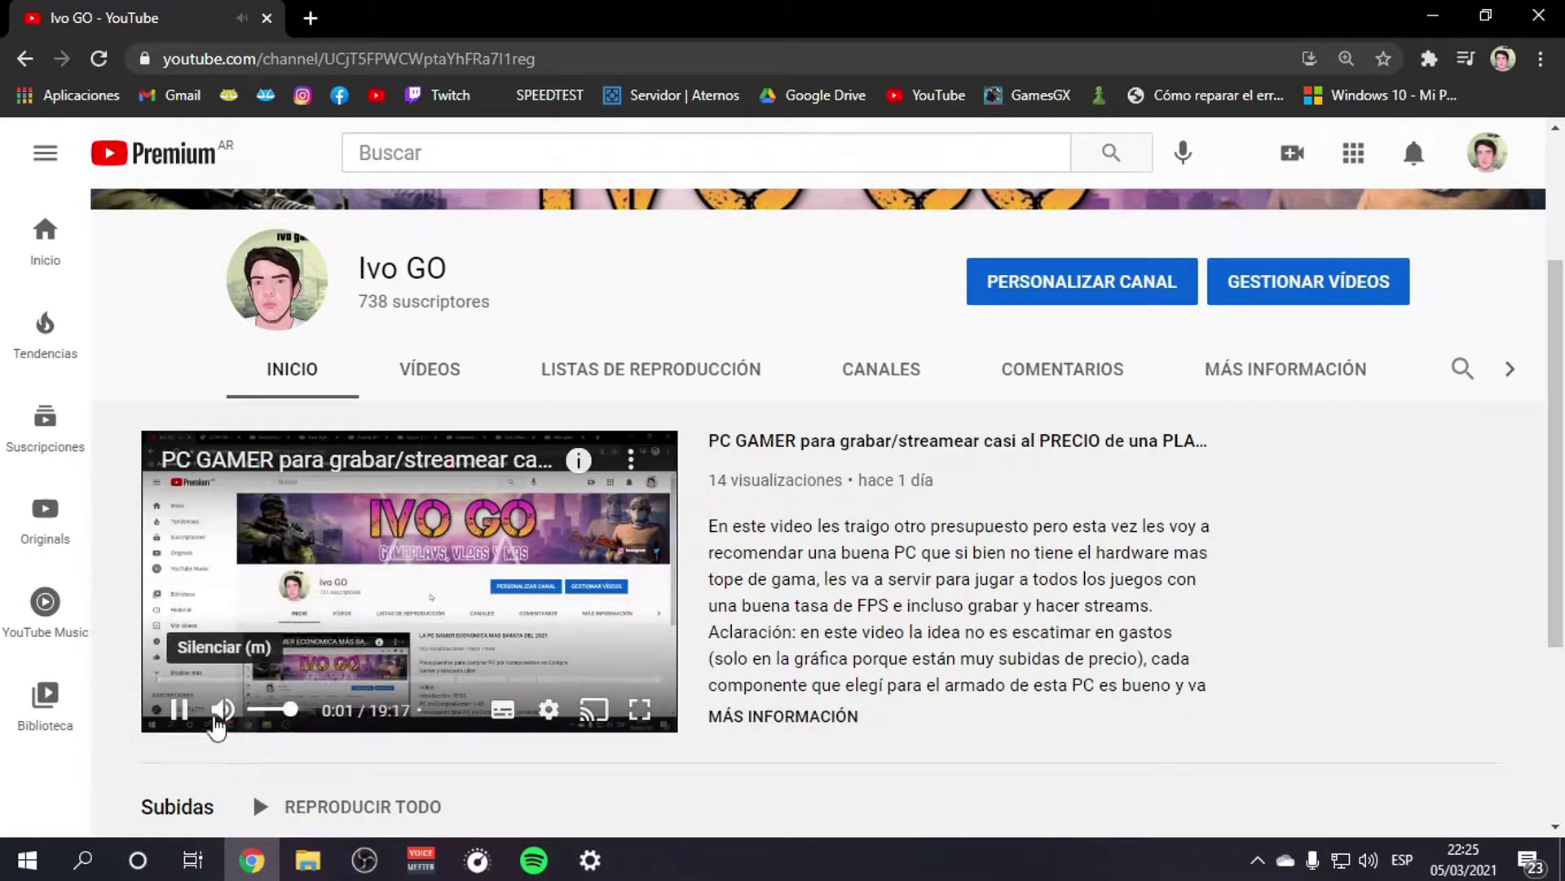
left_click(591, 859)
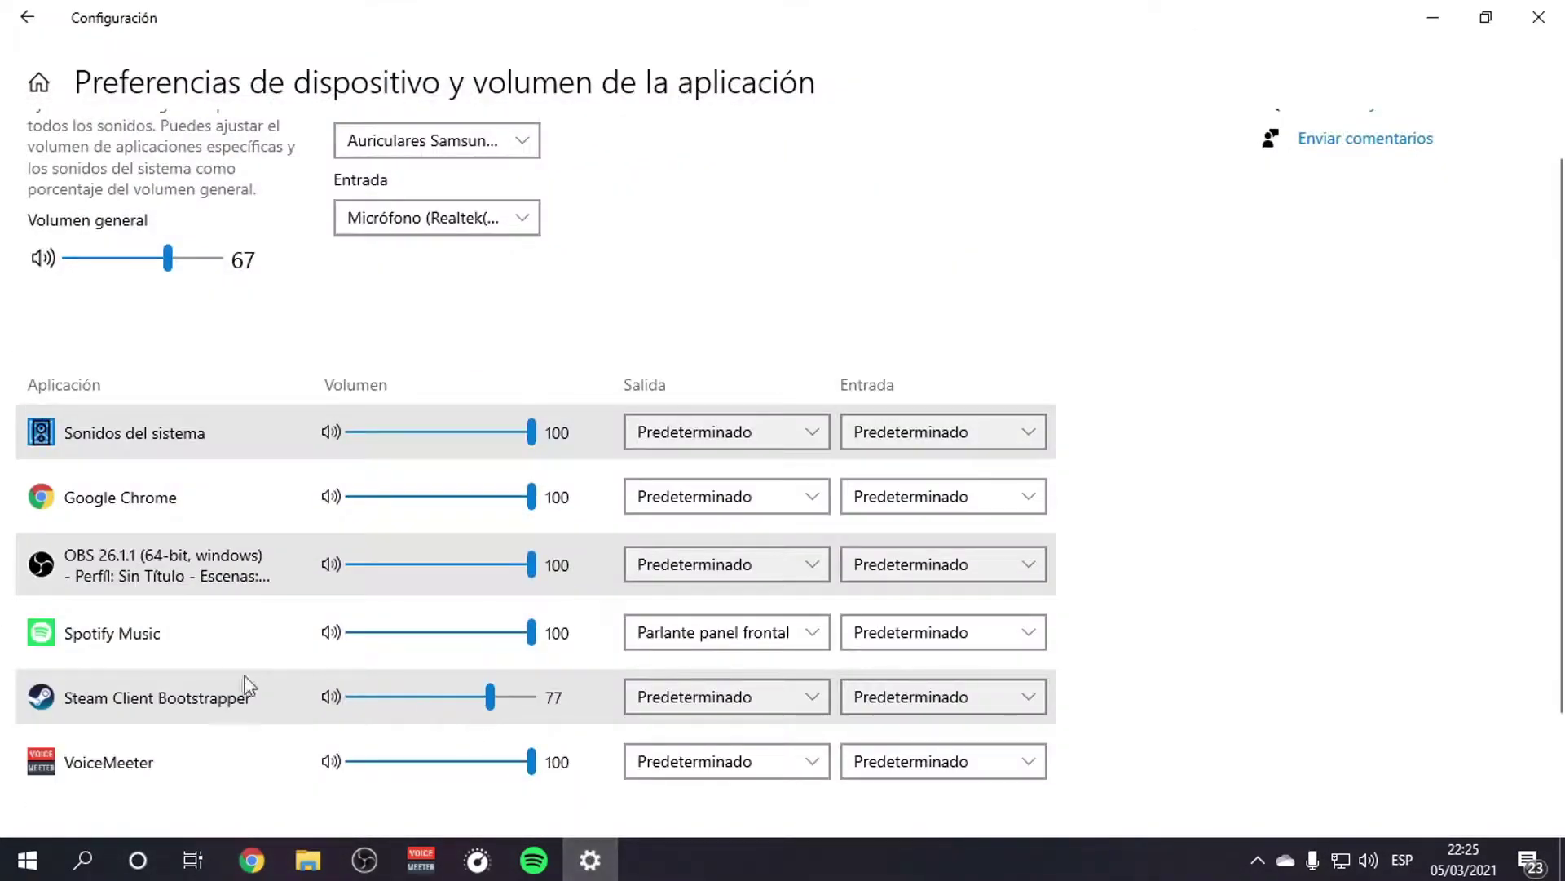
left_click(591, 859)
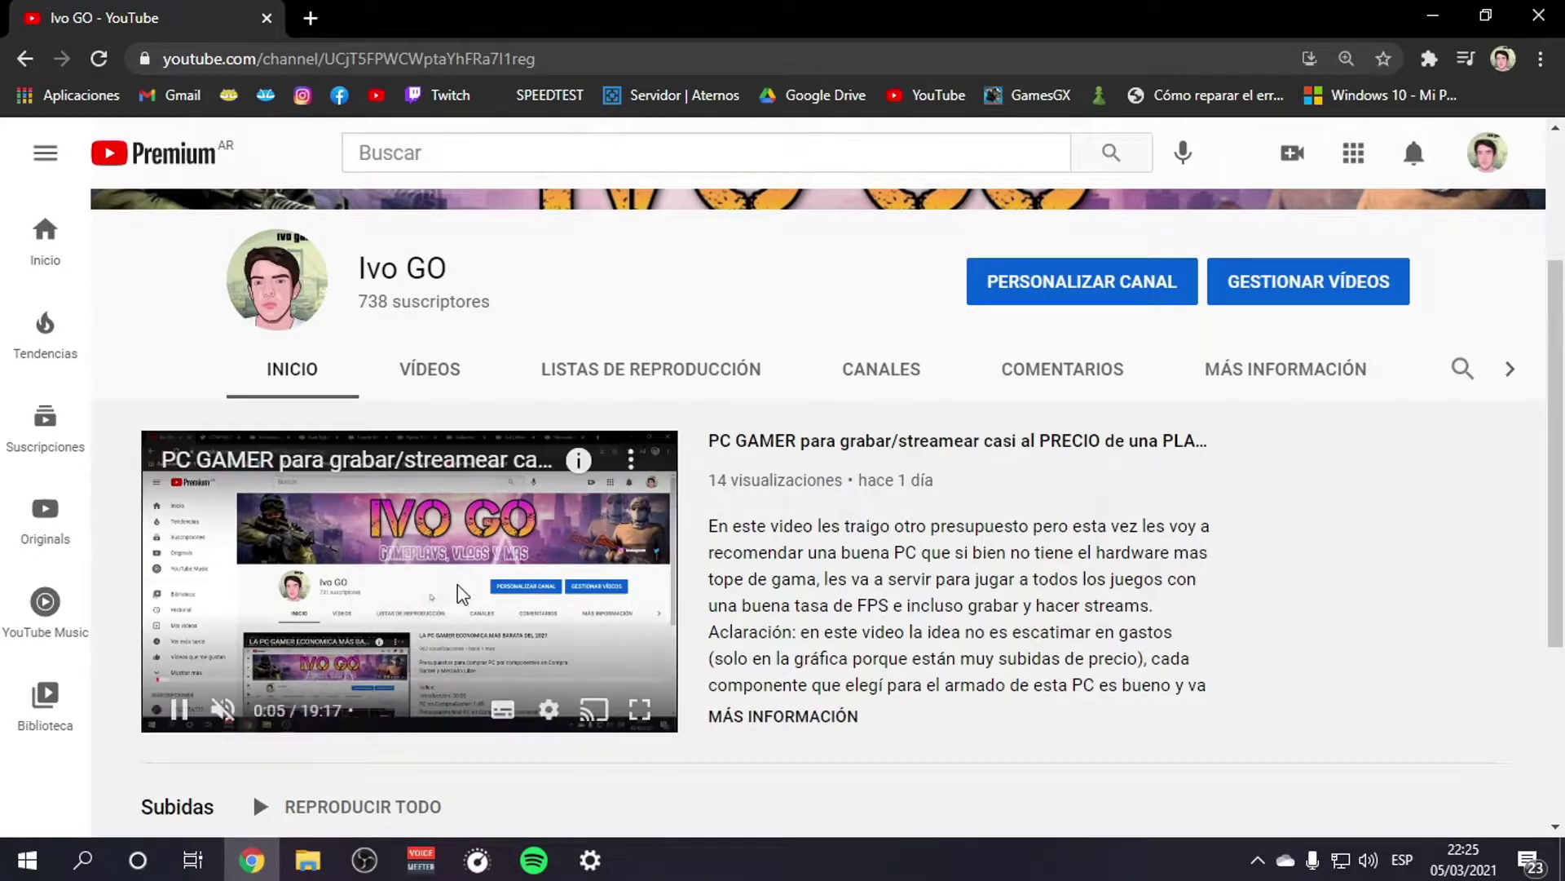
In the Windows per-application preferences, set Google Chrome's output device to Auriculares Samsung (Realtek(R) Audio)
key("alt+Tab")
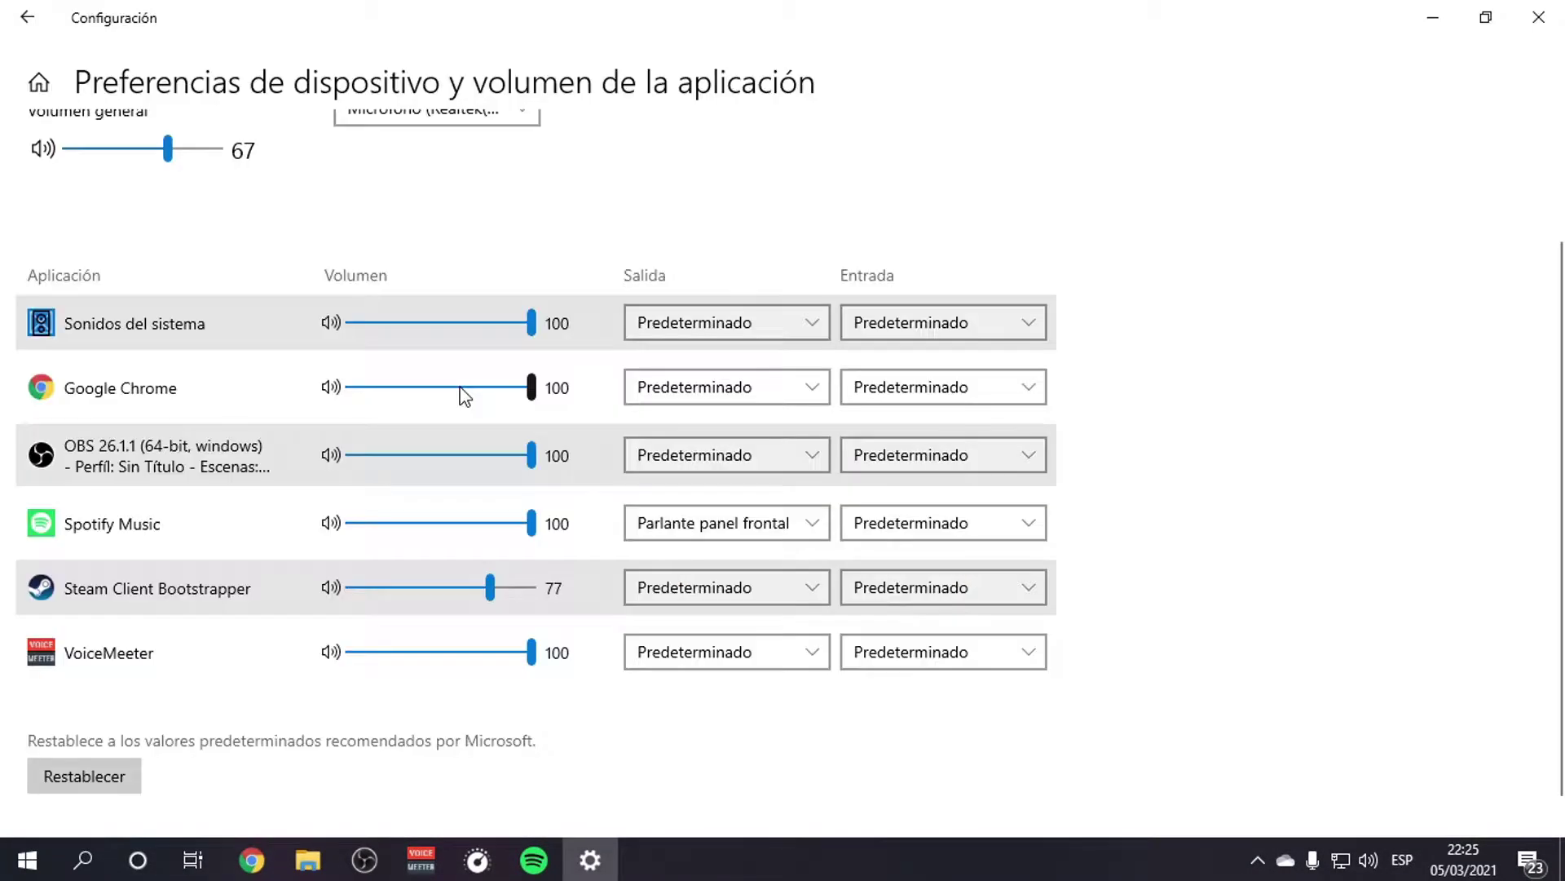
left_click(695, 386)
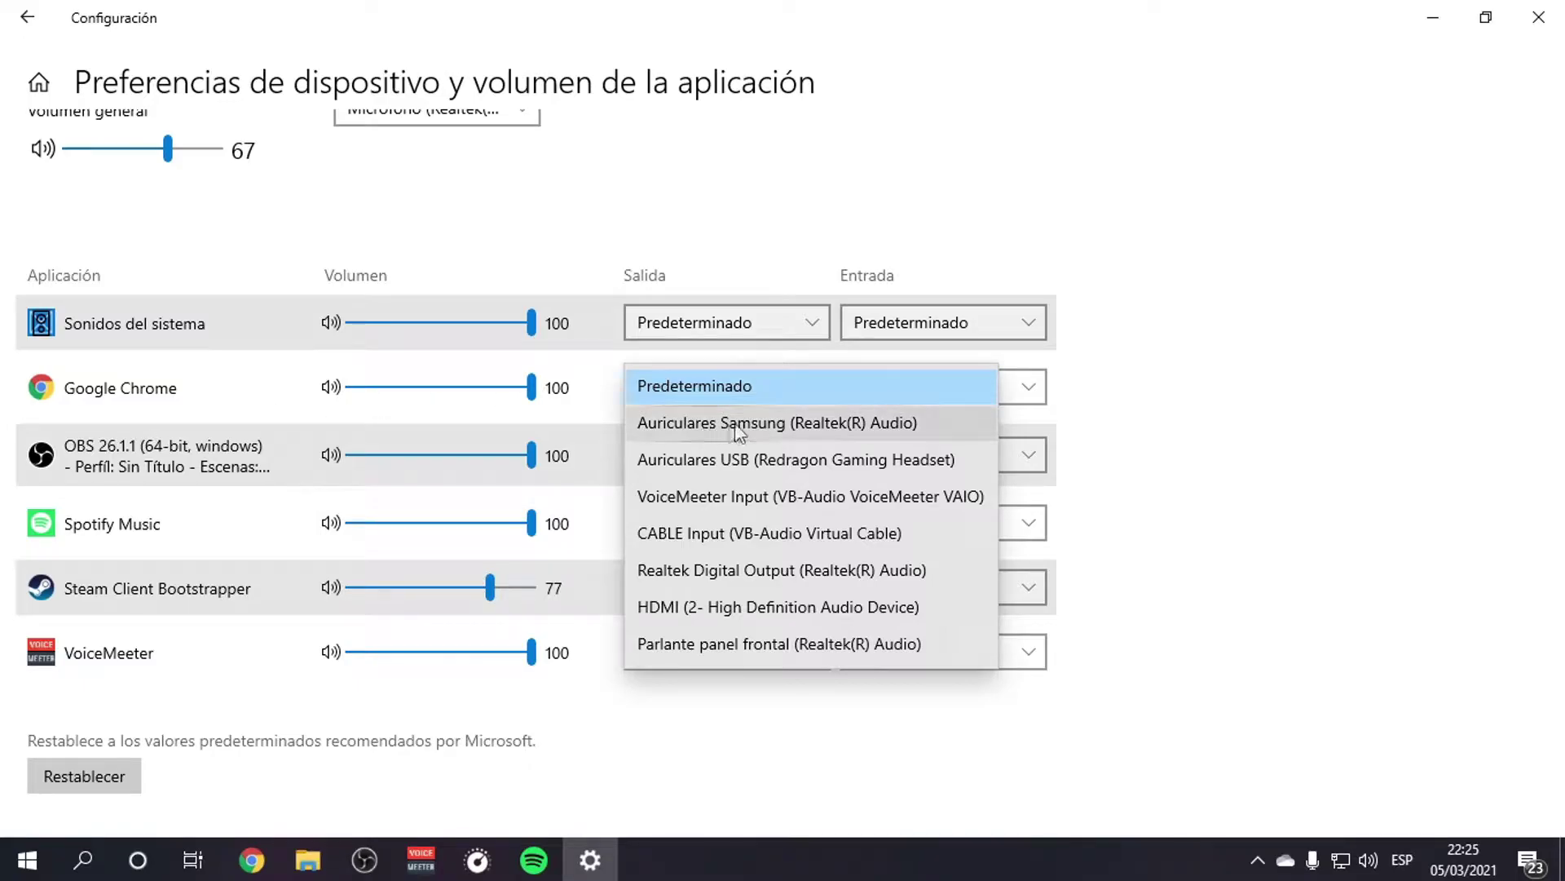
left_click(679, 426)
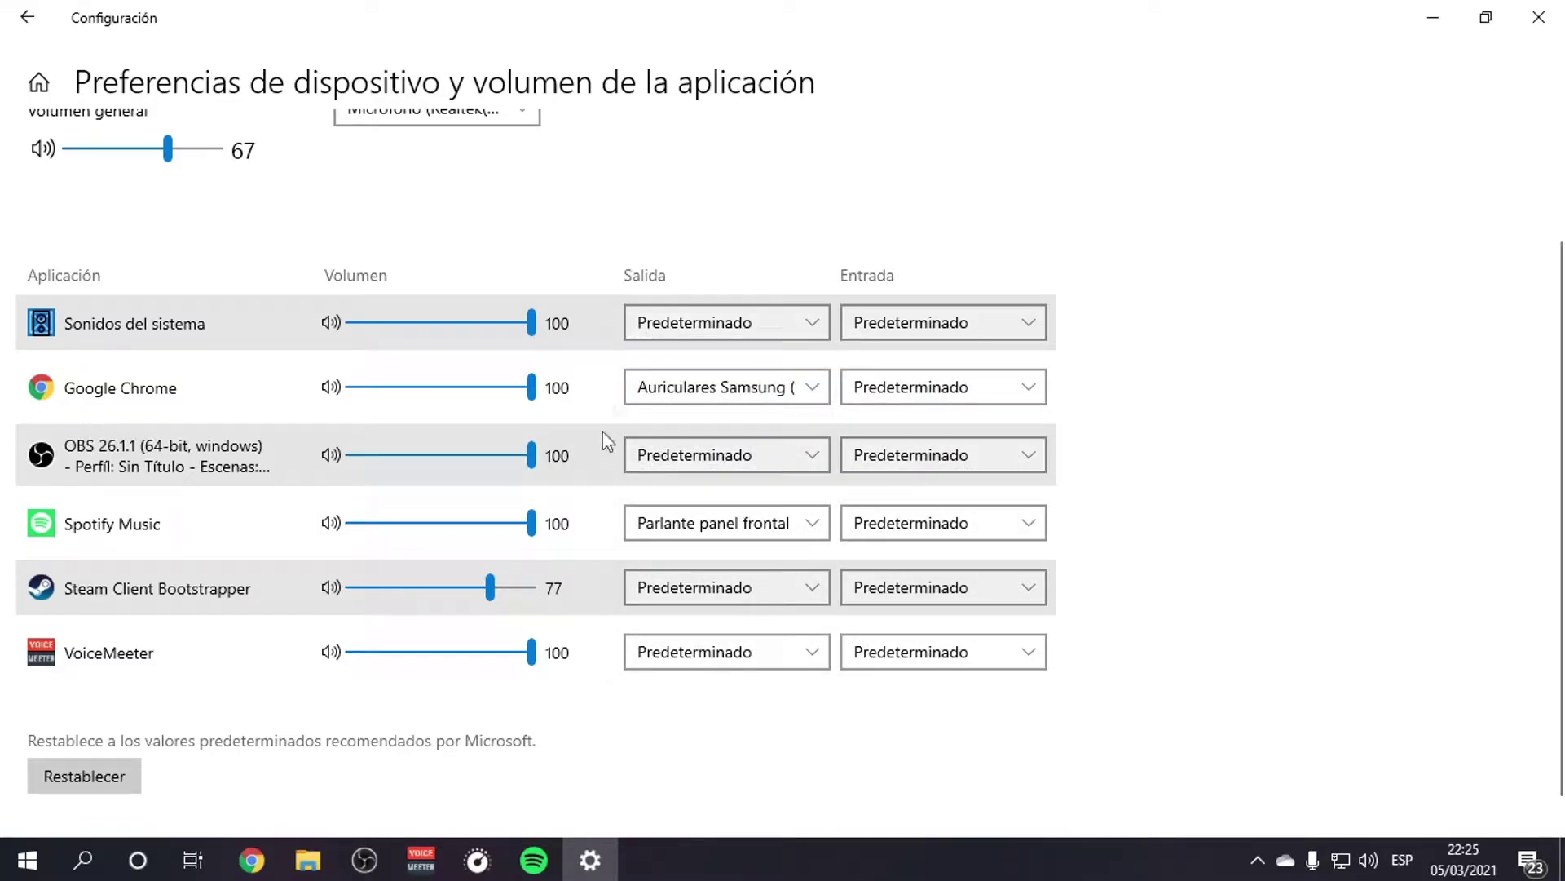
Review the output devices offered for Spotify Music, keep Parlante panel frontal (Realtek(R) Audio), and look over the application list
left_click(659, 526)
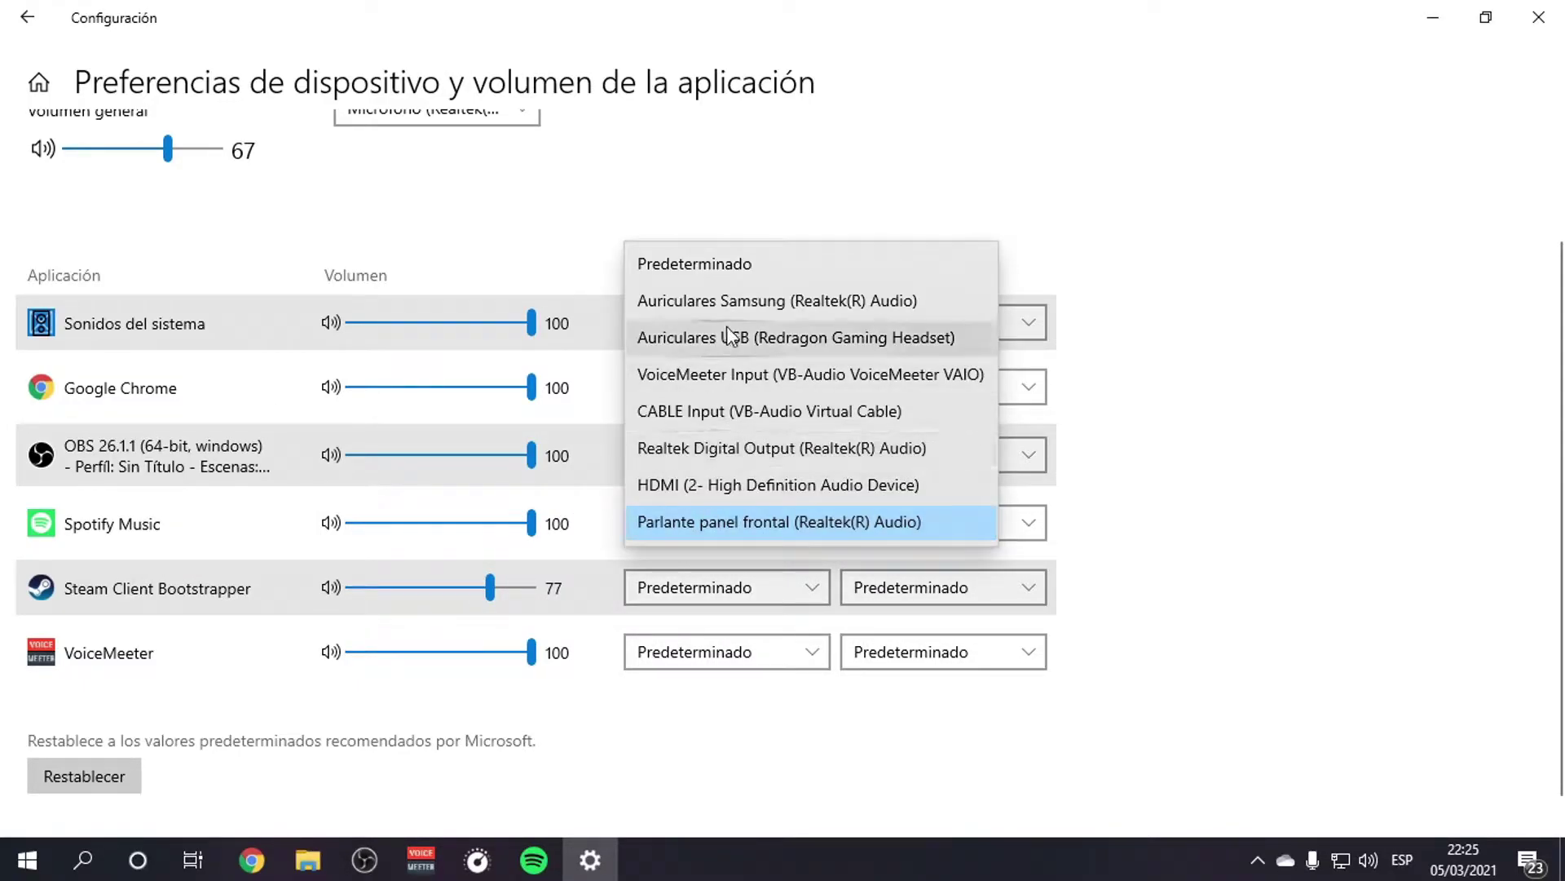
left_click(758, 526)
scroll(1174, 496, "down", 1)
scroll(1177, 503, "up", 2)
scroll(1168, 510, "down", 2)
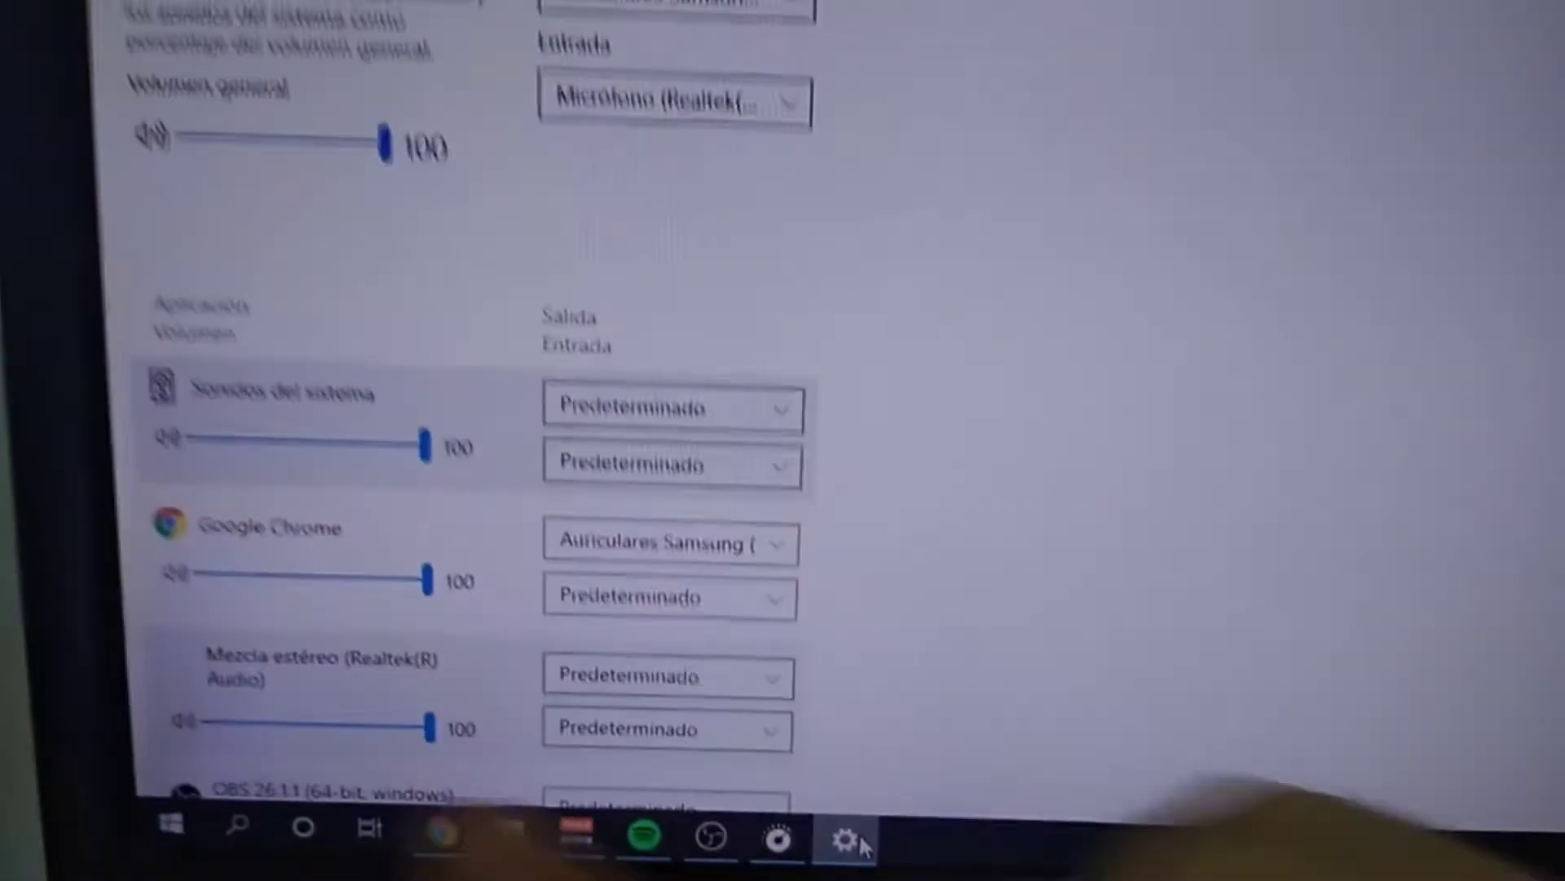
scroll(549, 744, "down", 4)
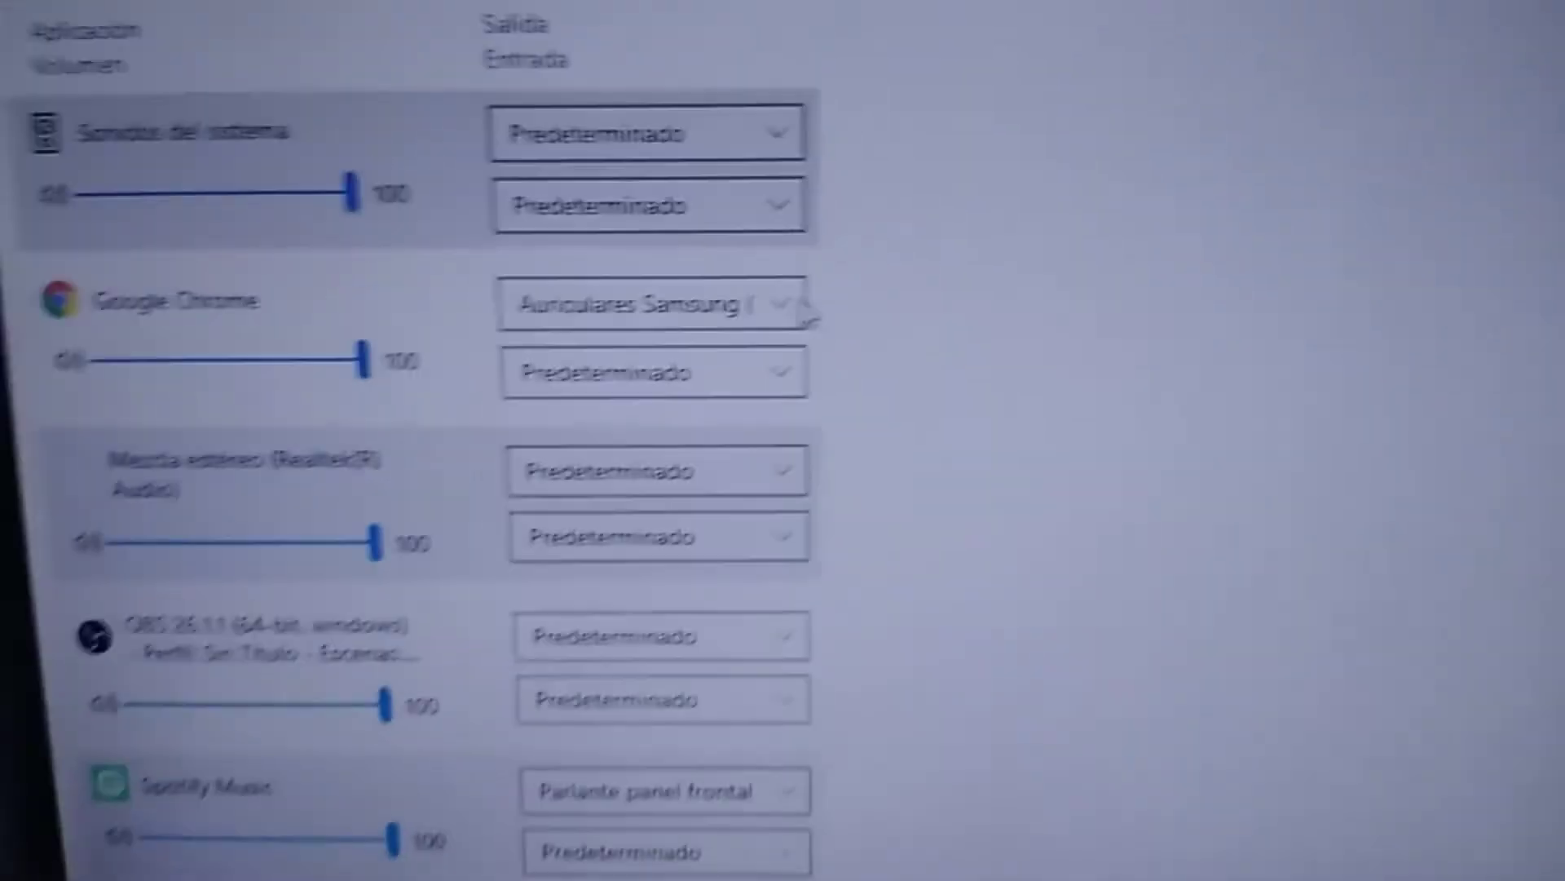
Set Google Chrome's output device to VoiceMeeter Input and look over the other applications' output devices
left_click(701, 575)
left_click(728, 293)
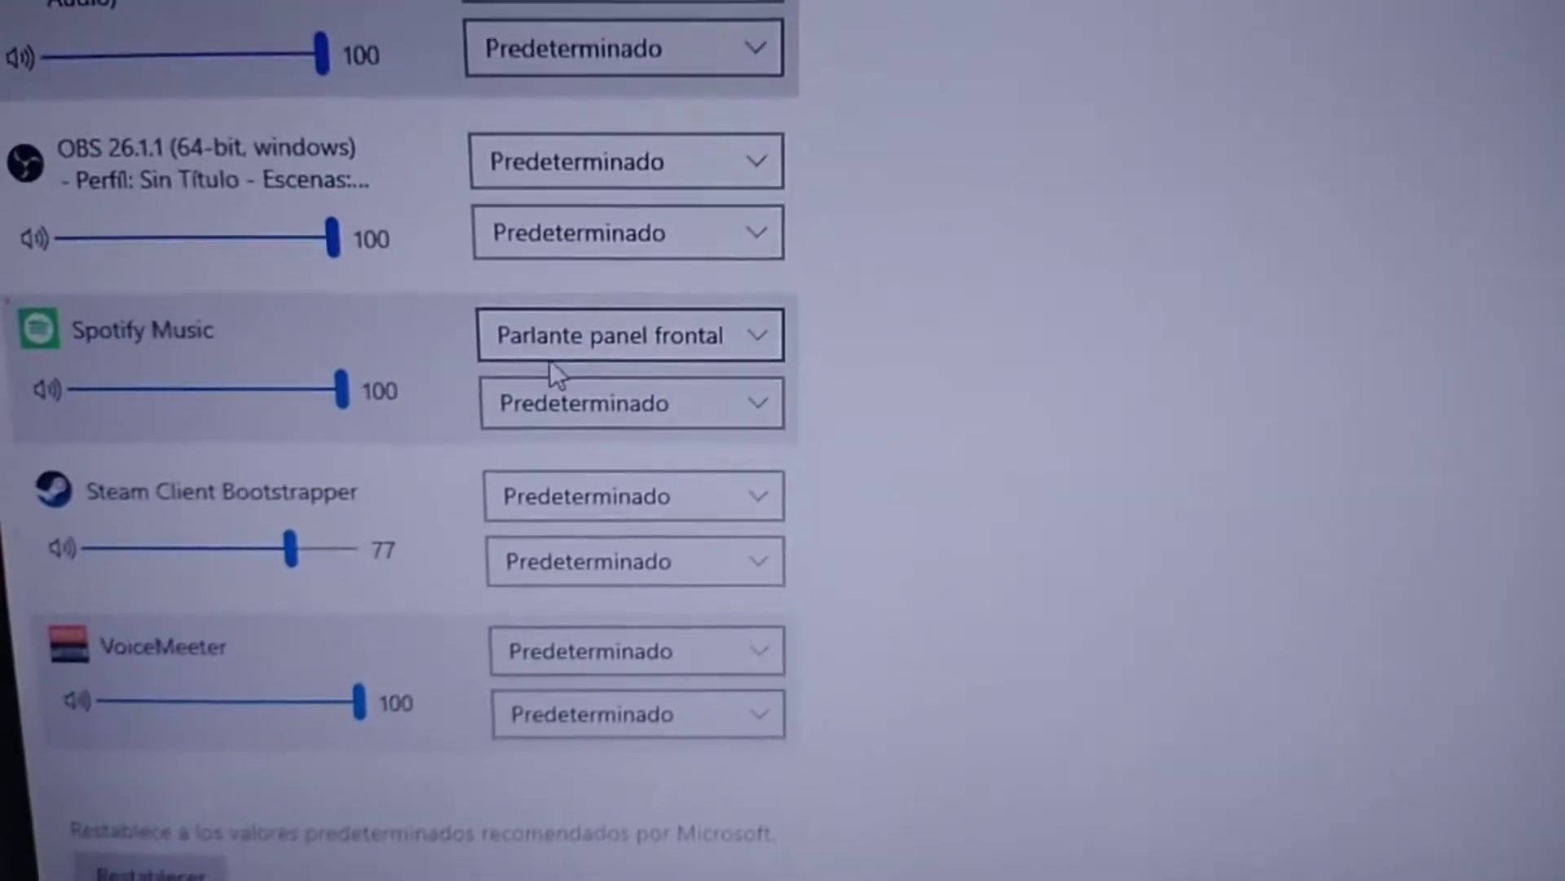
scroll(825, 370, "up", 5)
scroll(823, 376, "up", 4)
scroll(819, 376, "down", 10)
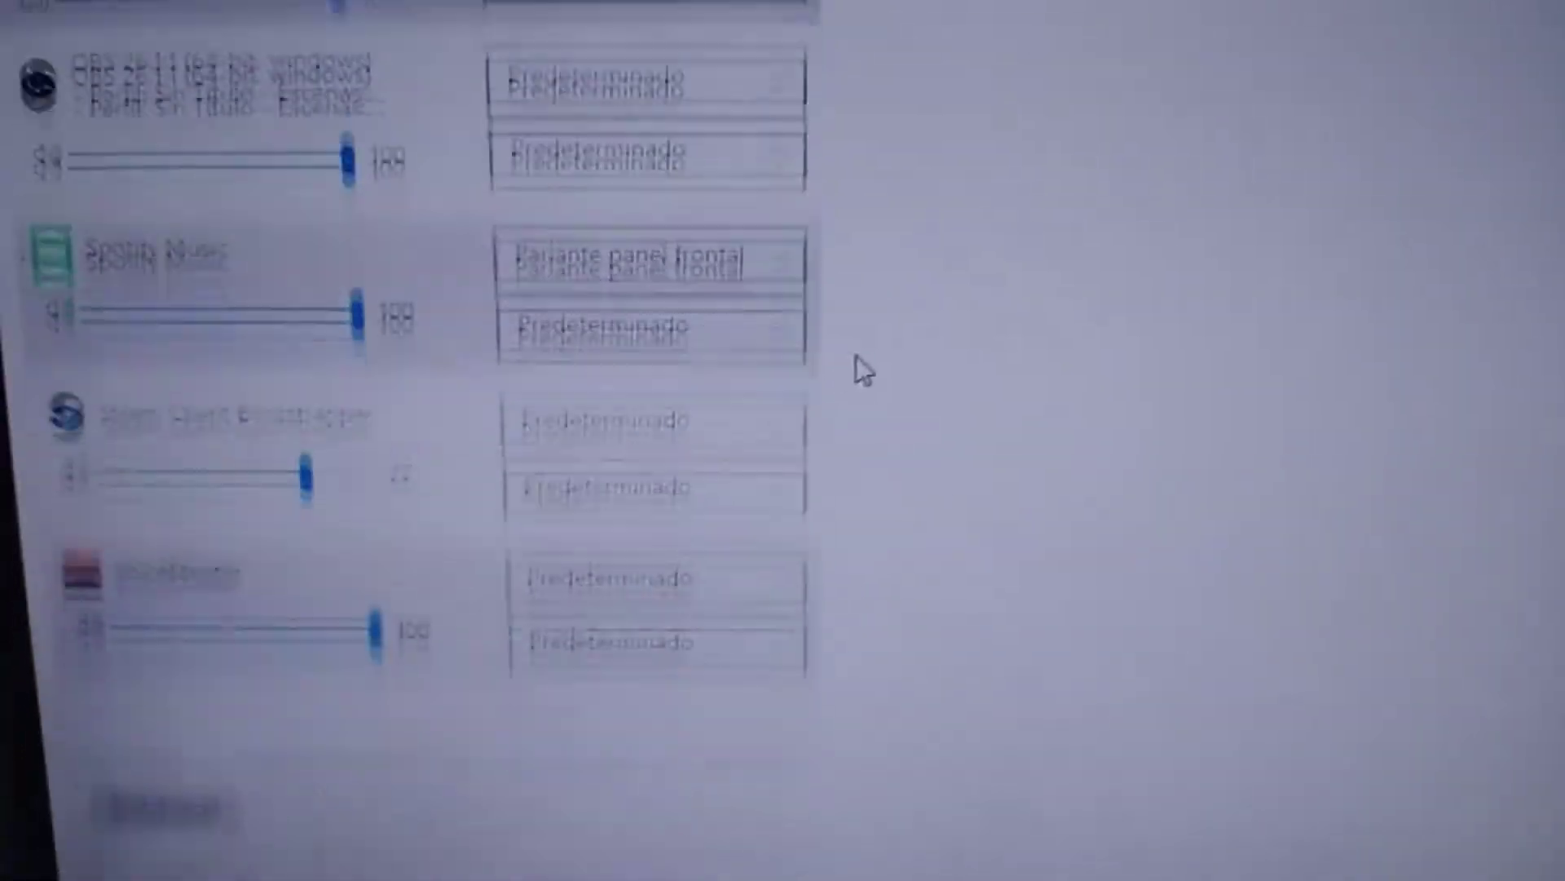
scroll(852, 363, "up", 2)
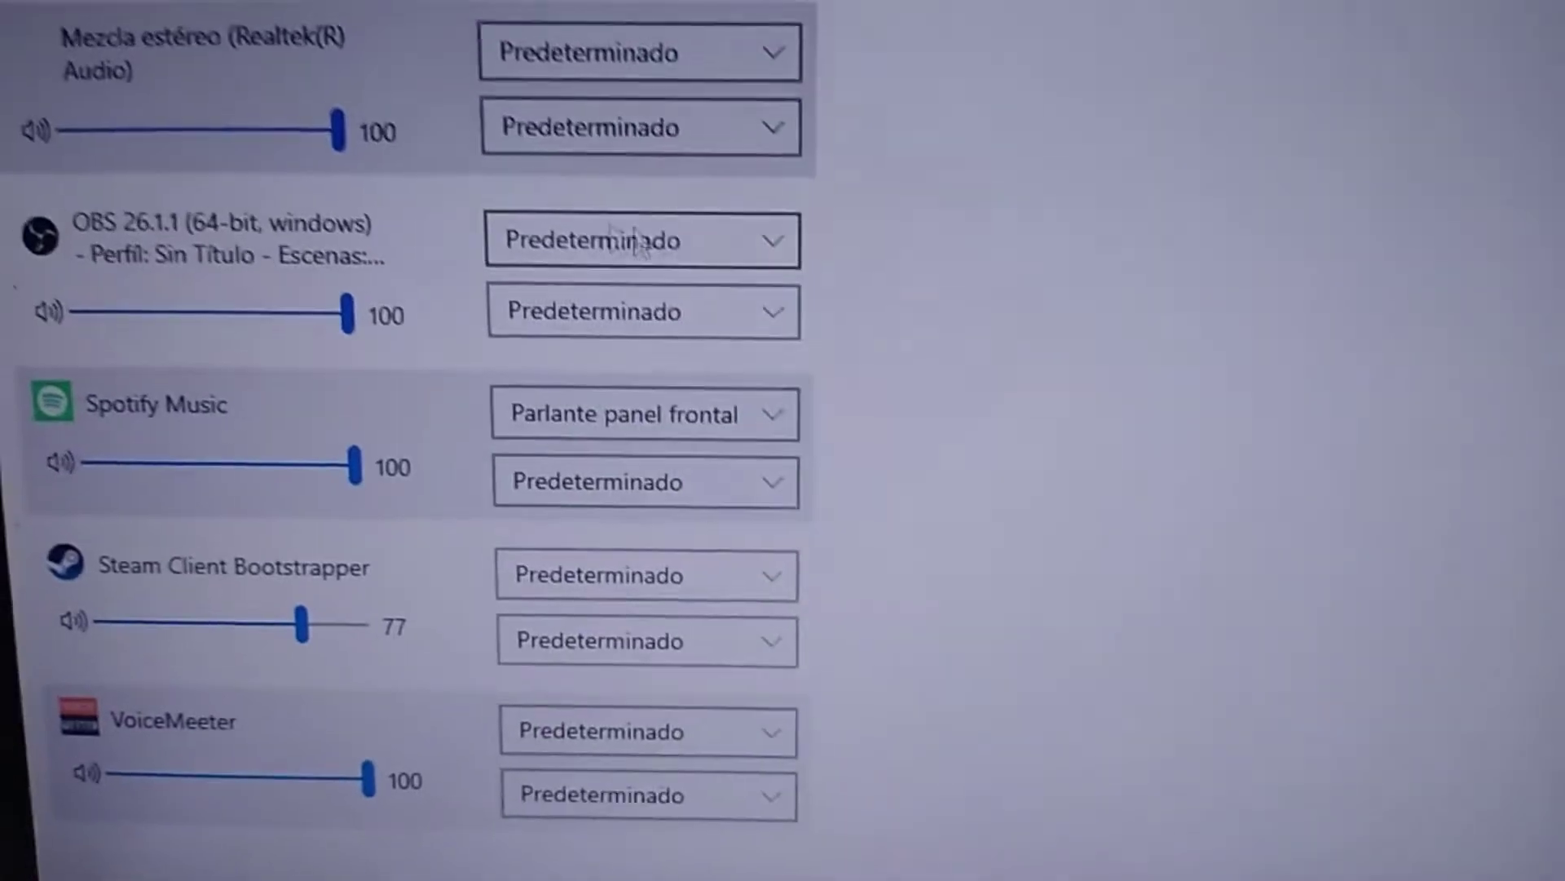
scroll(644, 229, "up", 4)
scroll(678, 403, "down", 4)
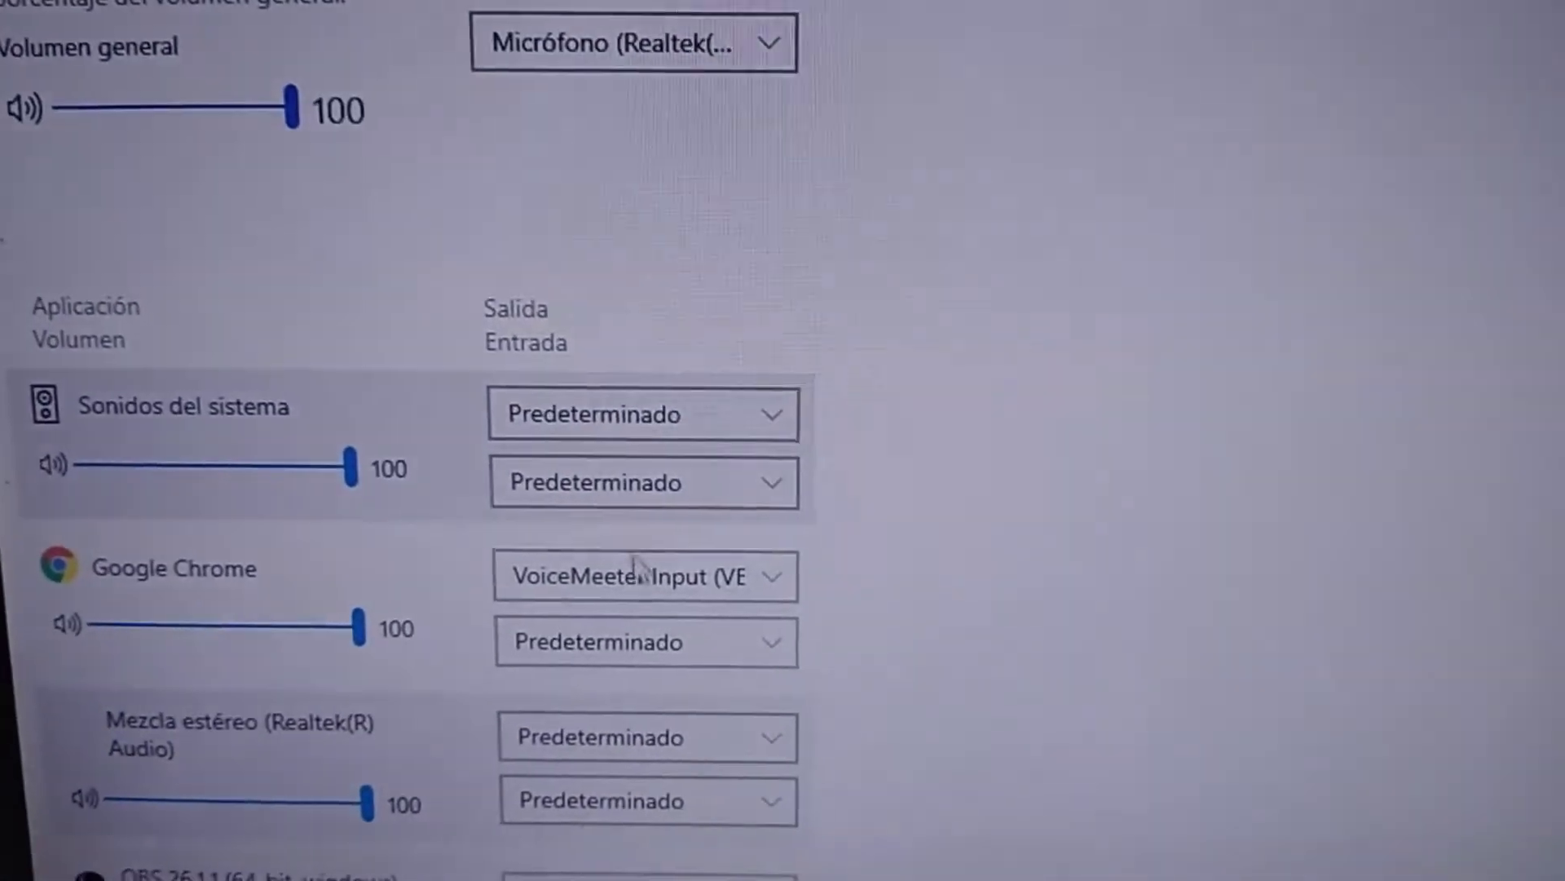
Set Google Chrome's output device to Predeterminado and check which general output device is selected
left_click(671, 370)
left_click(644, 274)
scroll(1011, 485, "down", 5)
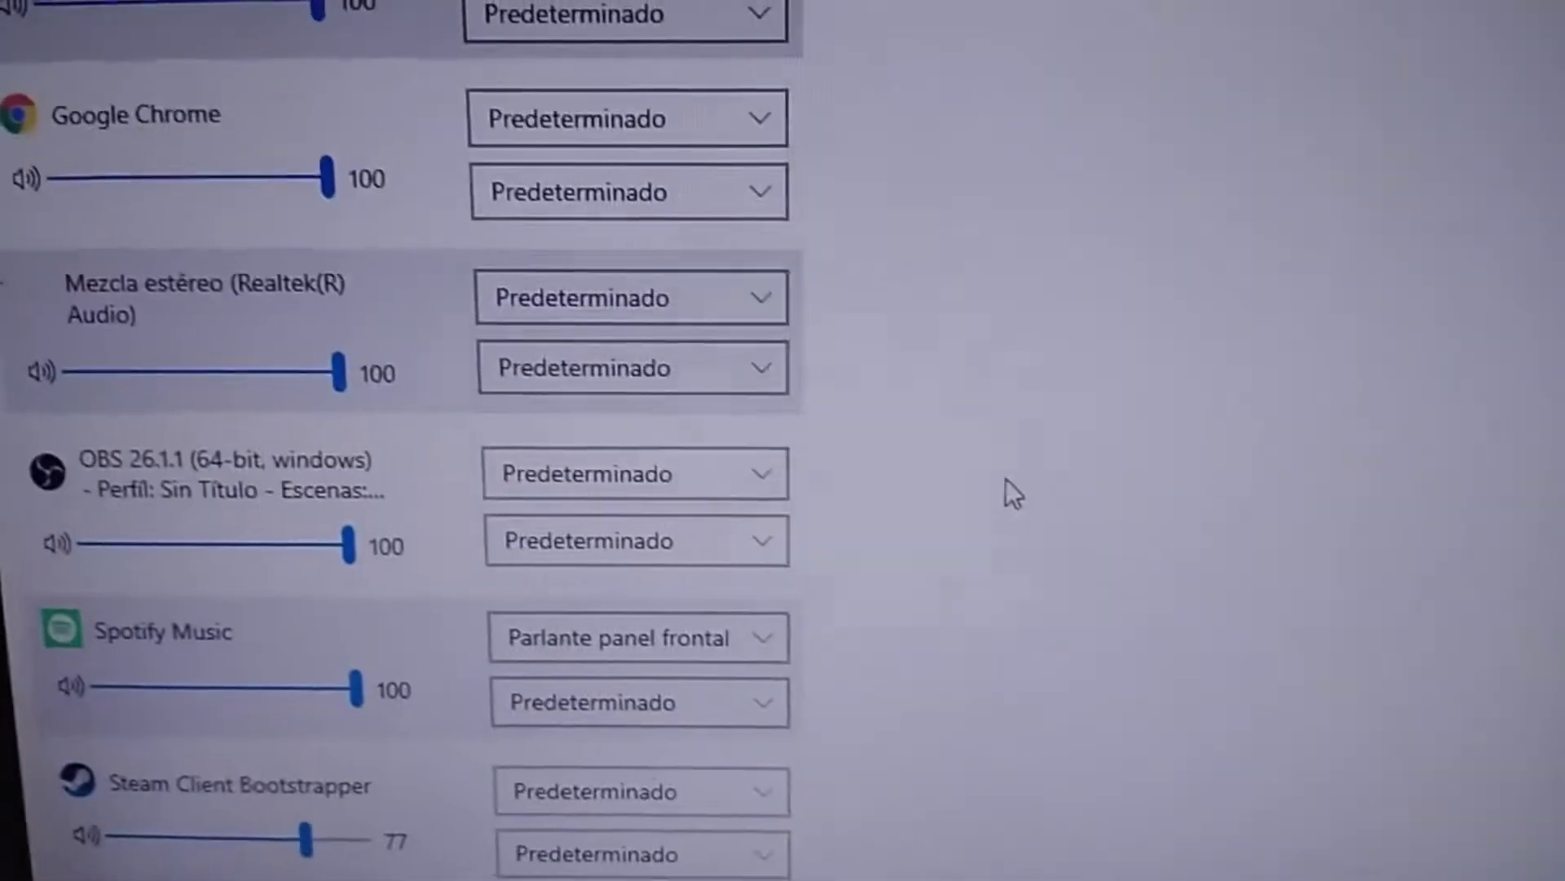
scroll(995, 554, "up", 5)
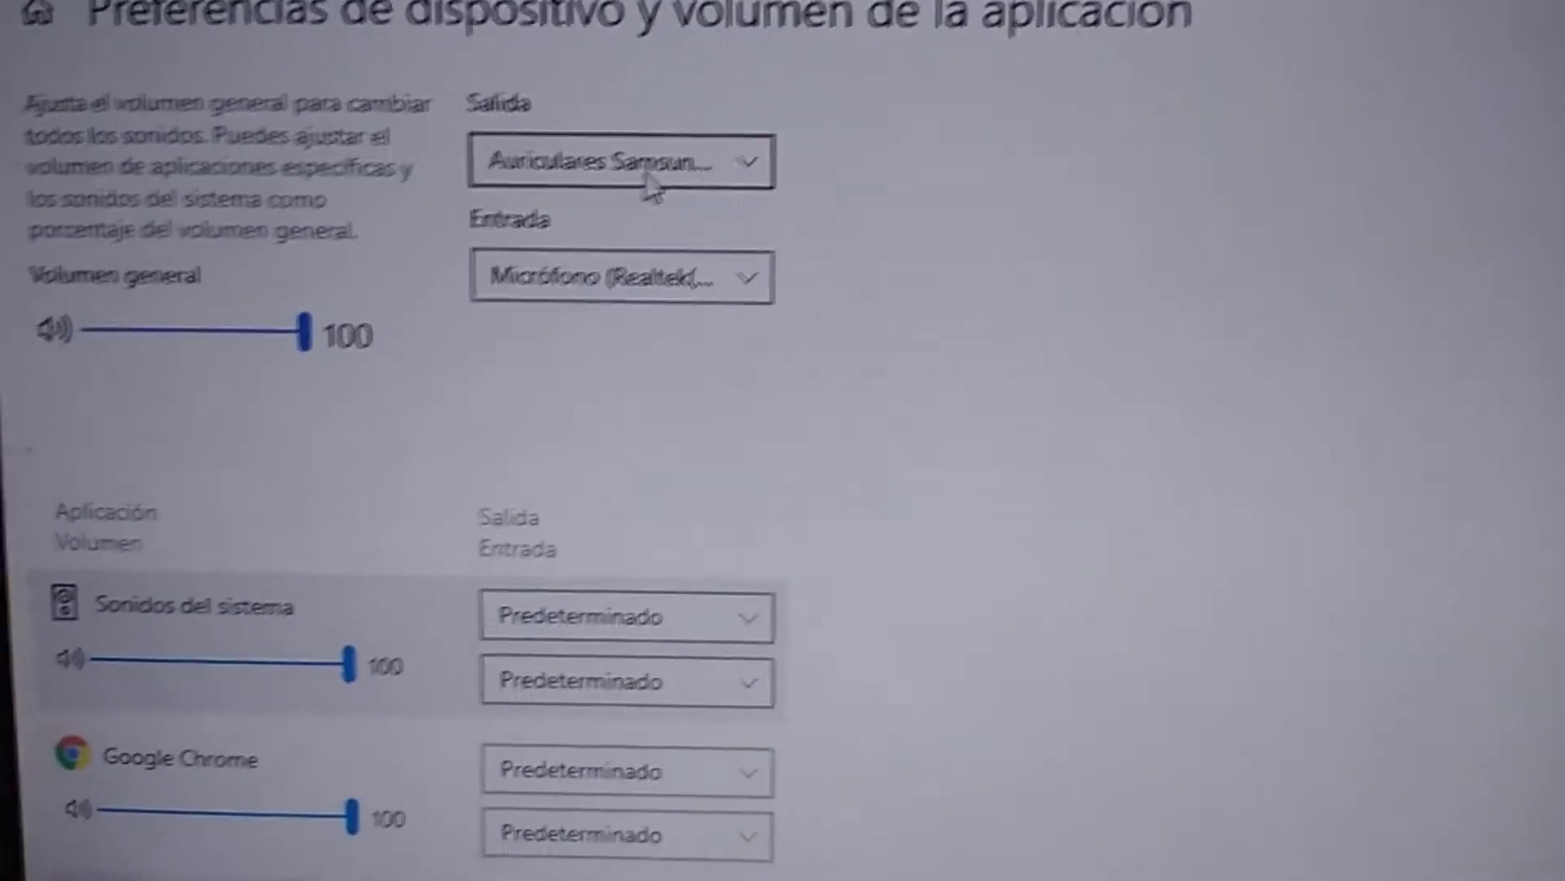
Set Google Chrome's output device to Auriculares Samsung (Realtek(R) Audio)
scroll(989, 447, "down", 5)
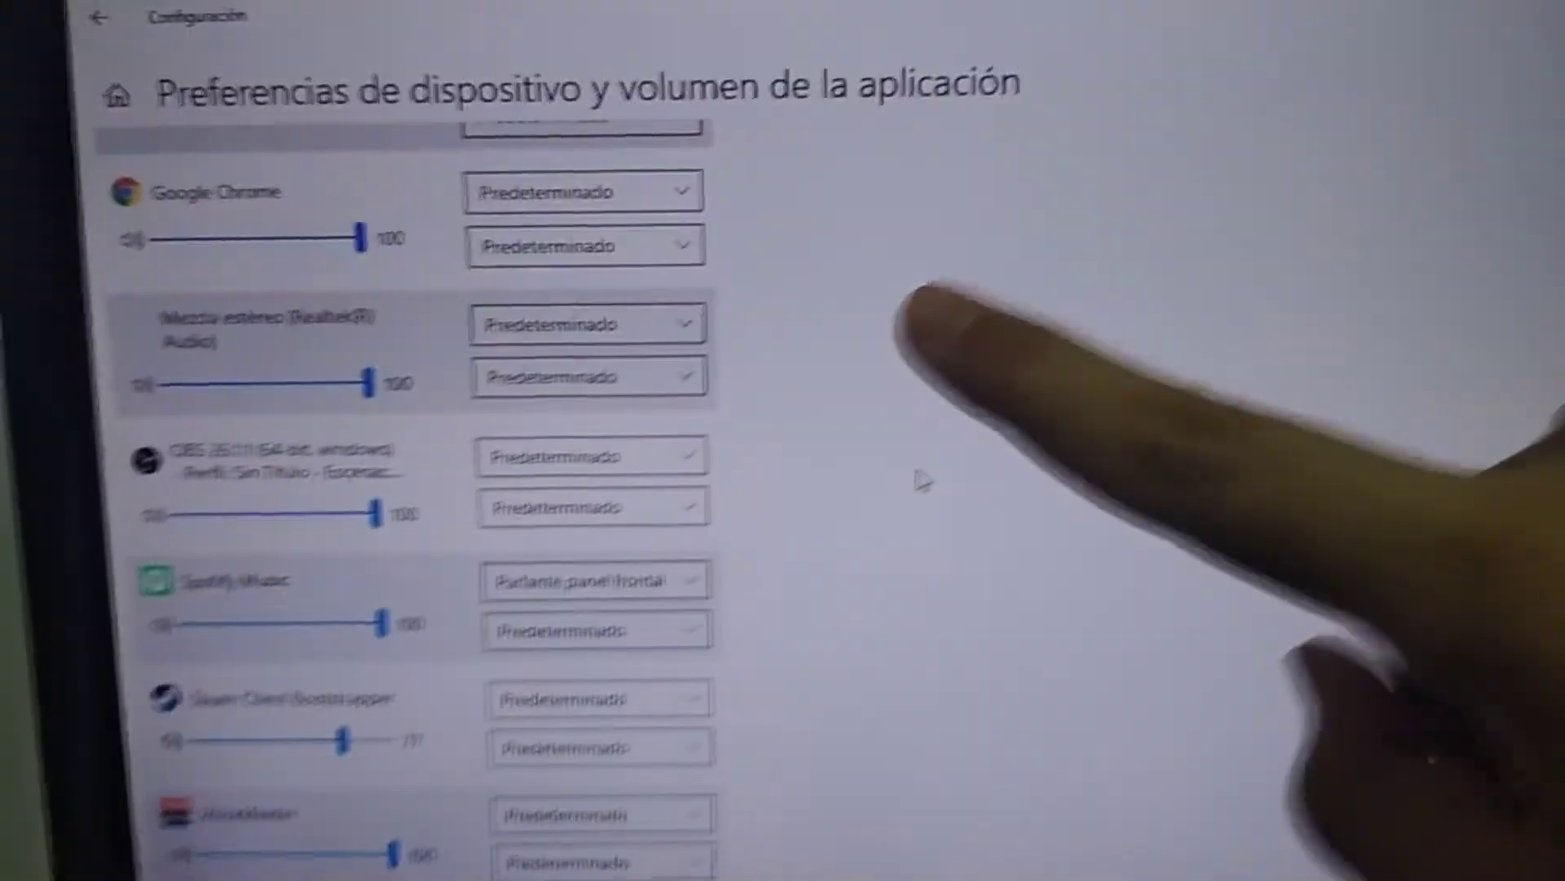
left_click(551, 182)
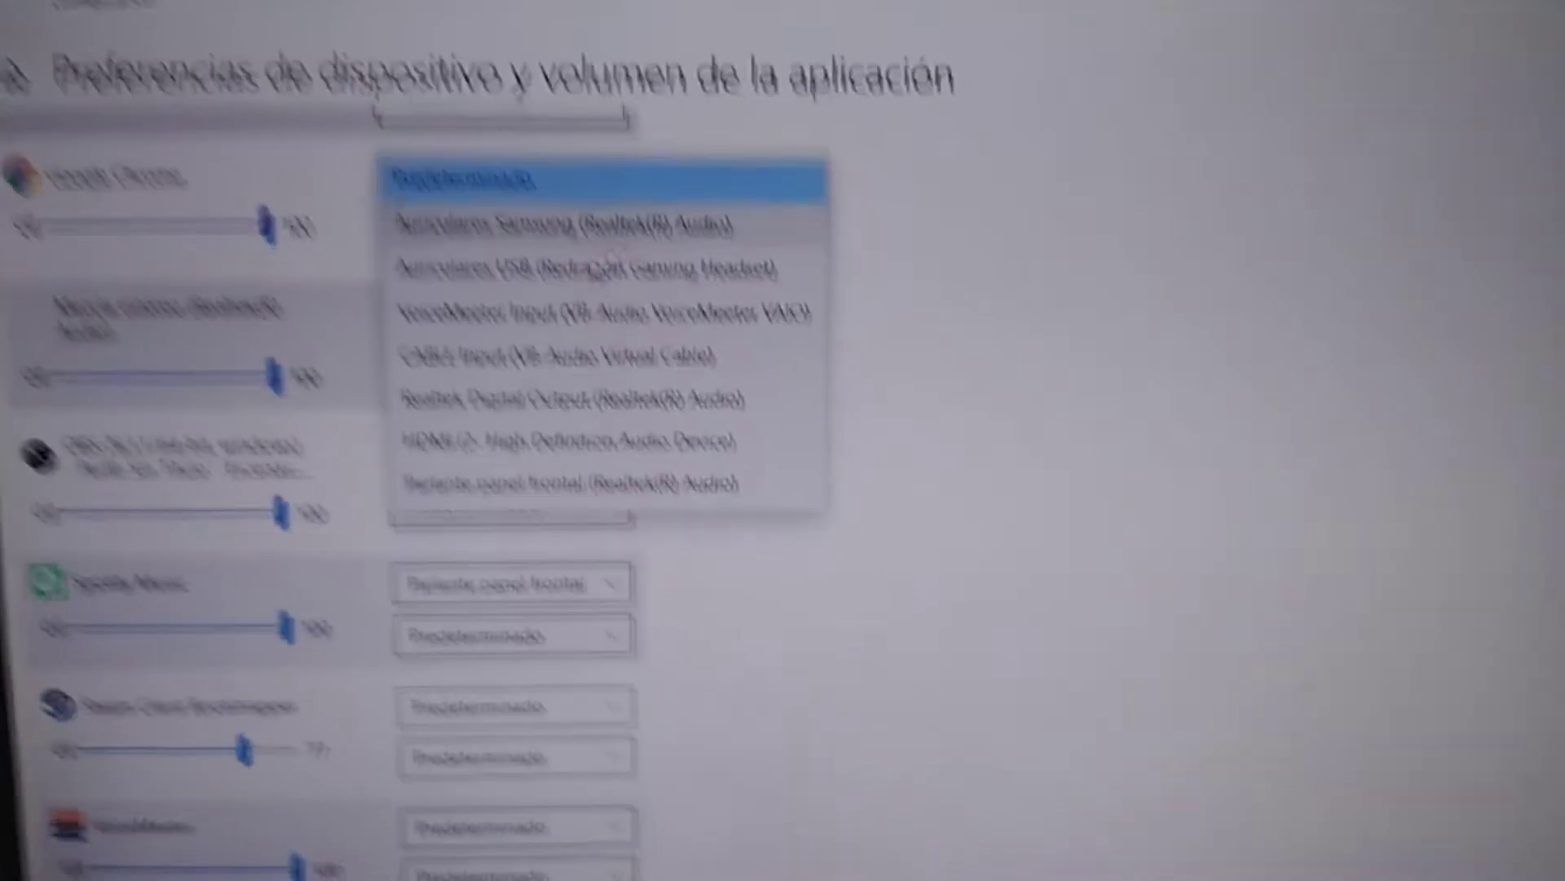
left_click(558, 211)
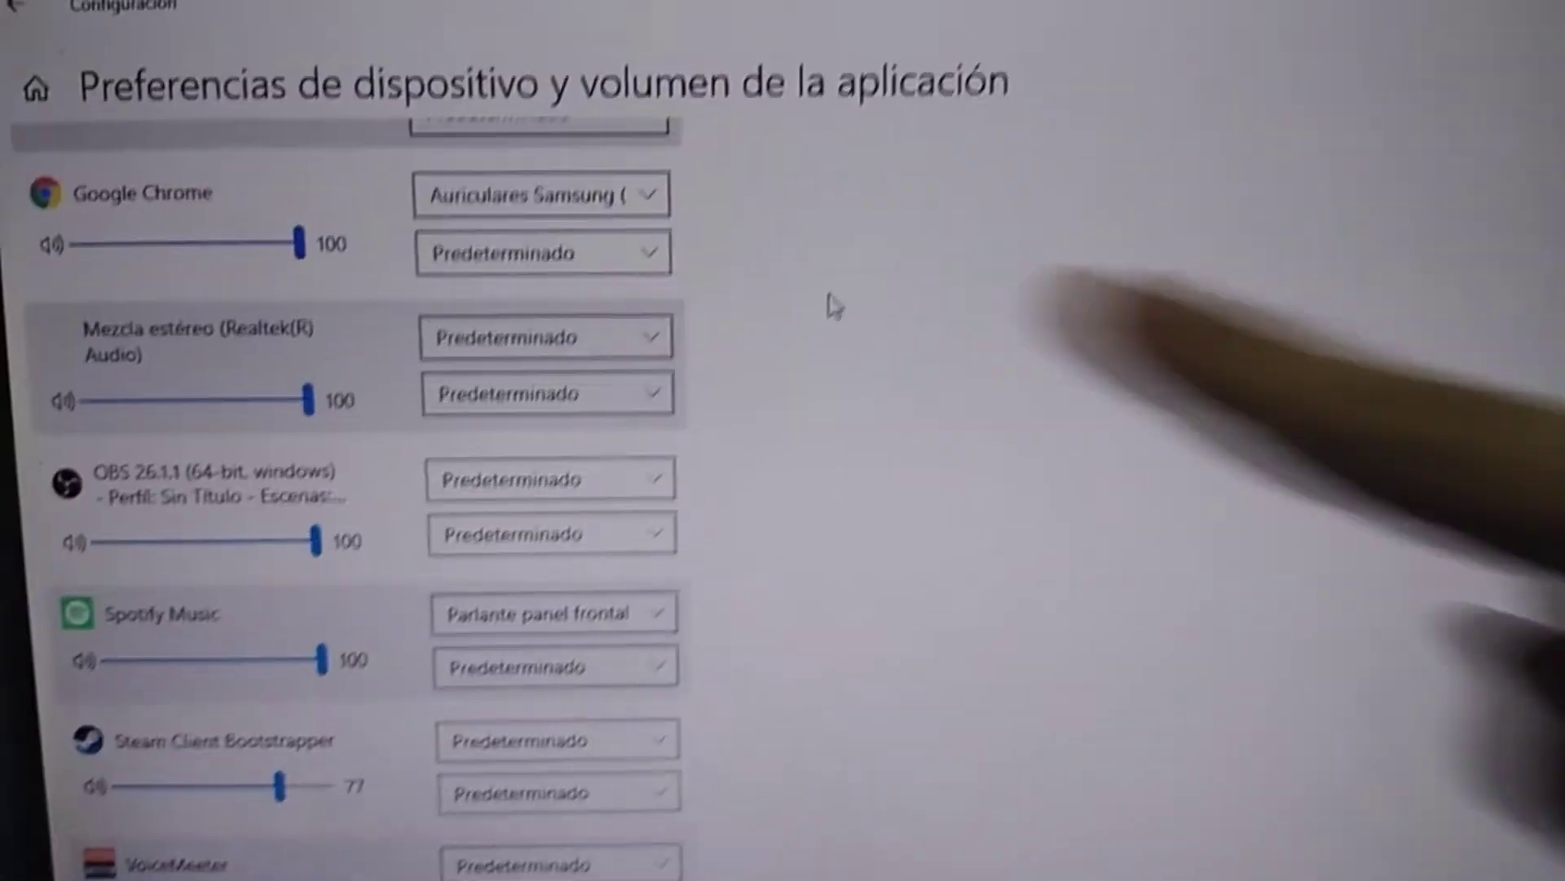
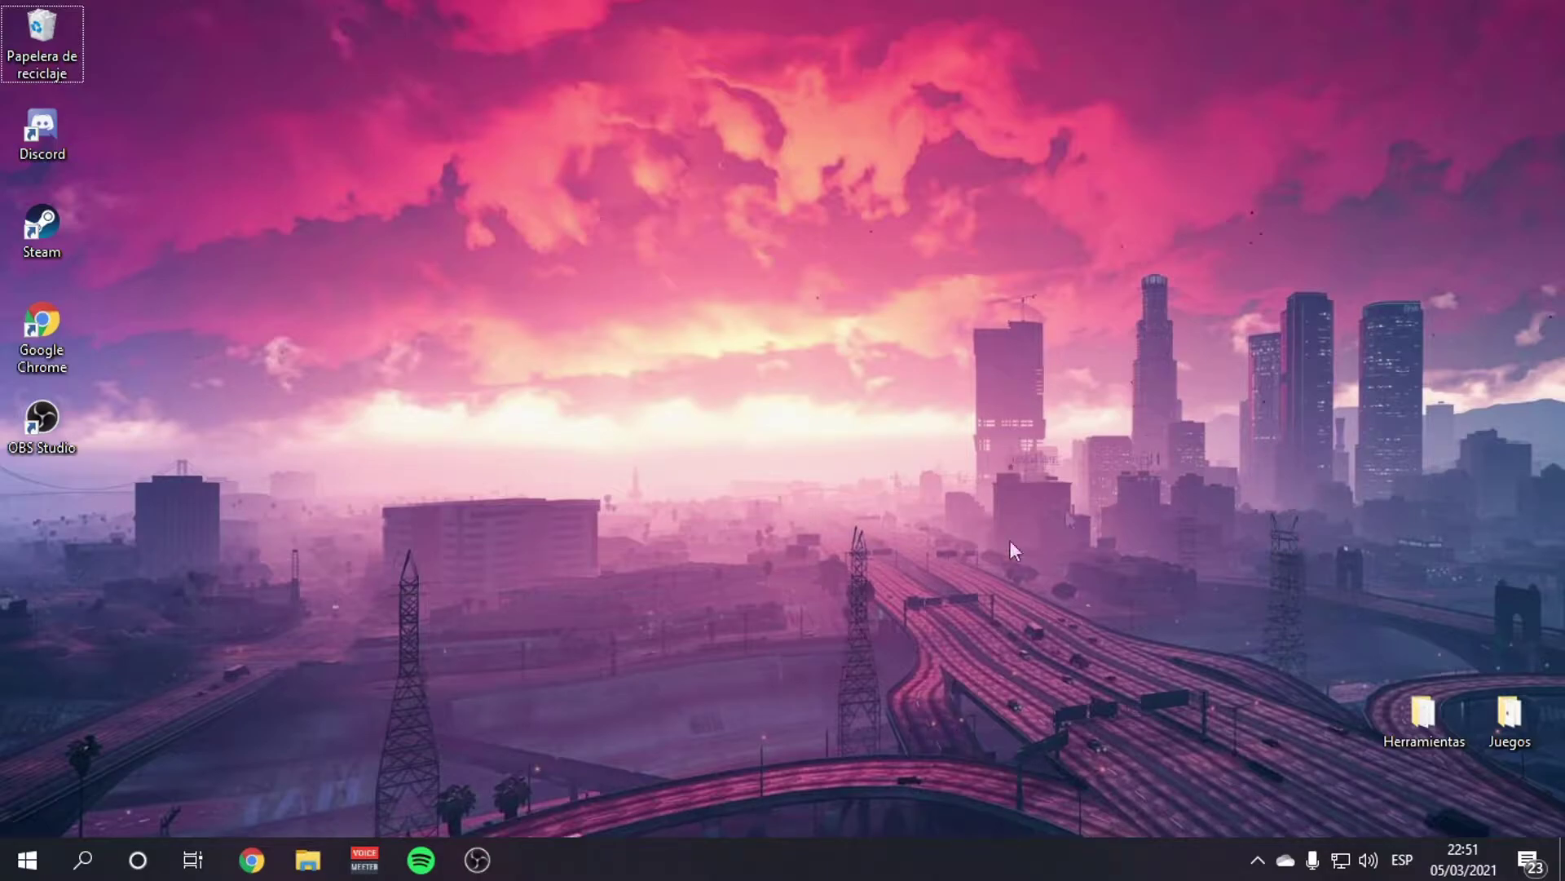
In the Windows Sound playback devices, rename the Auriculares Samsung device as Parlante
right_click(1368, 854)
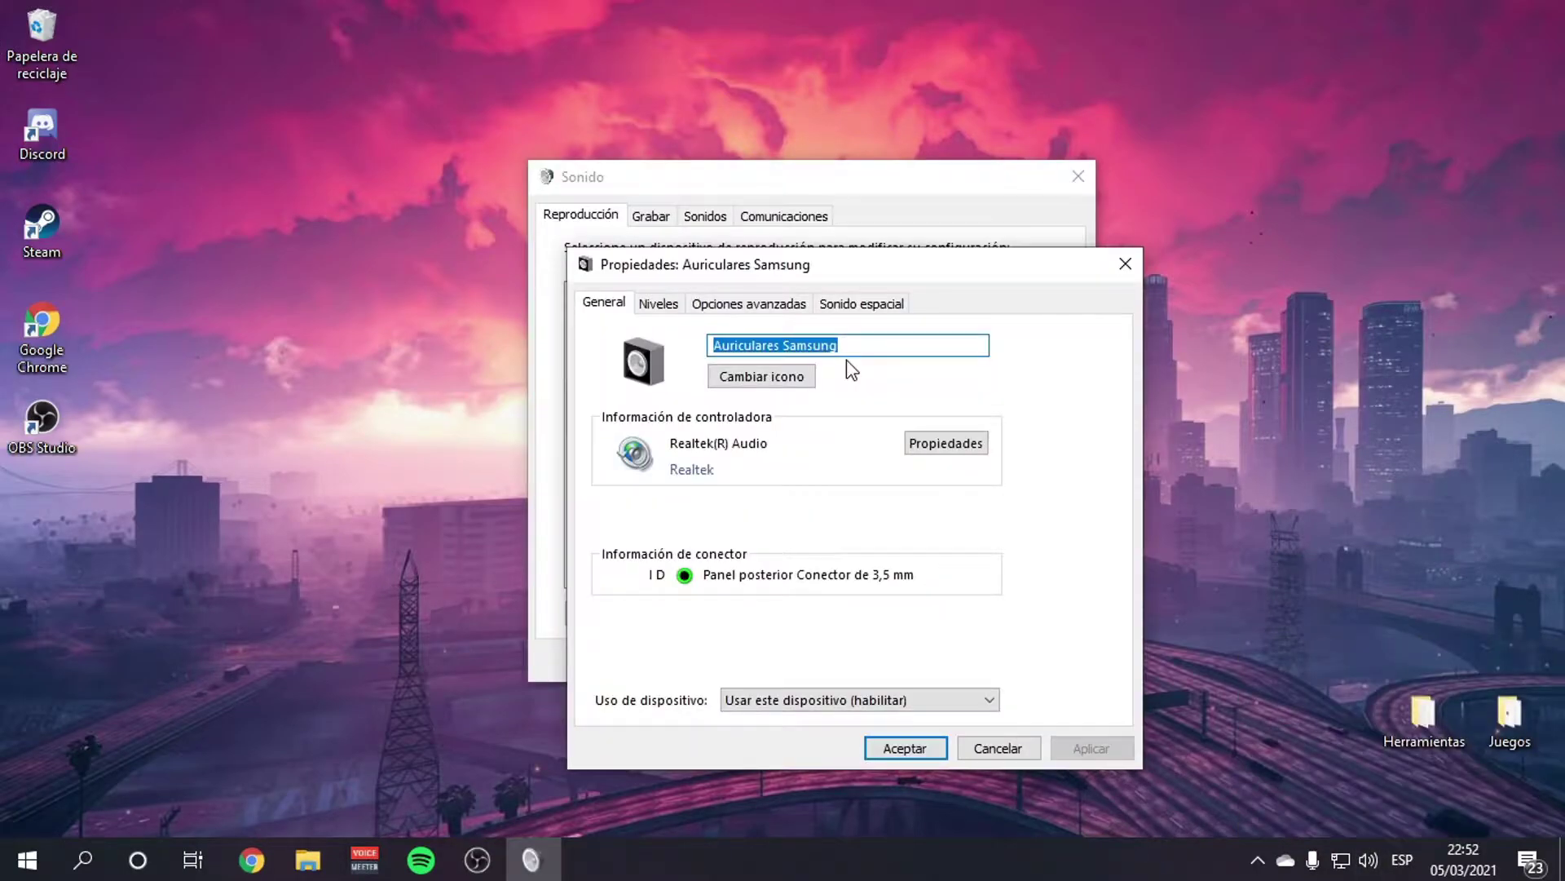
type("Parlante")
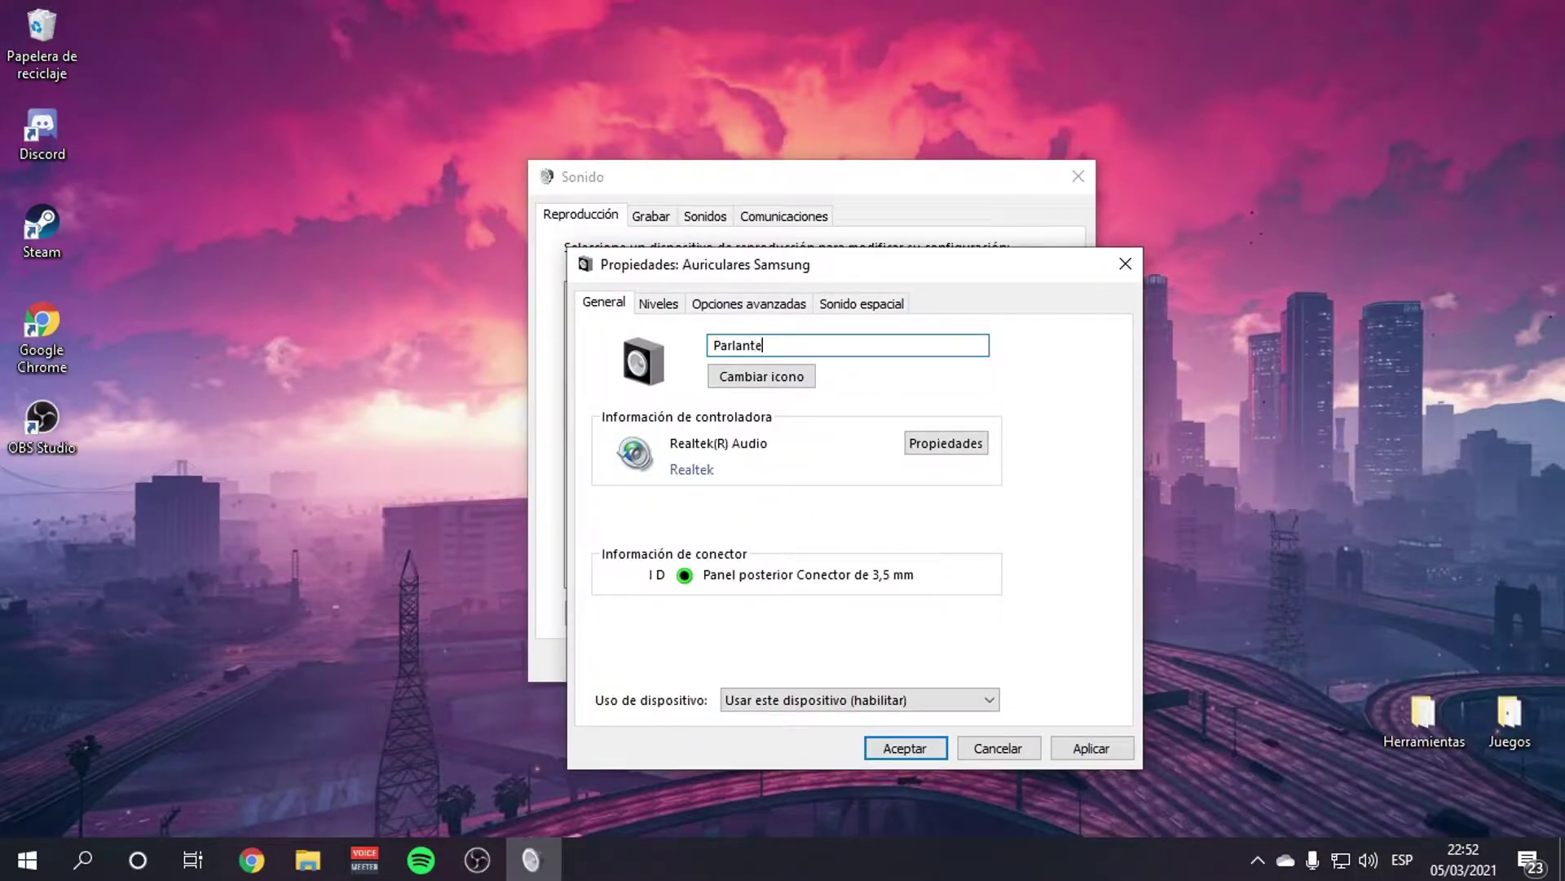
left_click(1078, 748)
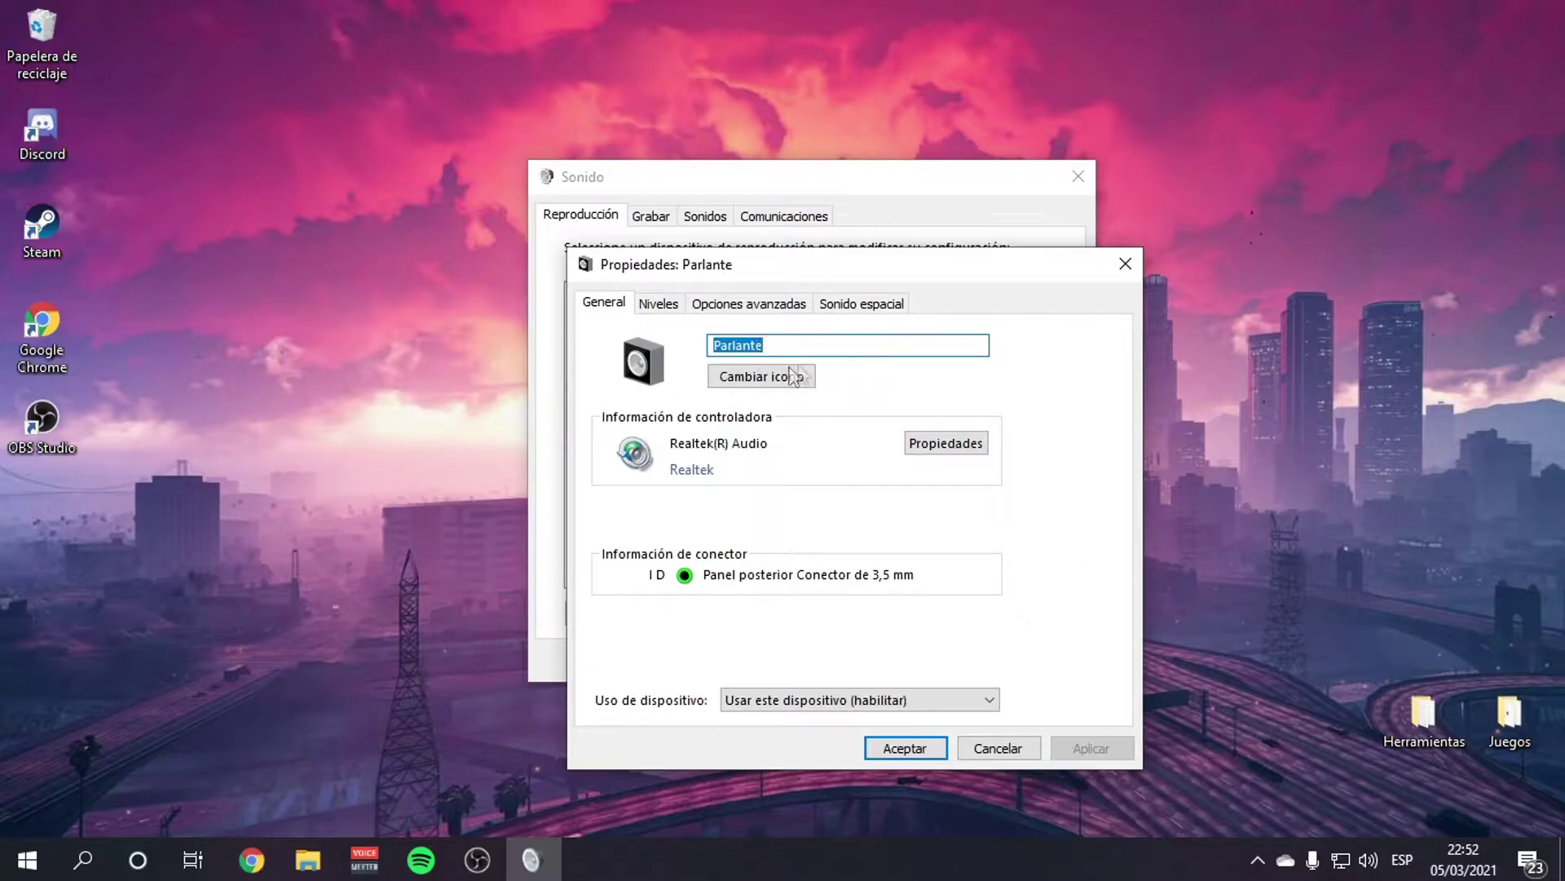
left_click(905, 748)
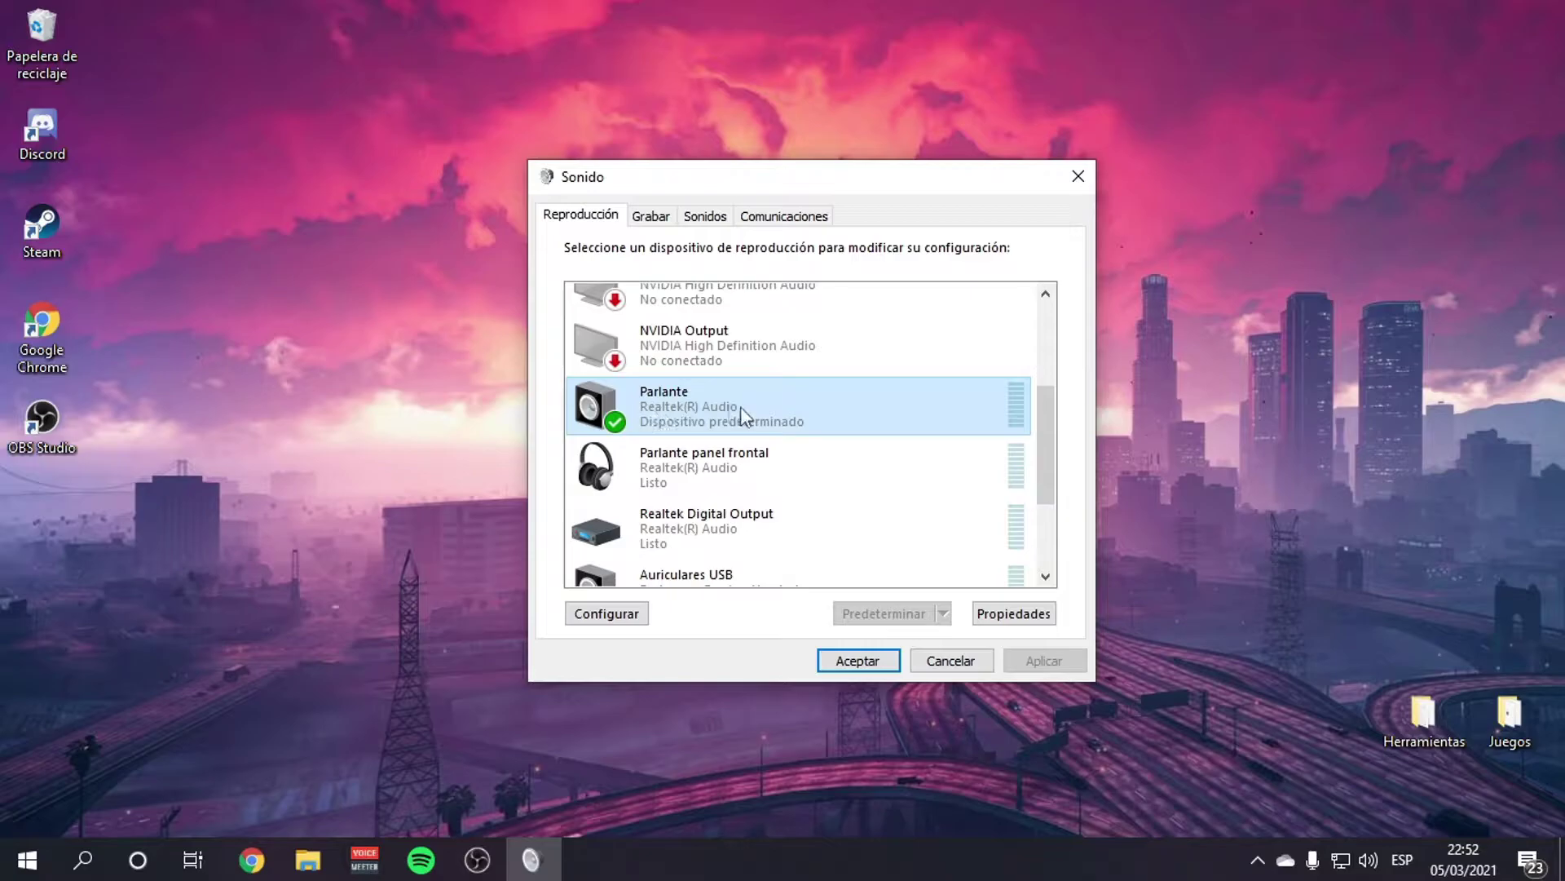
Search Windows for Realtek Audio Console and open it
left_click(65, 848)
type("rea")
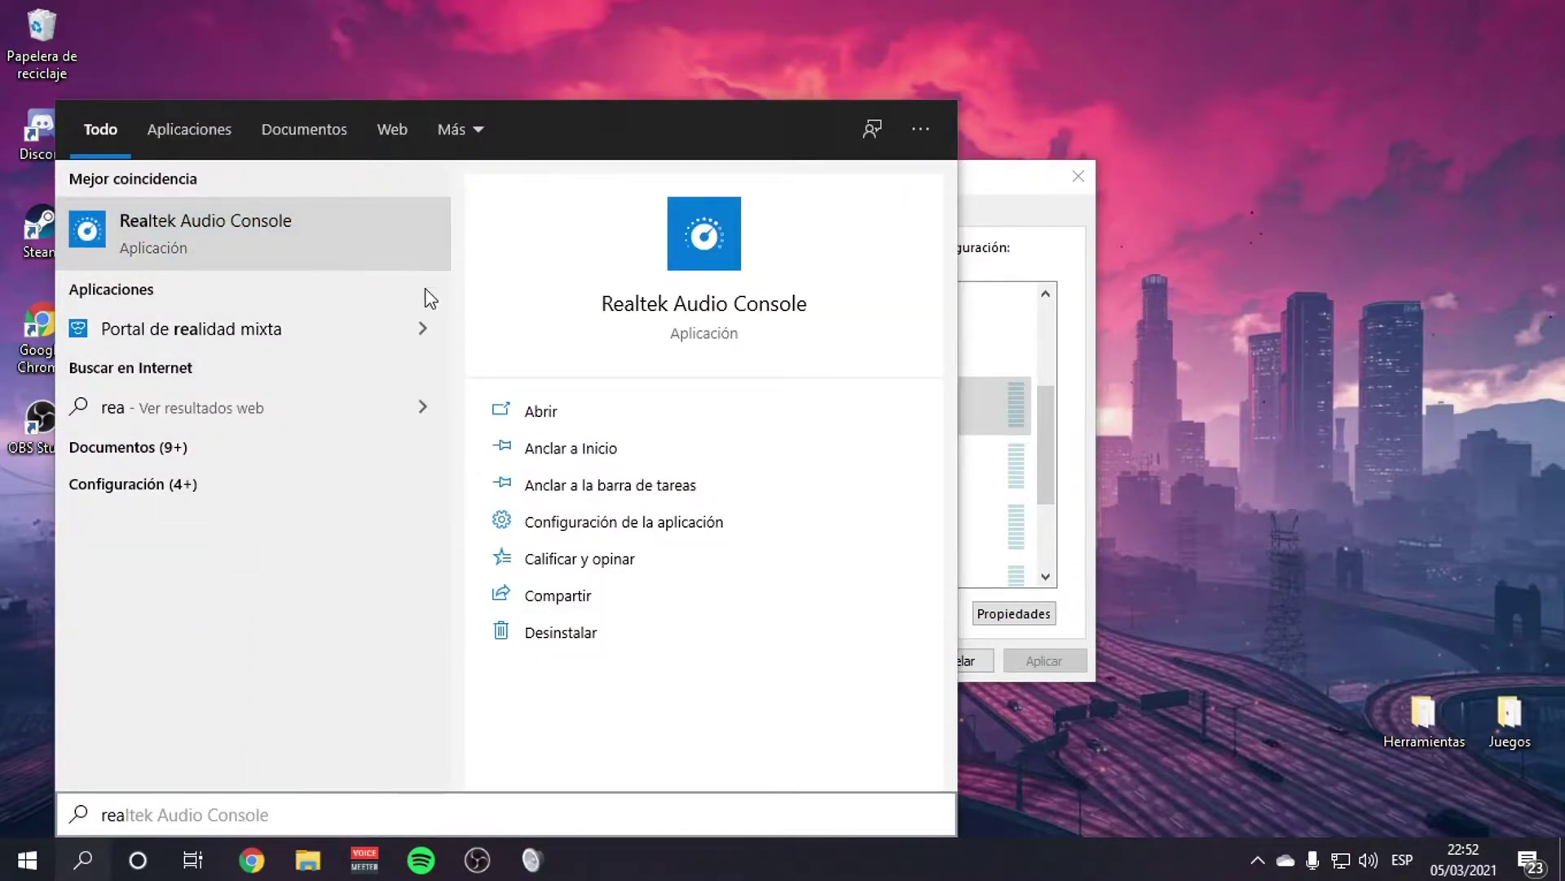
key("Return")
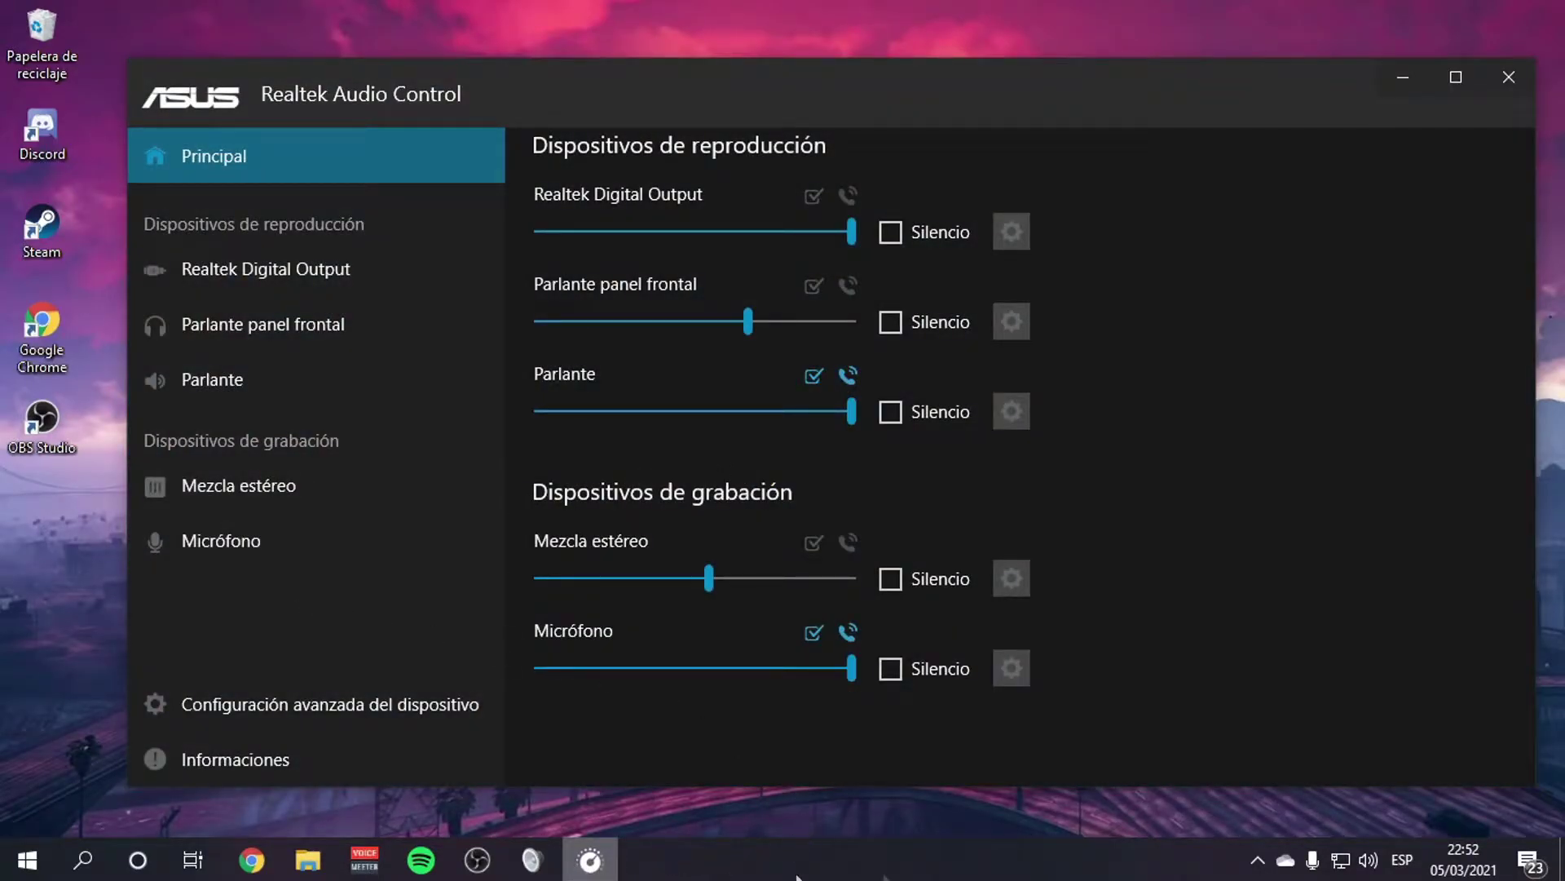
Return to the Windows Sound window and look over its playback devices and recording devices
left_click(533, 858)
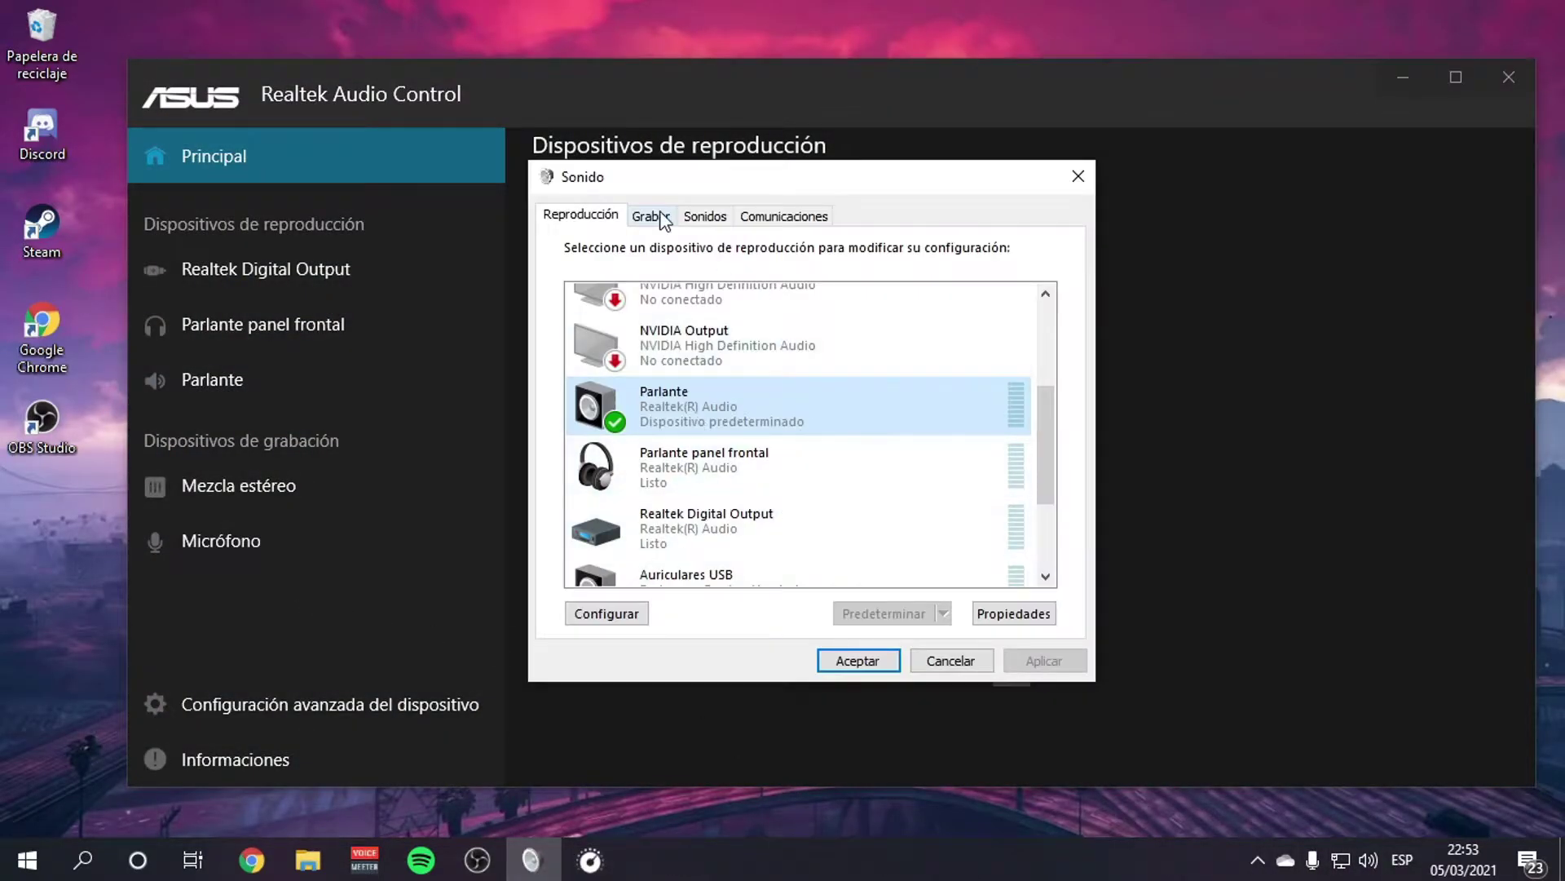
scroll(730, 485, "up", 2)
mouse_move(1045, 408)
left_mouse_down()
mouse_move(1048, 315)
mouse_move(1044, 427)
left_mouse_up()
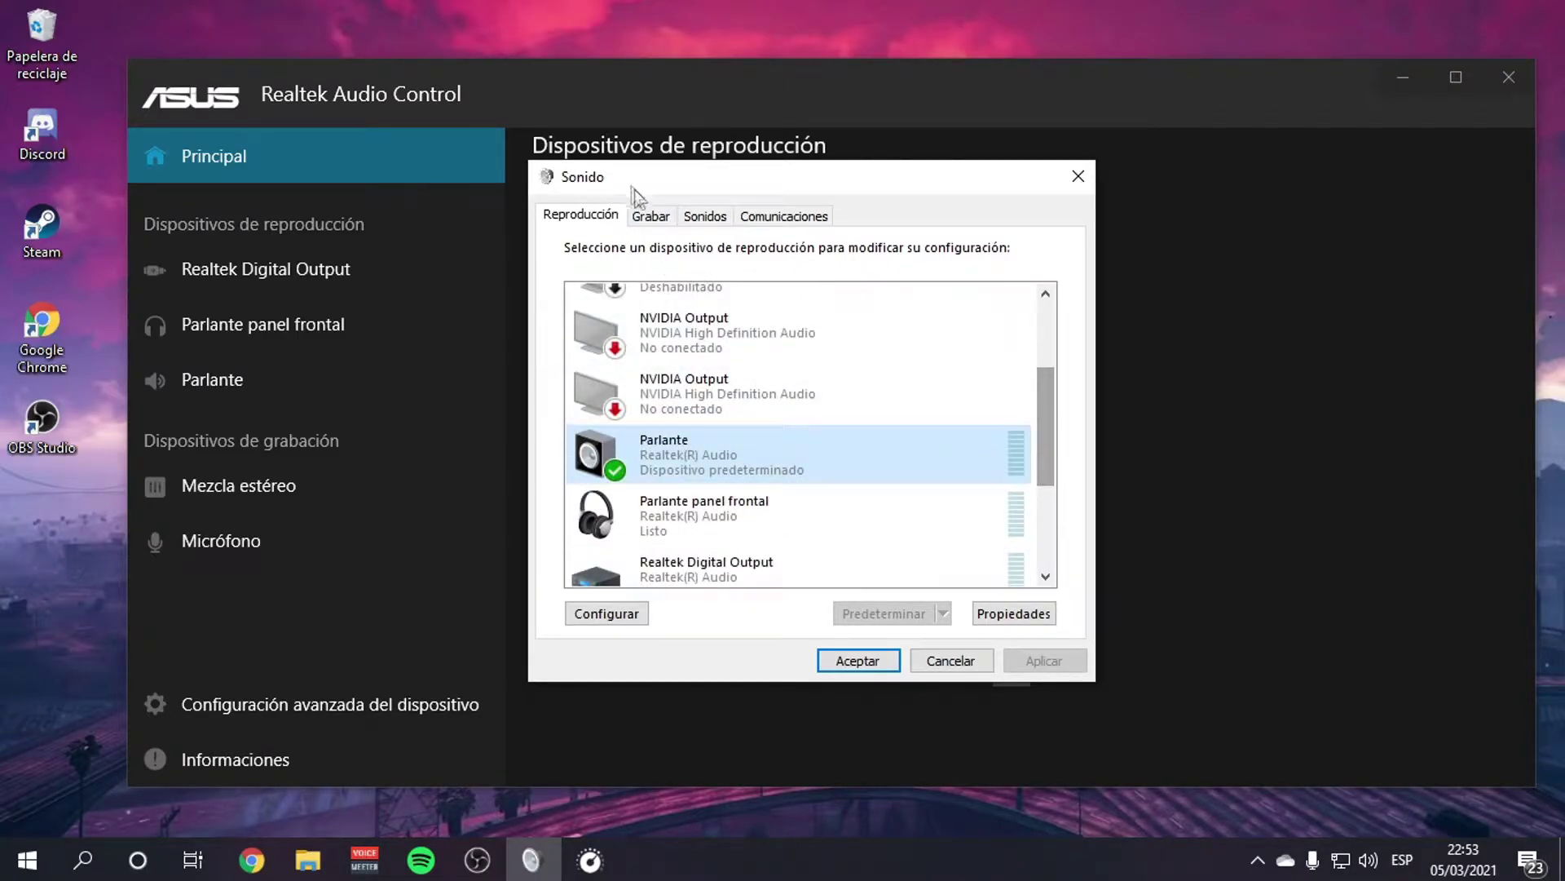
left_click(639, 214)
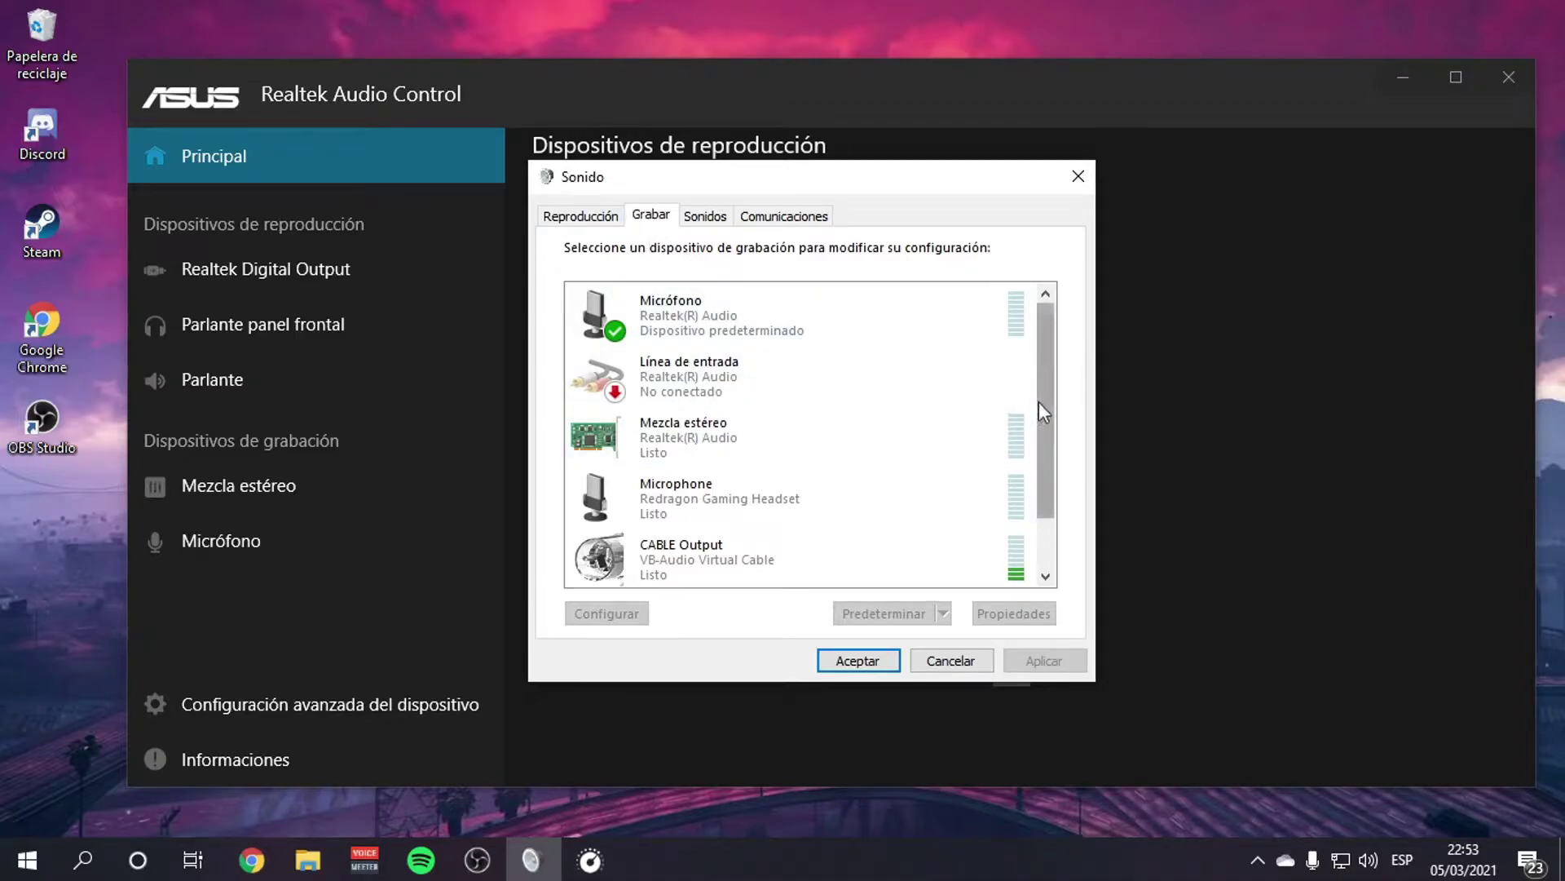
left_click_drag(1042, 411, 1043, 422)
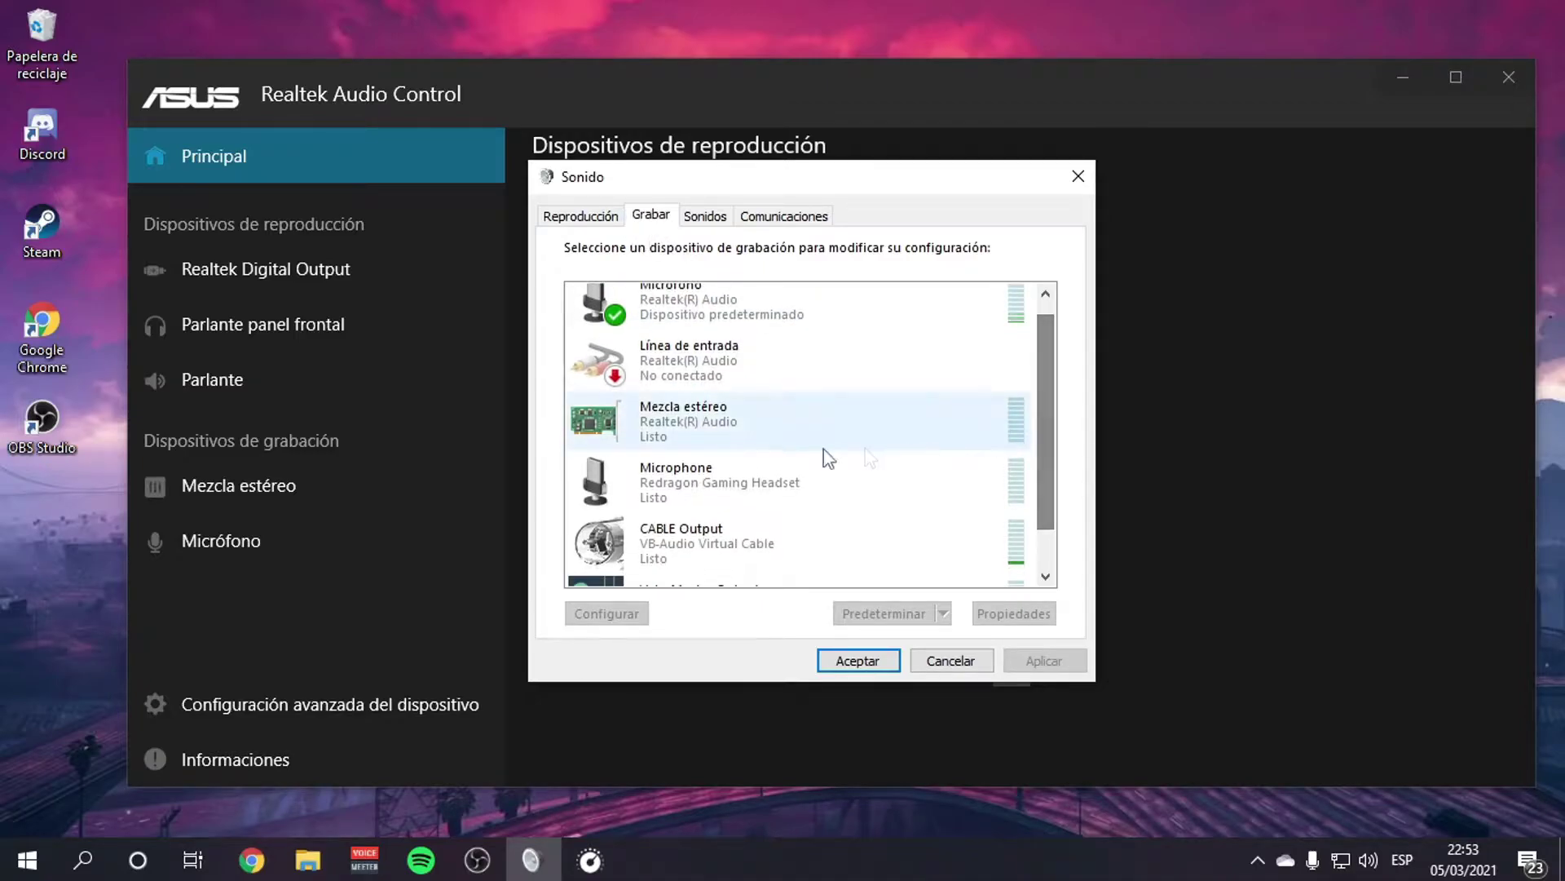
Examine the listening options of the Mezcla estéreo recording device, close its properties, and check the HDMI playback device
right_click(681, 427)
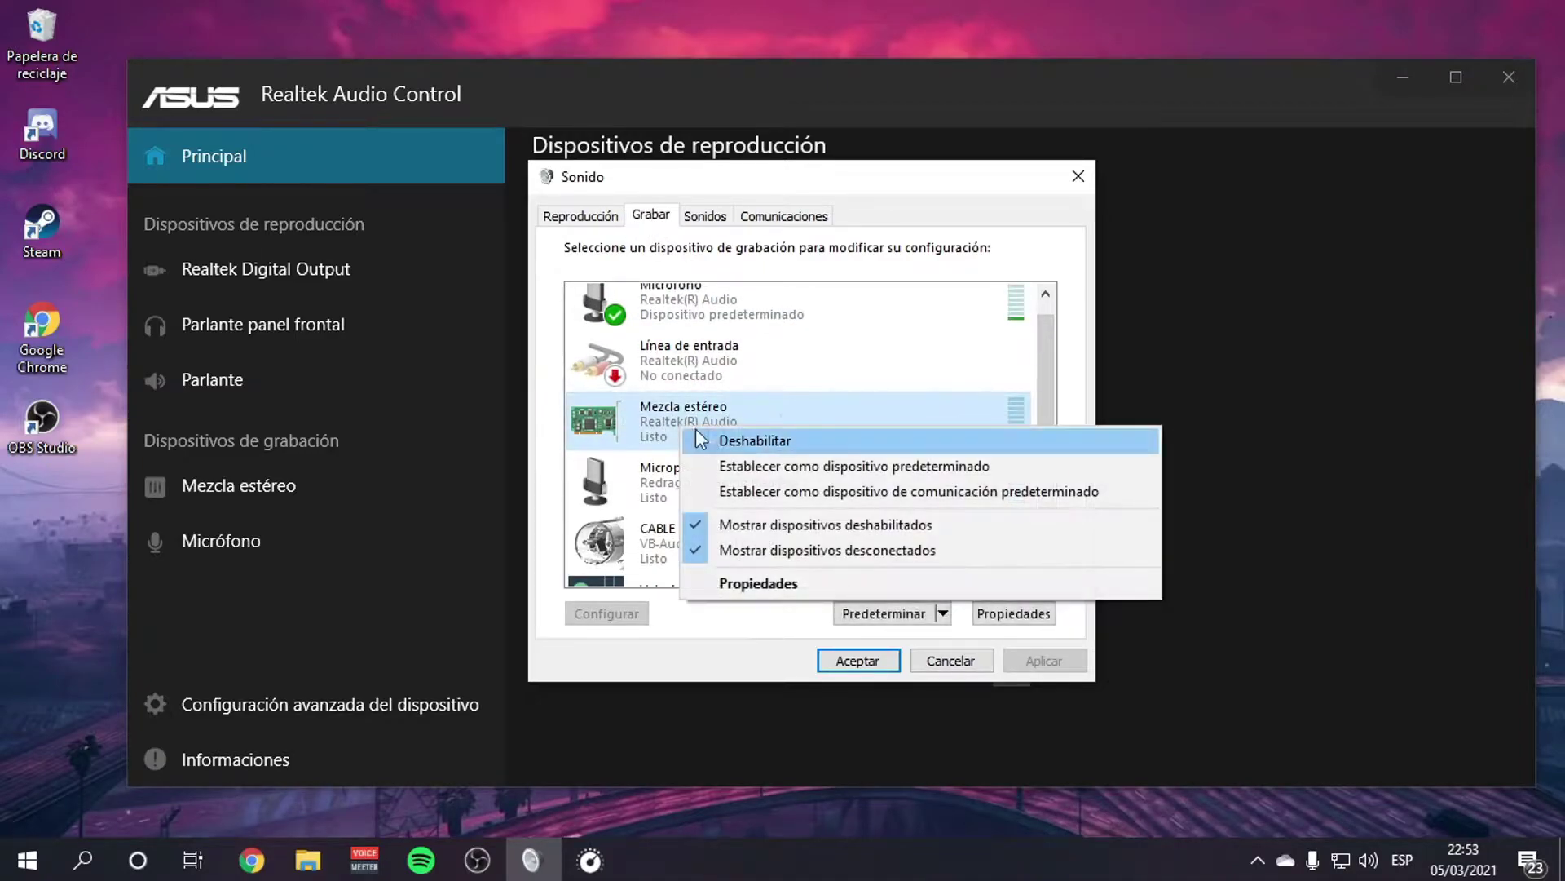
left_click(740, 578)
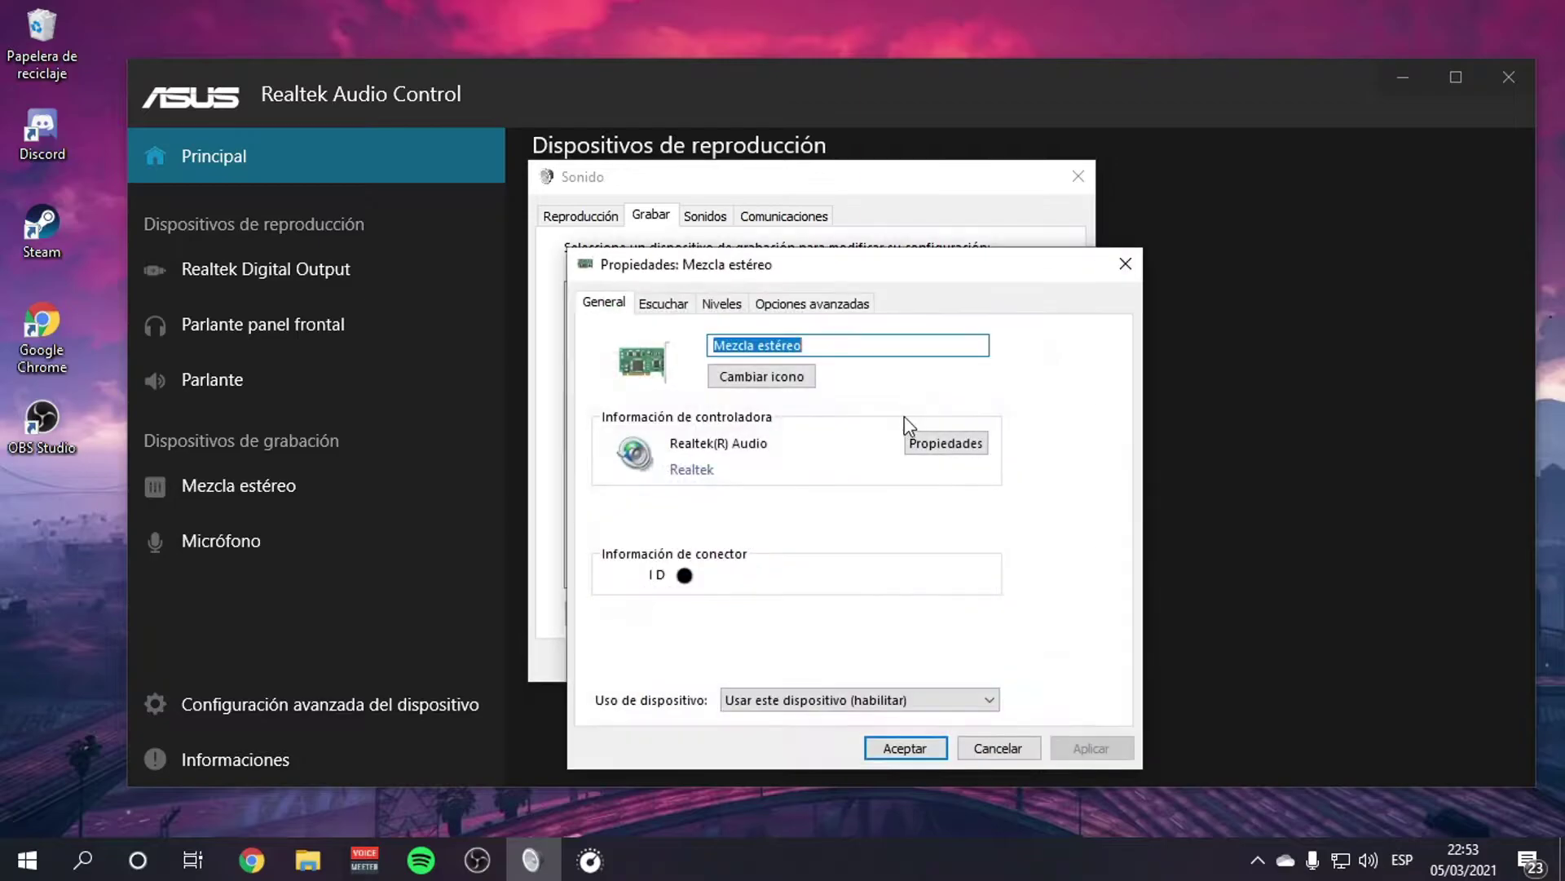
left_click(721, 304)
left_click(662, 303)
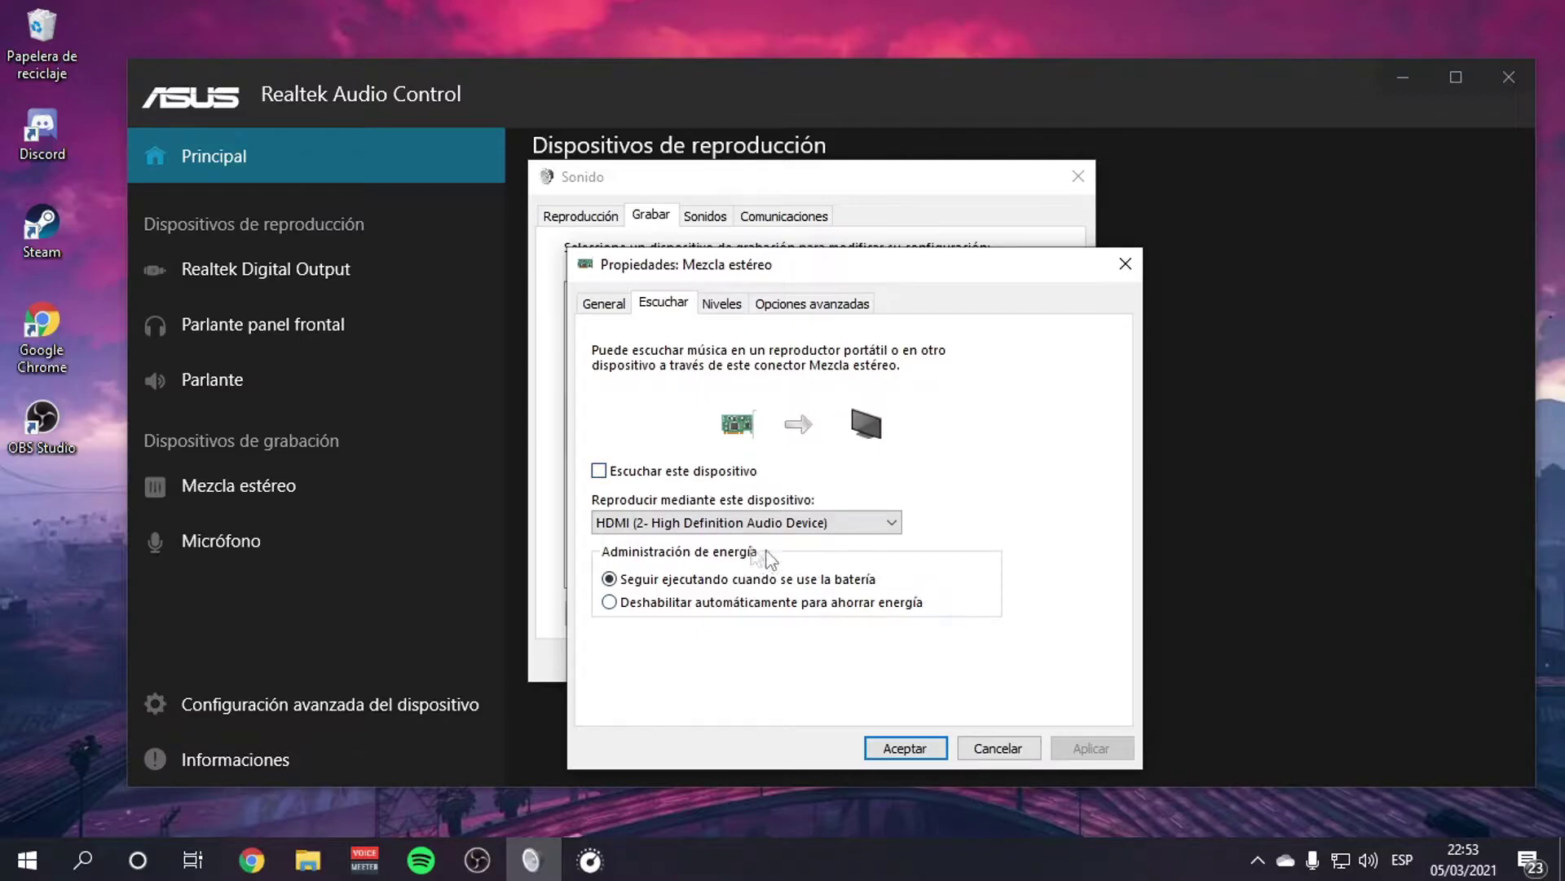
left_click_drag(872, 273, 1219, 239)
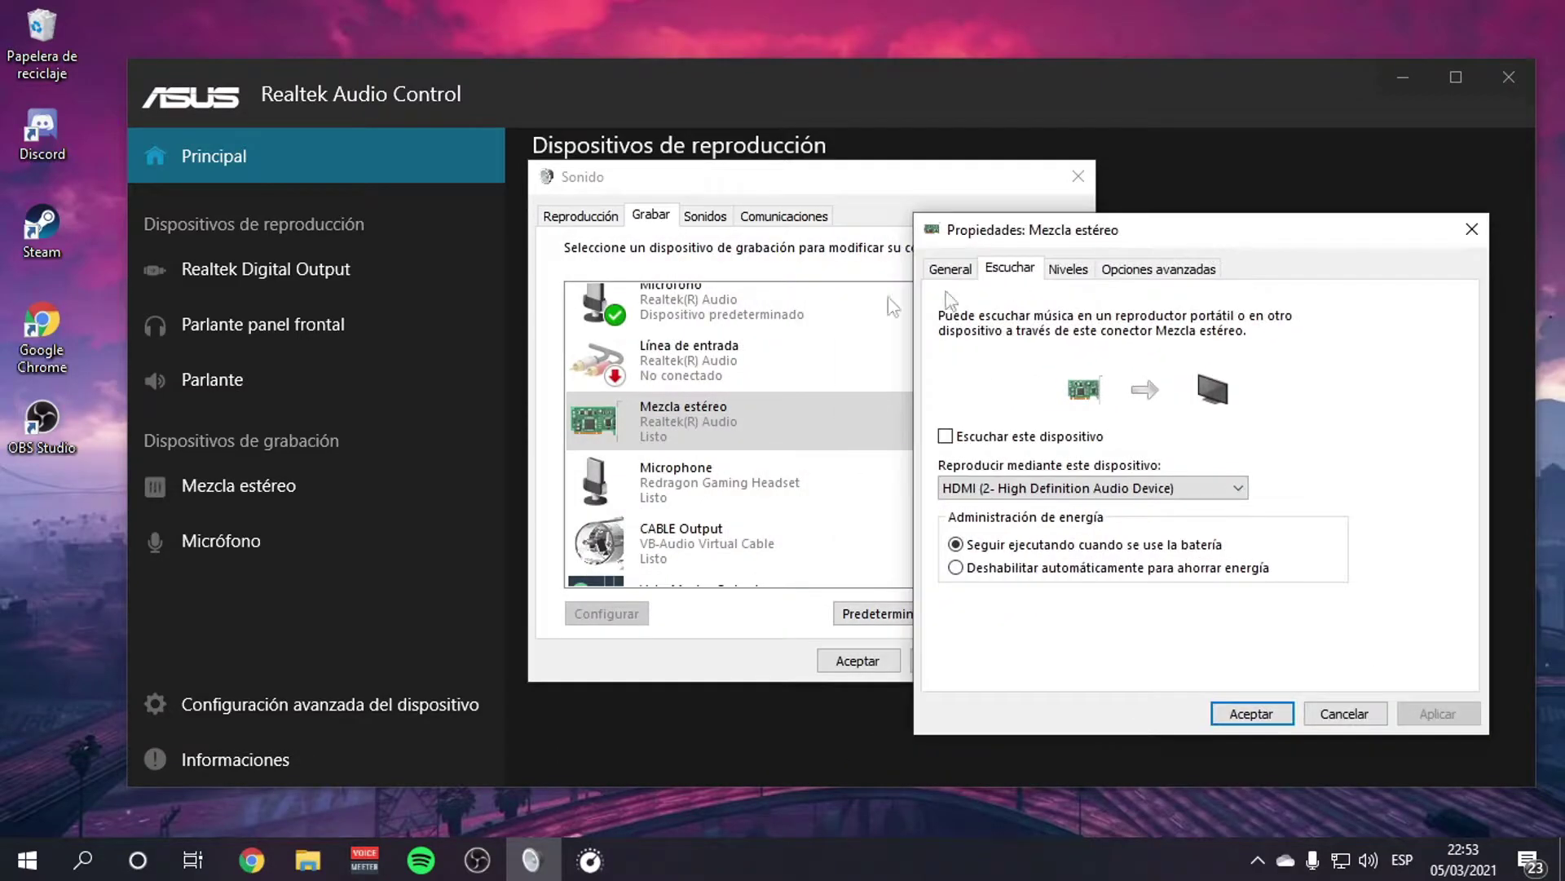
left_click(1472, 230)
left_click(581, 216)
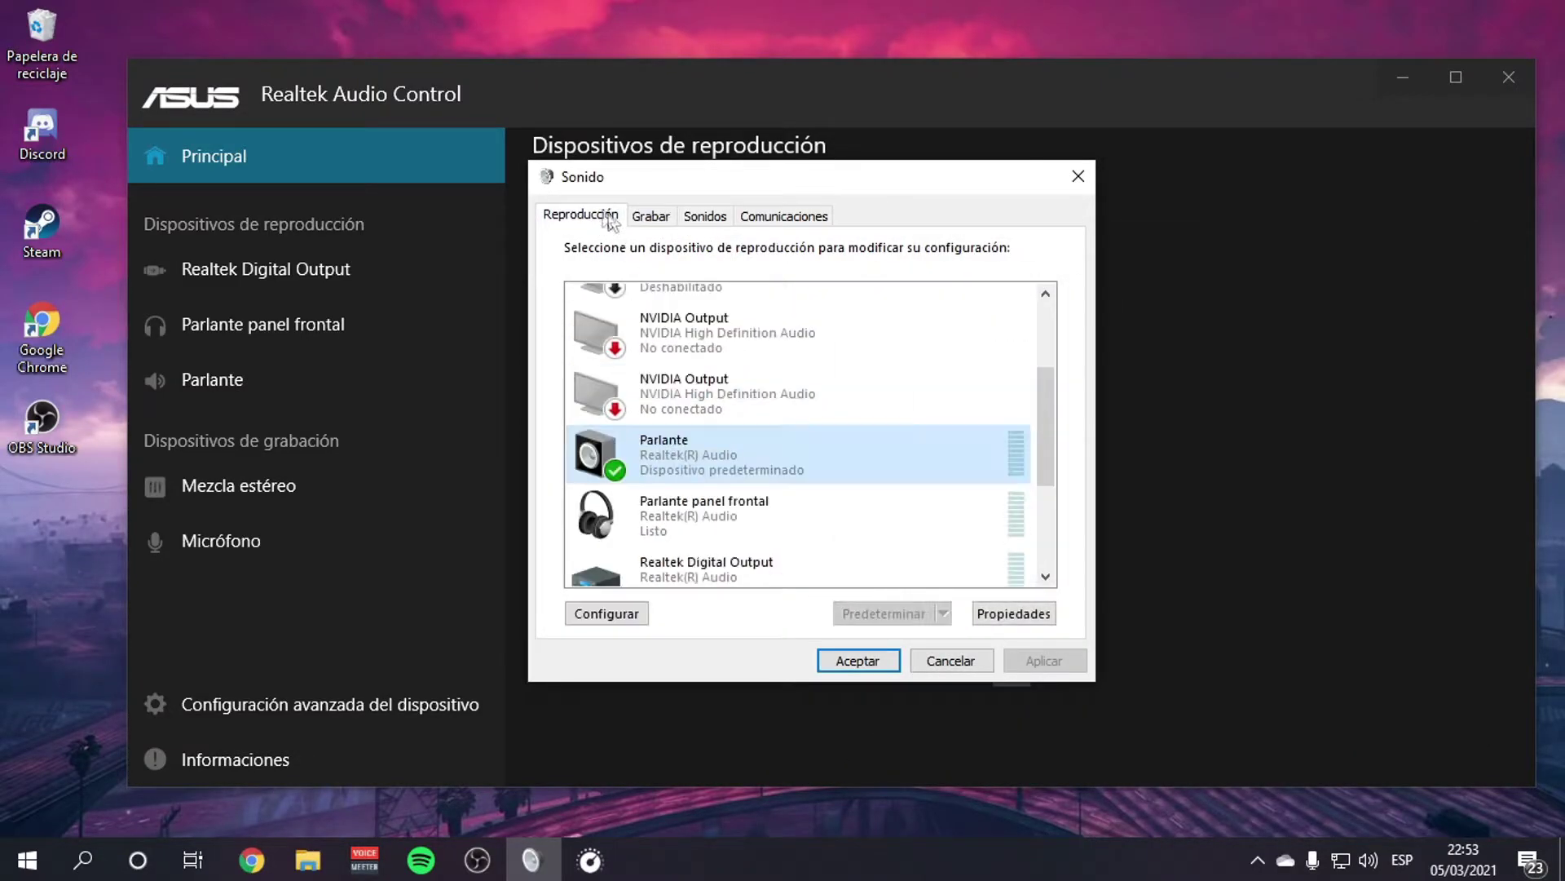
scroll(786, 455, "up", 3)
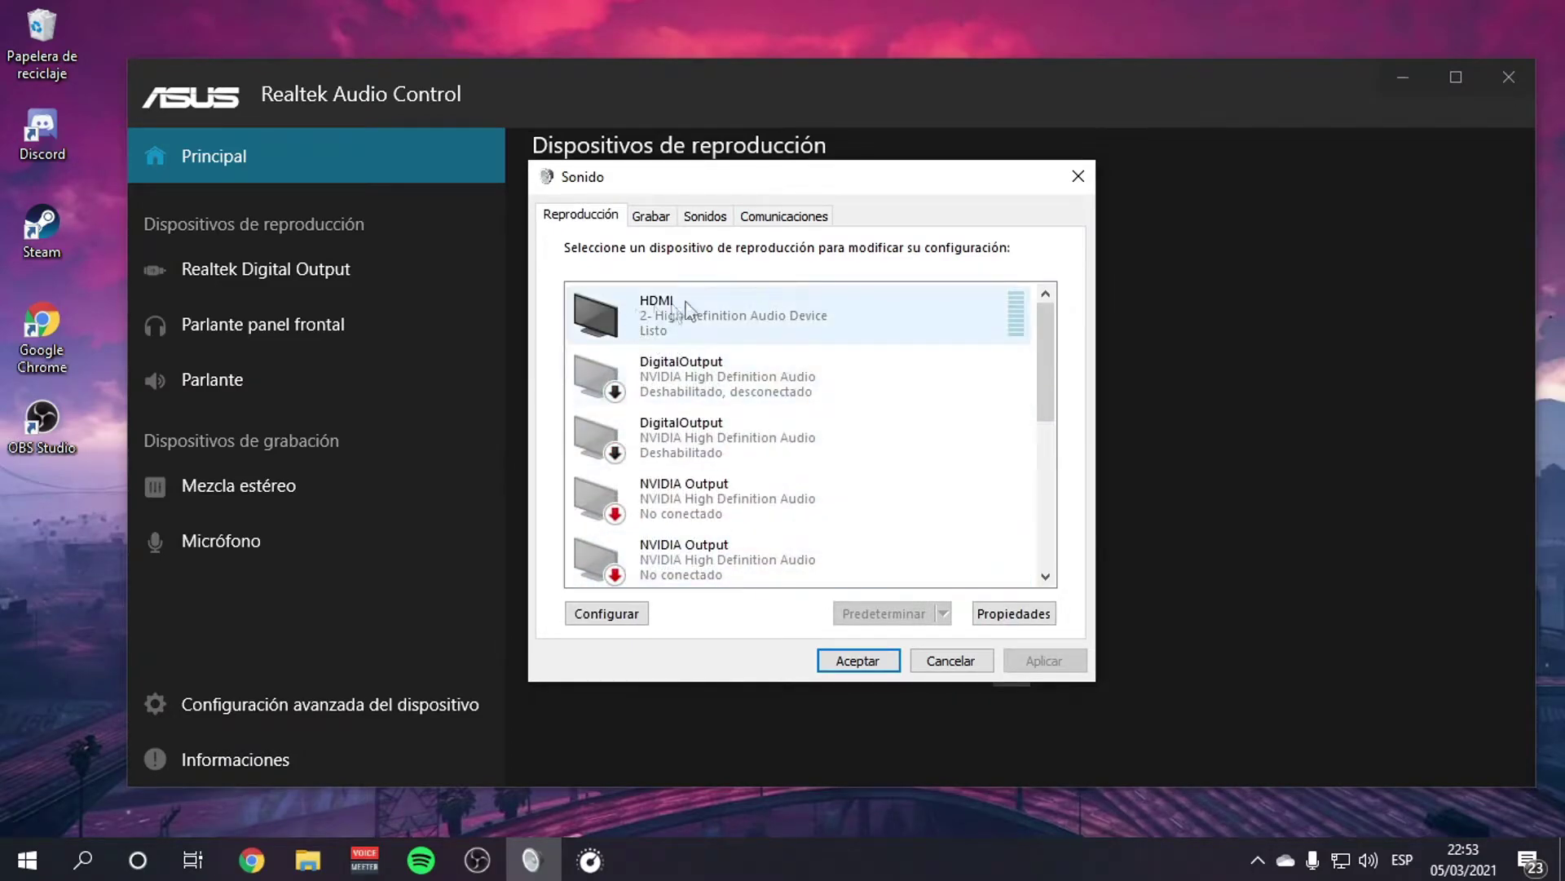
Enable Escuchar este dispositivo for the Mezcla estéreo recording device, with HDMI (2- High Definition Audio Device) as playback device, and apply it
left_click(662, 217)
right_click(726, 419)
left_click(814, 584)
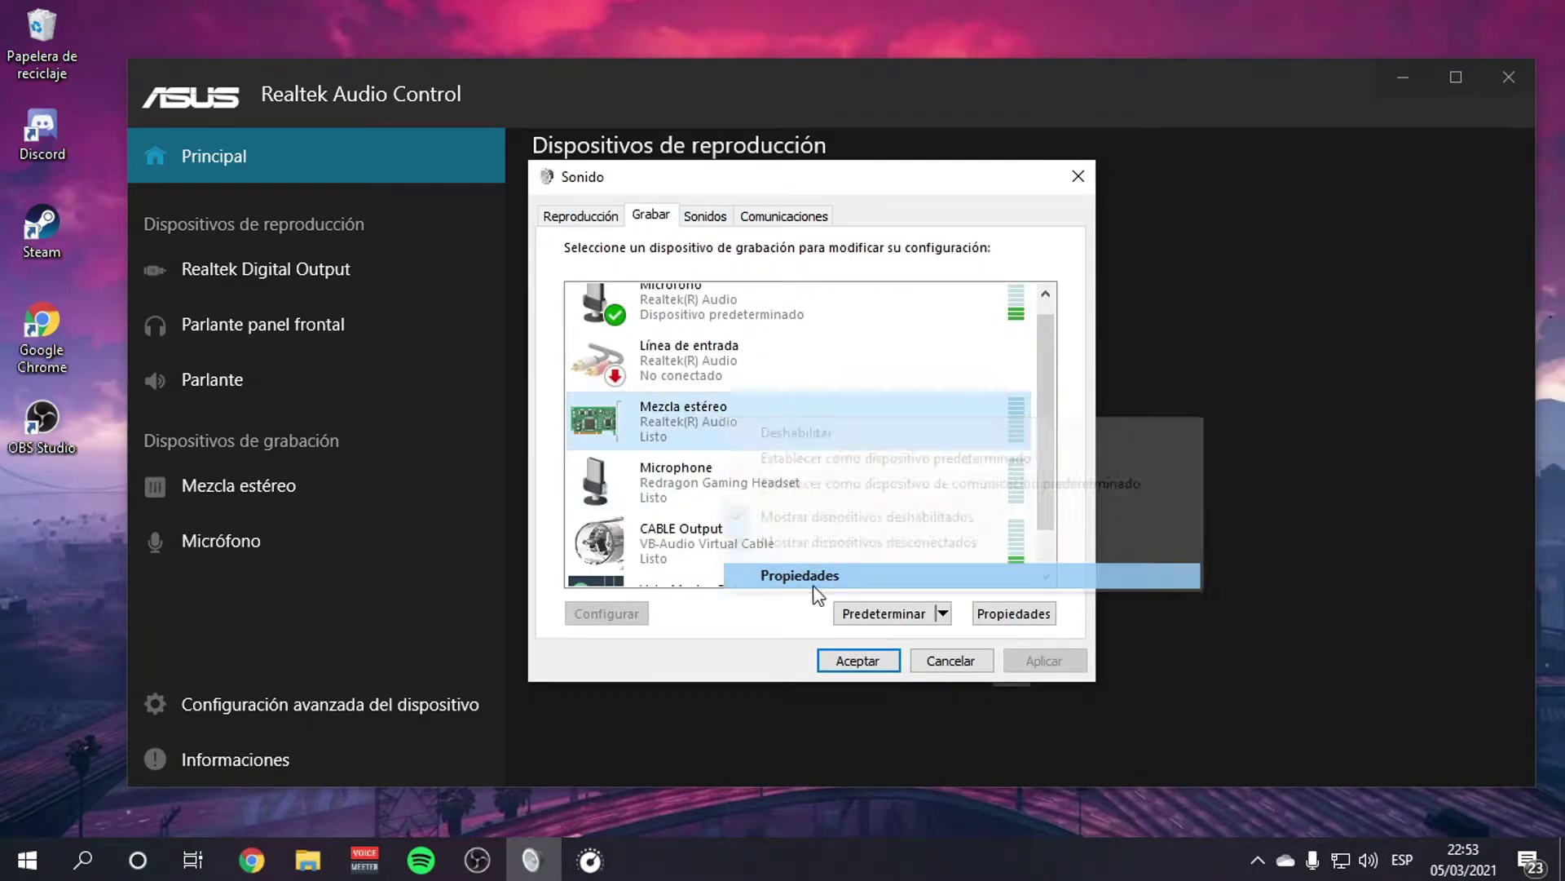
left_click(664, 314)
left_click(720, 308)
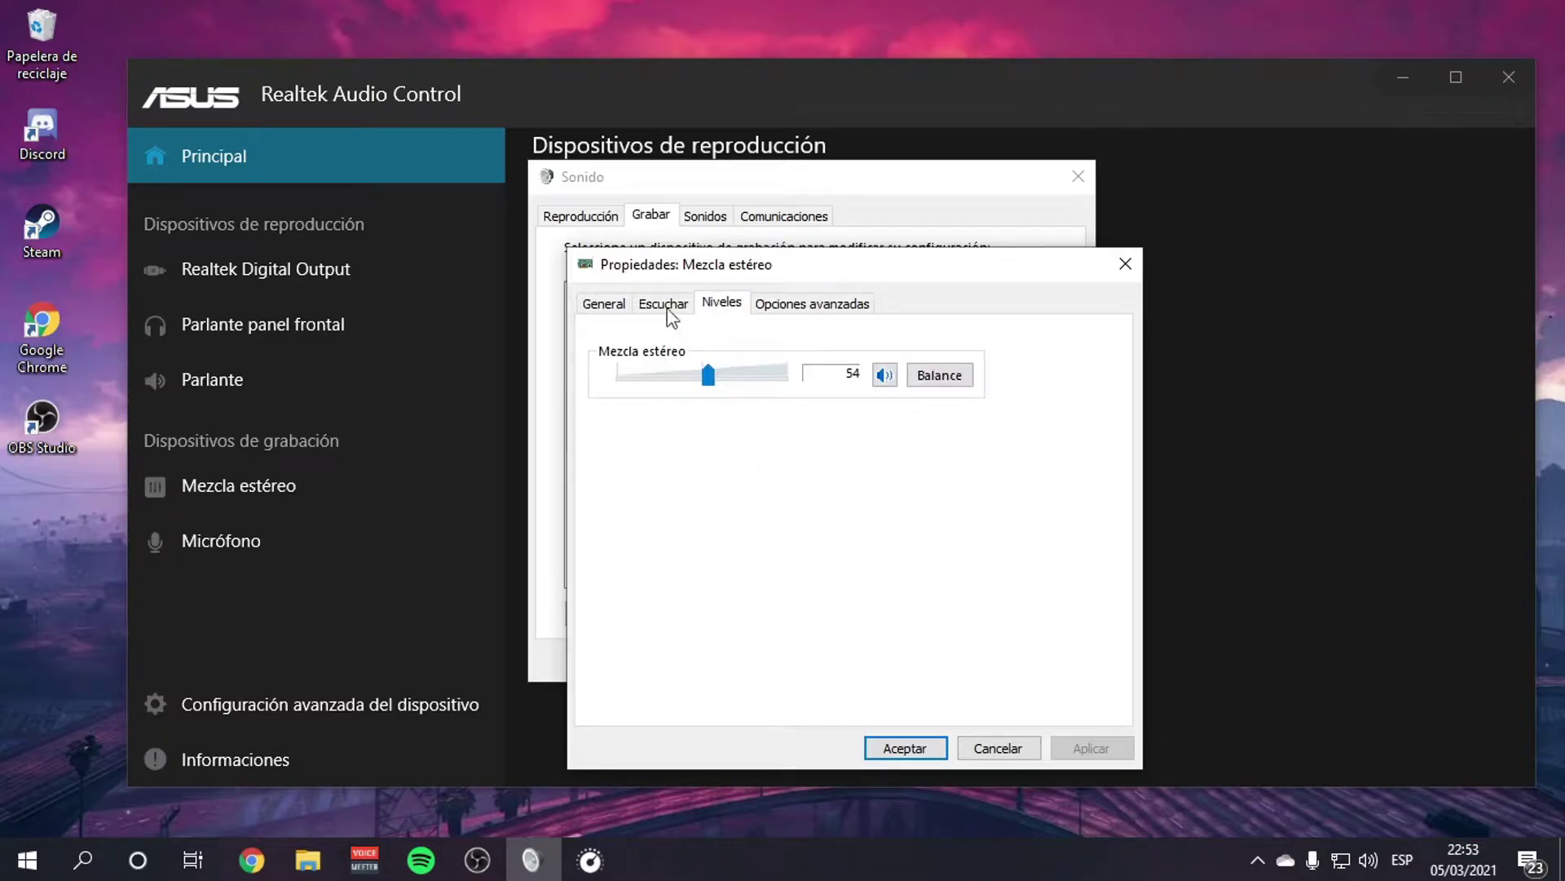
left_click(663, 310)
left_click(650, 472)
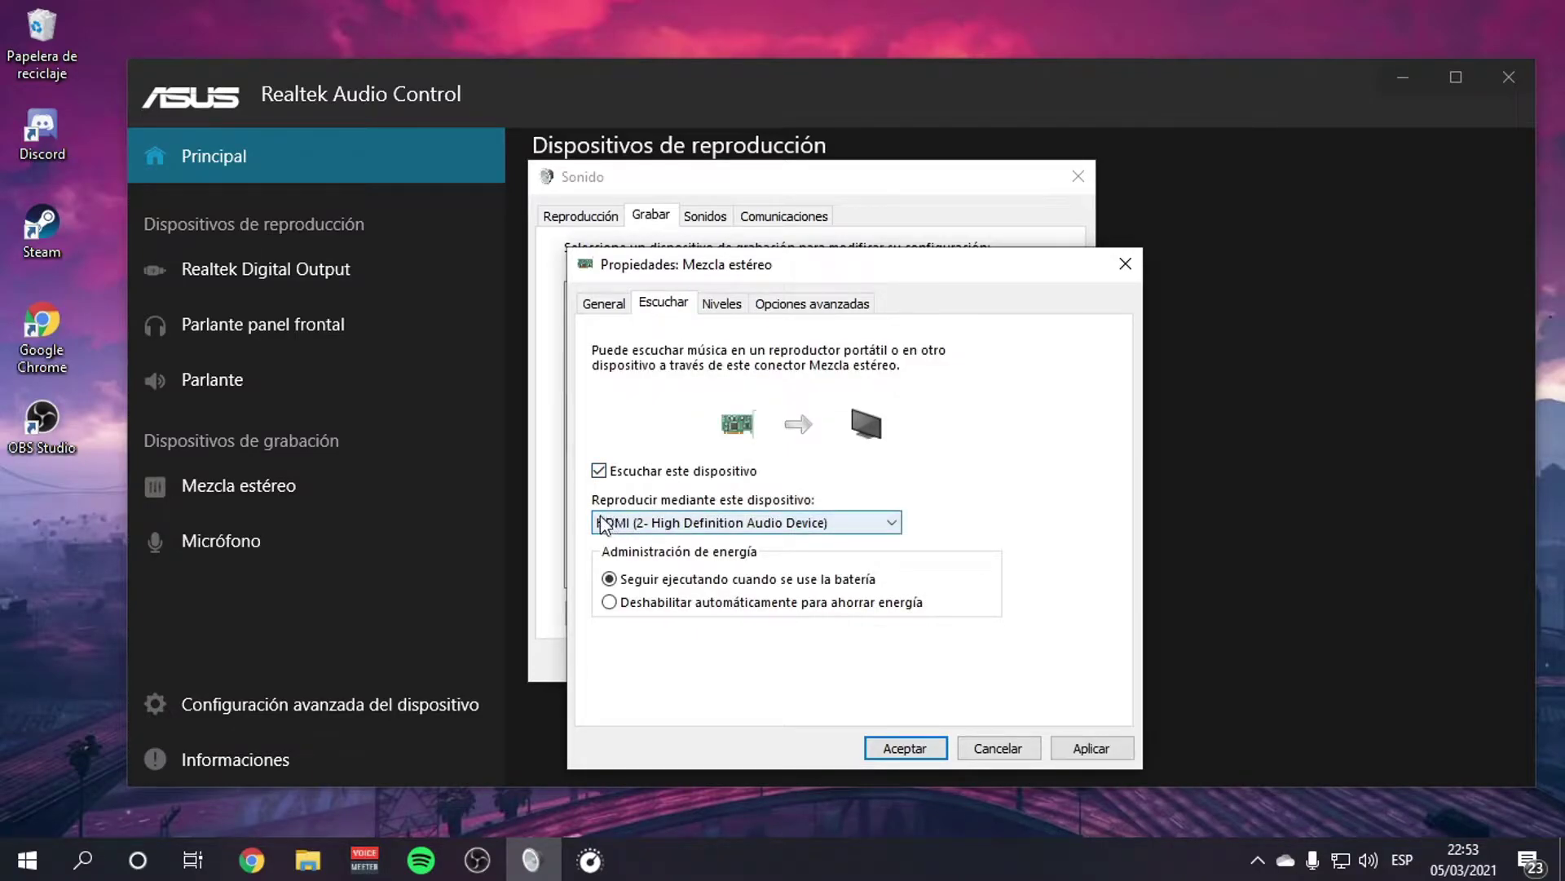
left_click(1091, 748)
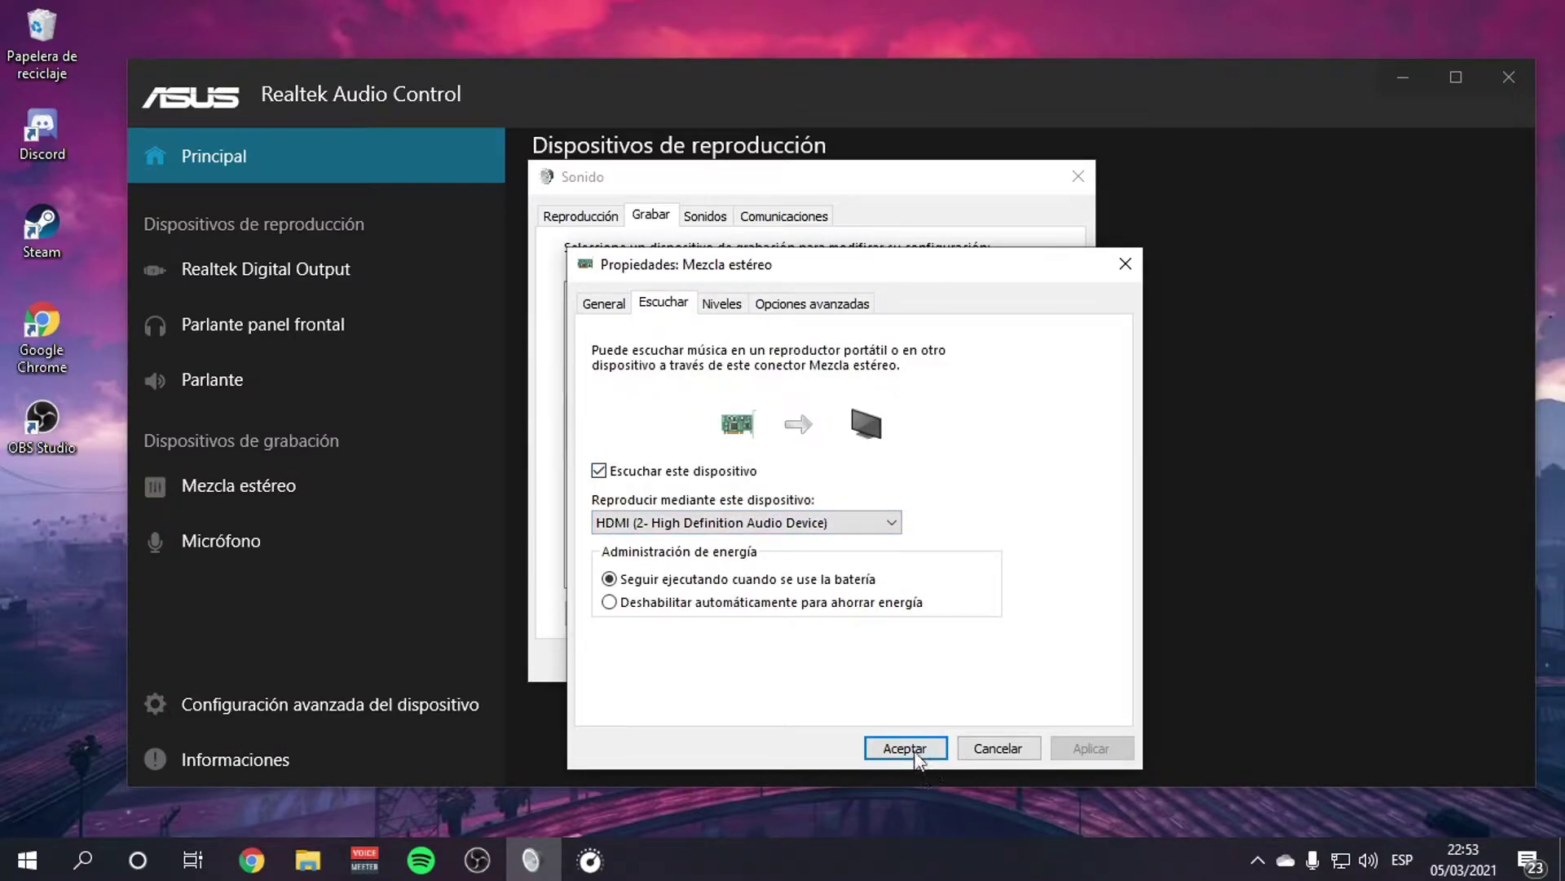
Accept the Mezcla estéreo properties with HDMI (2- High Definition Audio Device) as the listening device, and test the sound with the channel's featured video
left_click(628, 526)
left_click(628, 531)
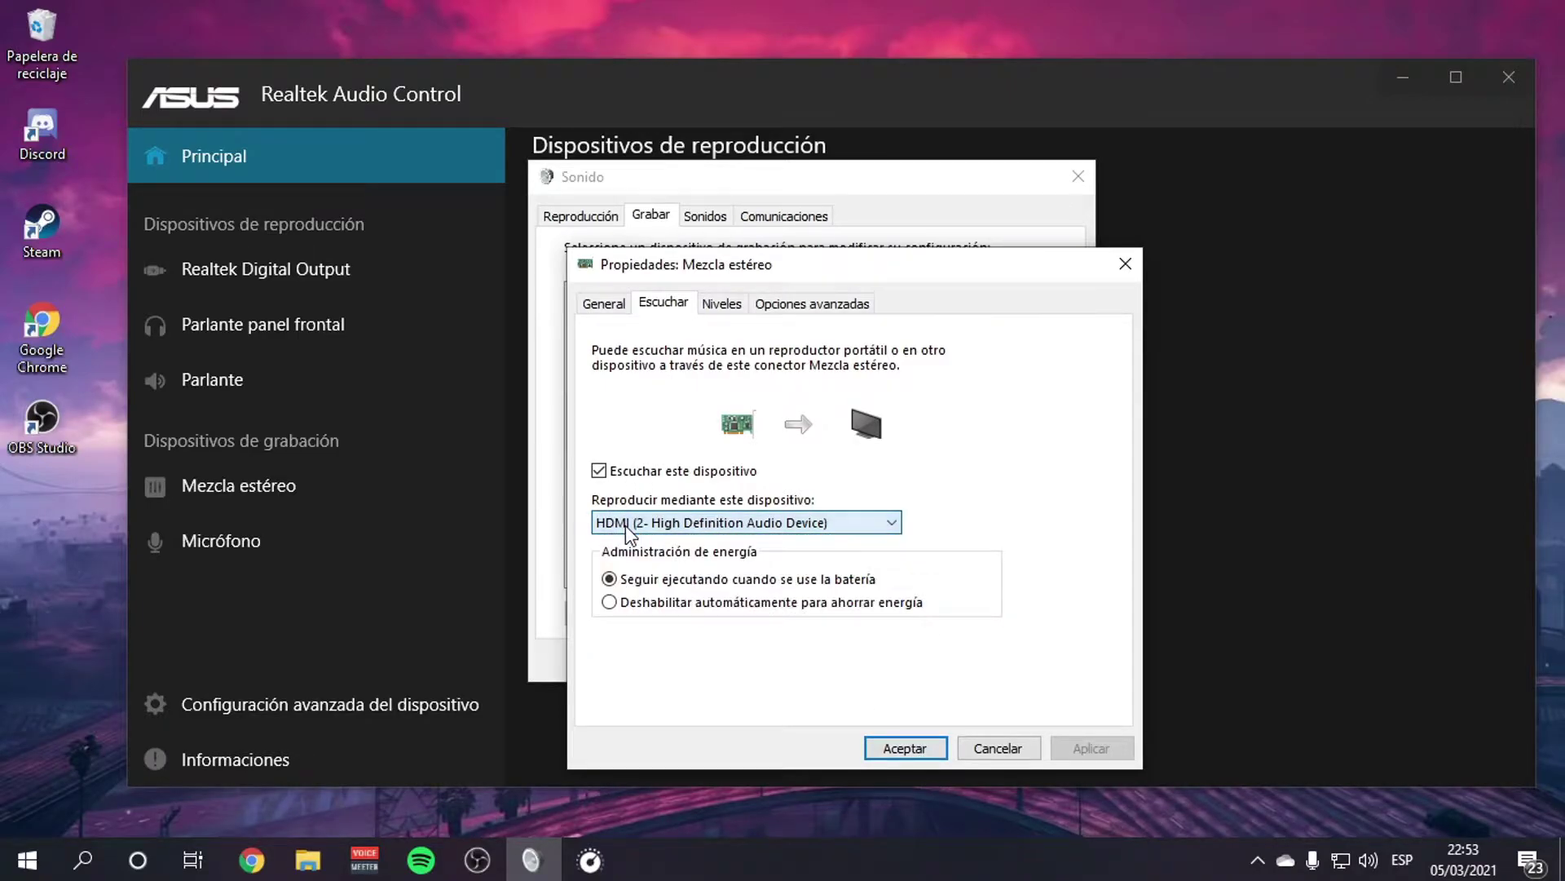
left_click(628, 530)
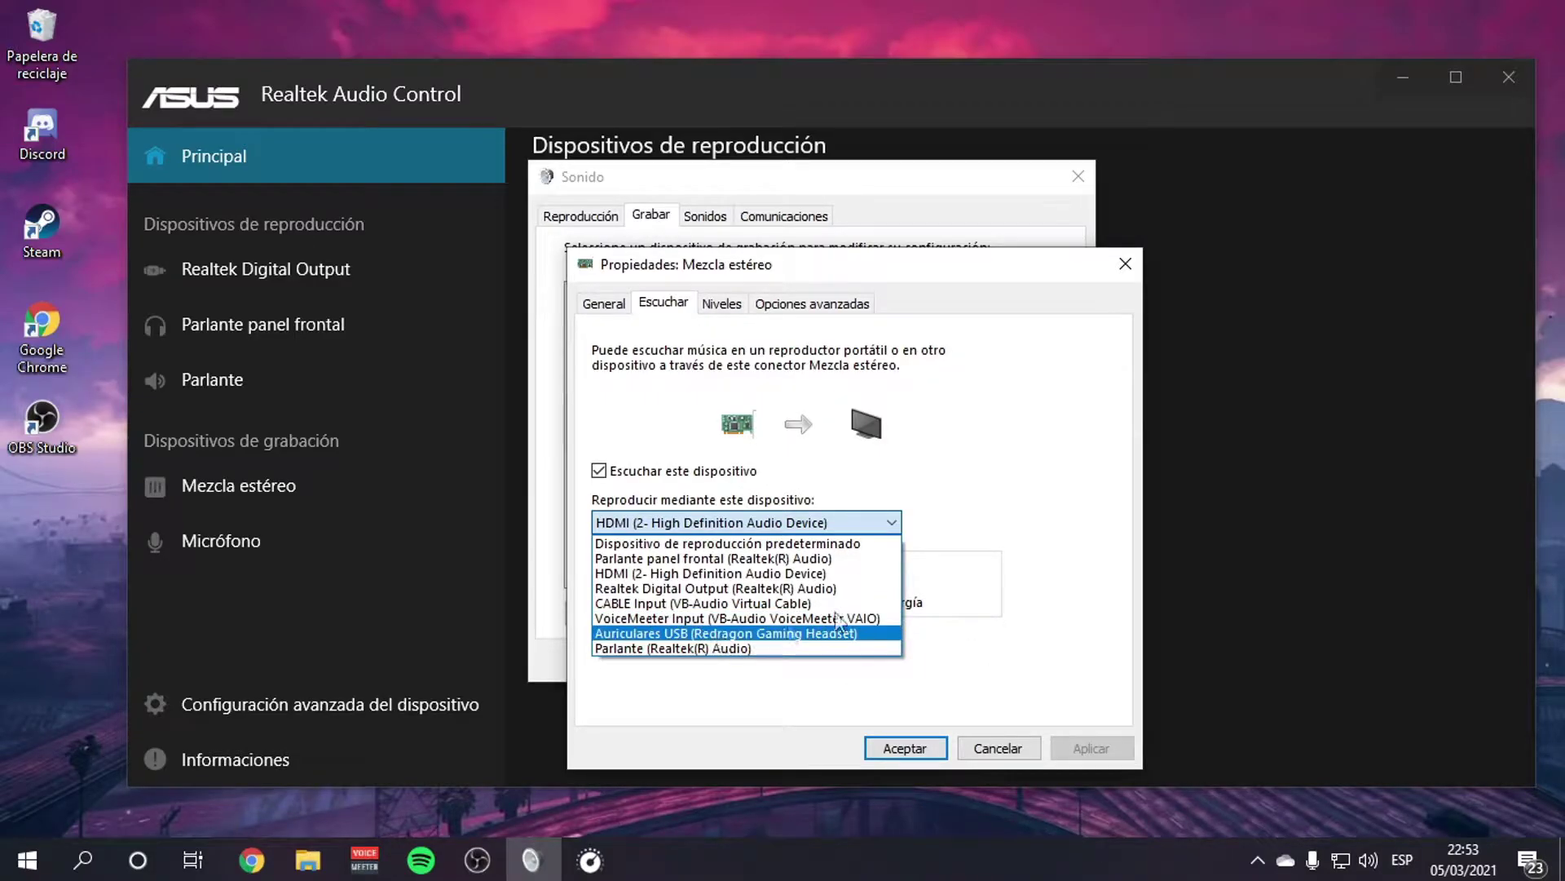
left_click(903, 732)
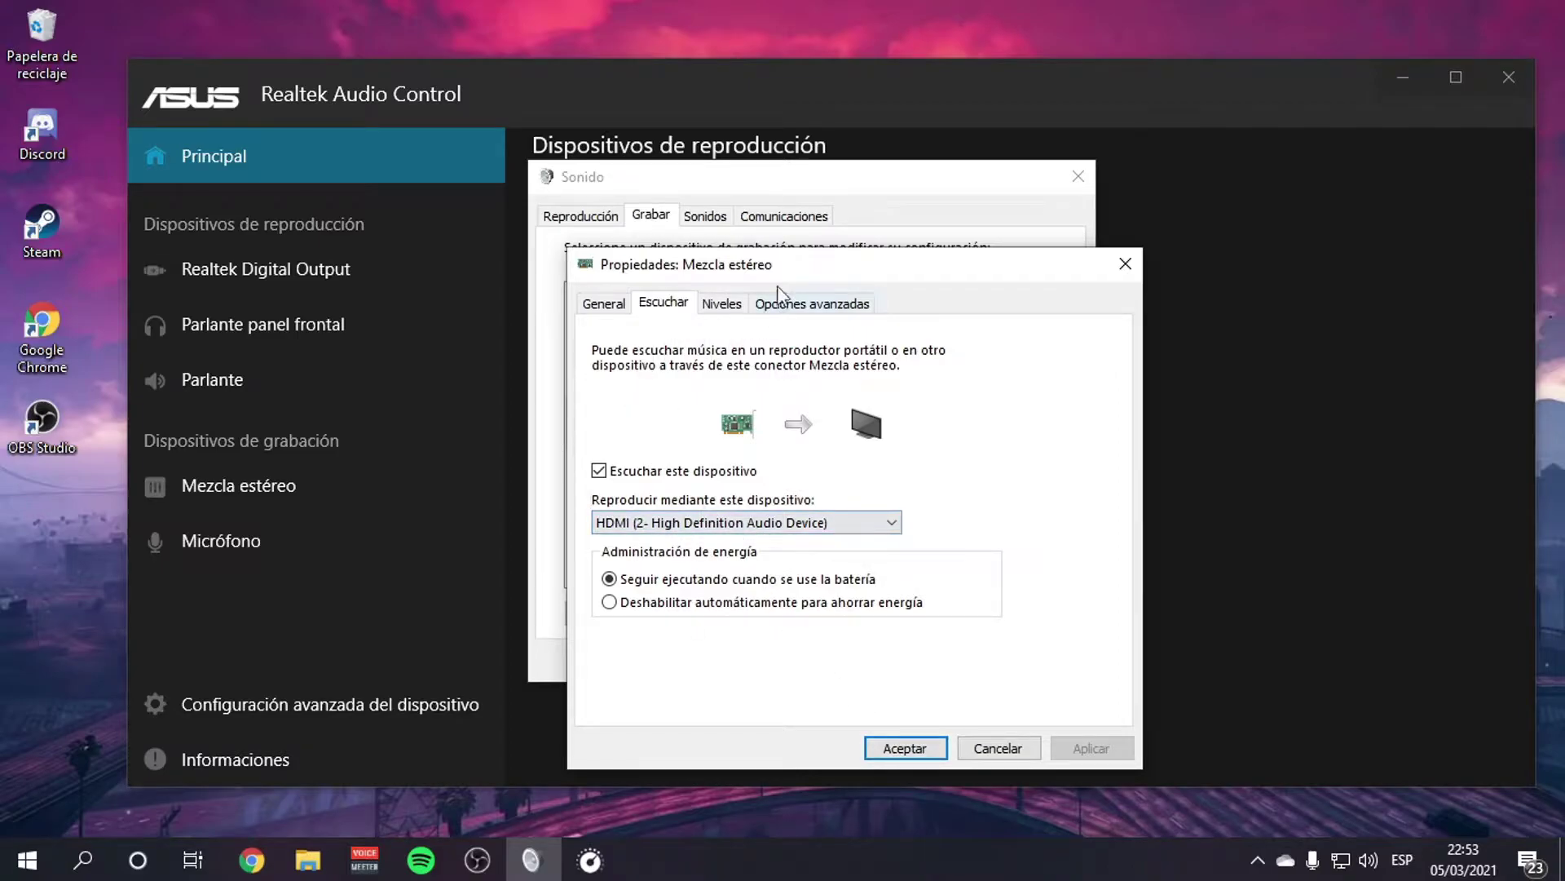
left_click_drag(793, 277, 993, 261)
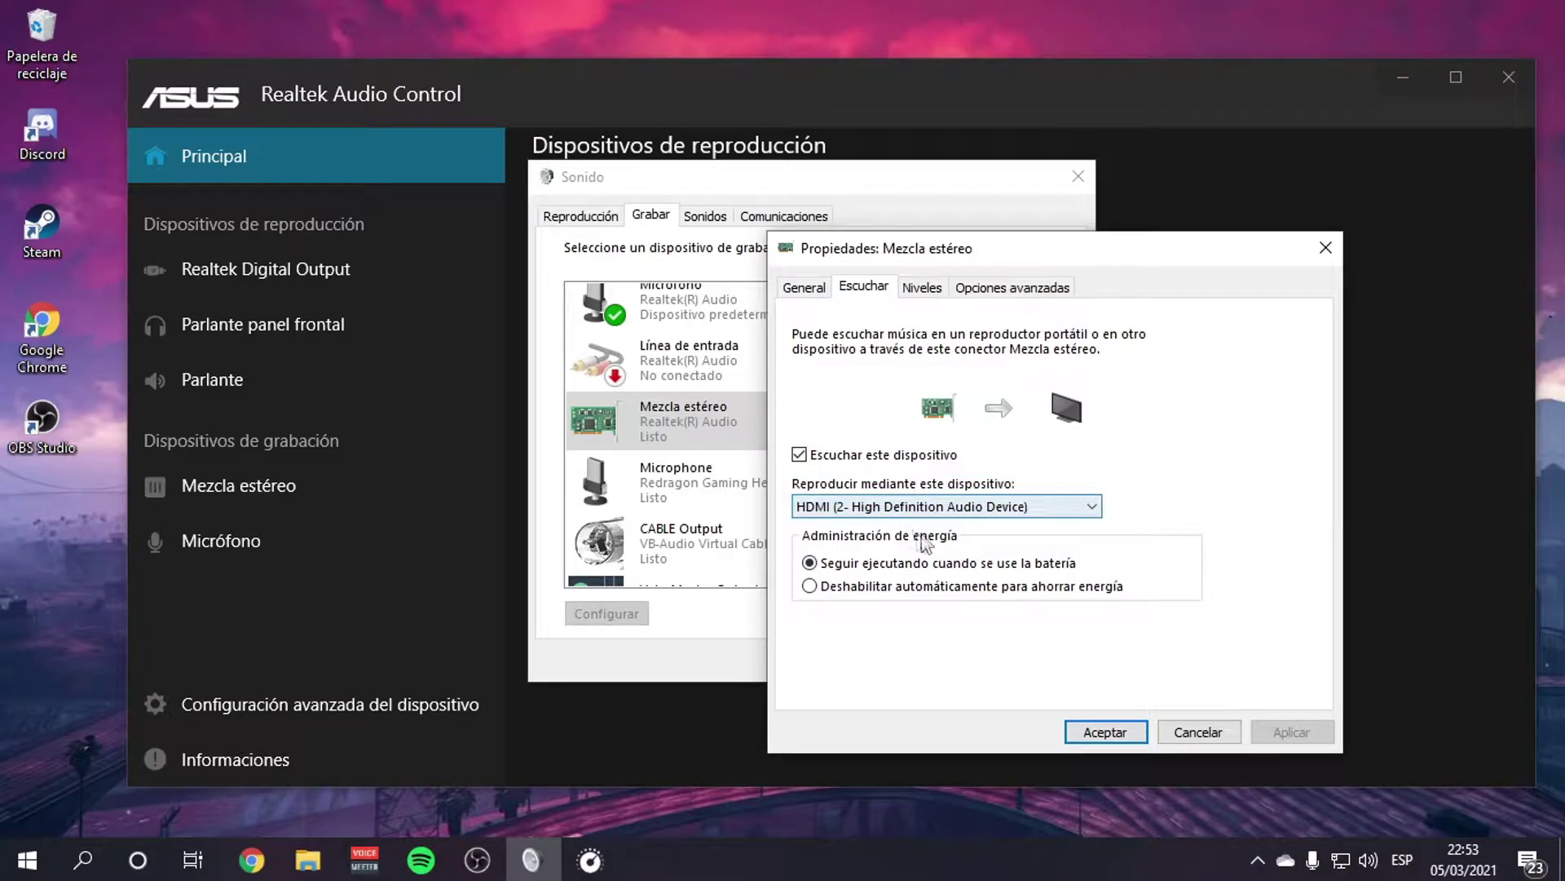
left_click(1109, 732)
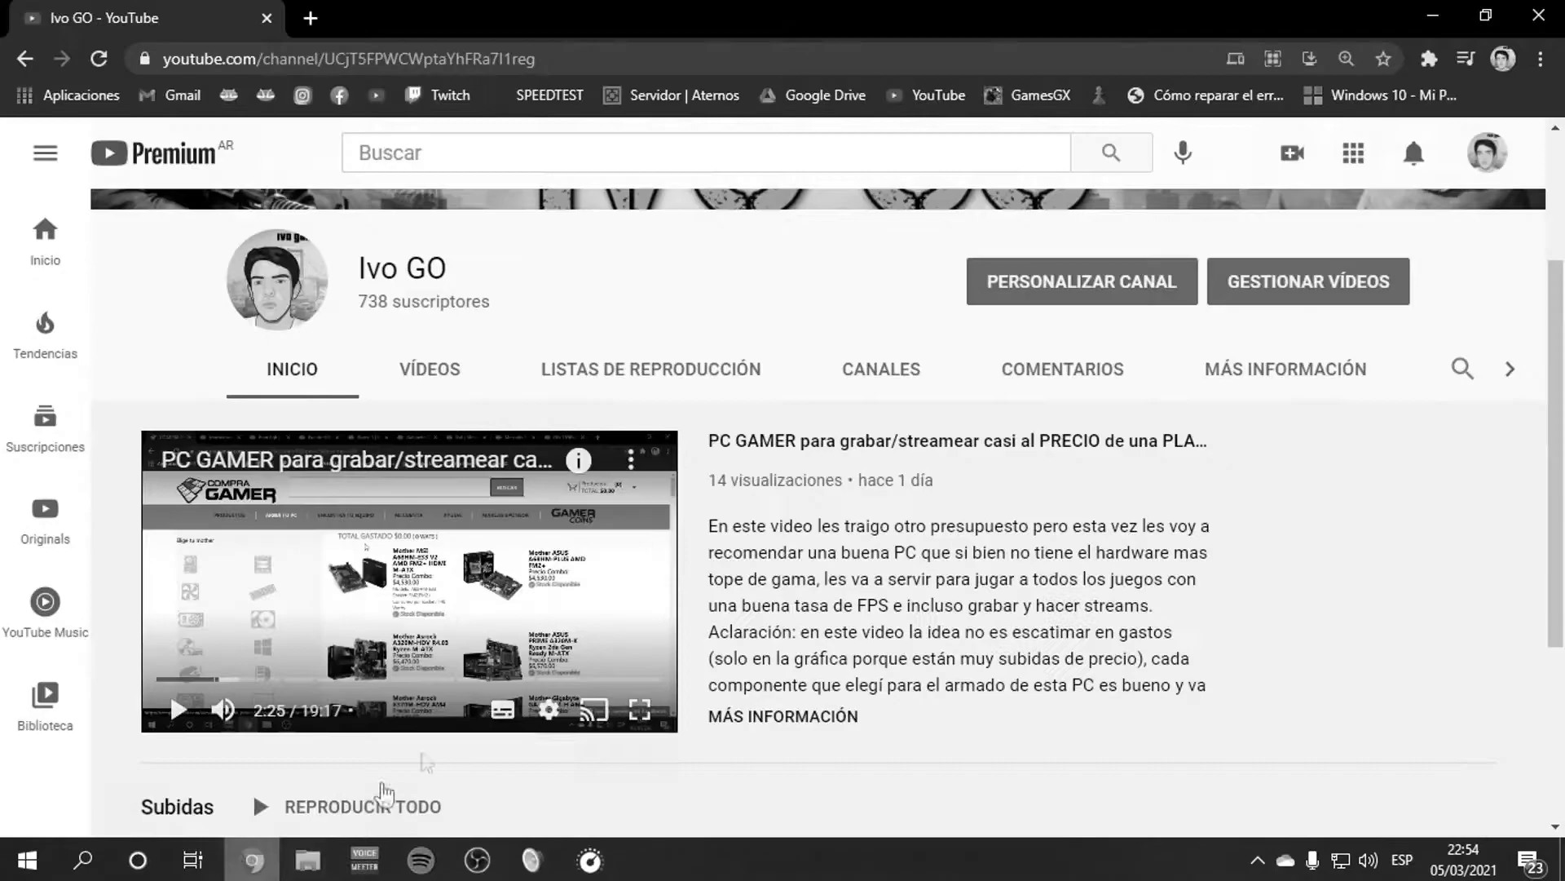
left_click(424, 603)
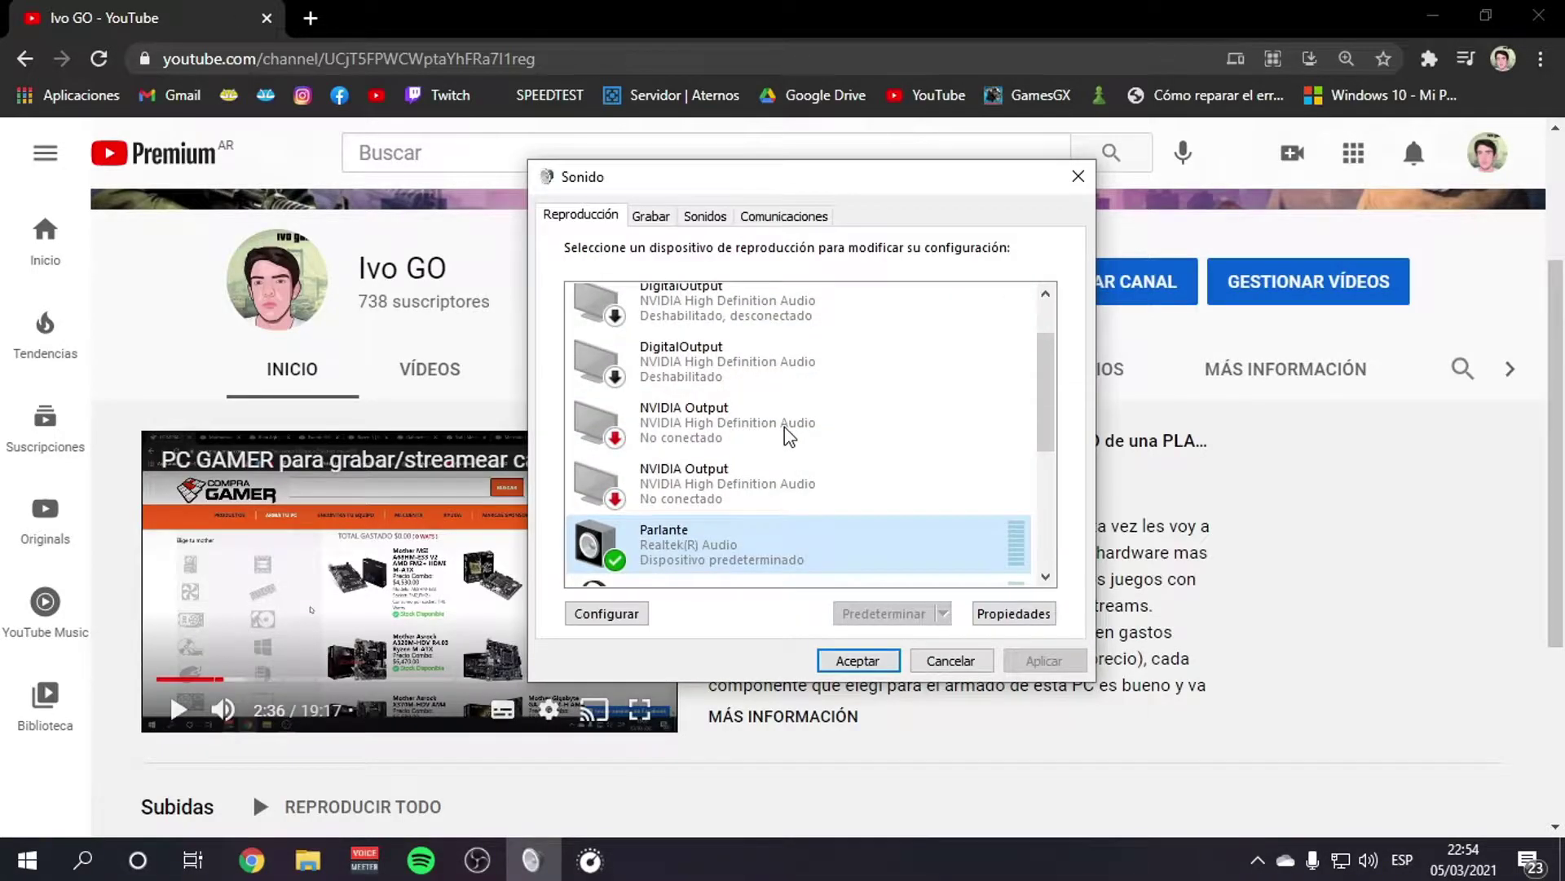
Set Parlante panel frontal as the default playback device in the Sonido window
scroll(799, 432, "down", 2)
right_click(667, 475)
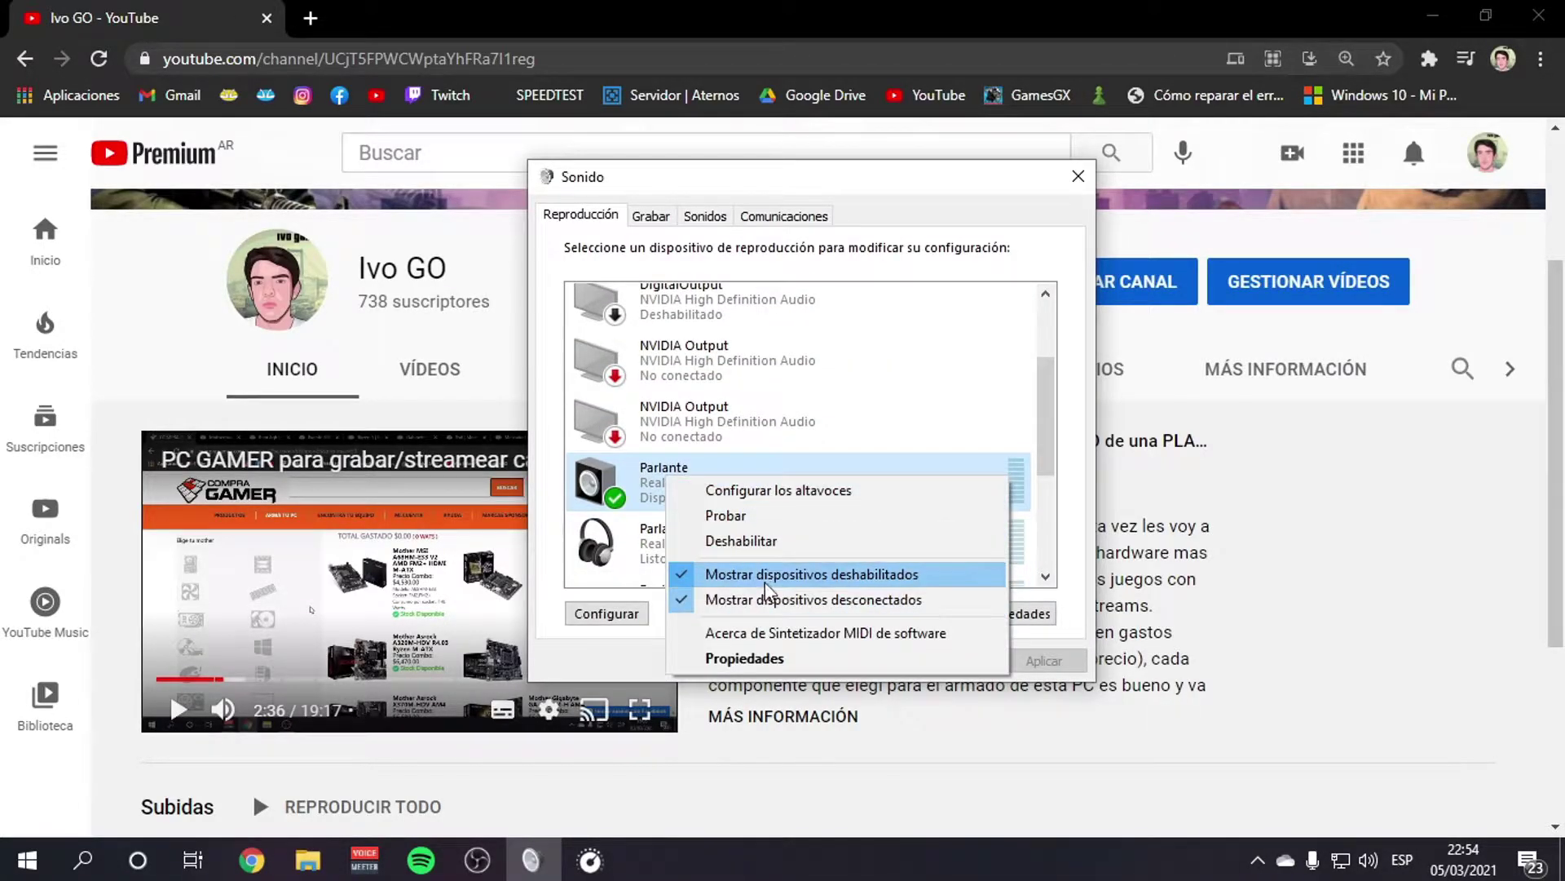
left_click(776, 385)
right_click(760, 384)
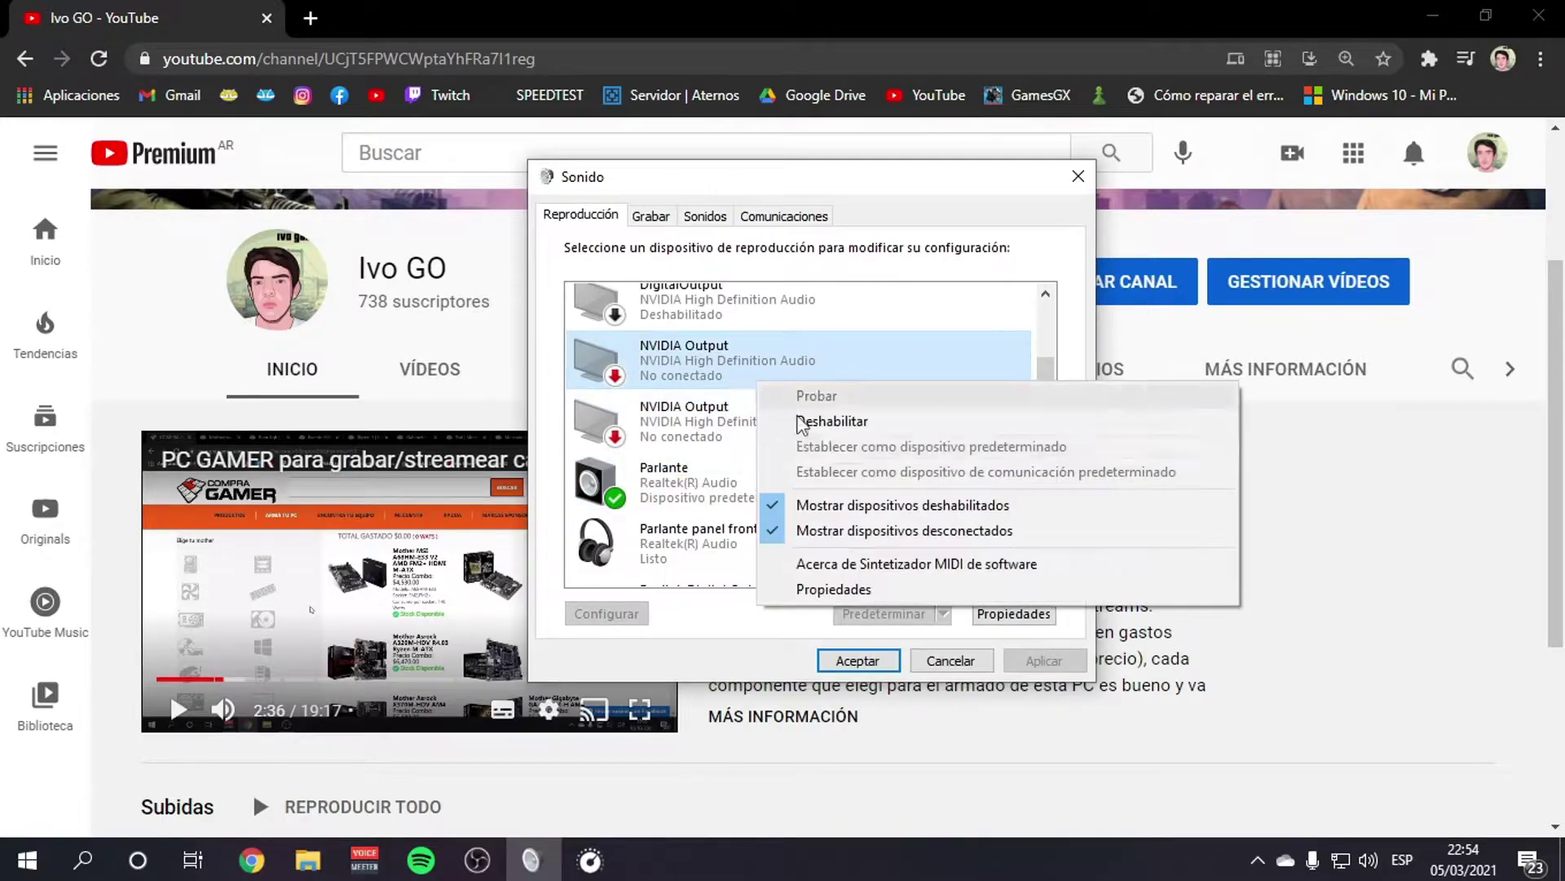
right_click(758, 552)
left_click(808, 622)
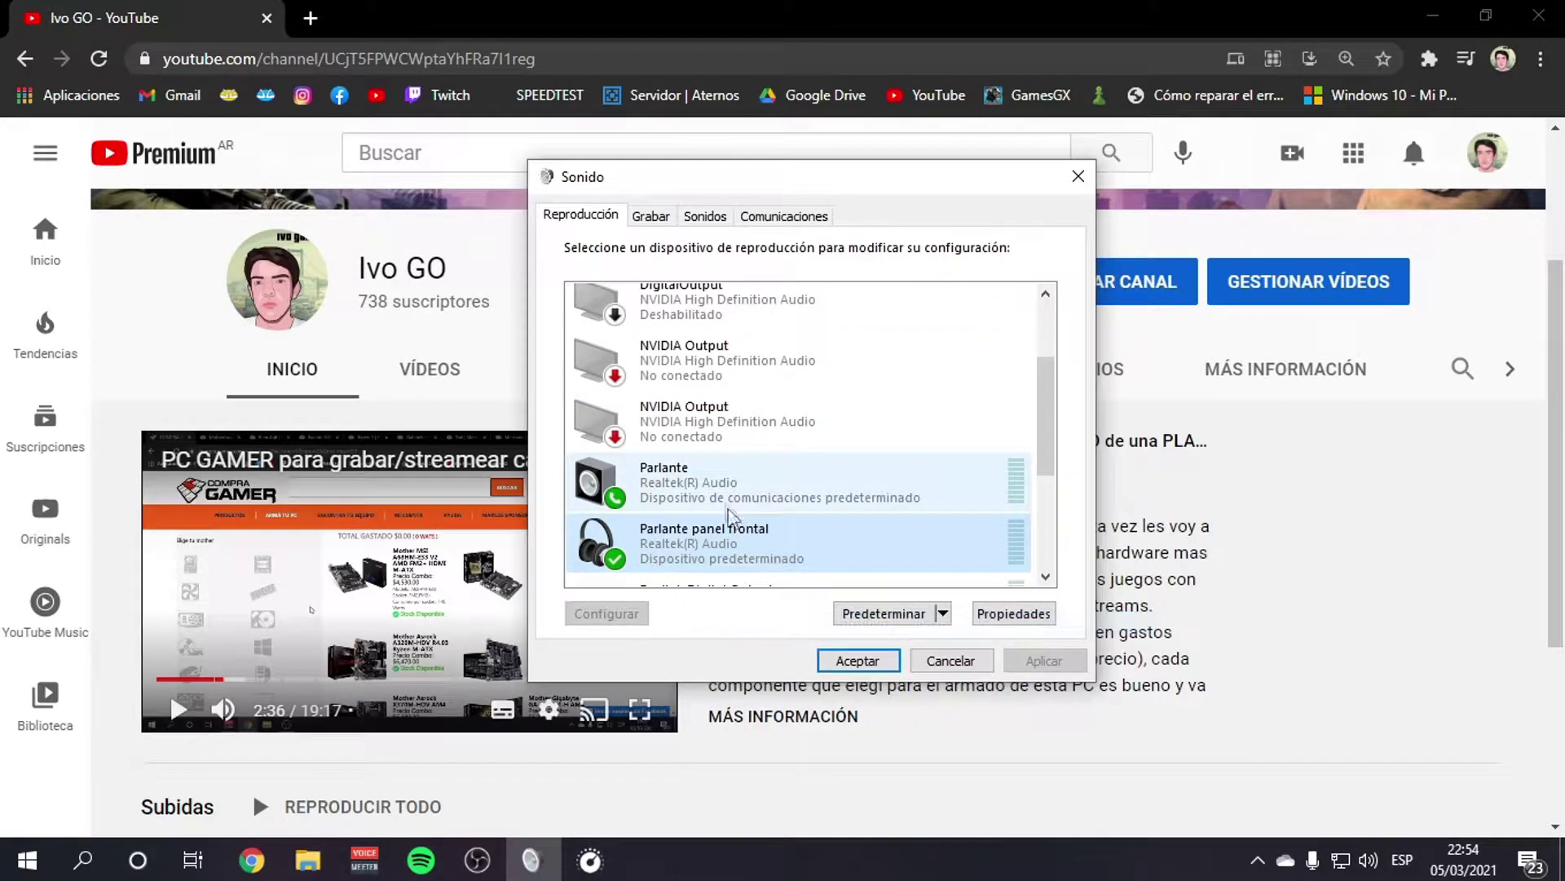
Make Parlante the default playback device again
right_click(685, 485)
left_click(659, 495)
right_click(744, 482)
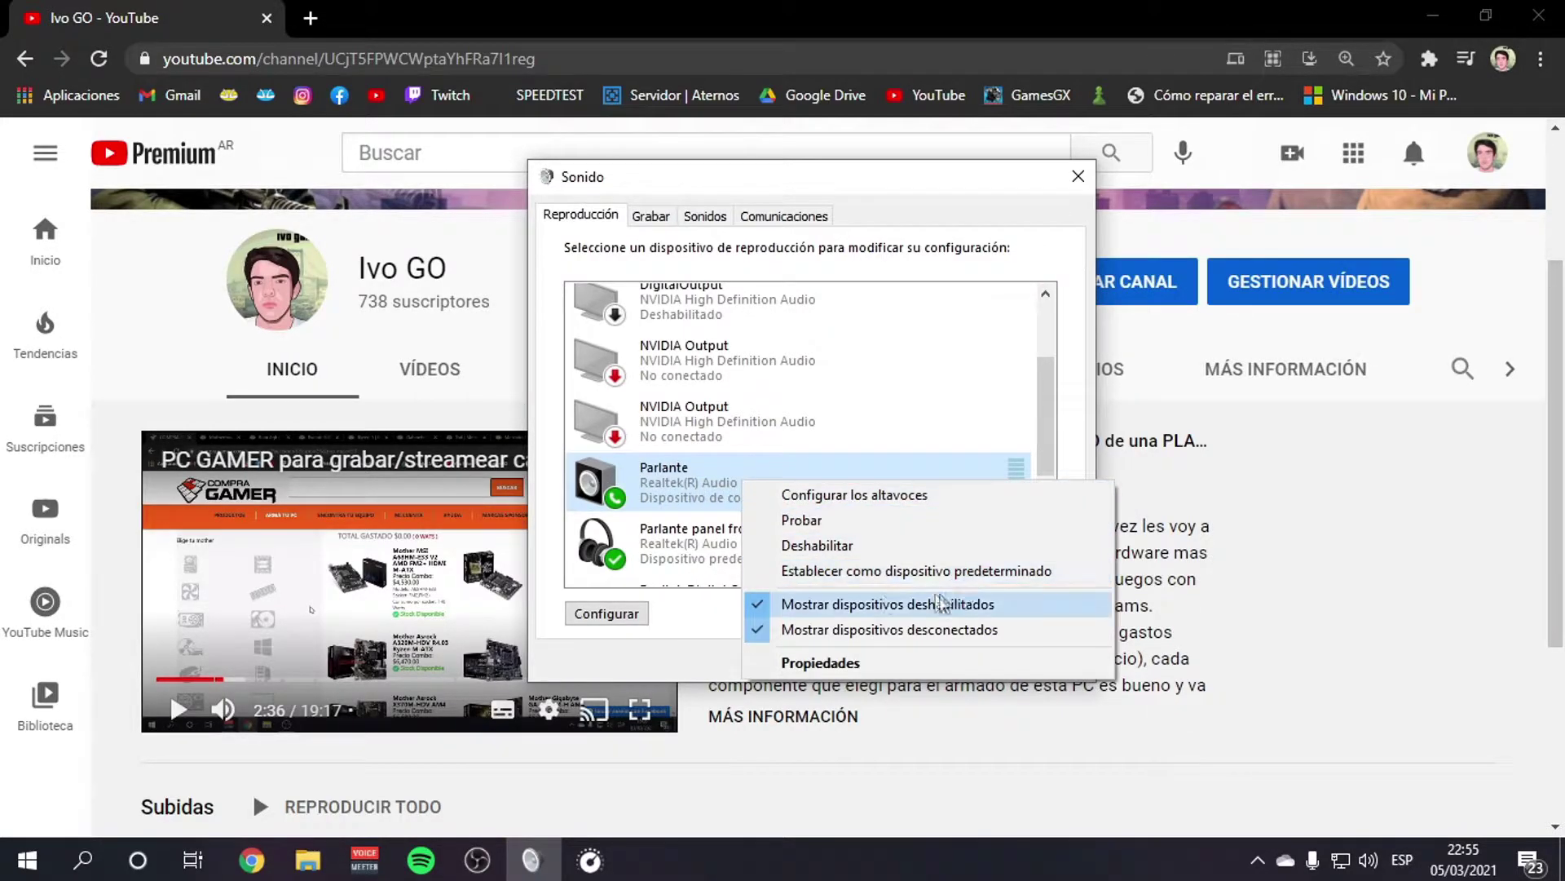
left_click(876, 575)
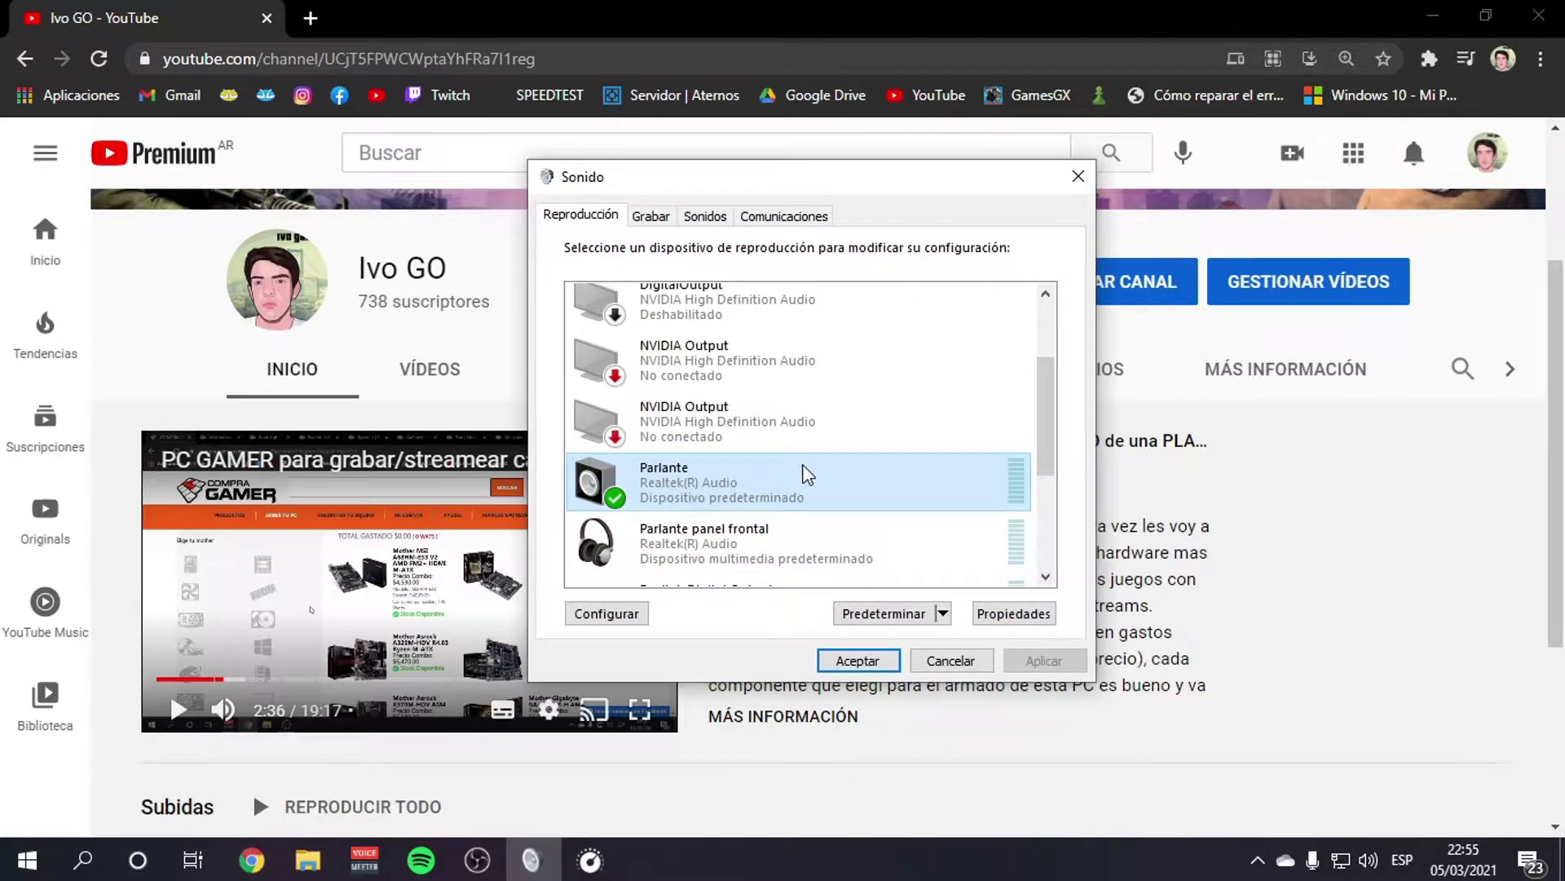
Look over the playback devices Parlante panel frontal, Auriculares USB, Parlante and Auriculares Samsung and their available options
scroll(804, 472, "down", 2)
scroll(719, 496, "down", 1)
right_click(689, 416)
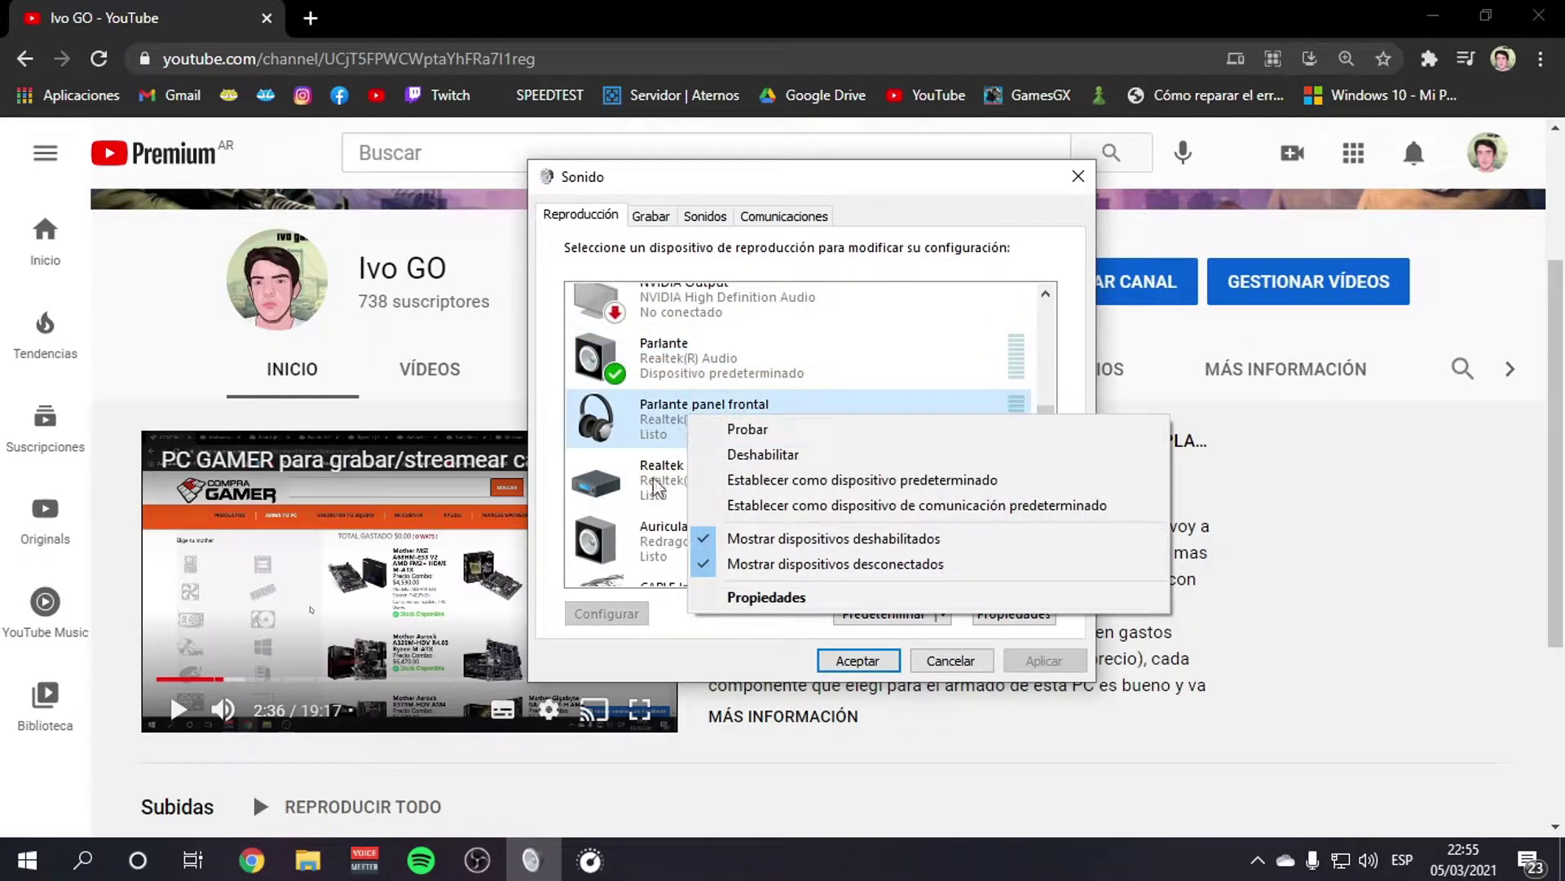
left_click(652, 499)
left_click(652, 489)
scroll(668, 506, "down", 1)
left_click(699, 536)
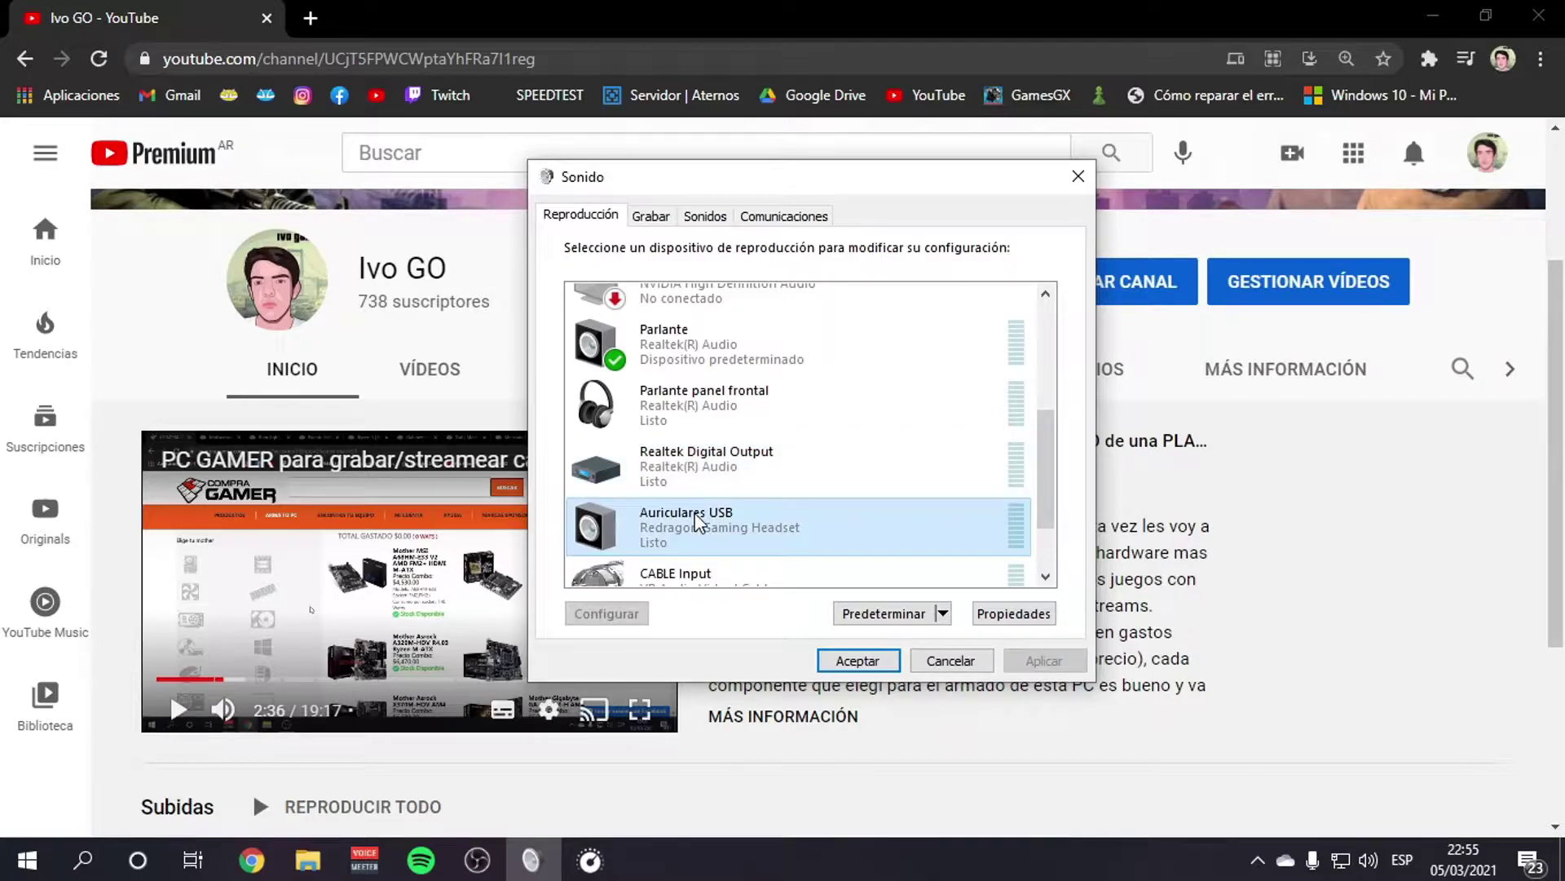
scroll(709, 489, "up", 2)
left_click(683, 431)
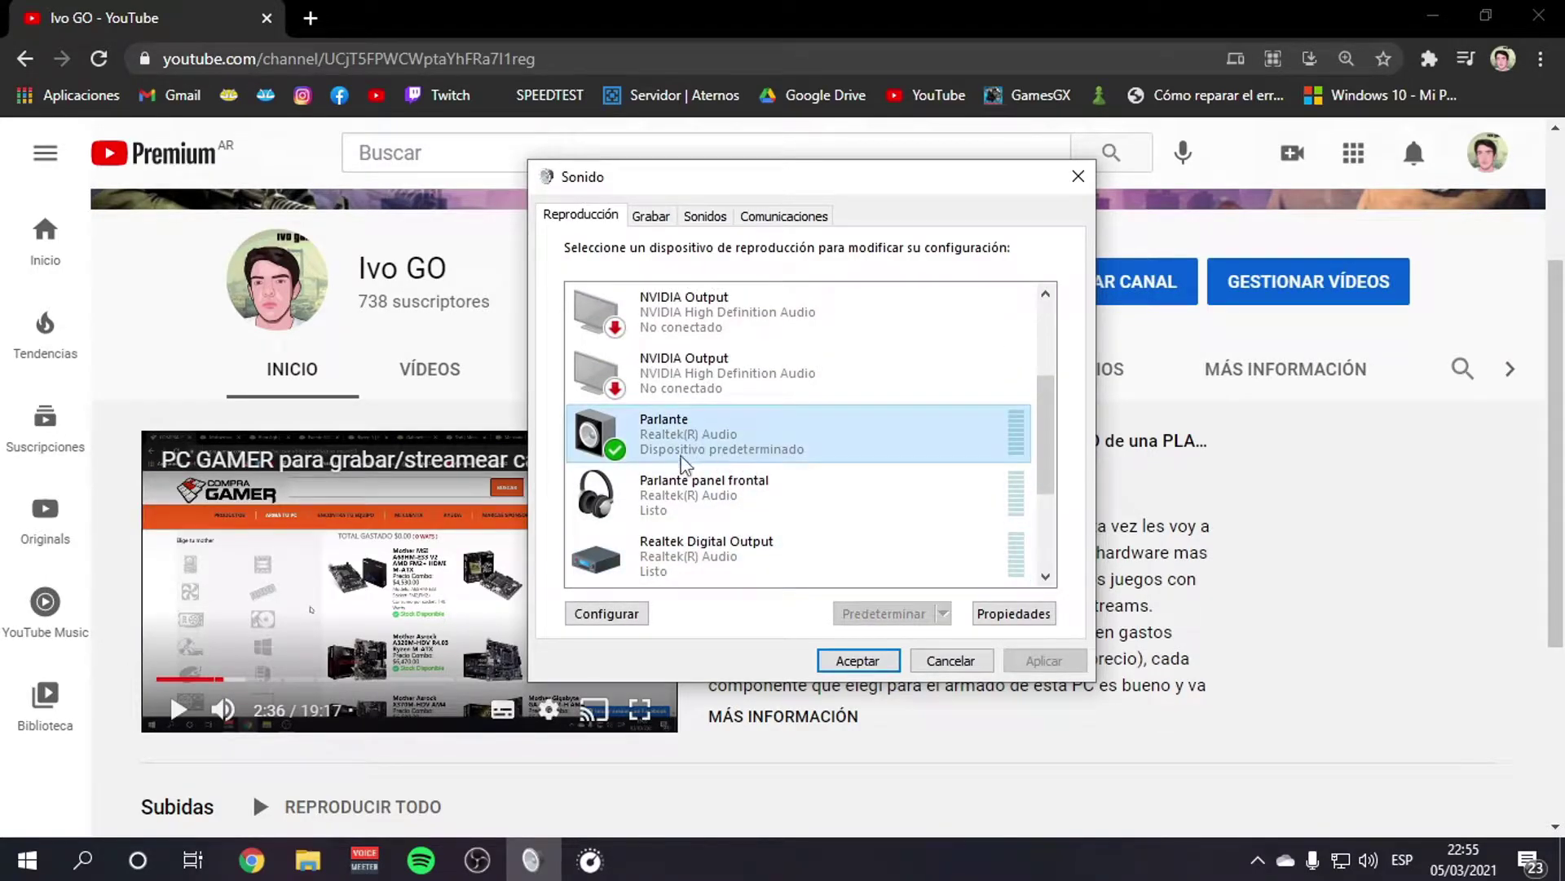
right_click(688, 438)
left_click(929, 433)
left_click(644, 216)
left_click(615, 218)
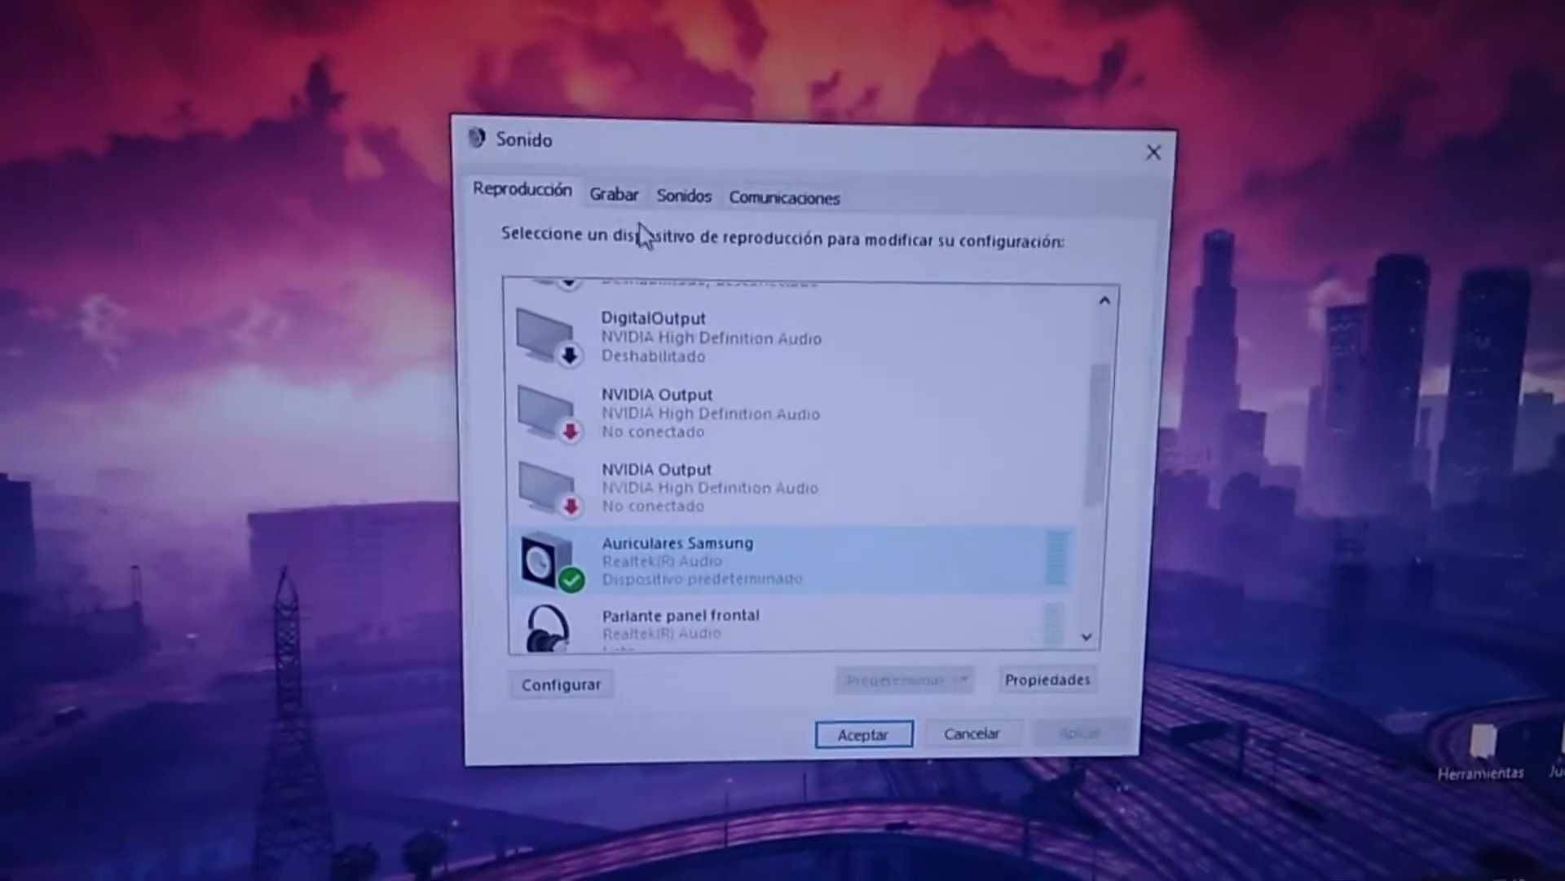
right_click(697, 561)
left_click(664, 589)
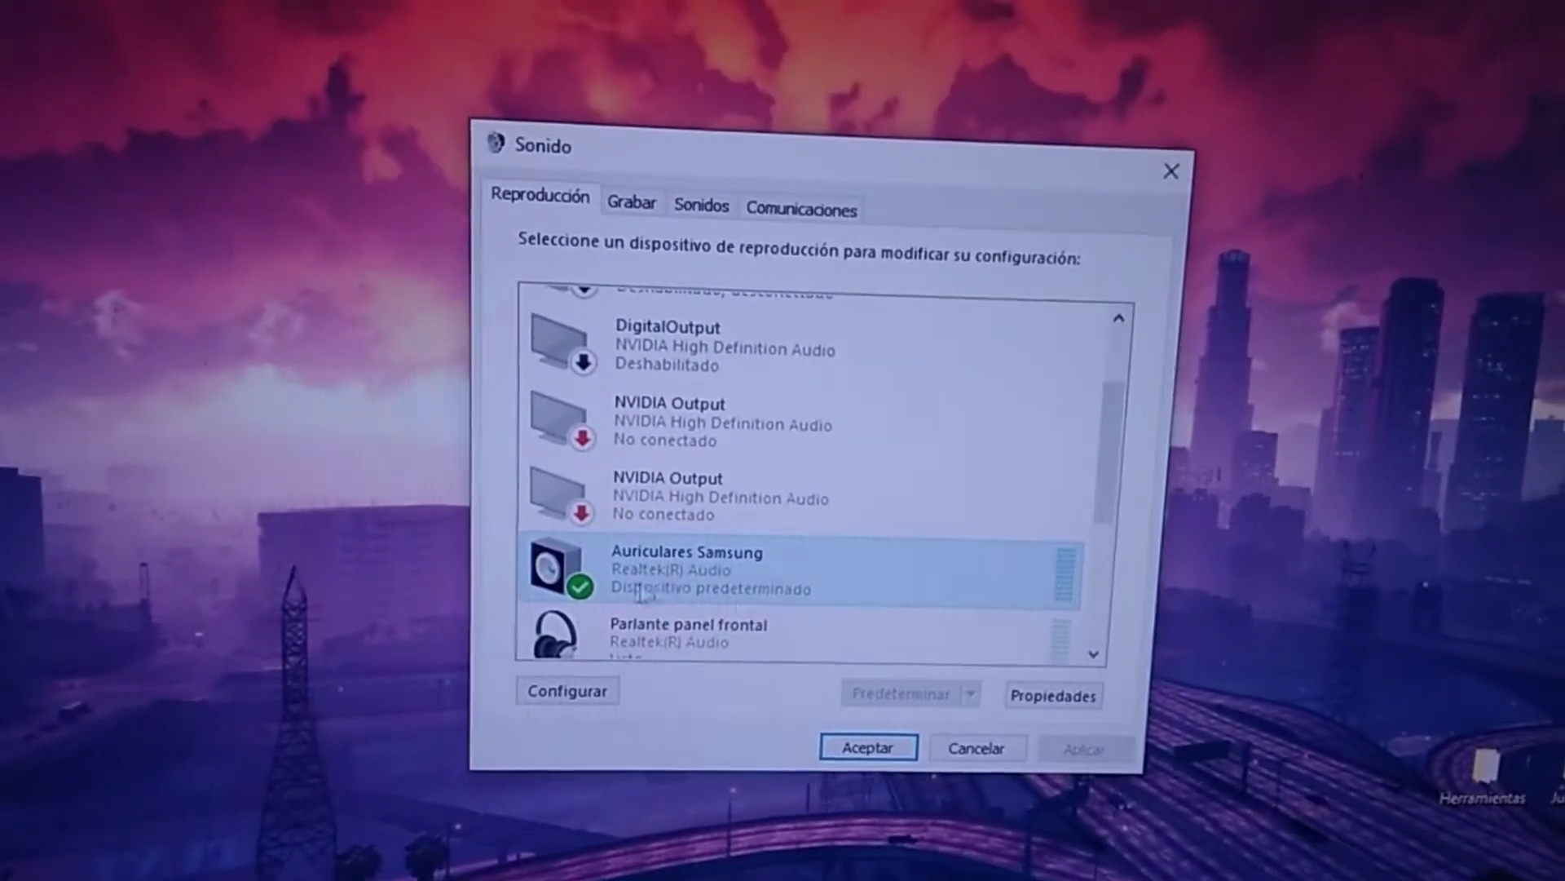
Set the Mezcla estéreo recording device to play through Auriculares USB (Redragon Gaming Headset) and accept its properties
left_click(624, 196)
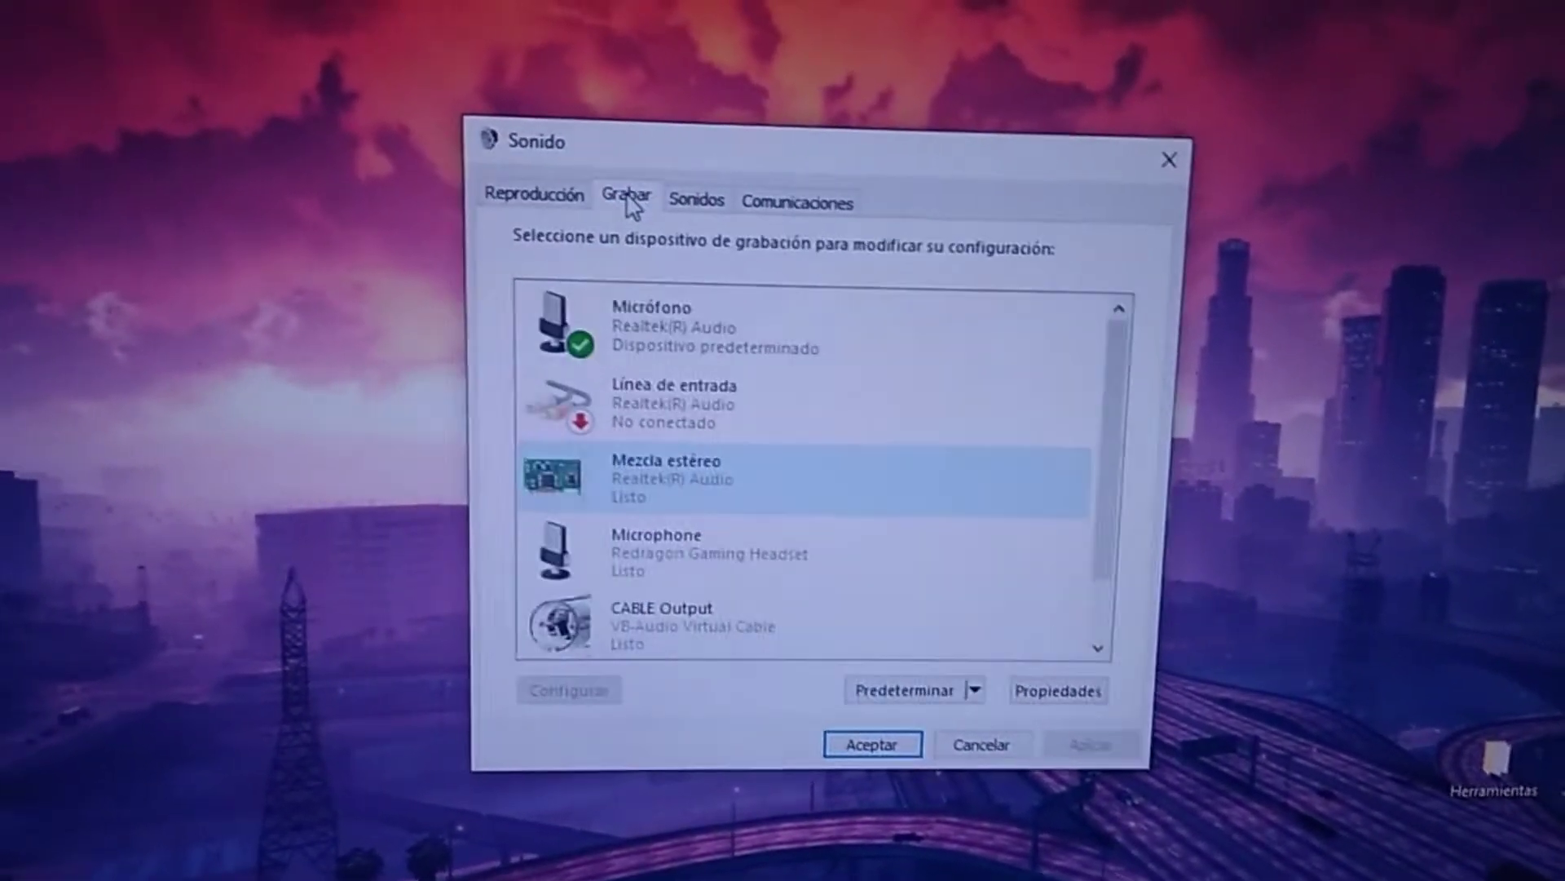
right_click(689, 497)
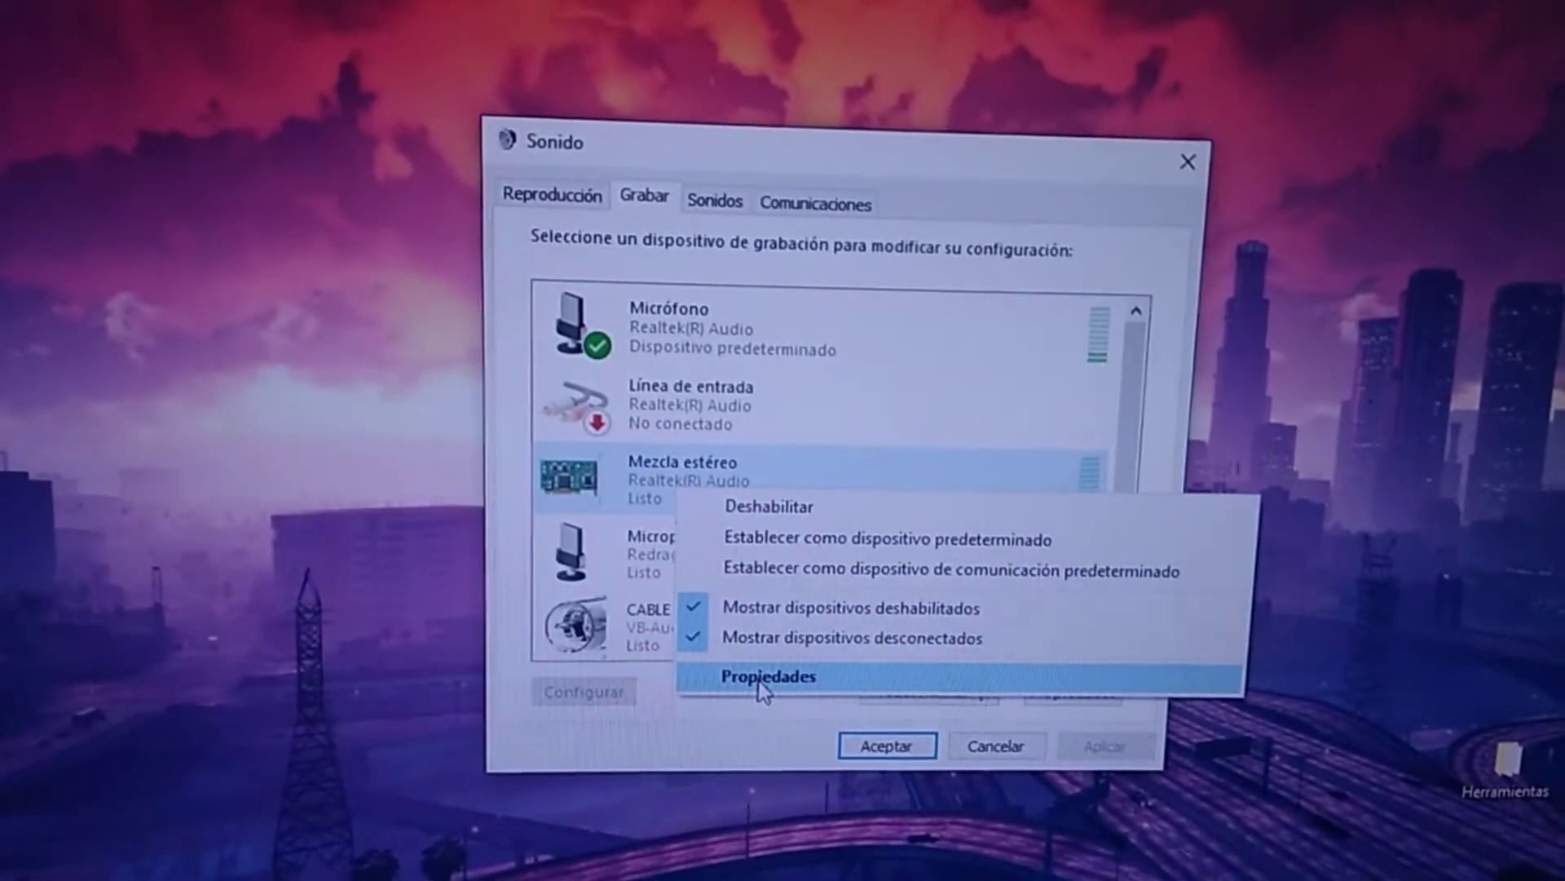
left_click(760, 682)
left_click(664, 312)
left_click(640, 522)
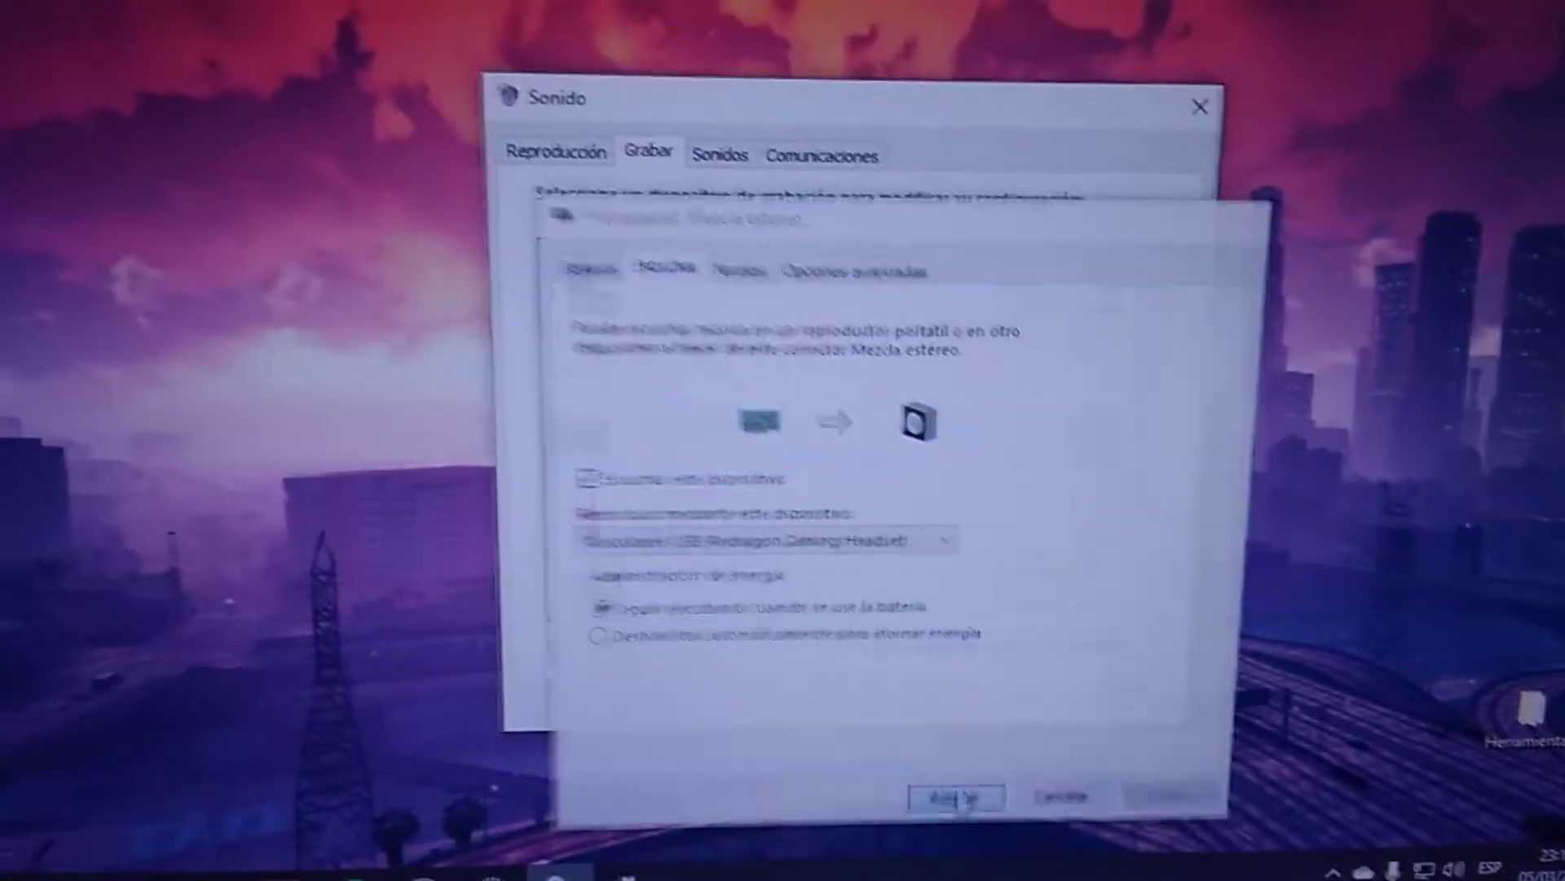
left_click(919, 803)
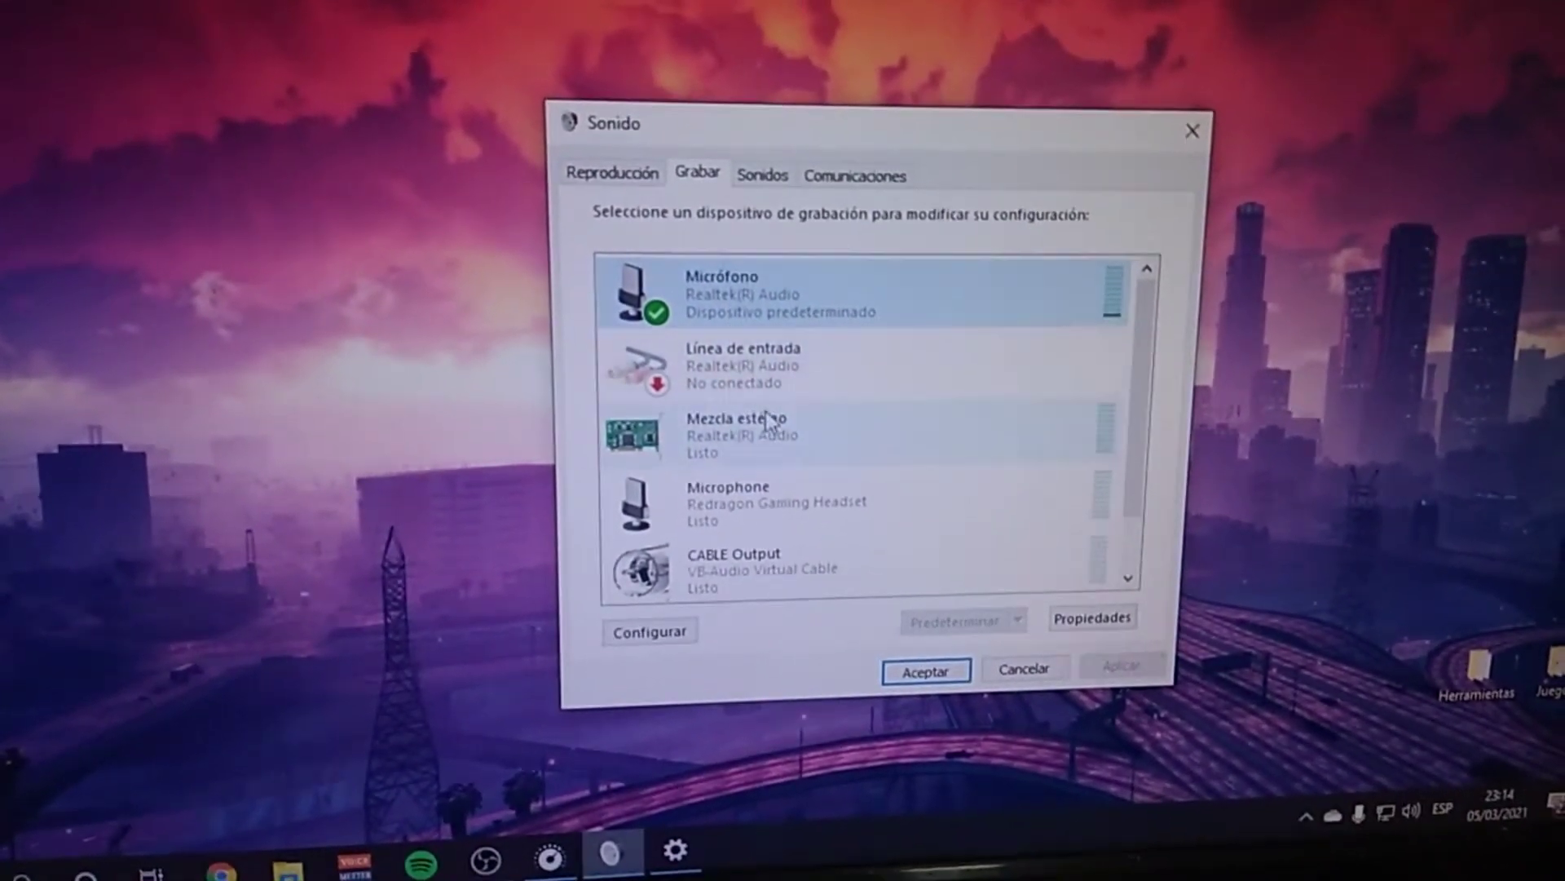
Select Mezcla estéreo among the recording devices, and play the song Surface by Aero Chord in Spotify to test the sound
right_click(819, 422)
key("Escape")
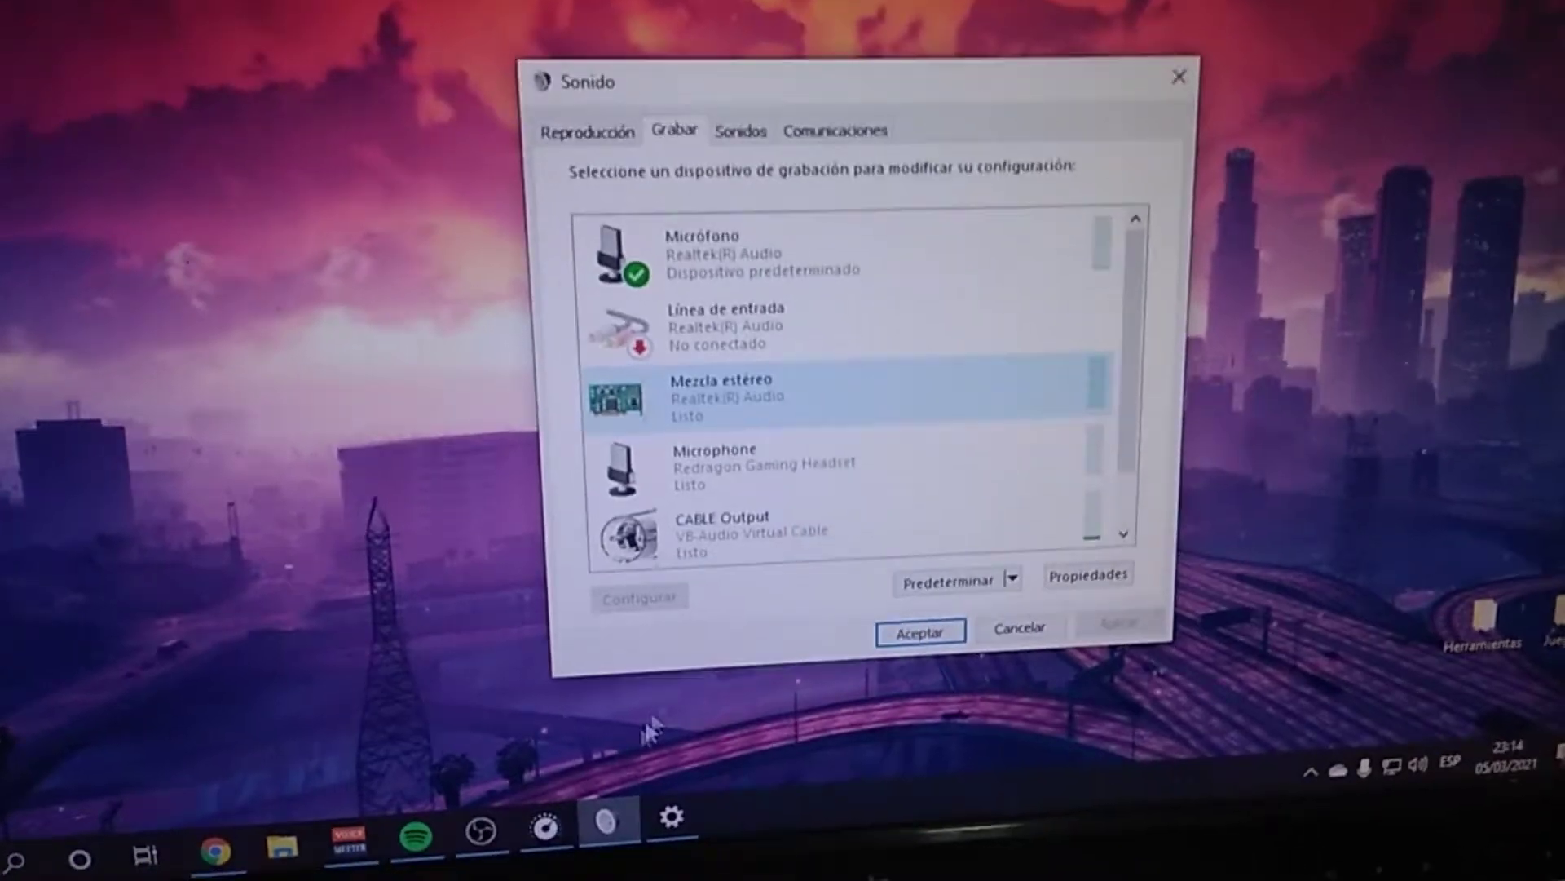
left_click(419, 825)
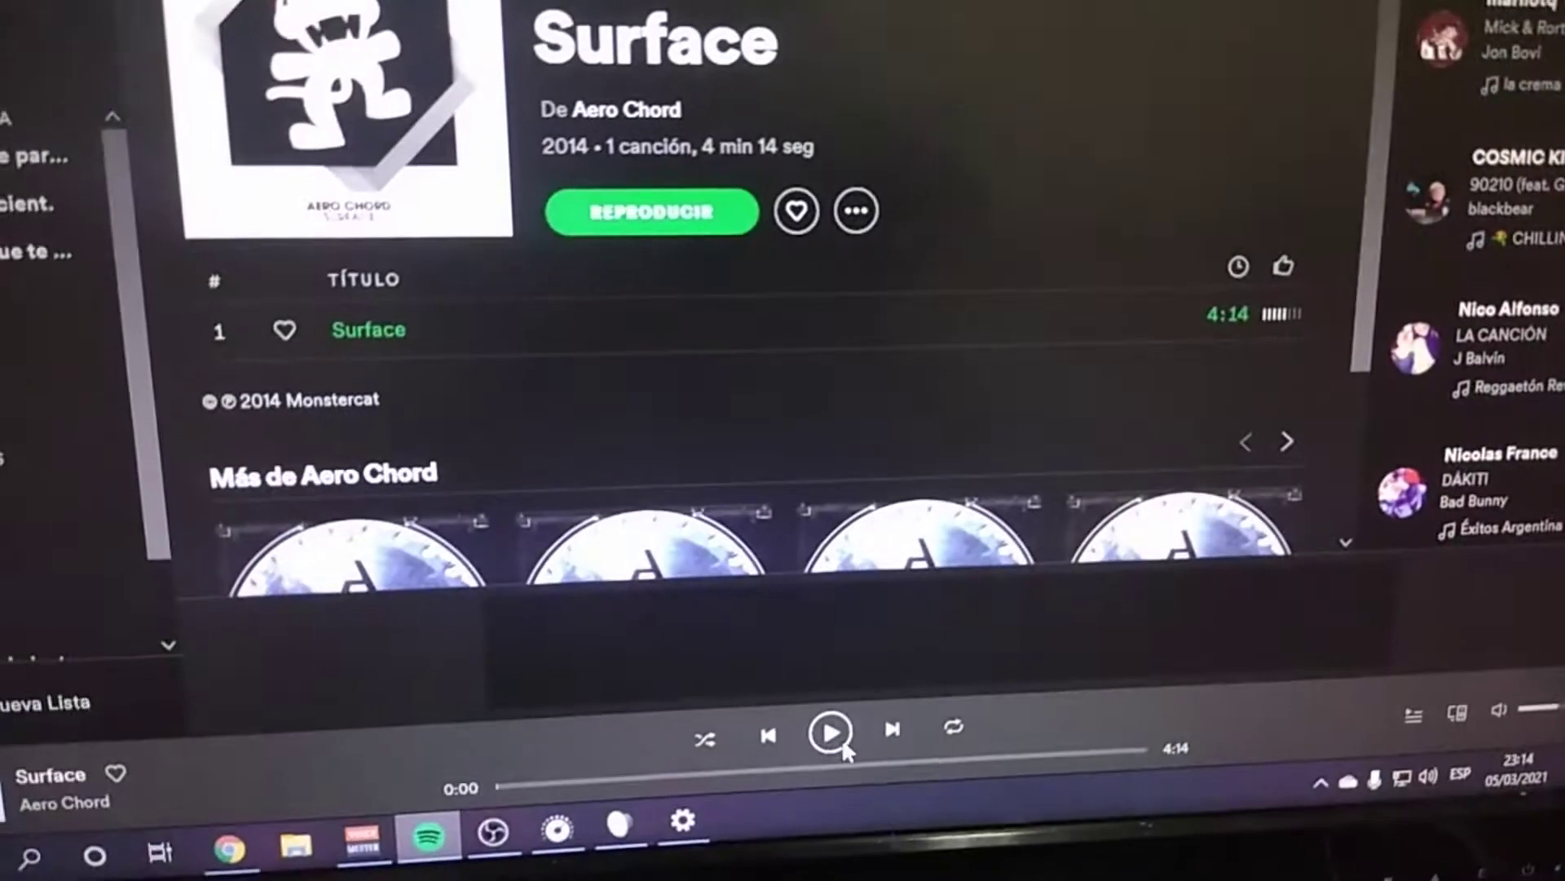
left_click(838, 760)
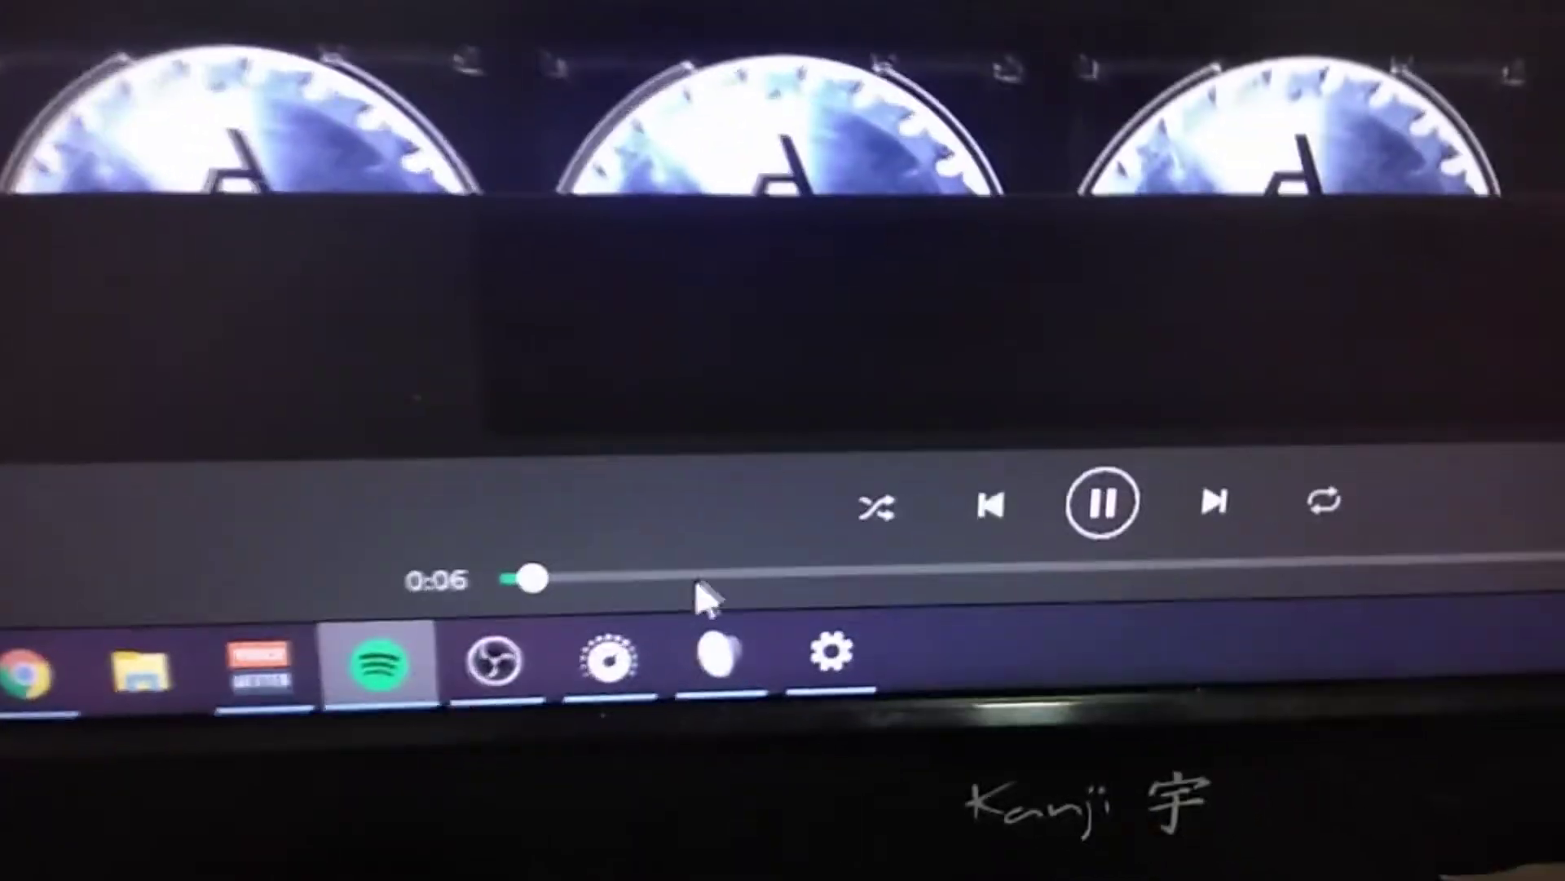
left_click(793, 623)
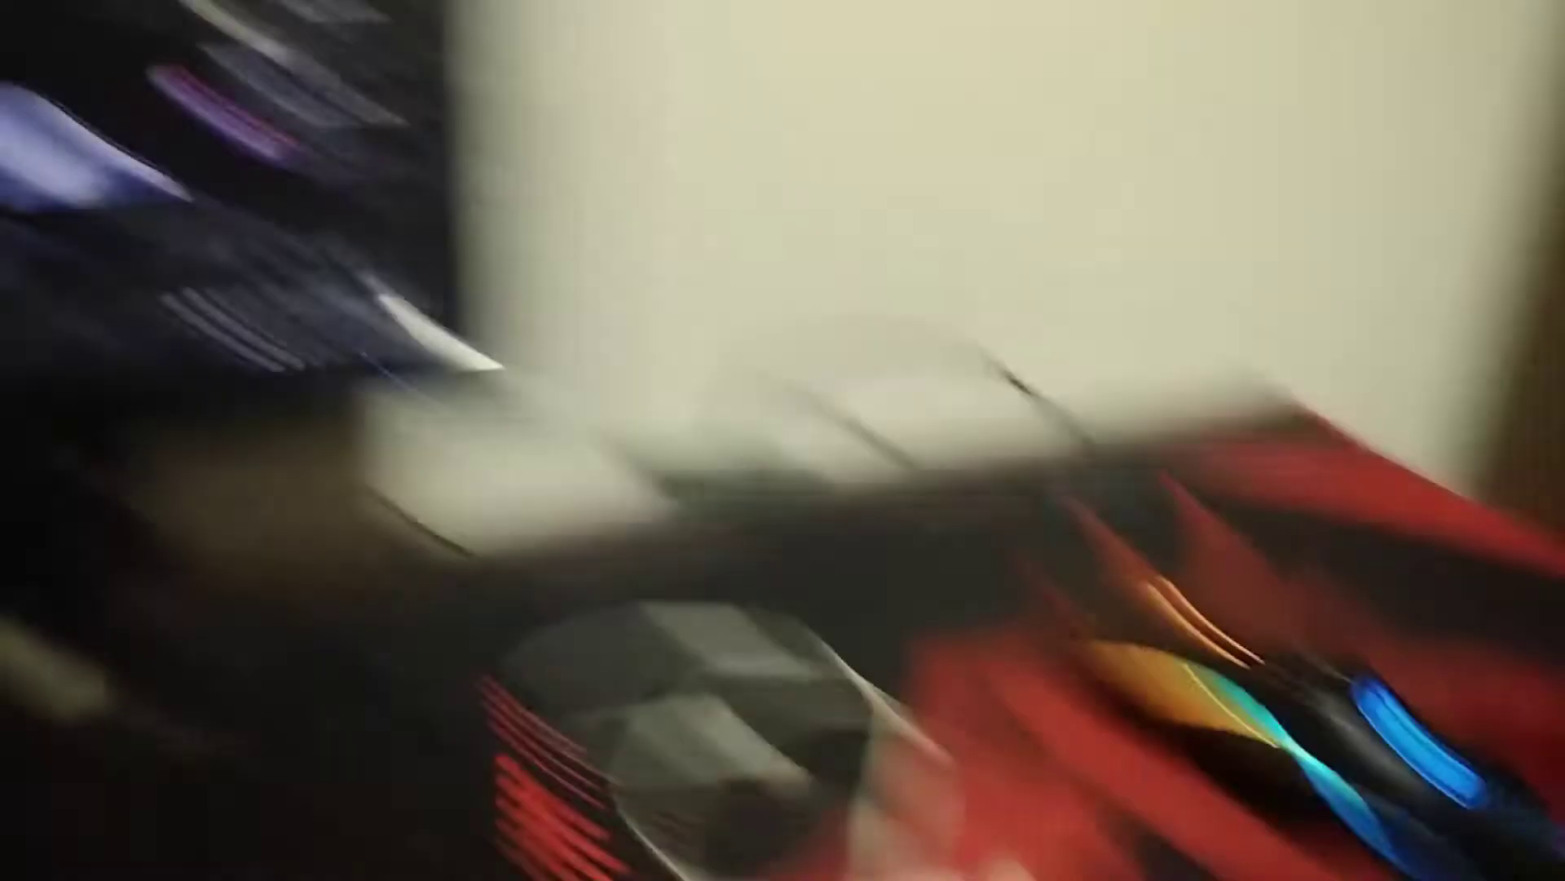
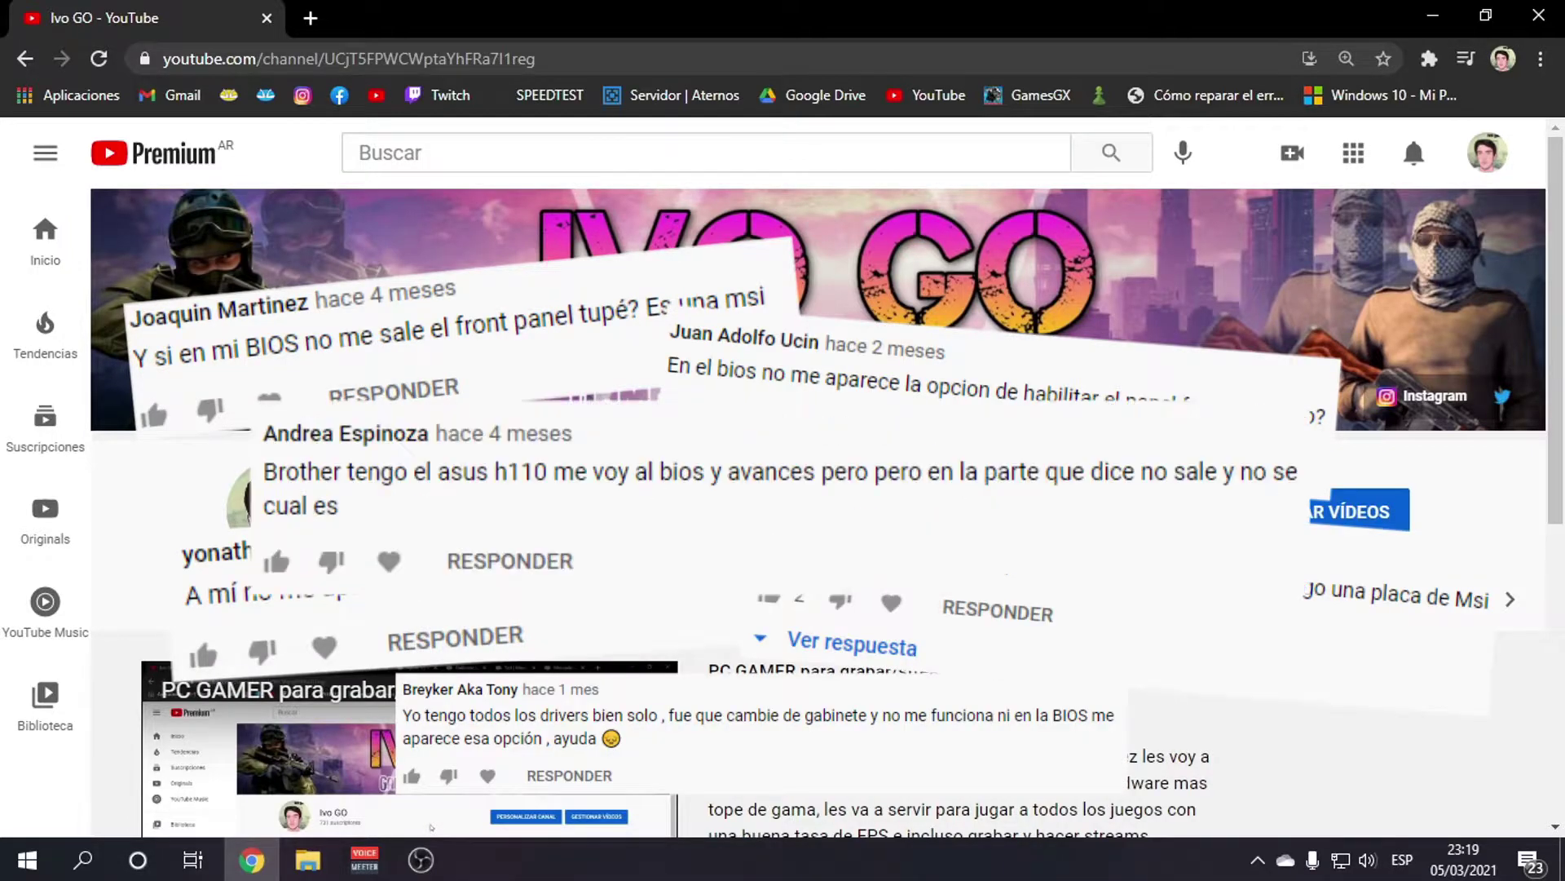
In Chrome, open the bookmarked error-repair and Windows 10 sound card pages in new tabs, placing the Windows 10 page right after the YouTube tab
middle_click(1192, 96)
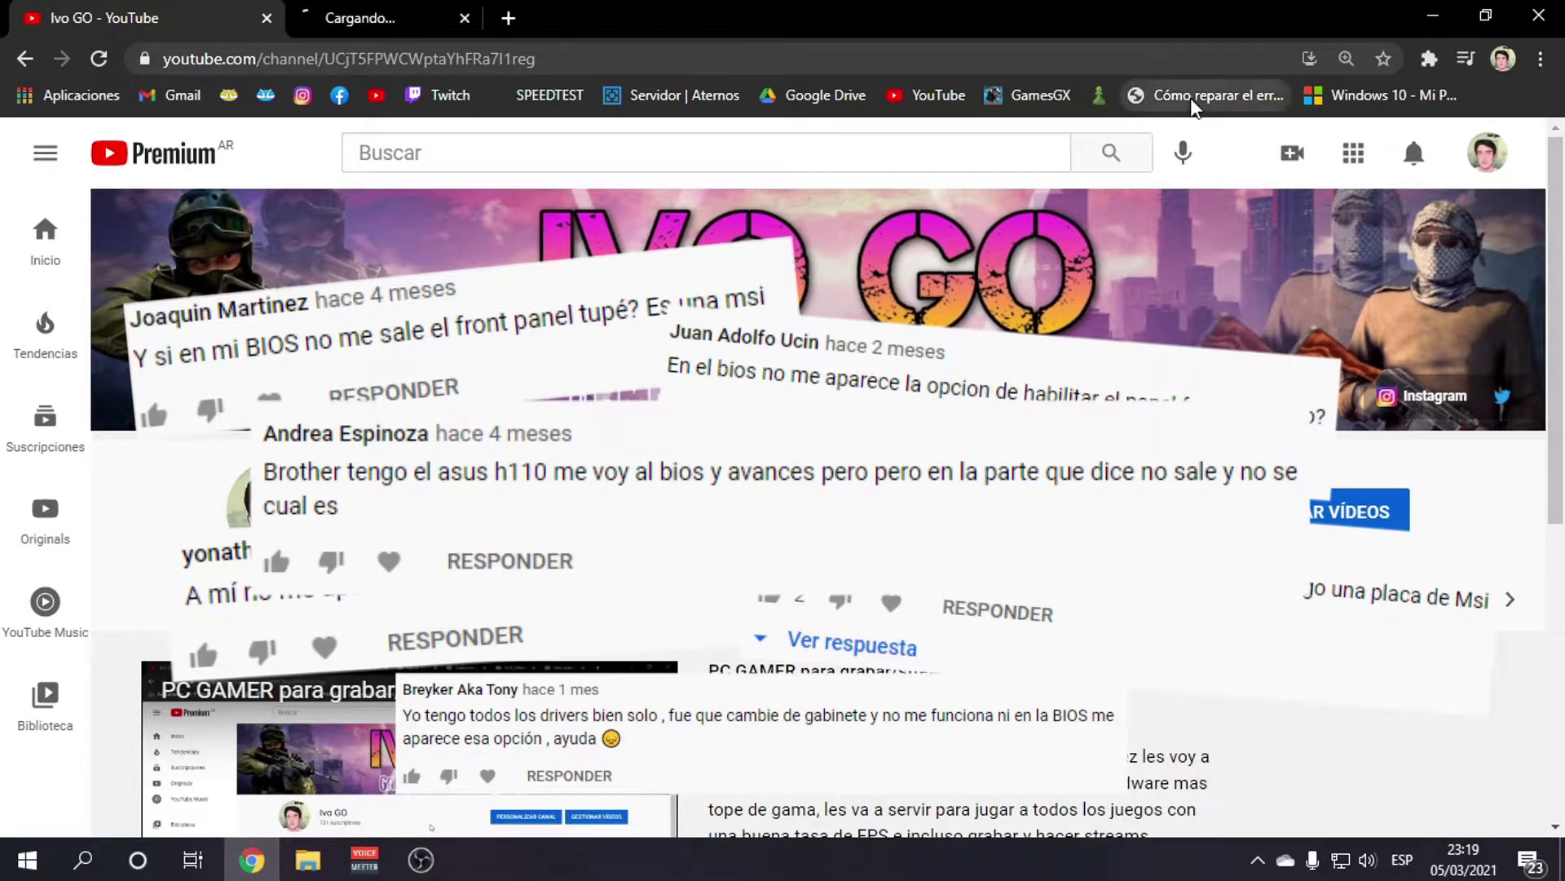
middle_click(1401, 94)
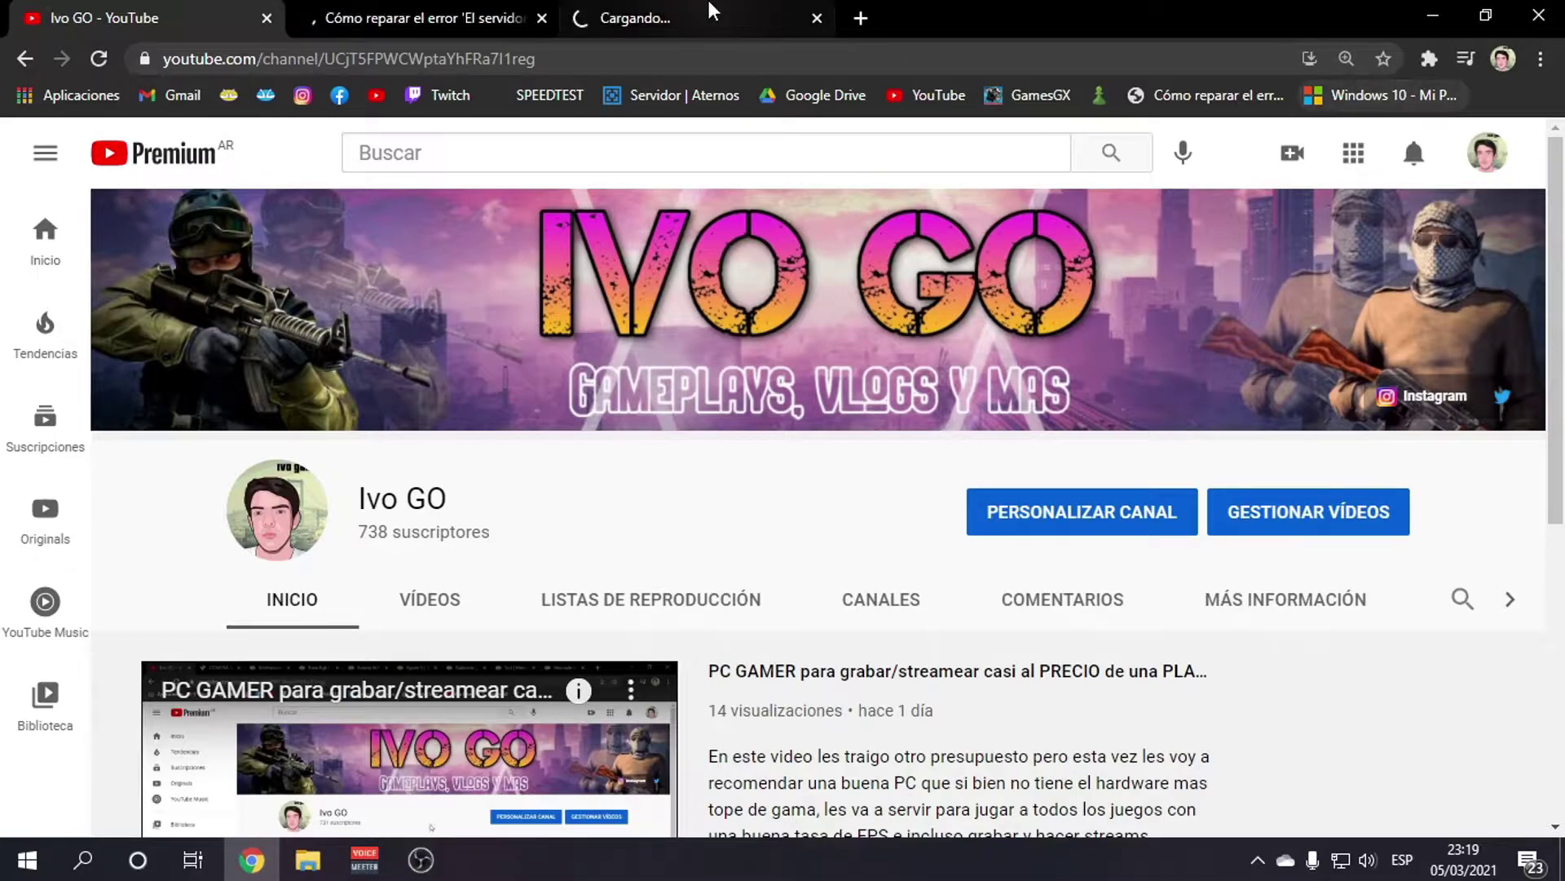
left_click(715, 23)
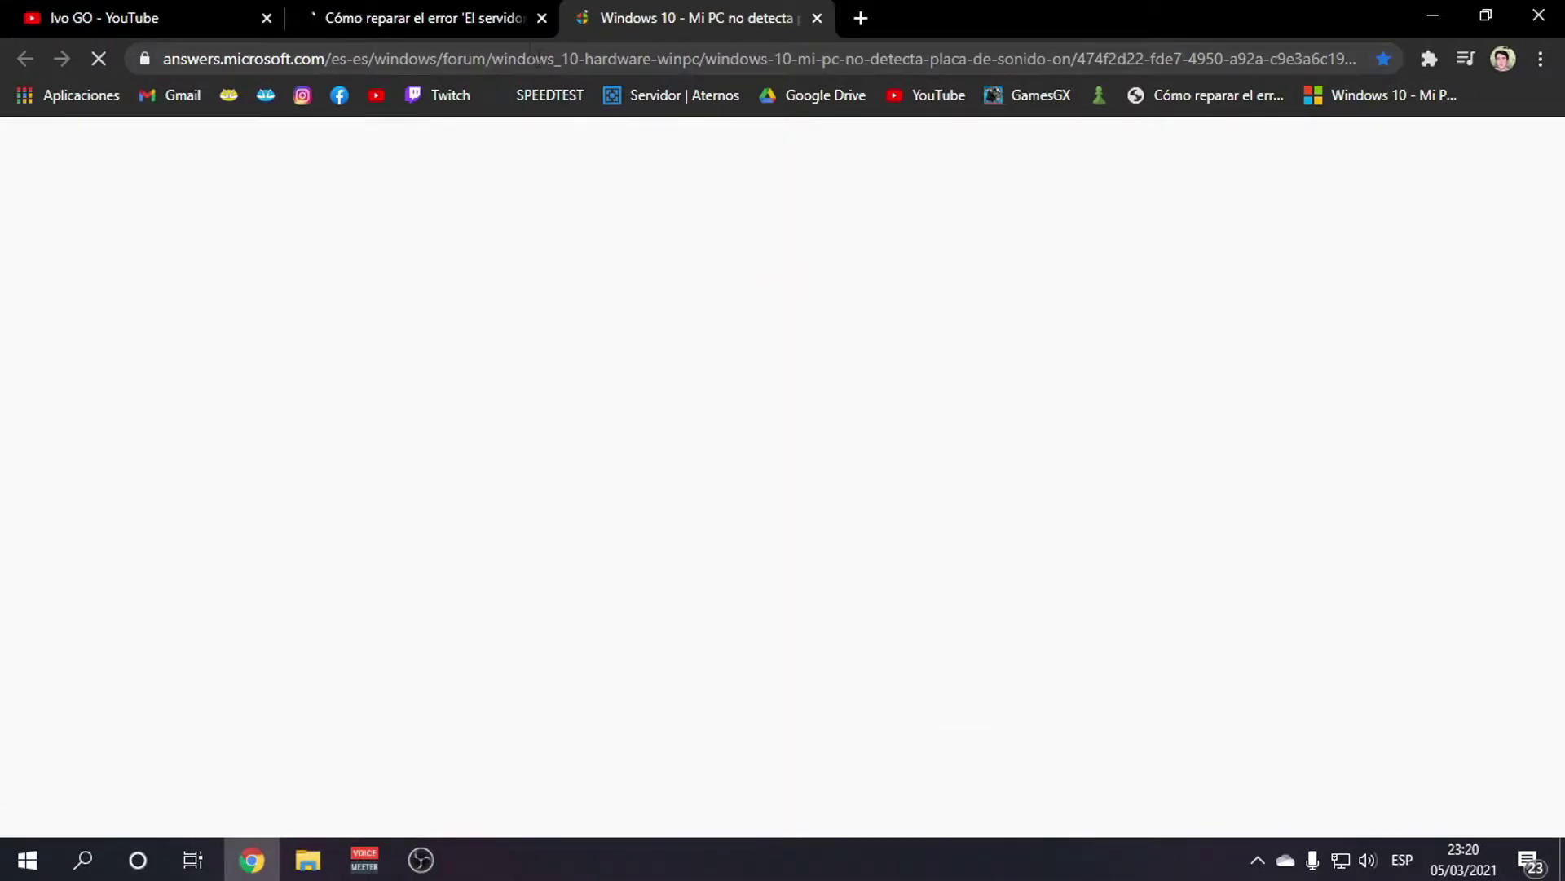
left_click_drag(603, 22, 314, 23)
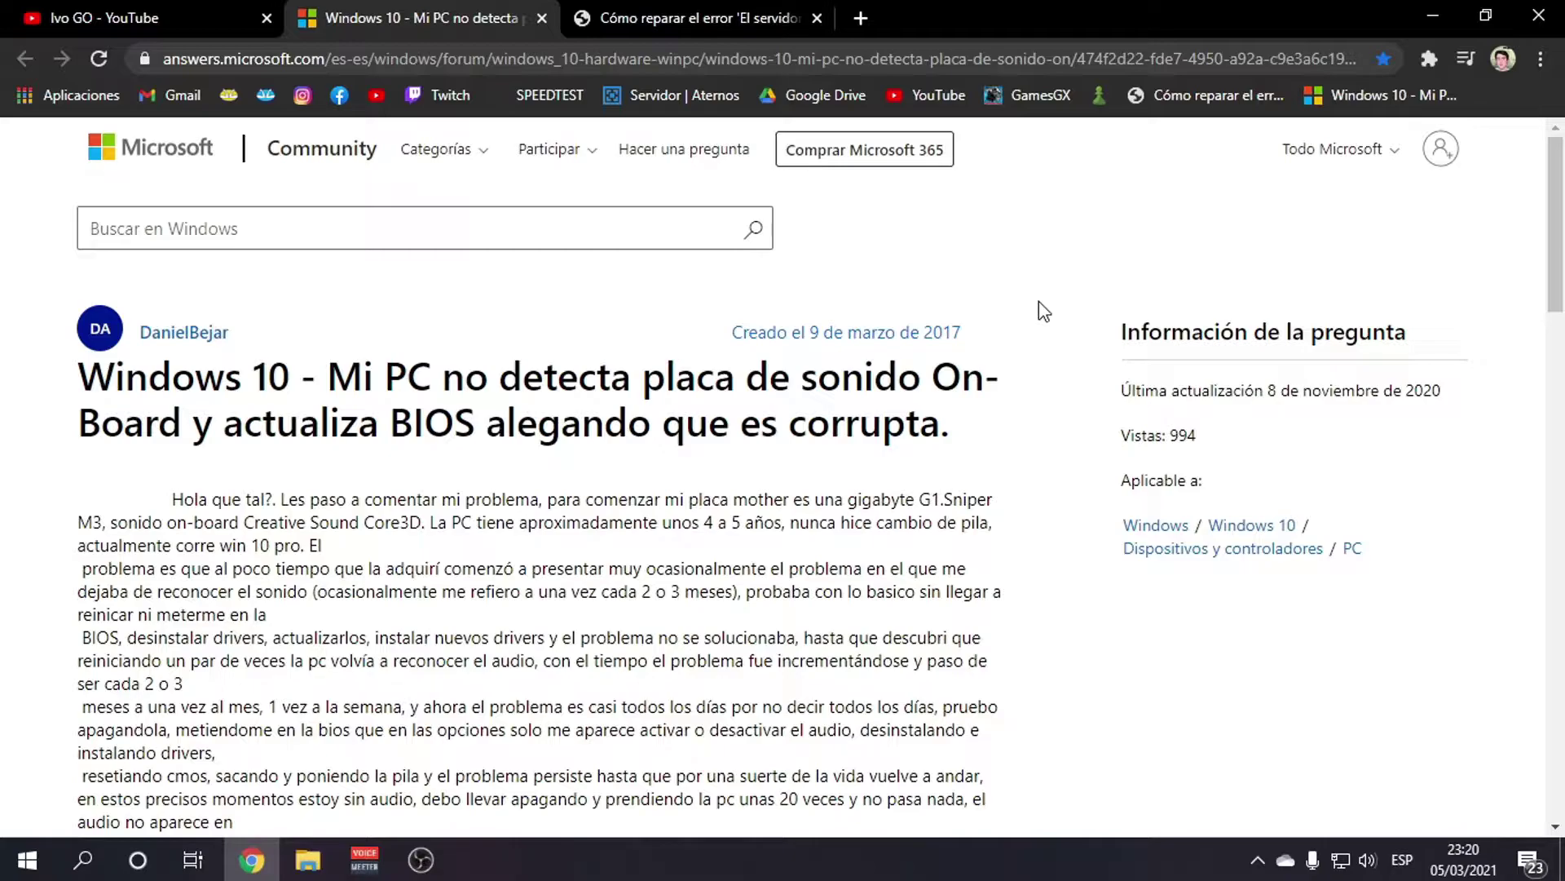
Read the Microsoft Community question about the undetected on-board sound card and the moderator's reply, highlighting "fallo físico"
scroll(1039, 301, "down", 1)
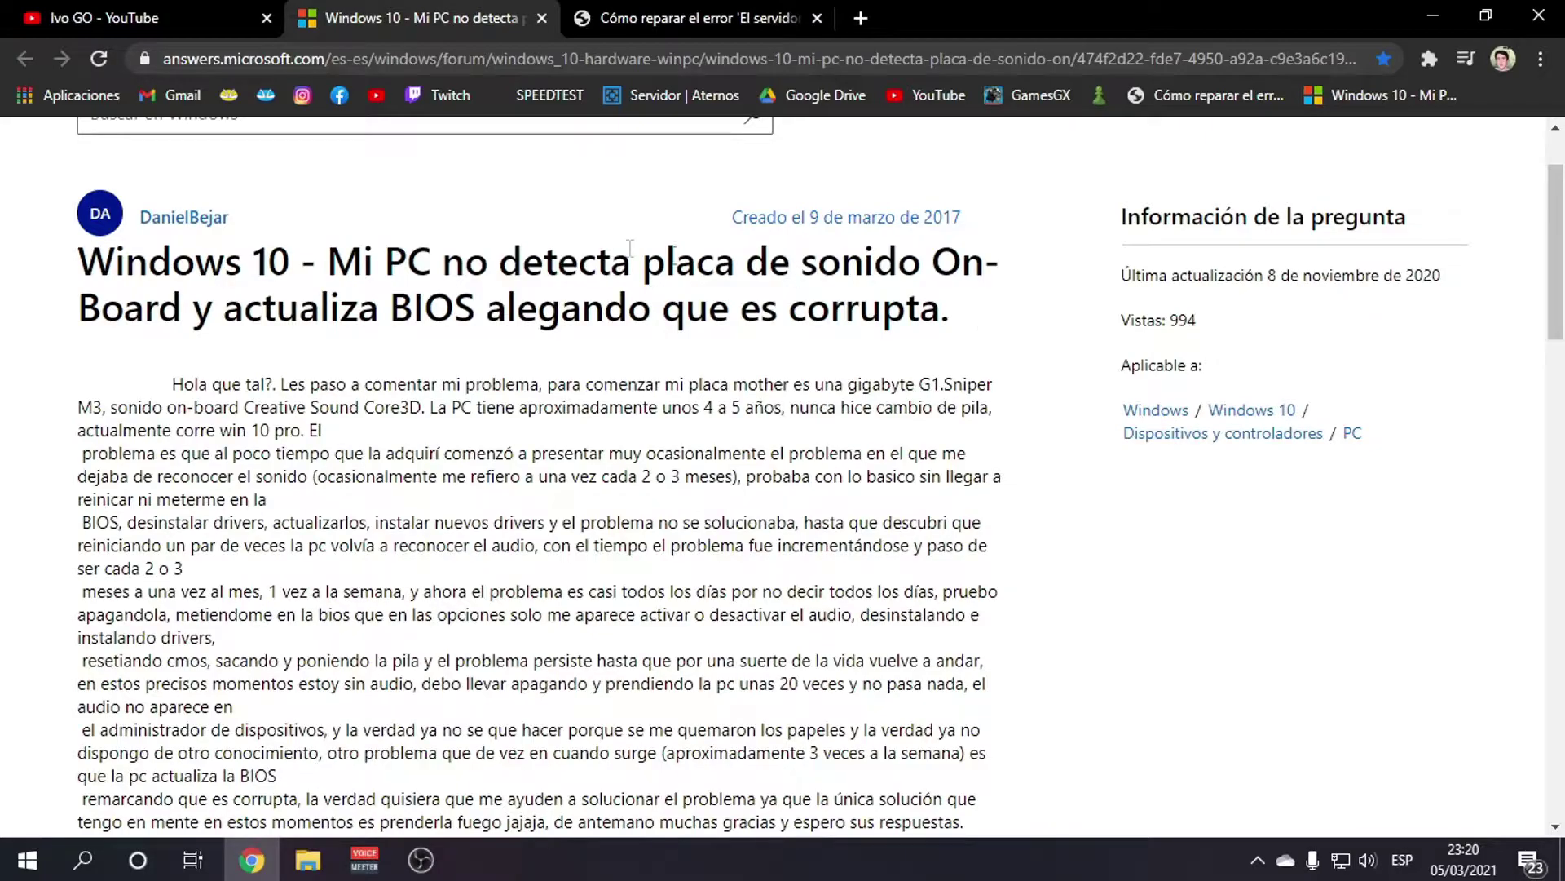
scroll(1029, 335, "up", 1)
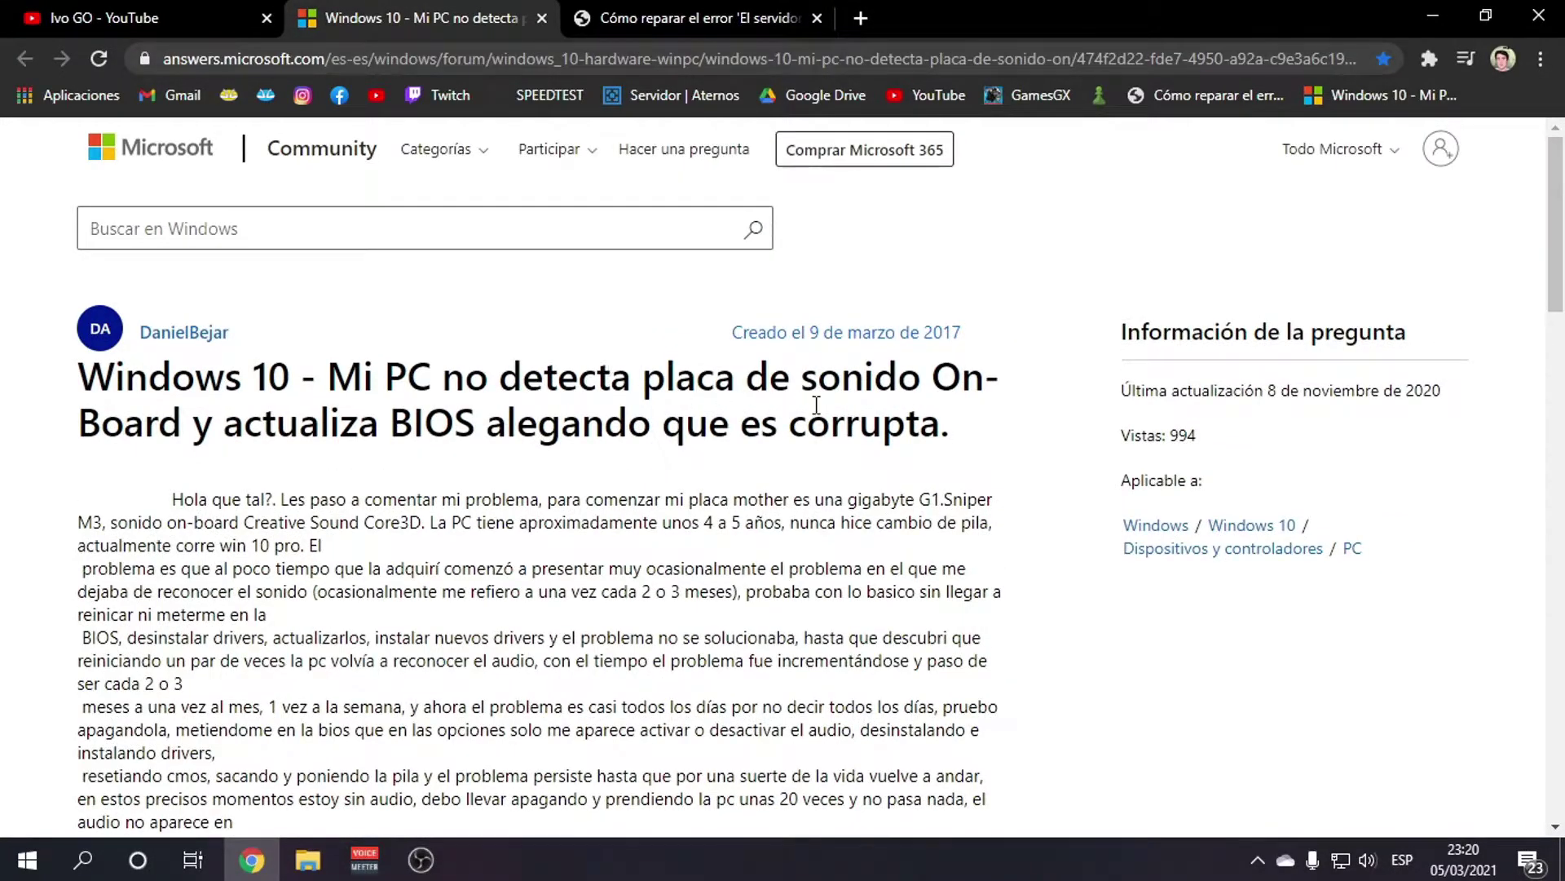
scroll(807, 412, "down", 2)
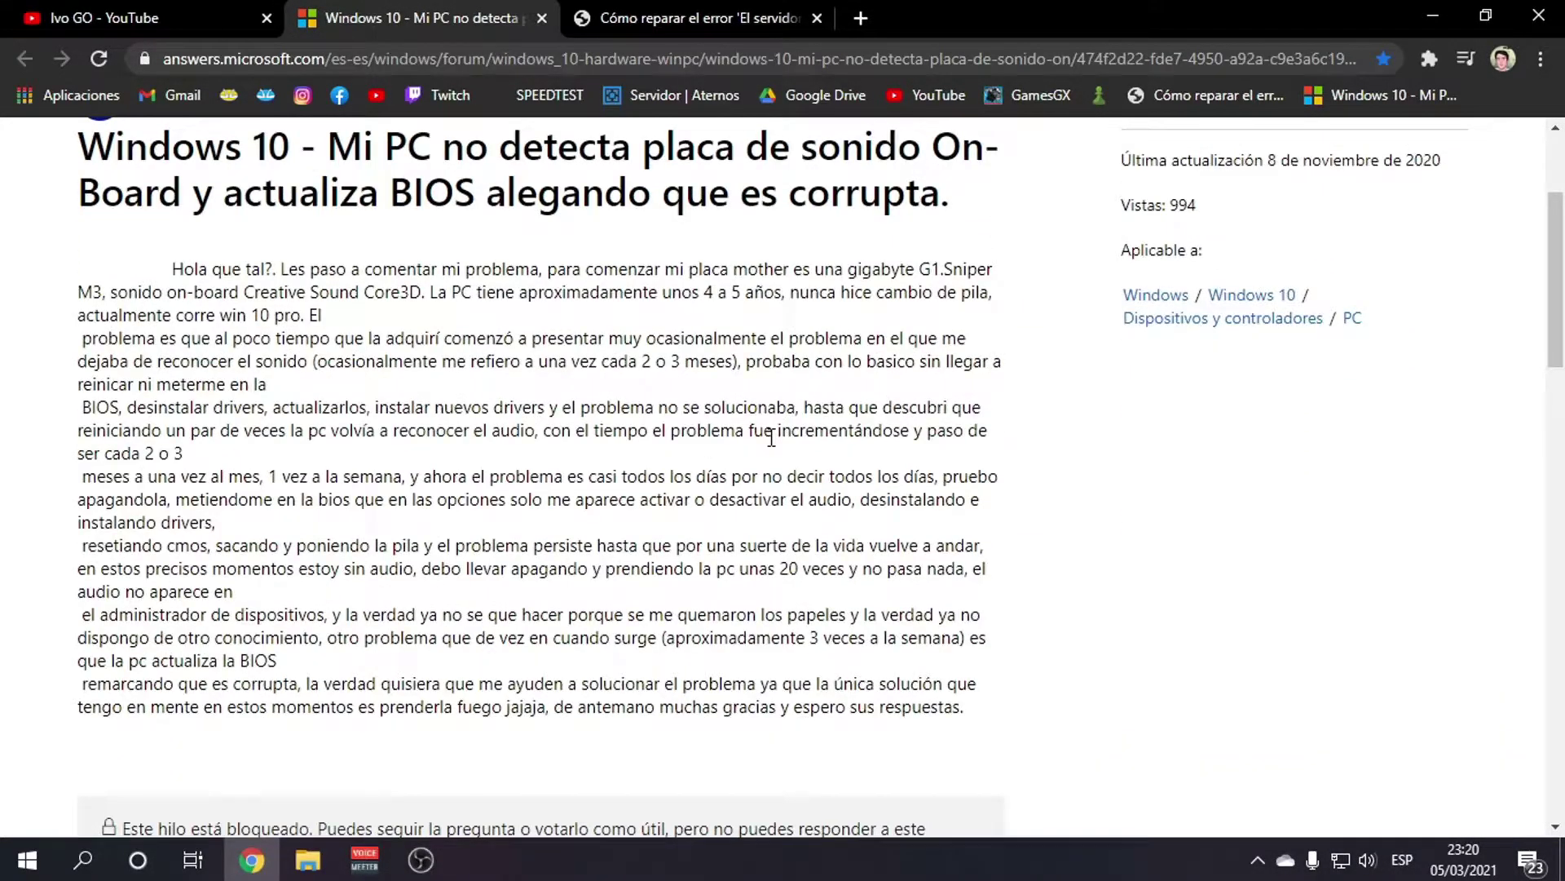
scroll(1048, 589, "up", 2)
scroll(1047, 589, "down", 2)
scroll(315, 366, "up", 2)
left_click_drag(328, 377, 950, 424)
left_click(618, 410)
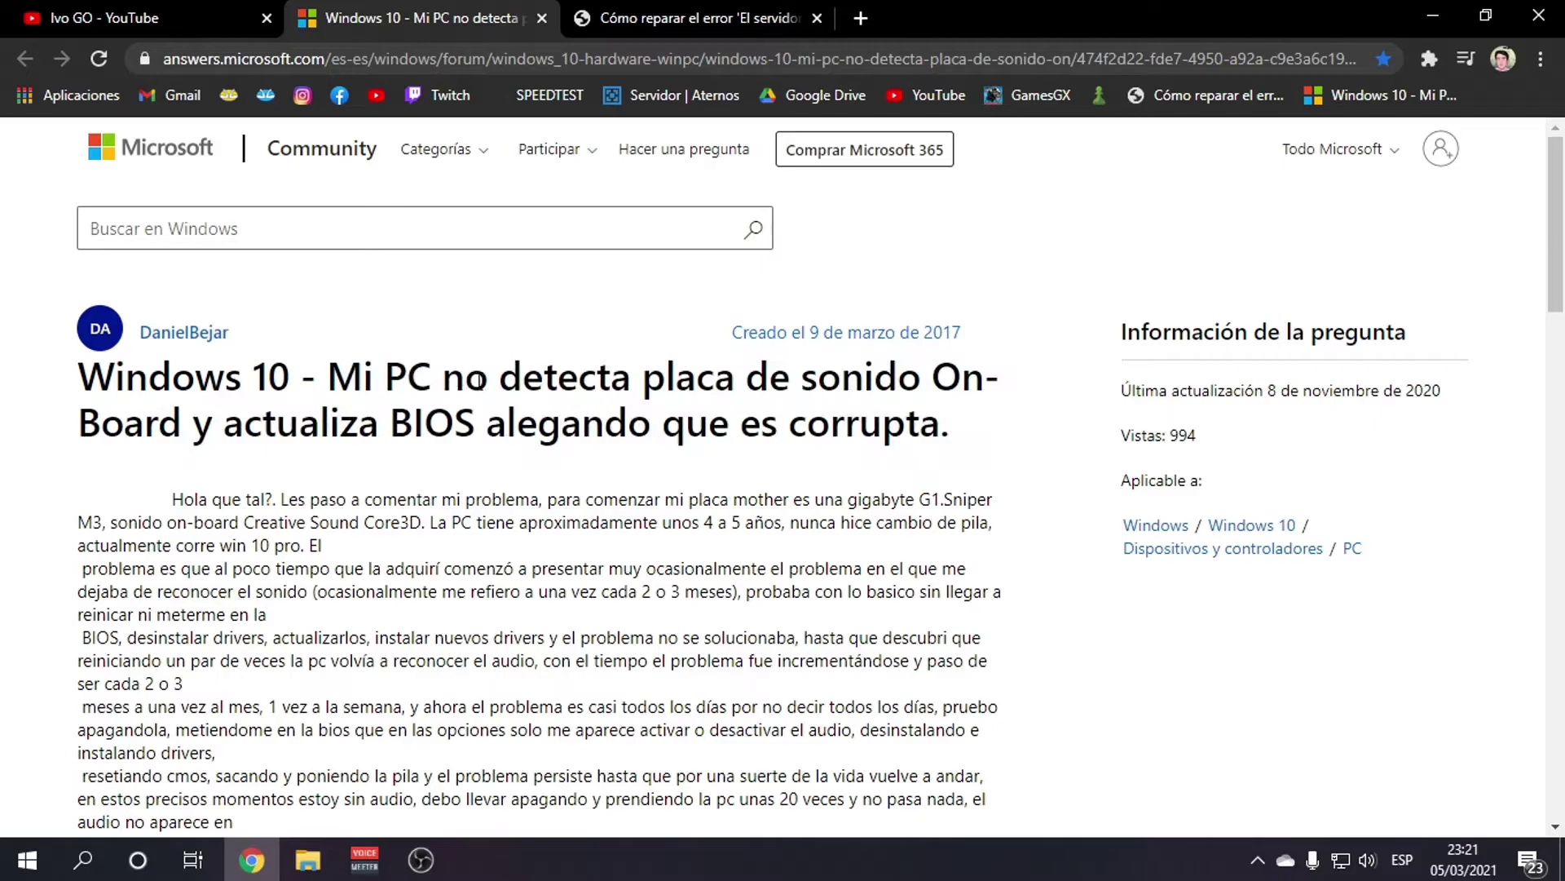
left_click_drag(326, 376, 979, 405)
left_click(968, 426)
scroll(1022, 467, "down", 12)
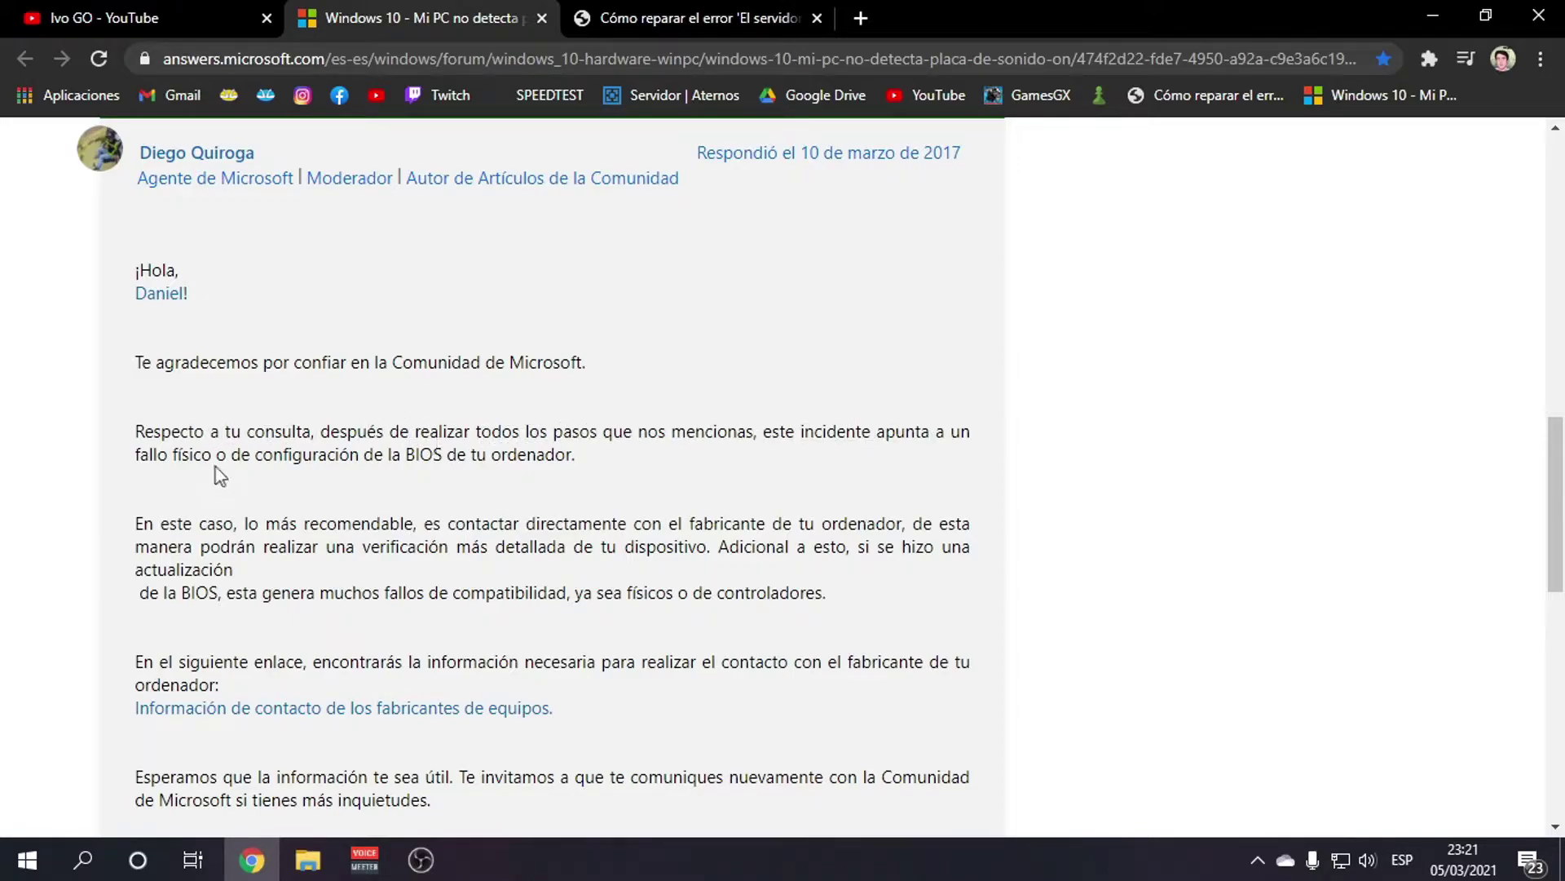
left_click_drag(136, 454, 221, 449)
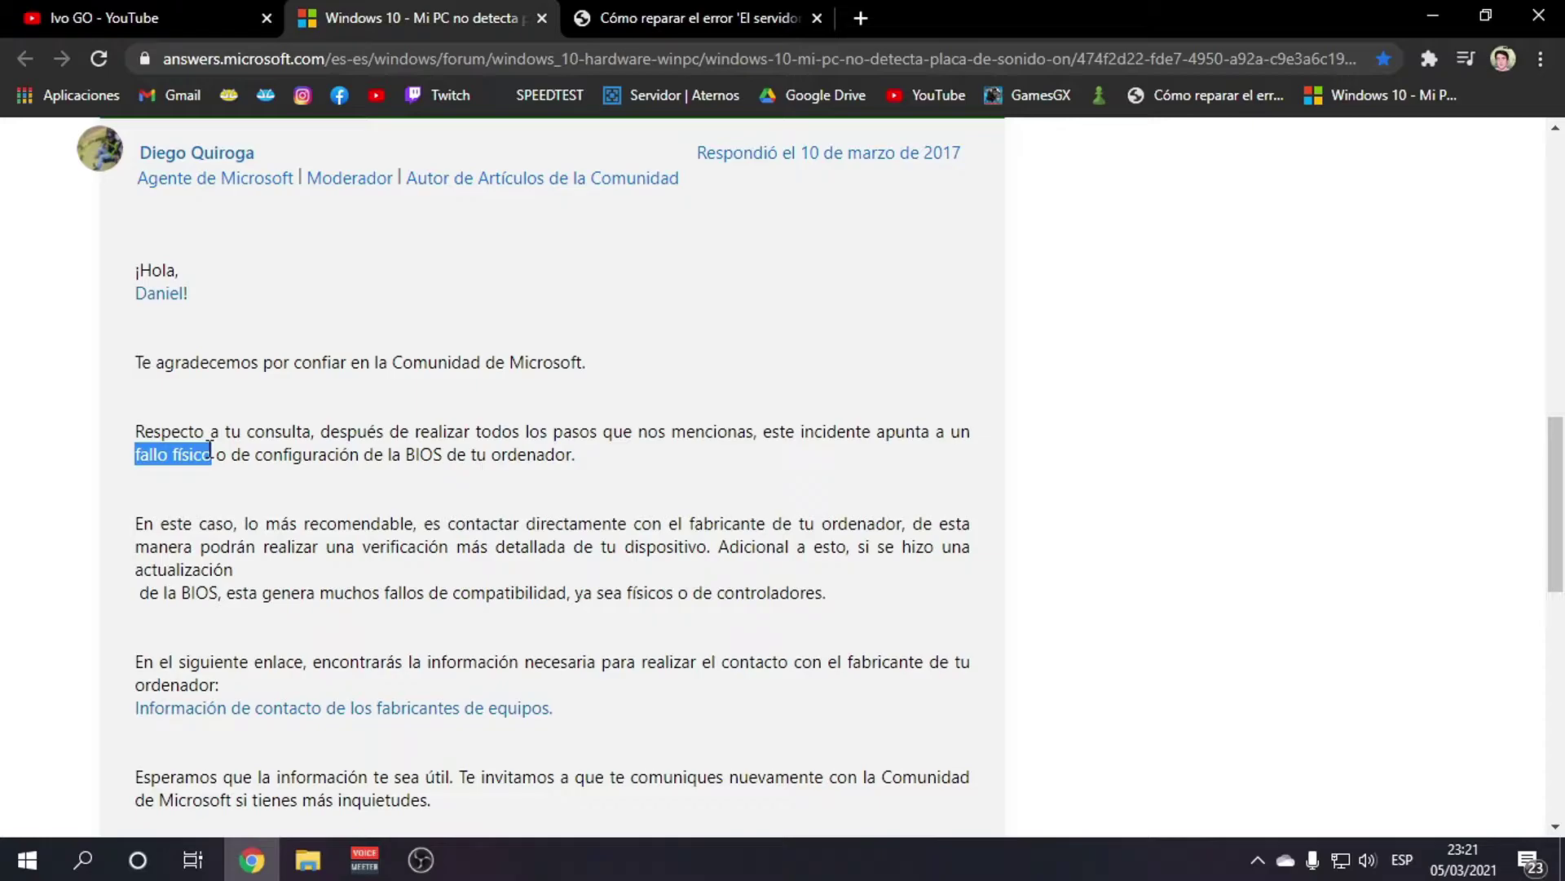
Examine the moderator's explanation of BIOS configuration and compatibility faults, highlighting the BIOS passage and "físicos o de controladores"
left_click_drag(233, 453, 573, 450)
left_click(611, 440)
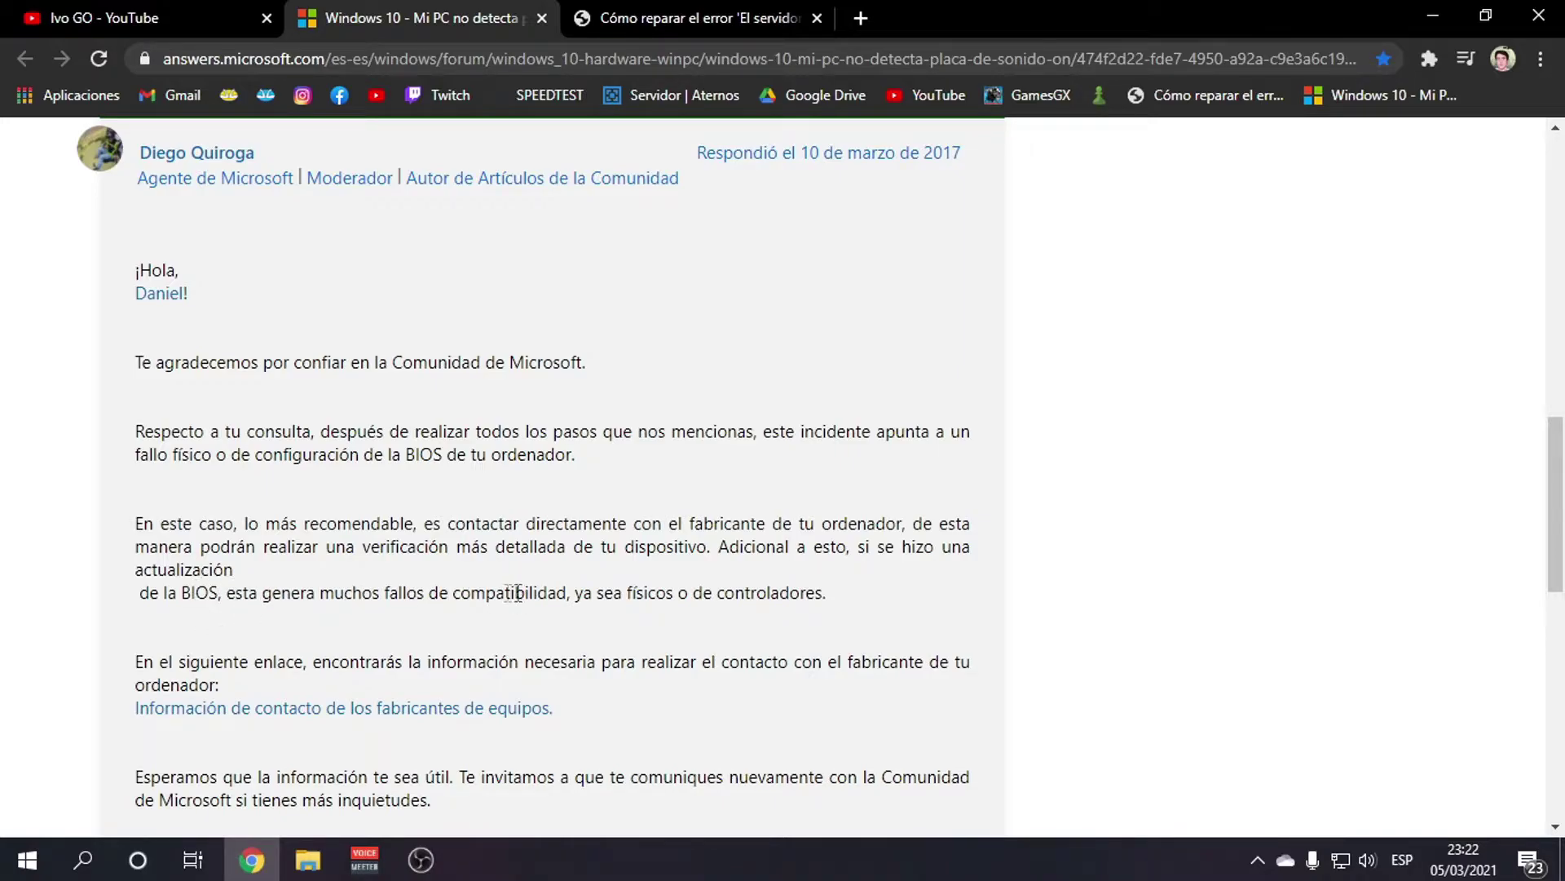
left_click_drag(571, 592, 318, 592)
left_click(318, 592)
left_click_drag(623, 592, 811, 593)
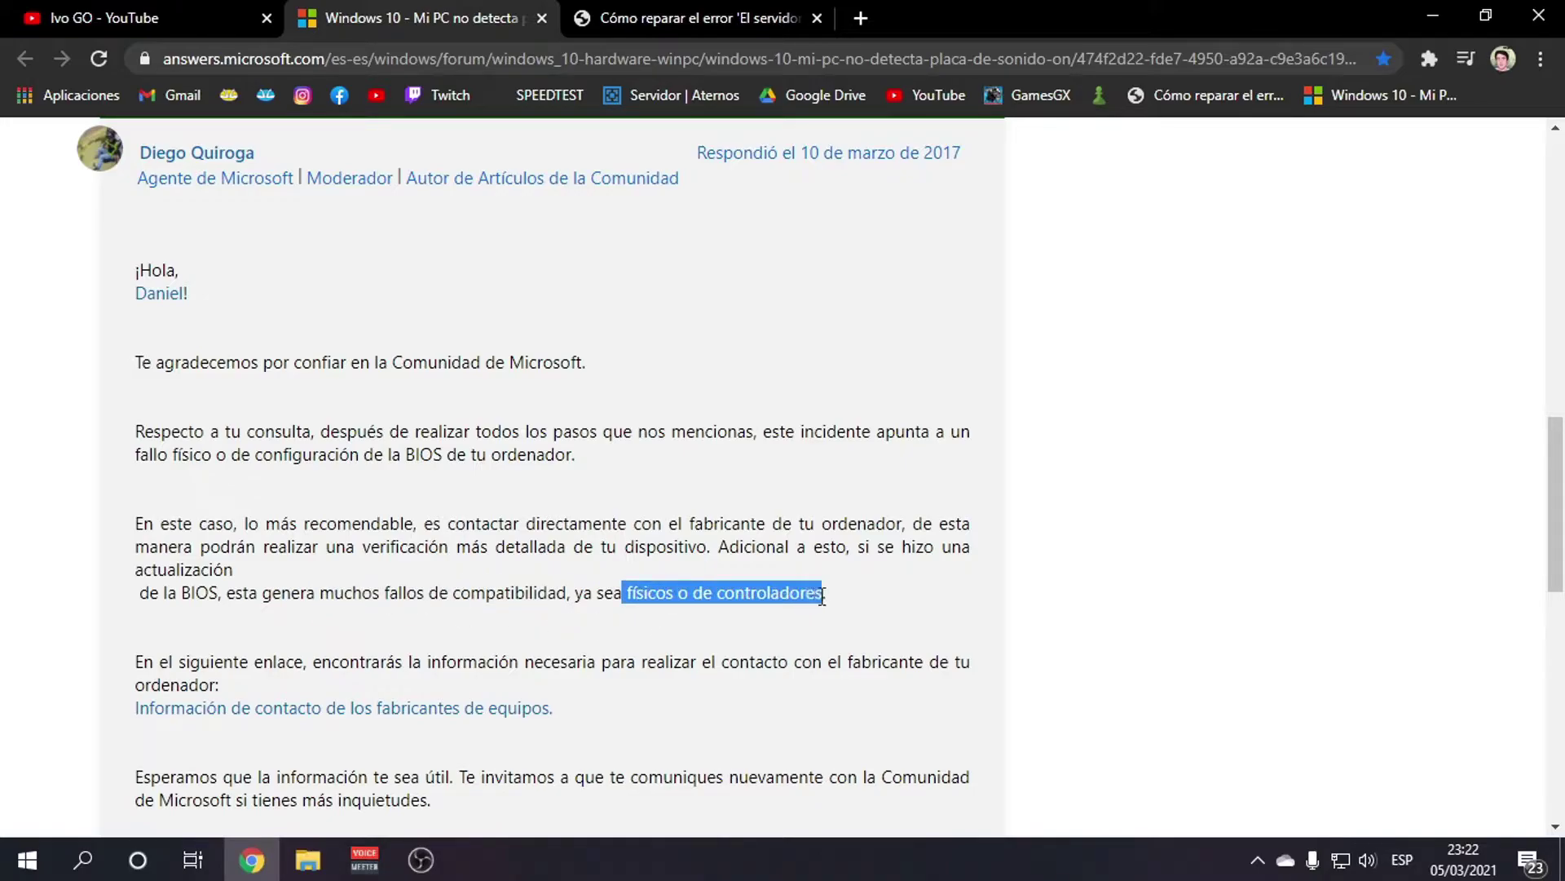
left_click(845, 605)
scroll(797, 623, "down", 1)
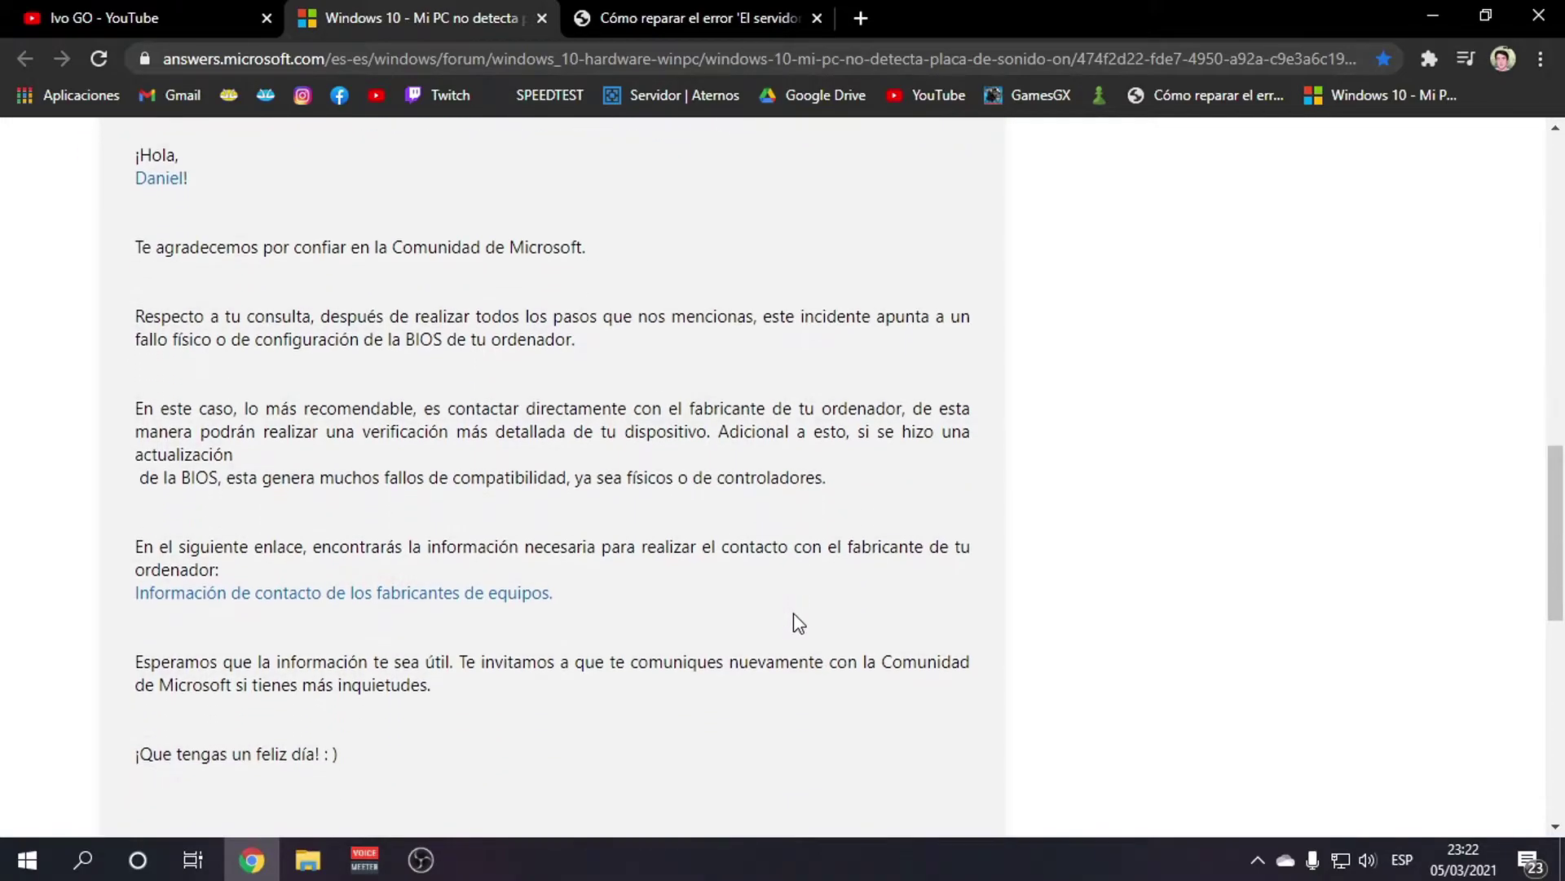
Review the sound card question from its title down to the moderator's reply, and close that page
scroll(787, 724, "up", 10)
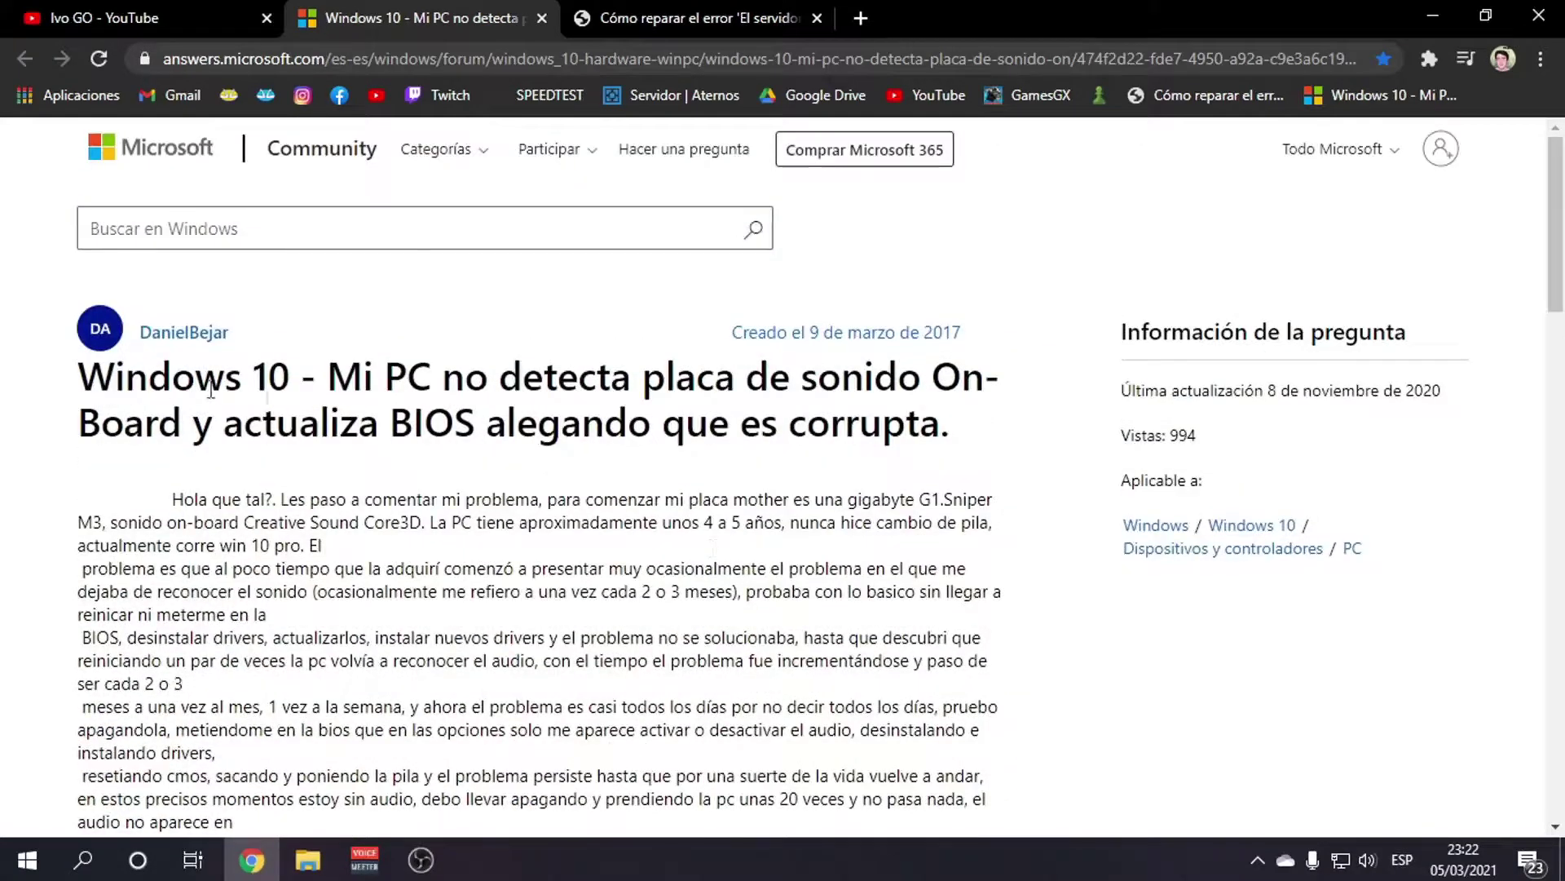
scroll(558, 294, "down", 4)
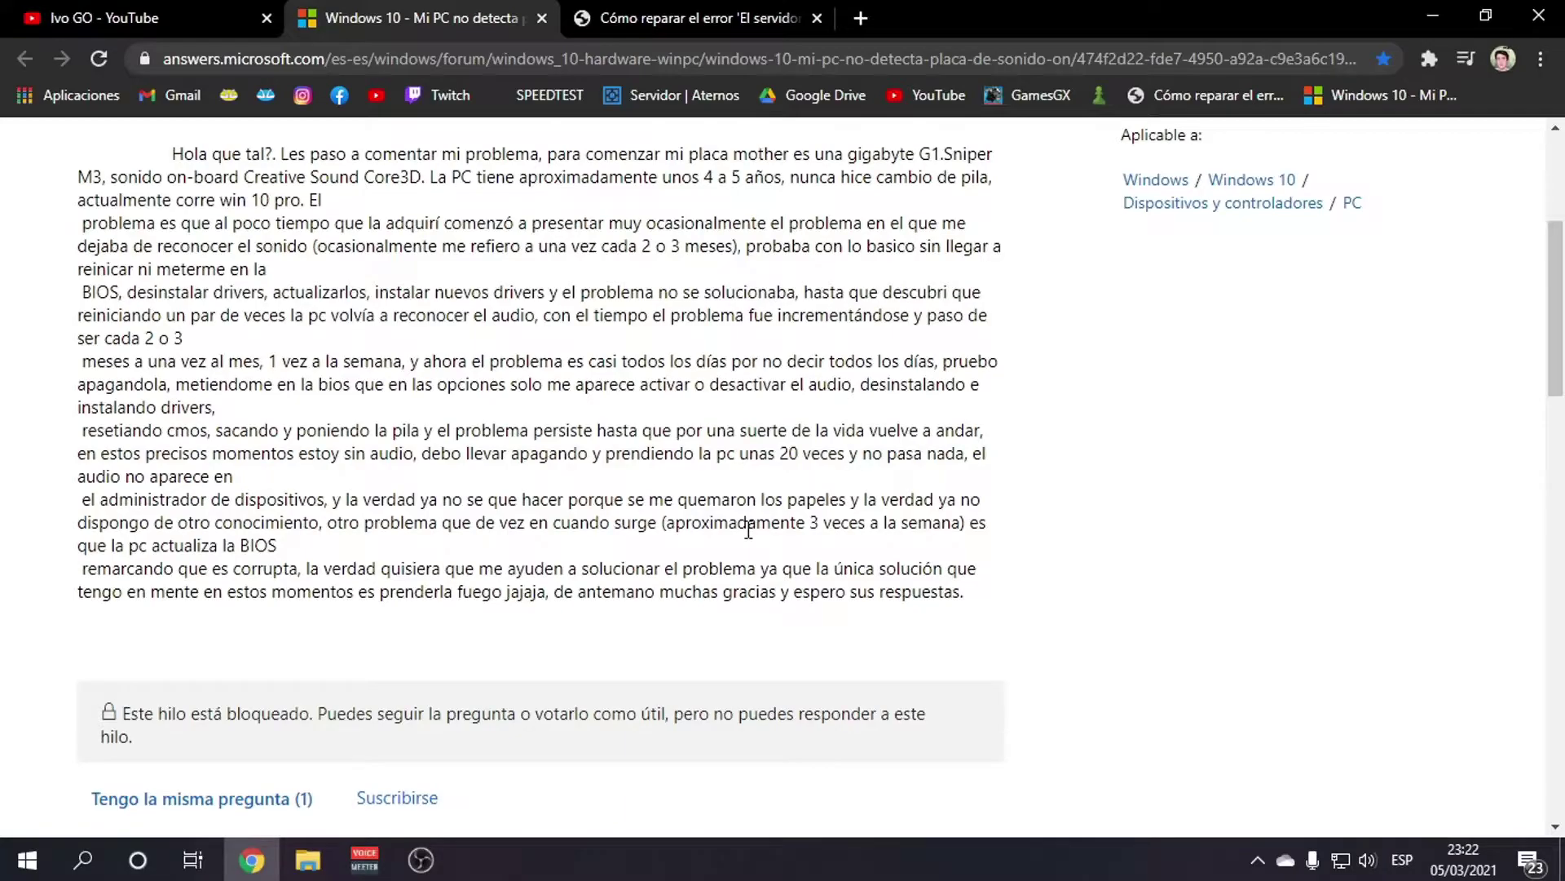
scroll(745, 538, "up", 4)
scroll(743, 545, "down", 14)
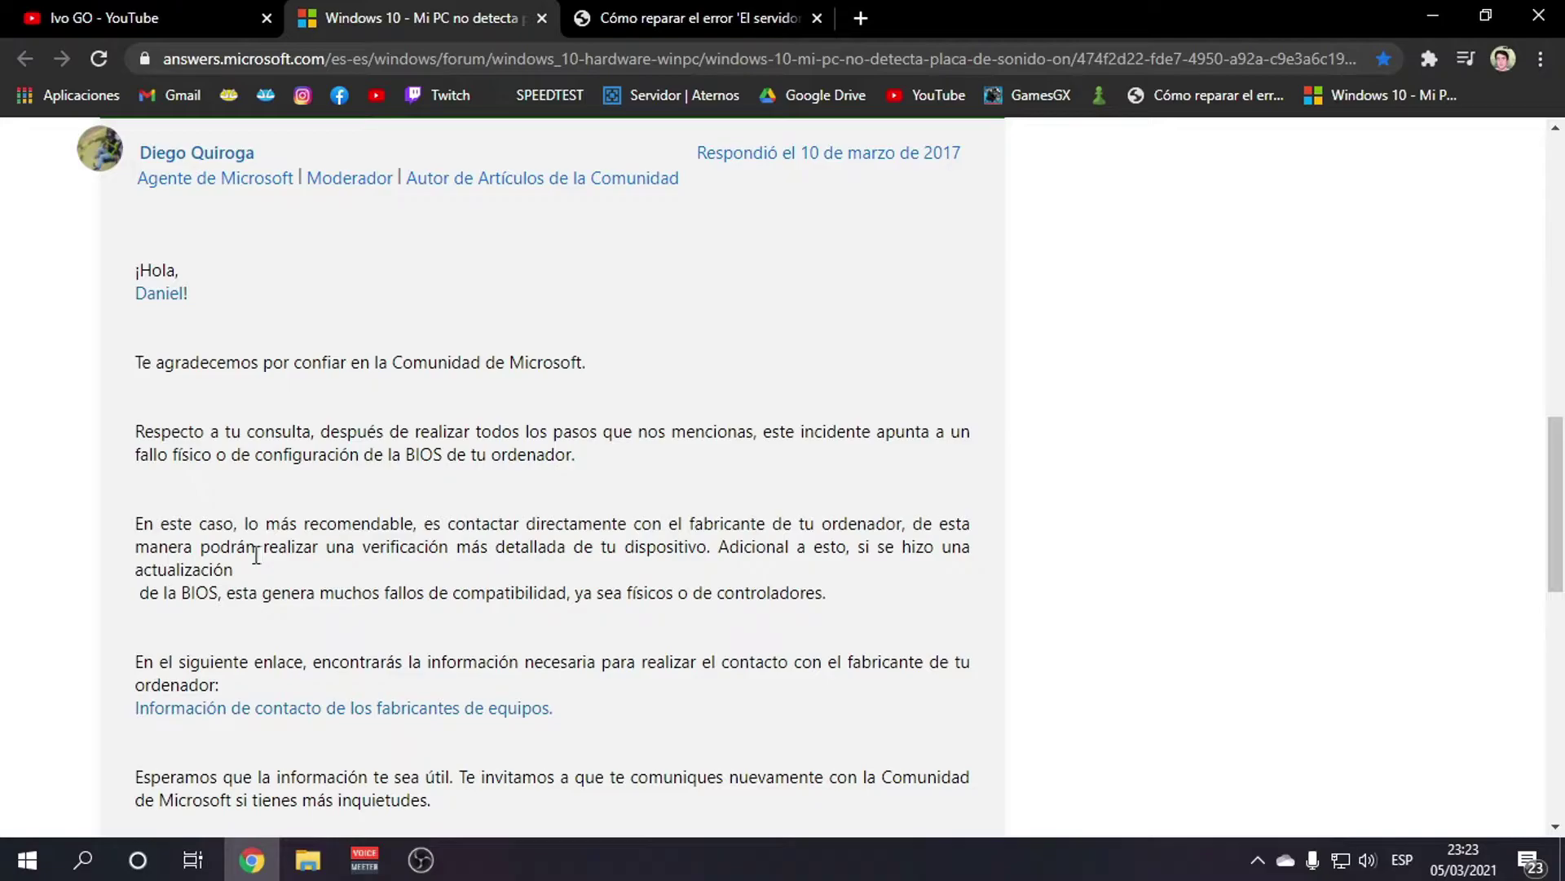
key("ctrl+w")
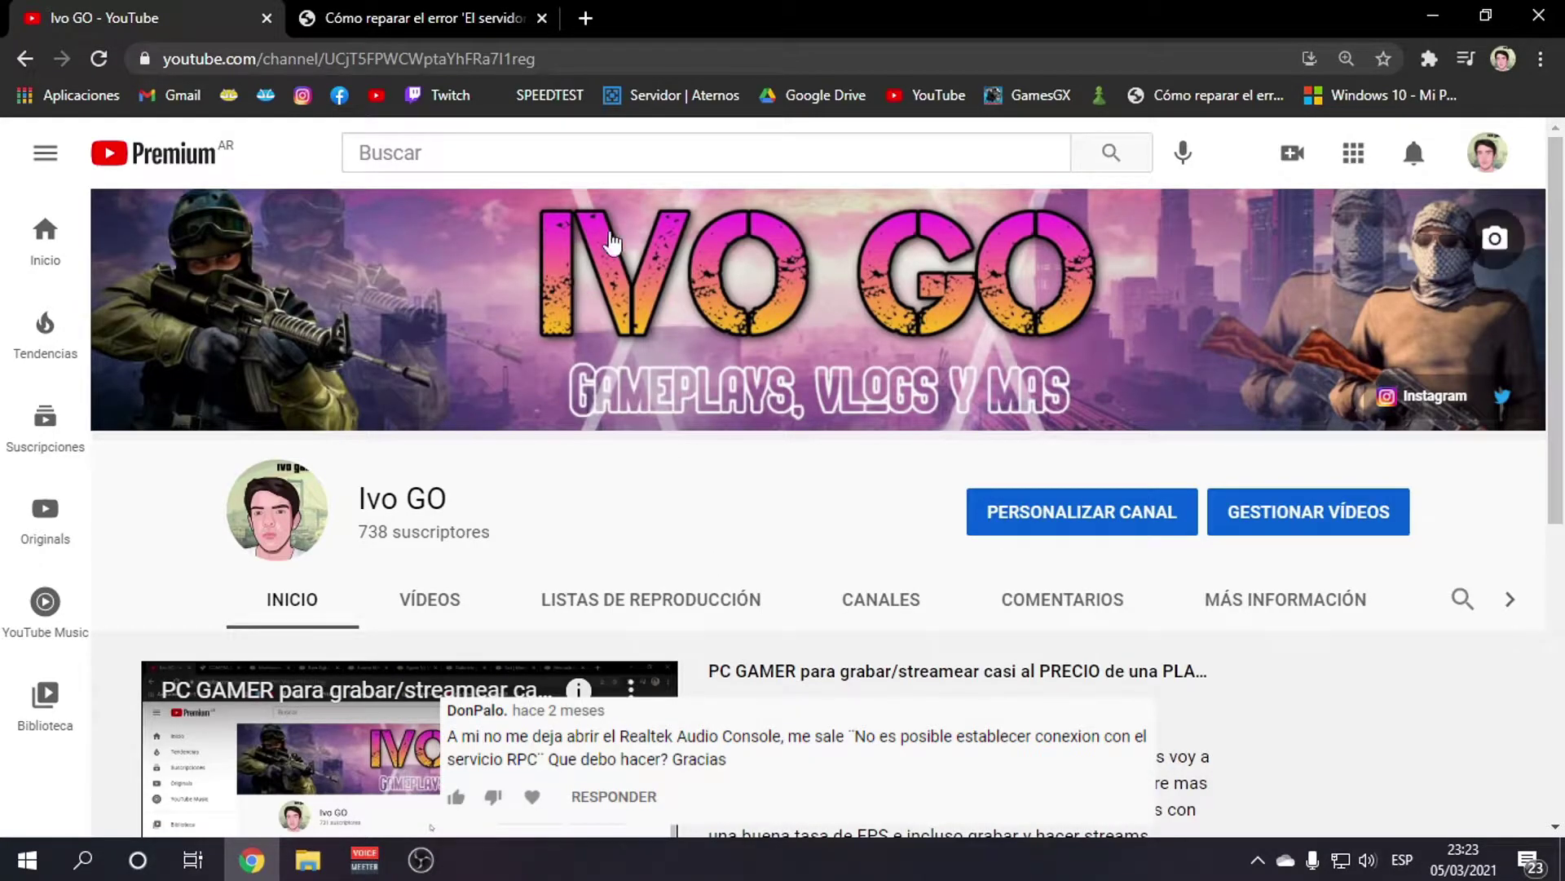
Switch to the RPC server error article and skim it from the title to the Servicio RPC section
key("ctrl+Tab")
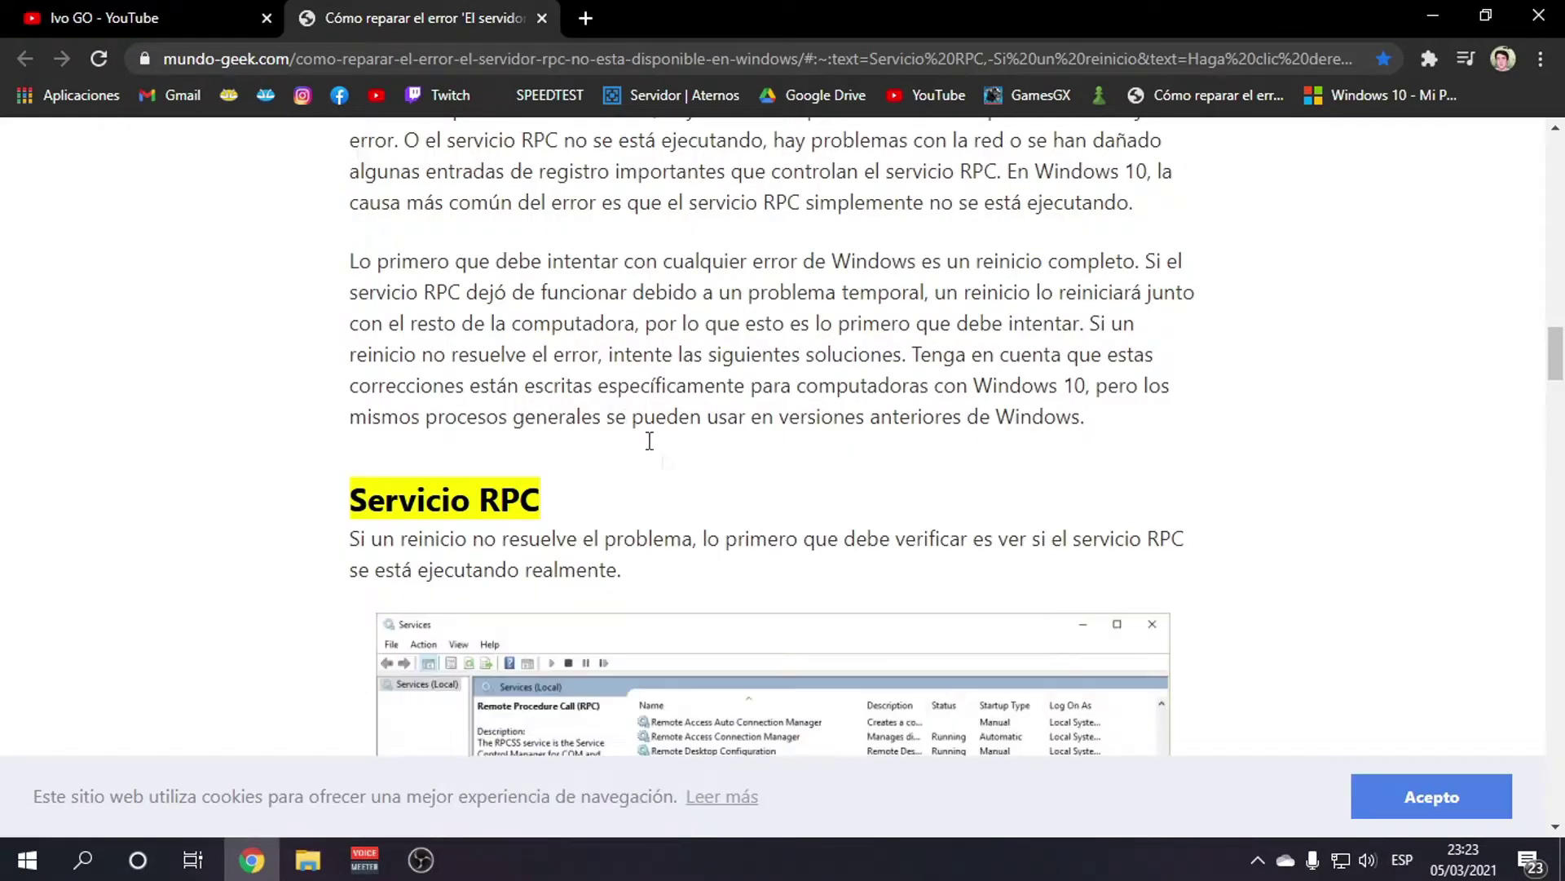
scroll(647, 443, "up", 15)
scroll(577, 397, "up", 10)
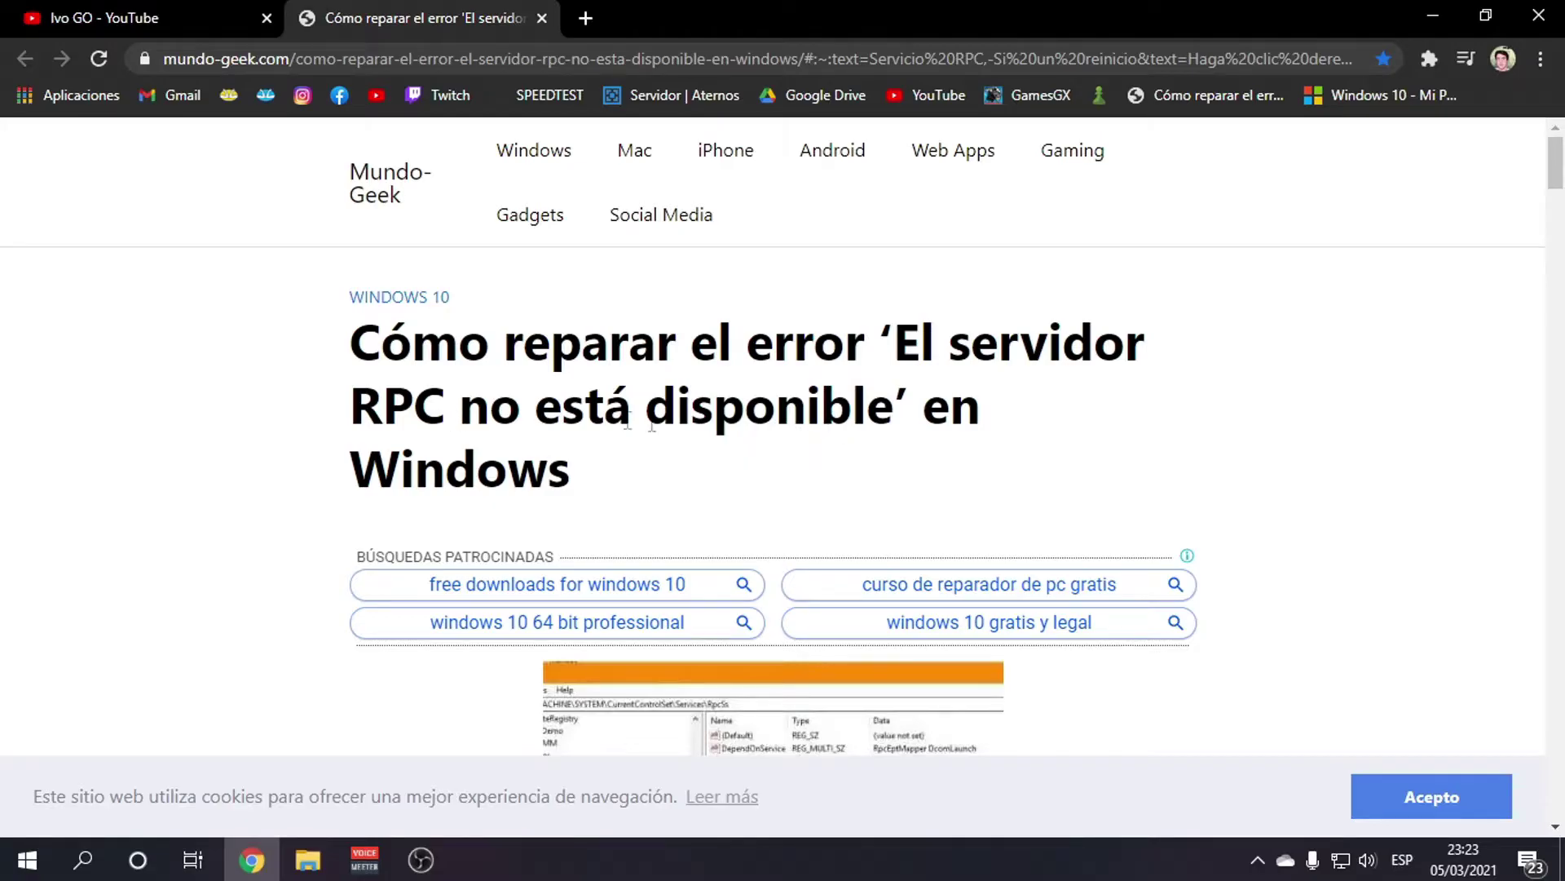
scroll(577, 465, "down", 8)
scroll(492, 499, "down", 15)
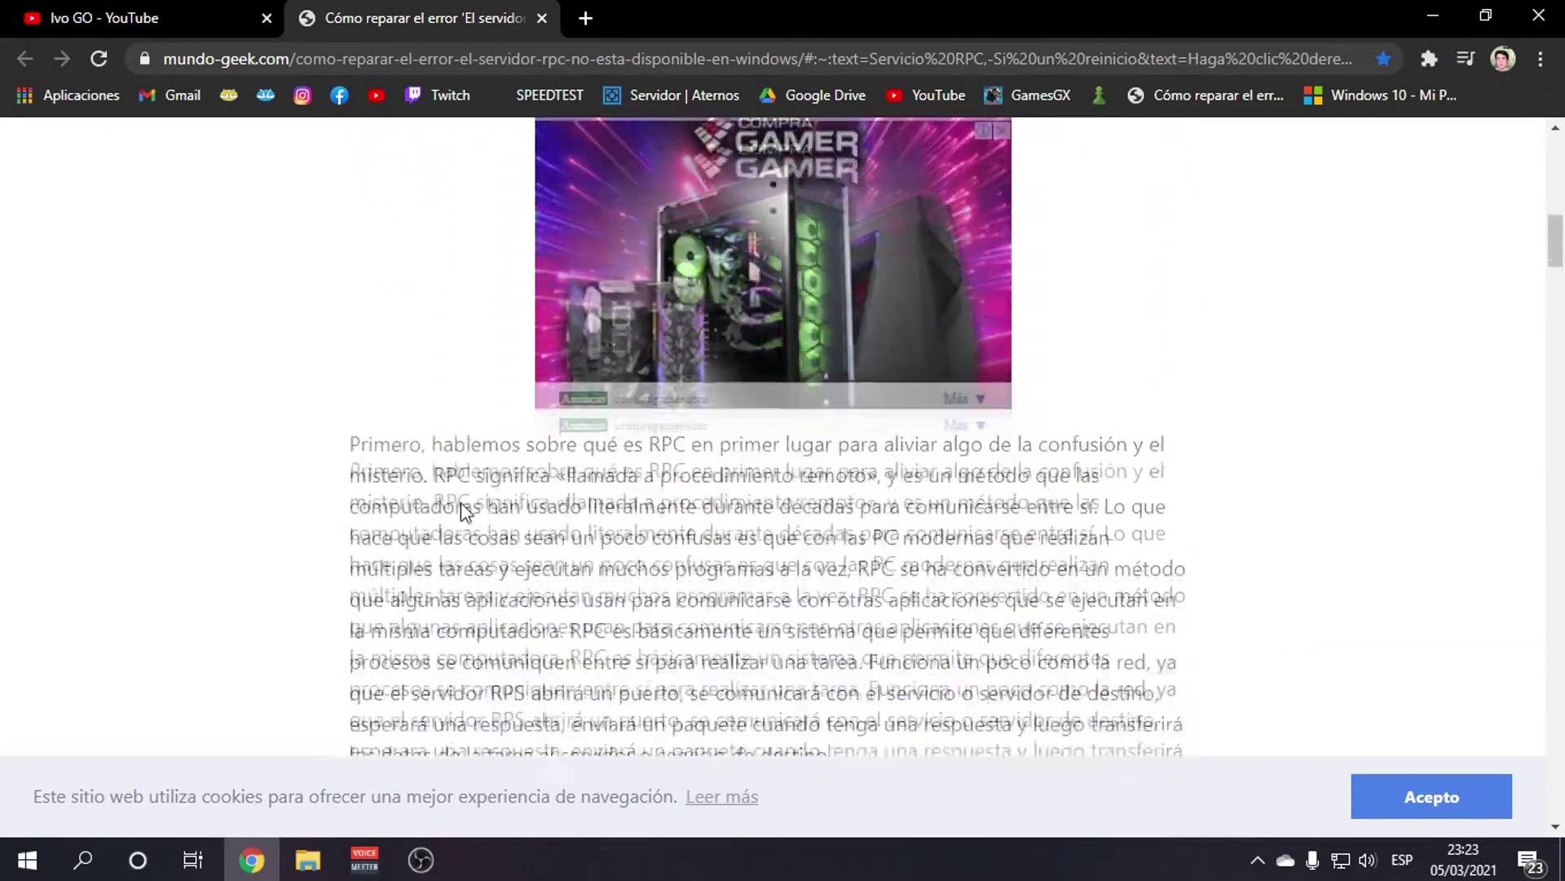
scroll(430, 504, "down", 10)
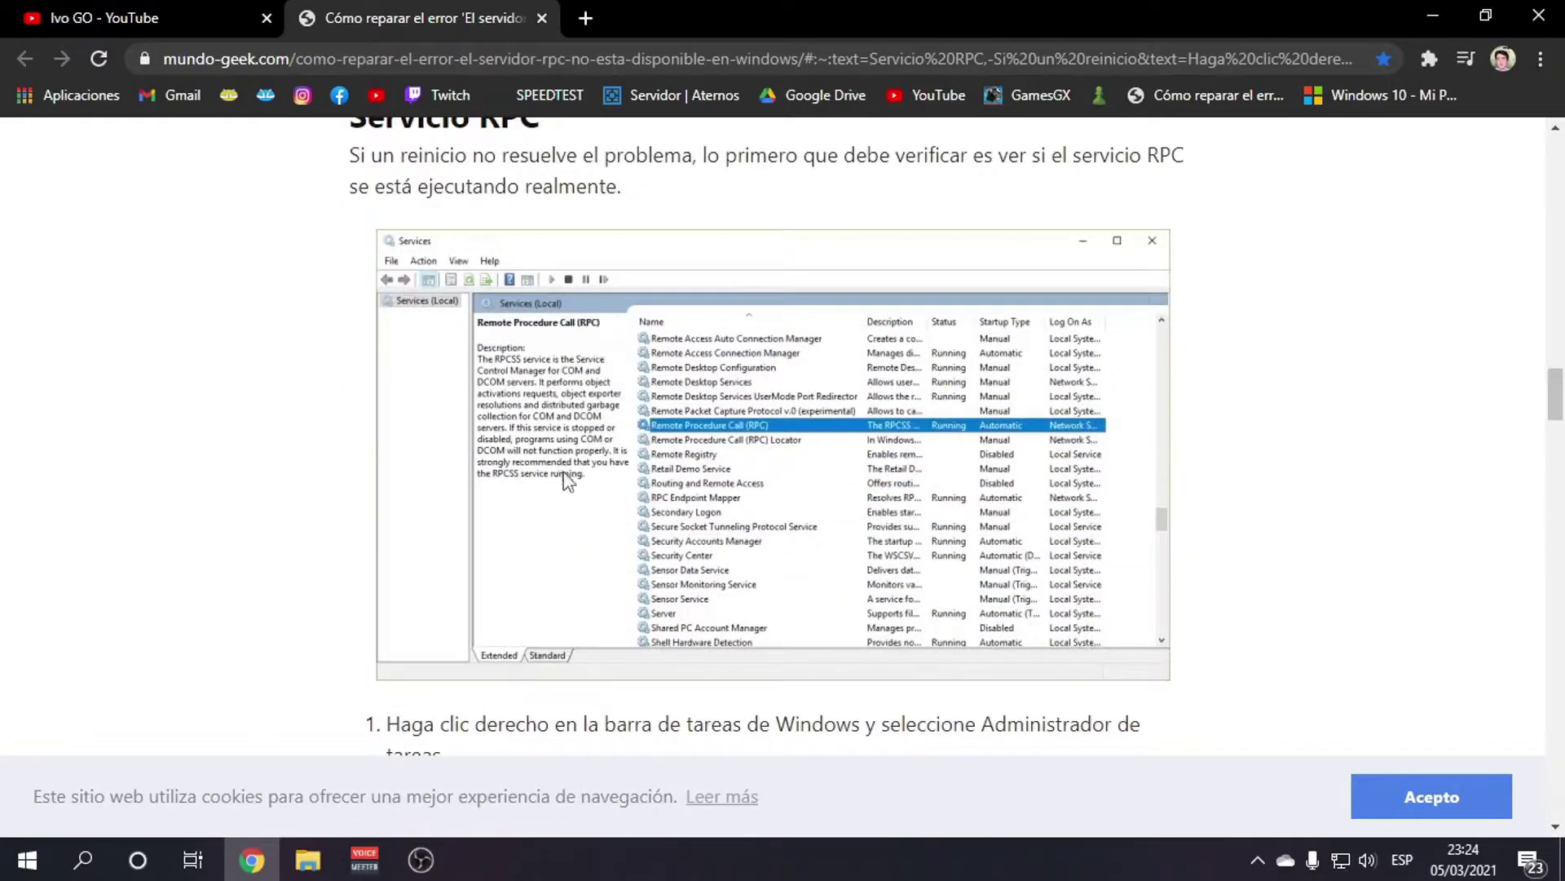
Examine the article's numbered instructions for checking the RPC service, highlighting them, and continue to the network problems section
scroll(232, 489, "down", 5)
left_click_drag(363, 252, 728, 512)
left_click(728, 512)
scroll(838, 563, "down", 2)
scroll(838, 562, "down", 9)
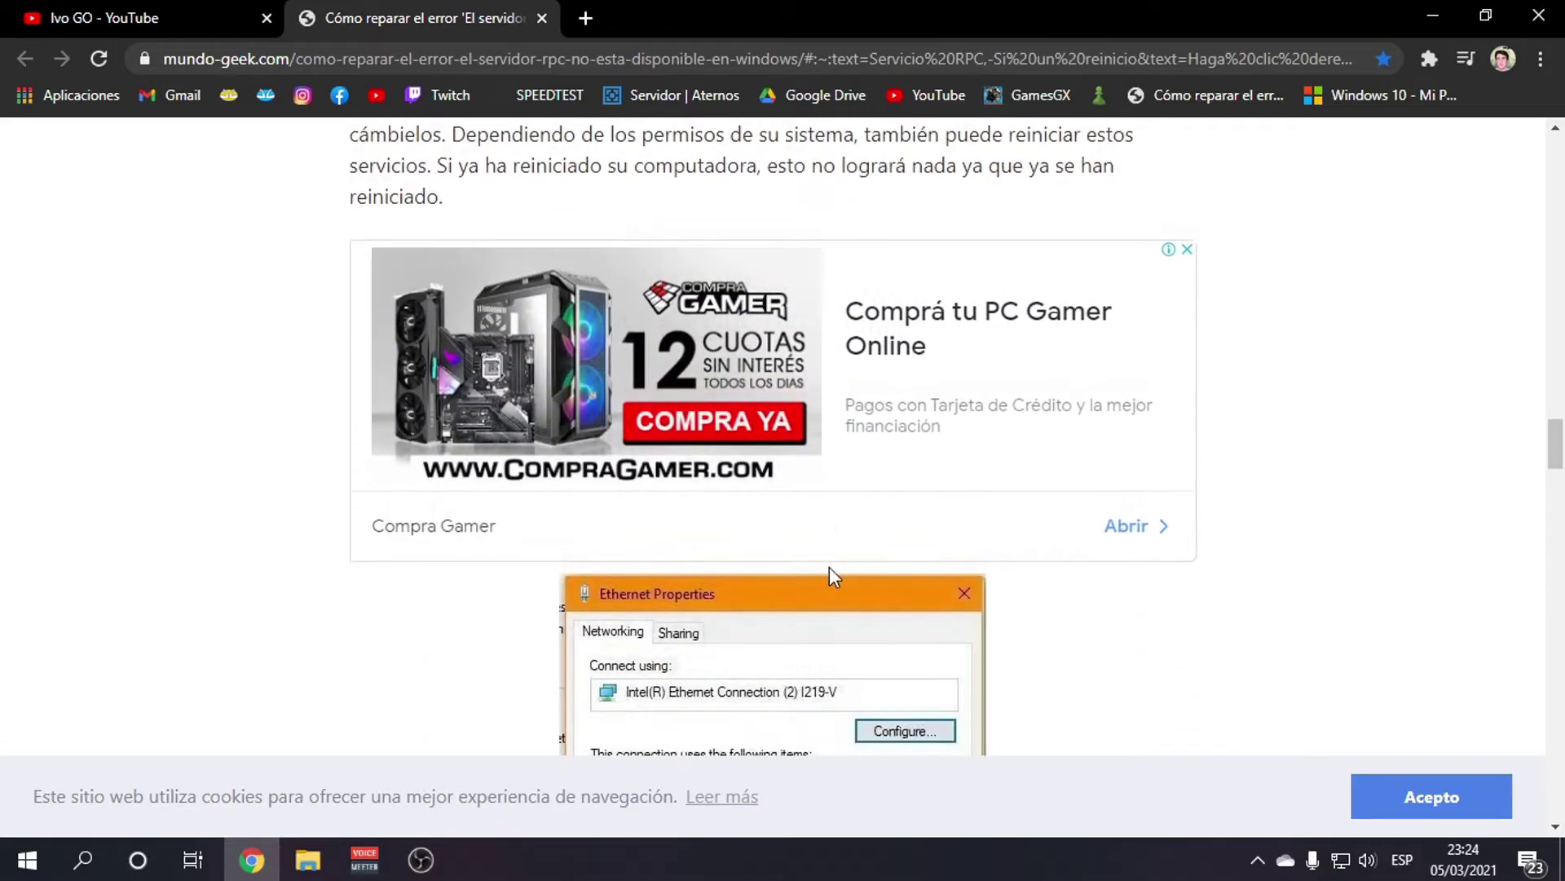
scroll(830, 567, "down", 4)
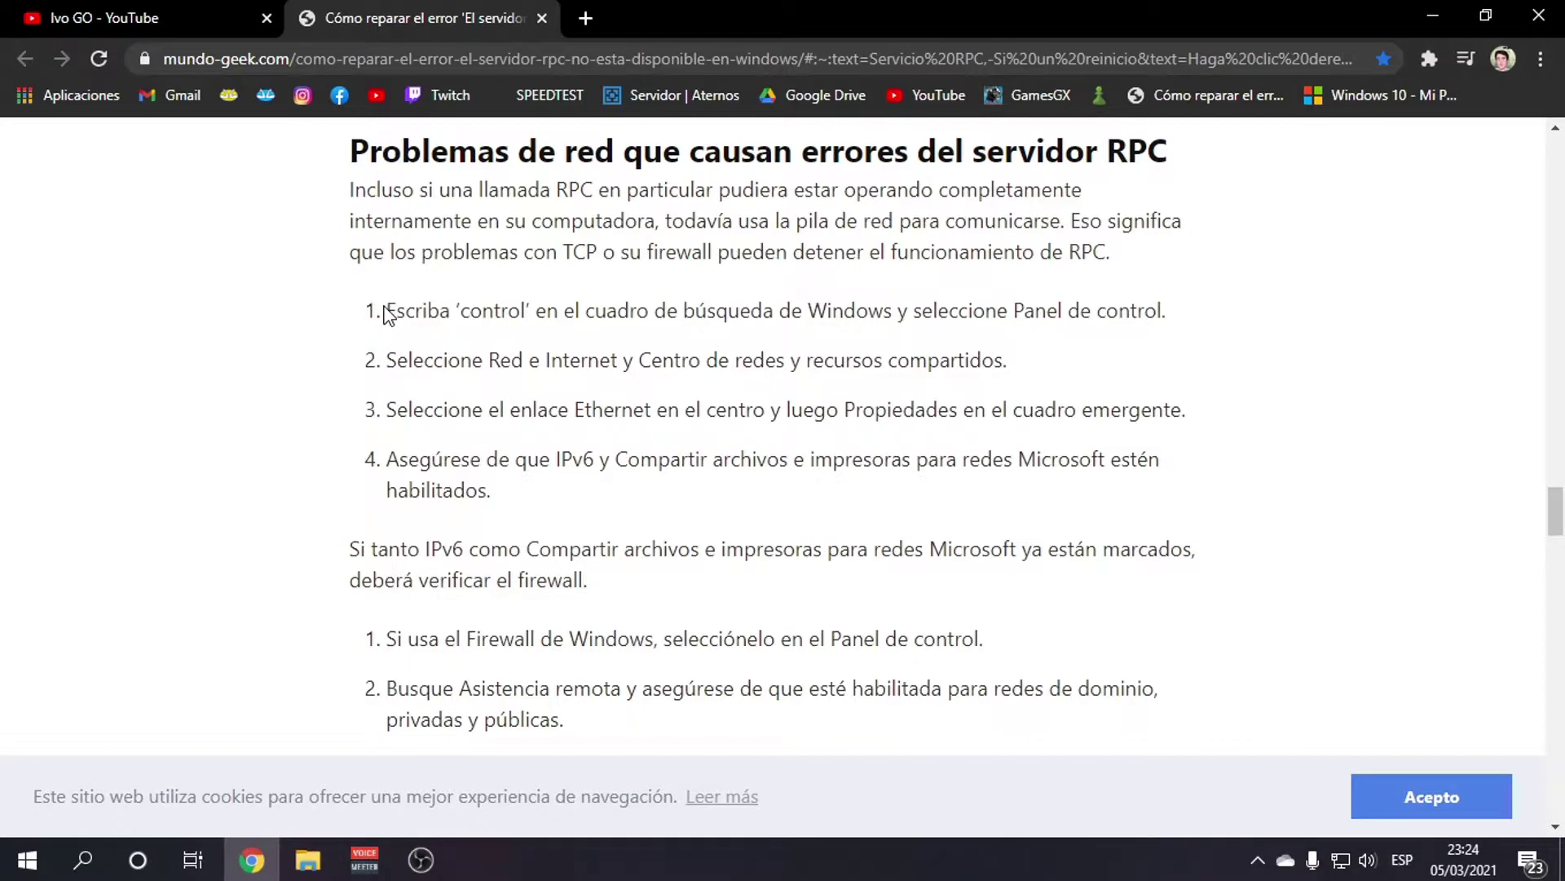
Highlight the four steps under "Problemas de red que causan errores del servidor RPC" and look over the firewall checks
left_click_drag(384, 311, 529, 507)
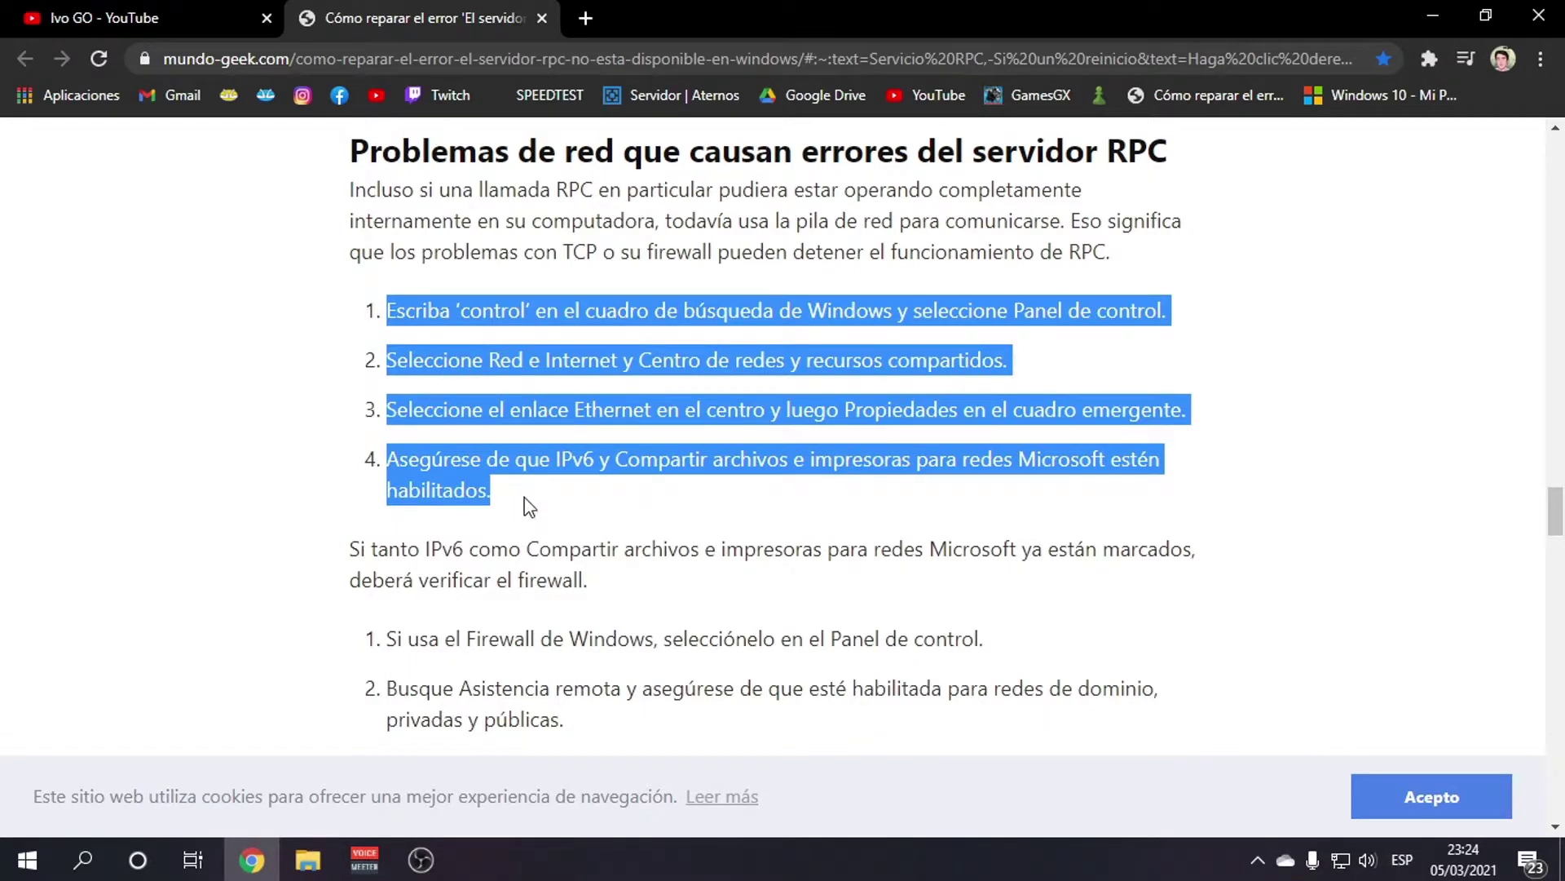
left_click(529, 507)
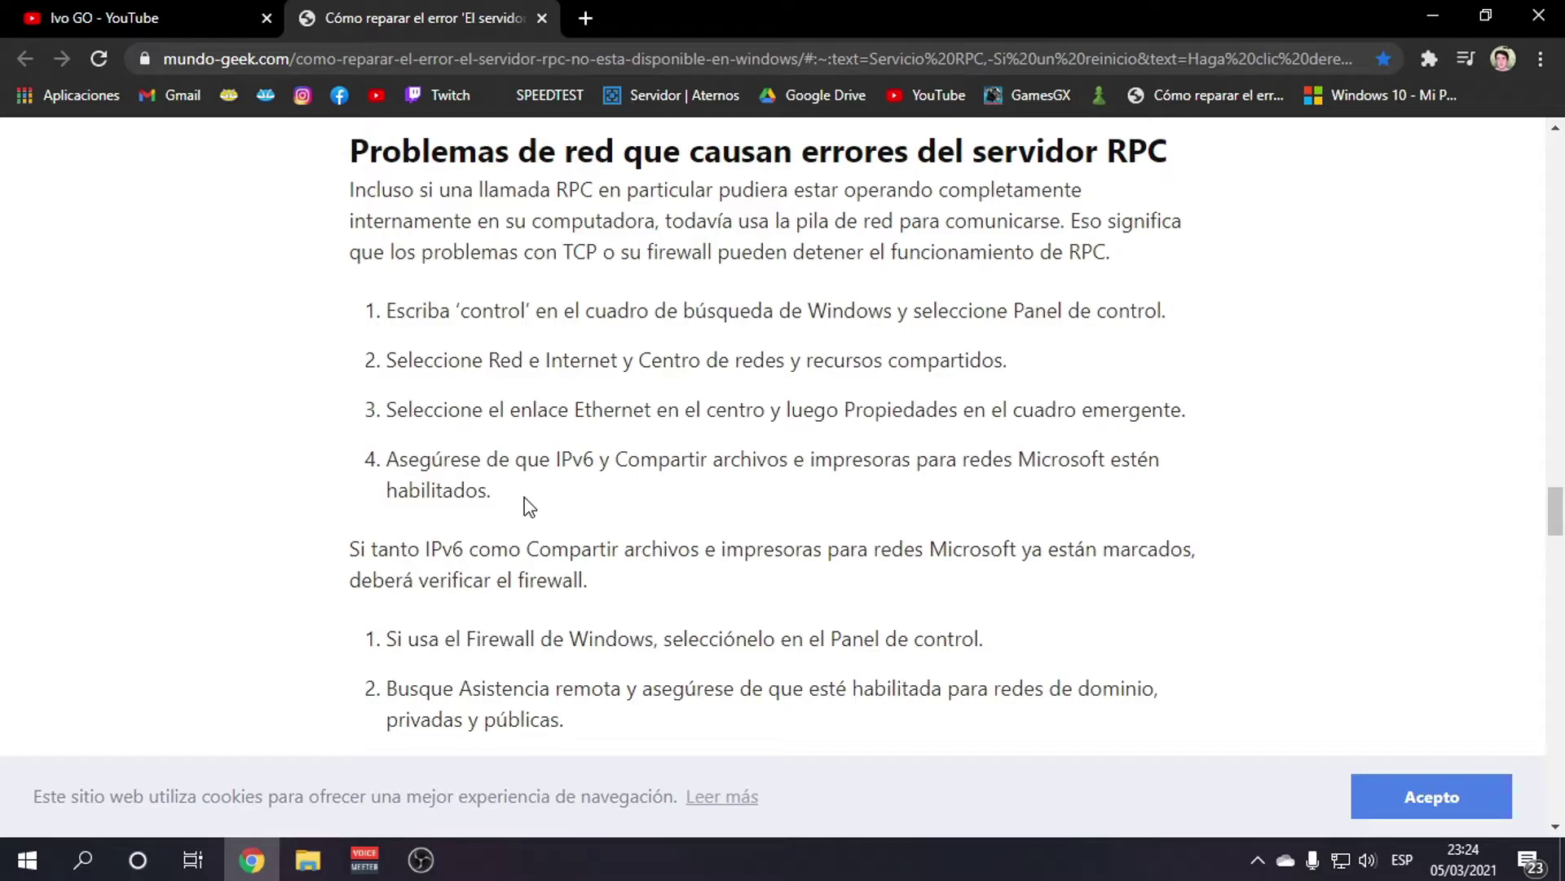
left_click_drag(509, 494, 367, 306)
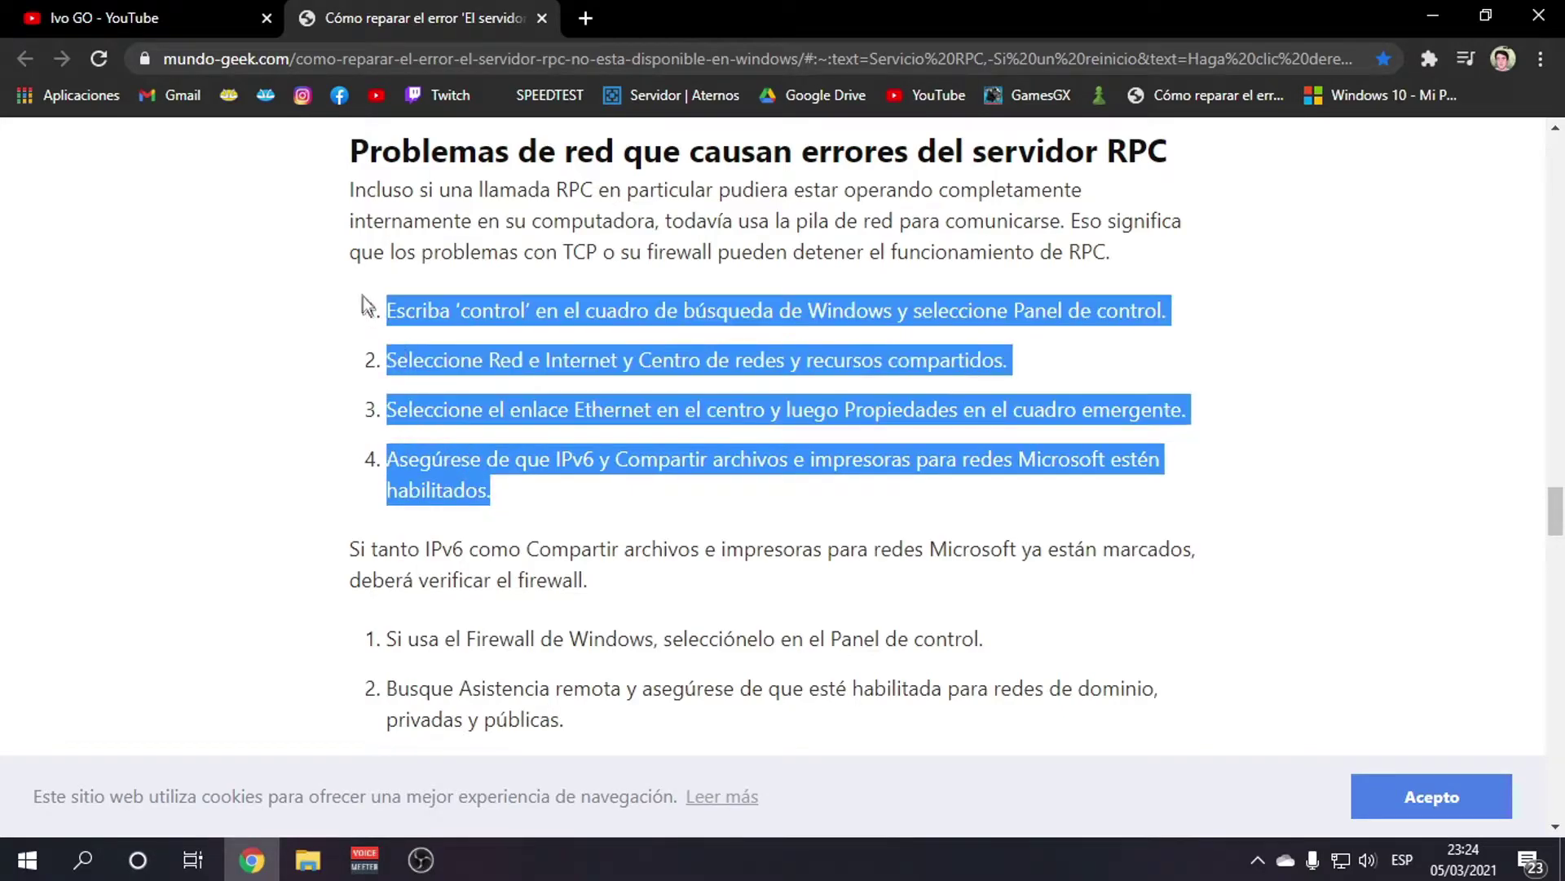
scroll(550, 510, "down", 2)
scroll(550, 511, "down", 3)
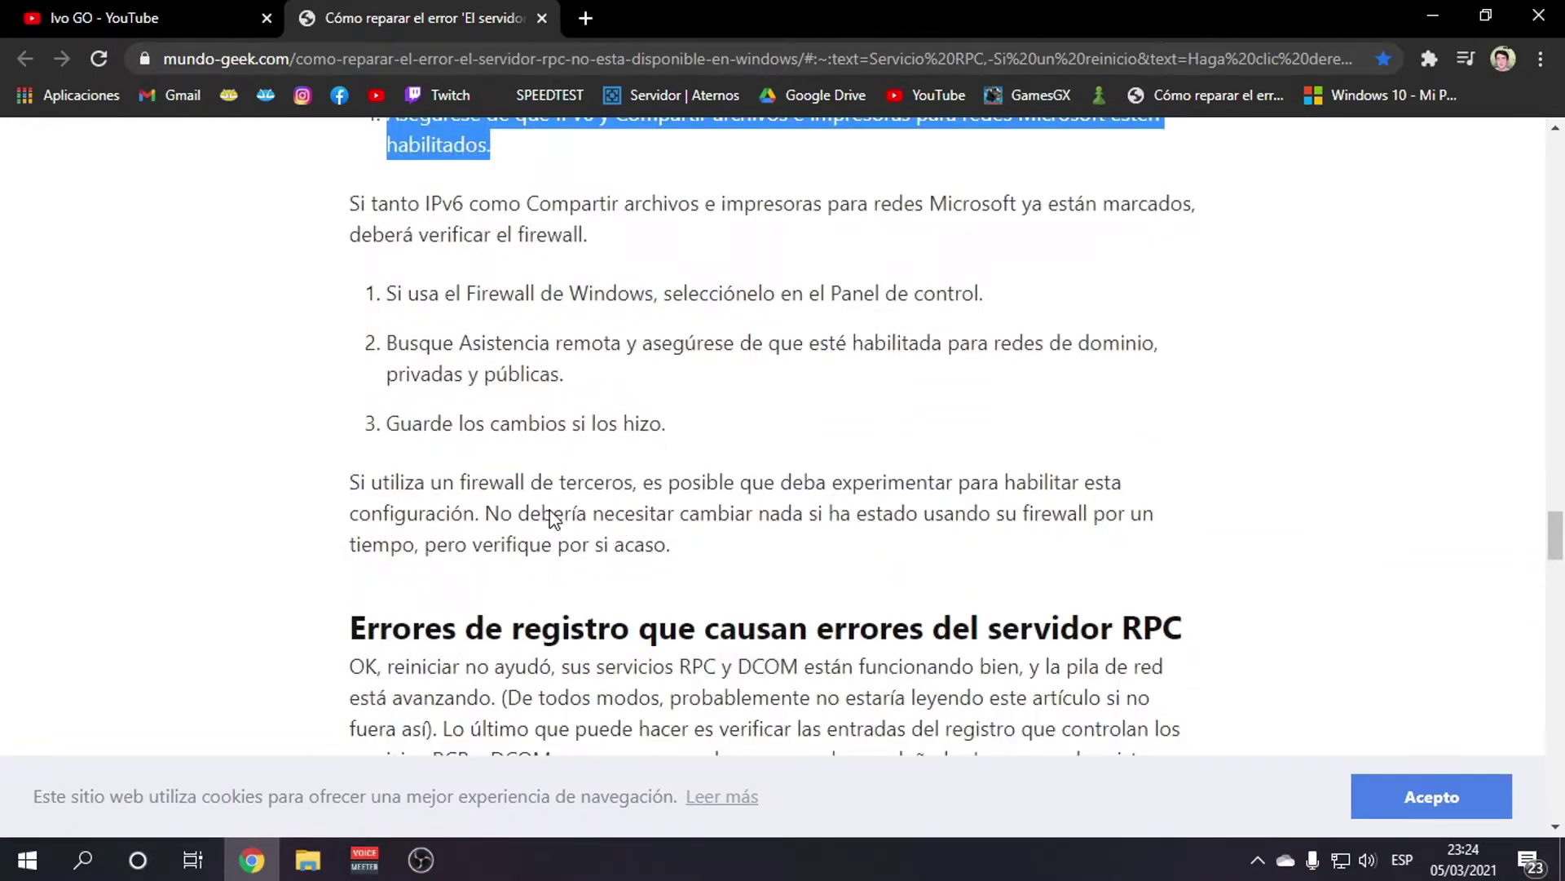
left_click(545, 522)
Skim the registry error section, return to the Ethernet properties illustration, and close the RPC article
scroll(544, 522, "down", 6)
scroll(465, 569, "down", 15)
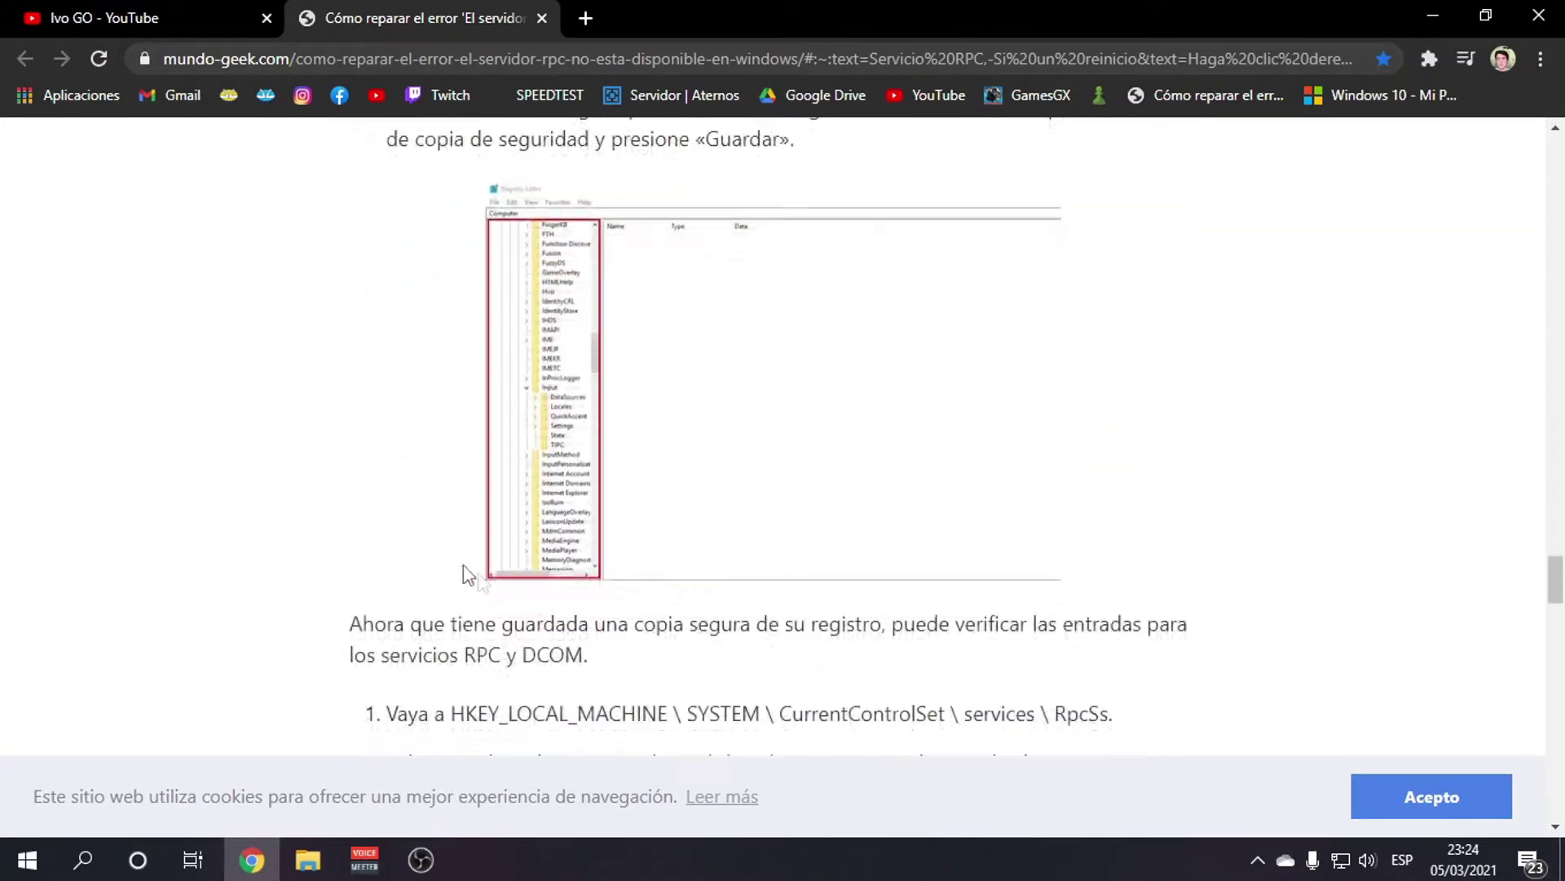
scroll(381, 634, "up", 20)
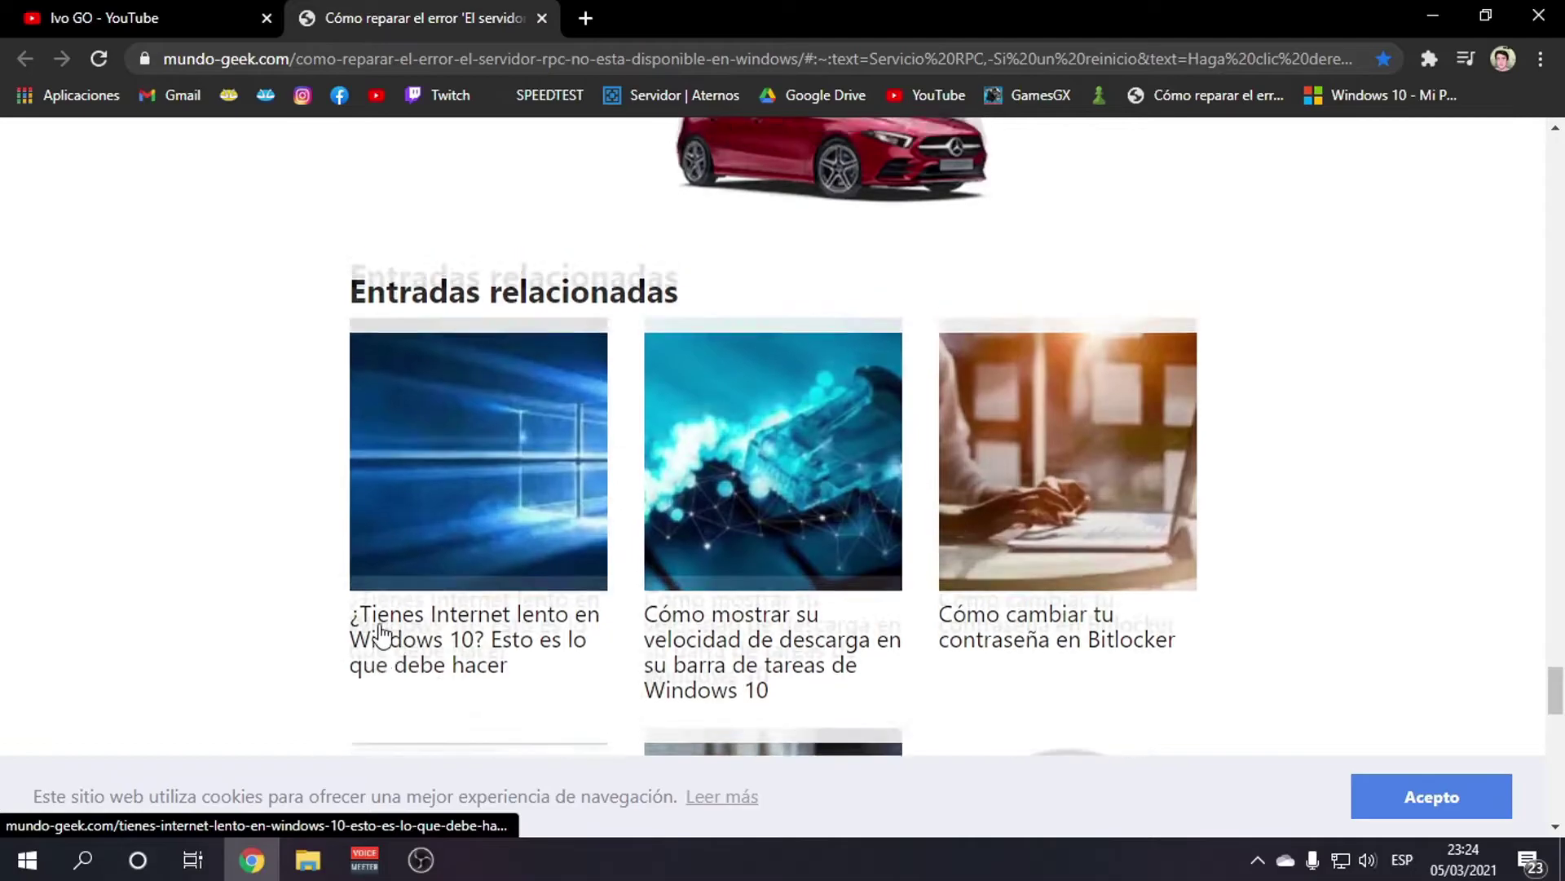
scroll(381, 634, "up", 5)
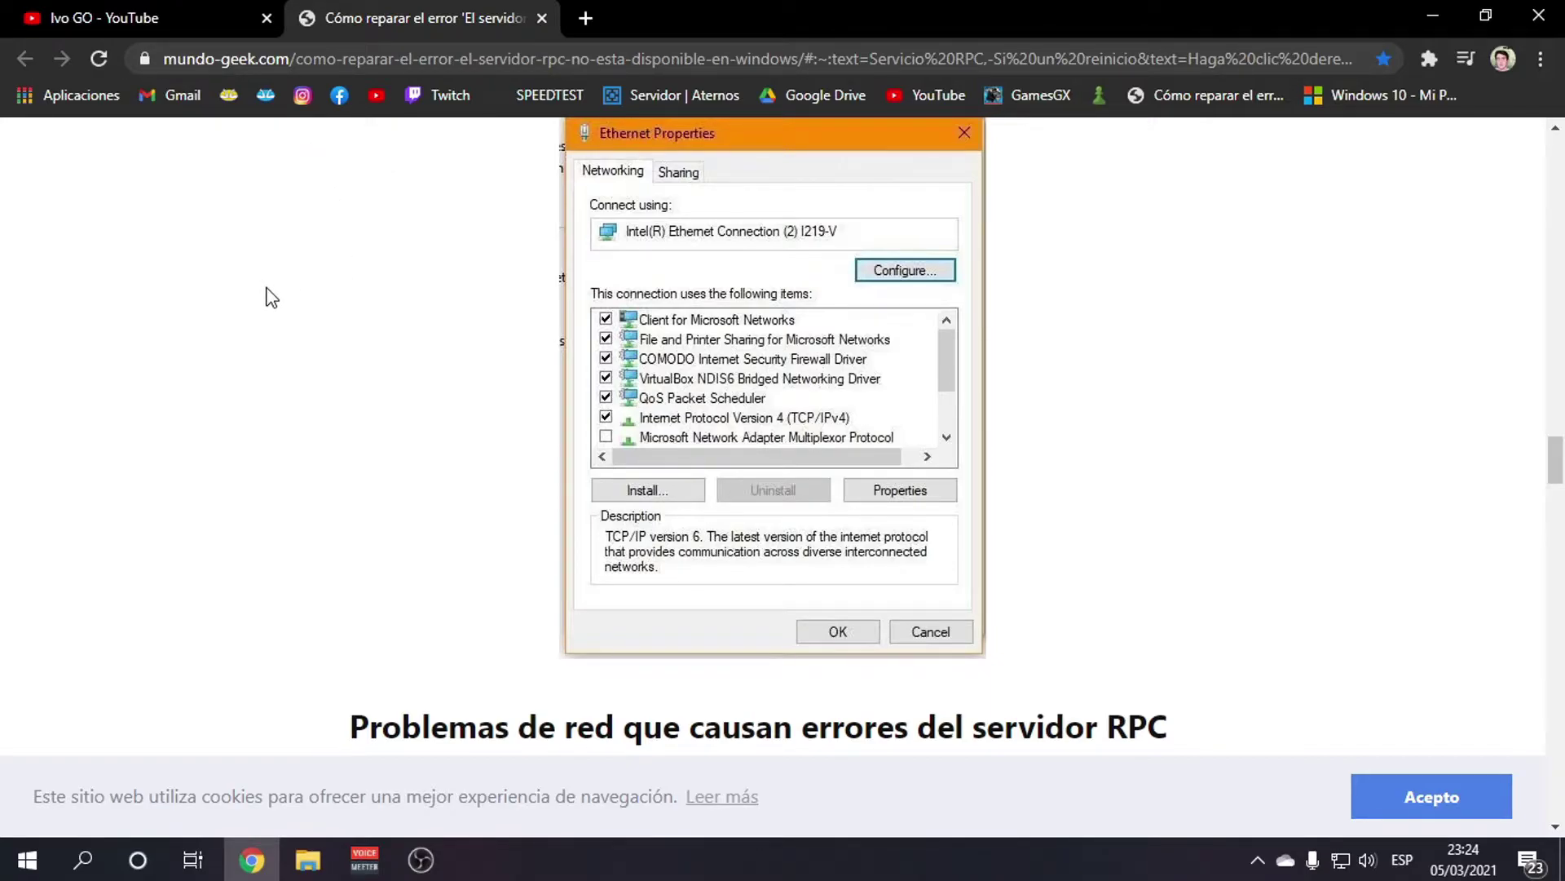
left_click(541, 18)
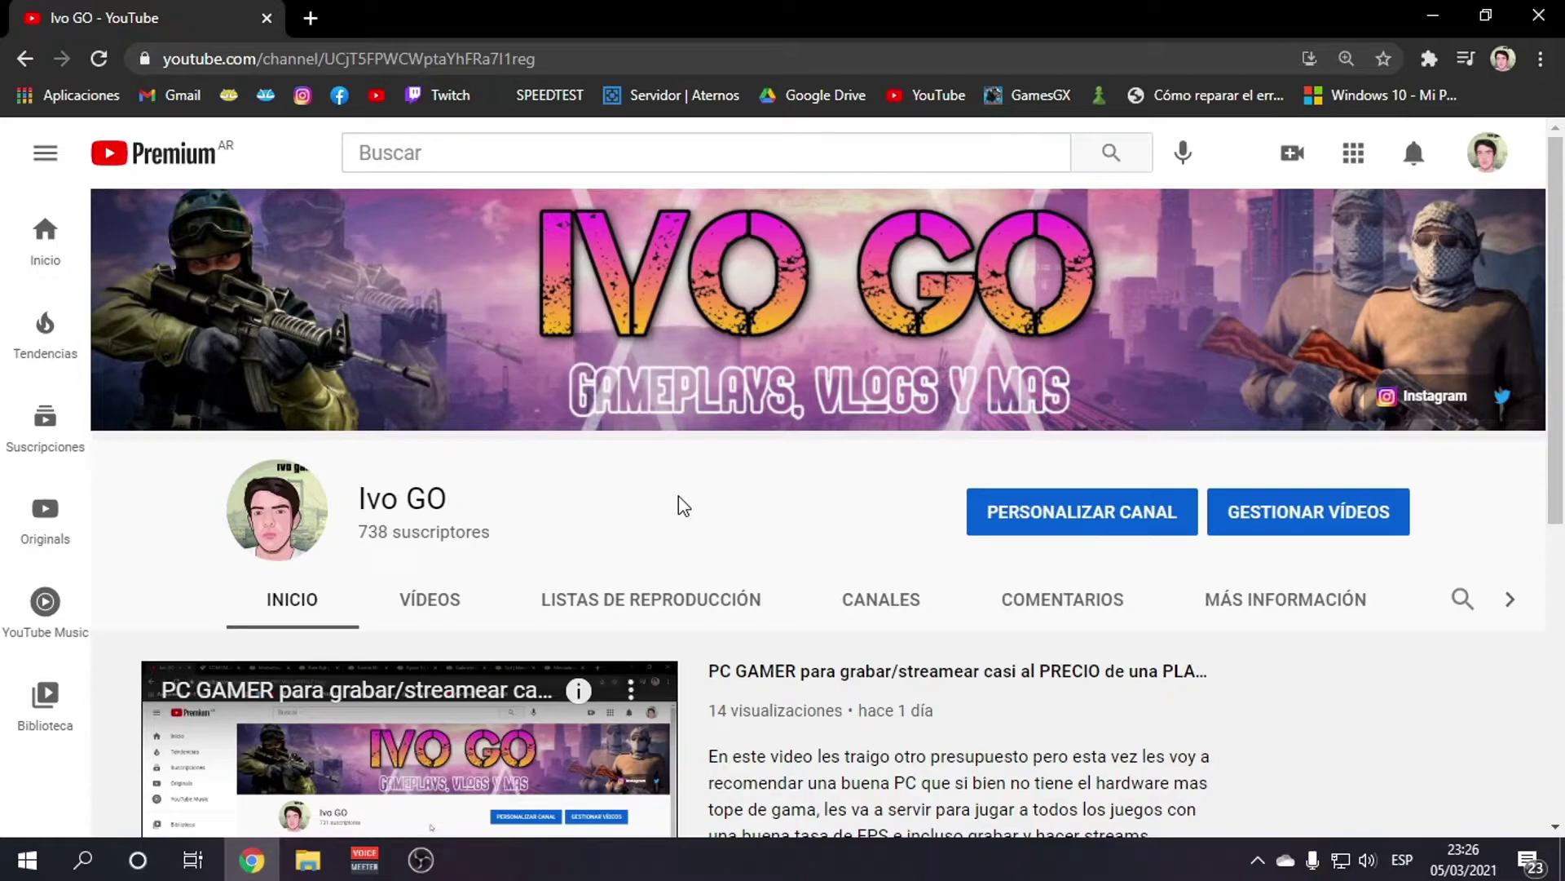
Search Windows for msinfo32 and open Información del sistema
left_click(84, 859)
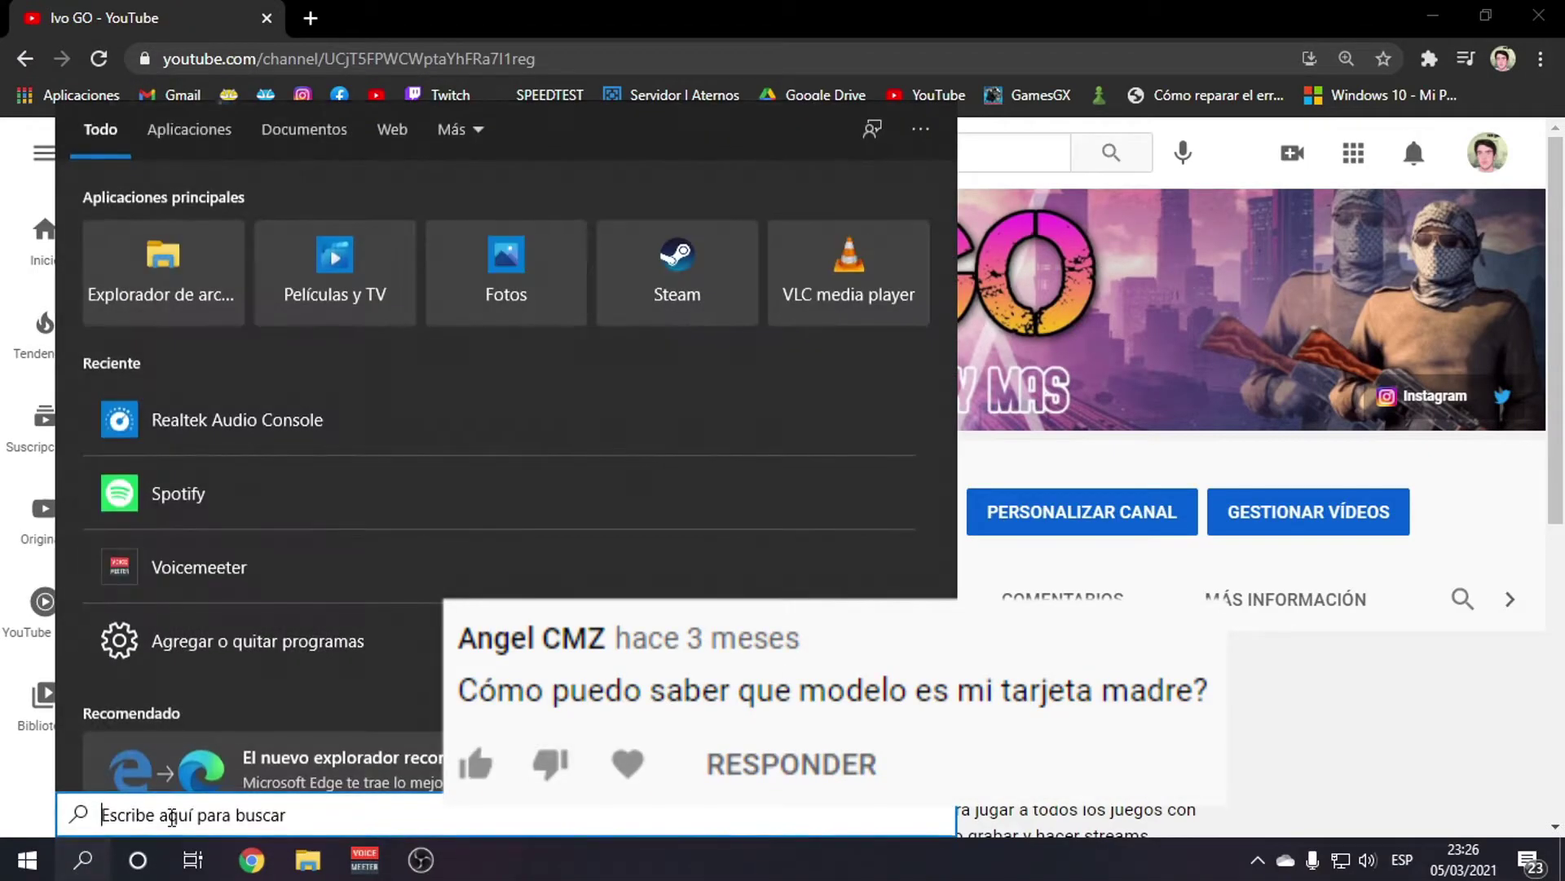
type("msing")
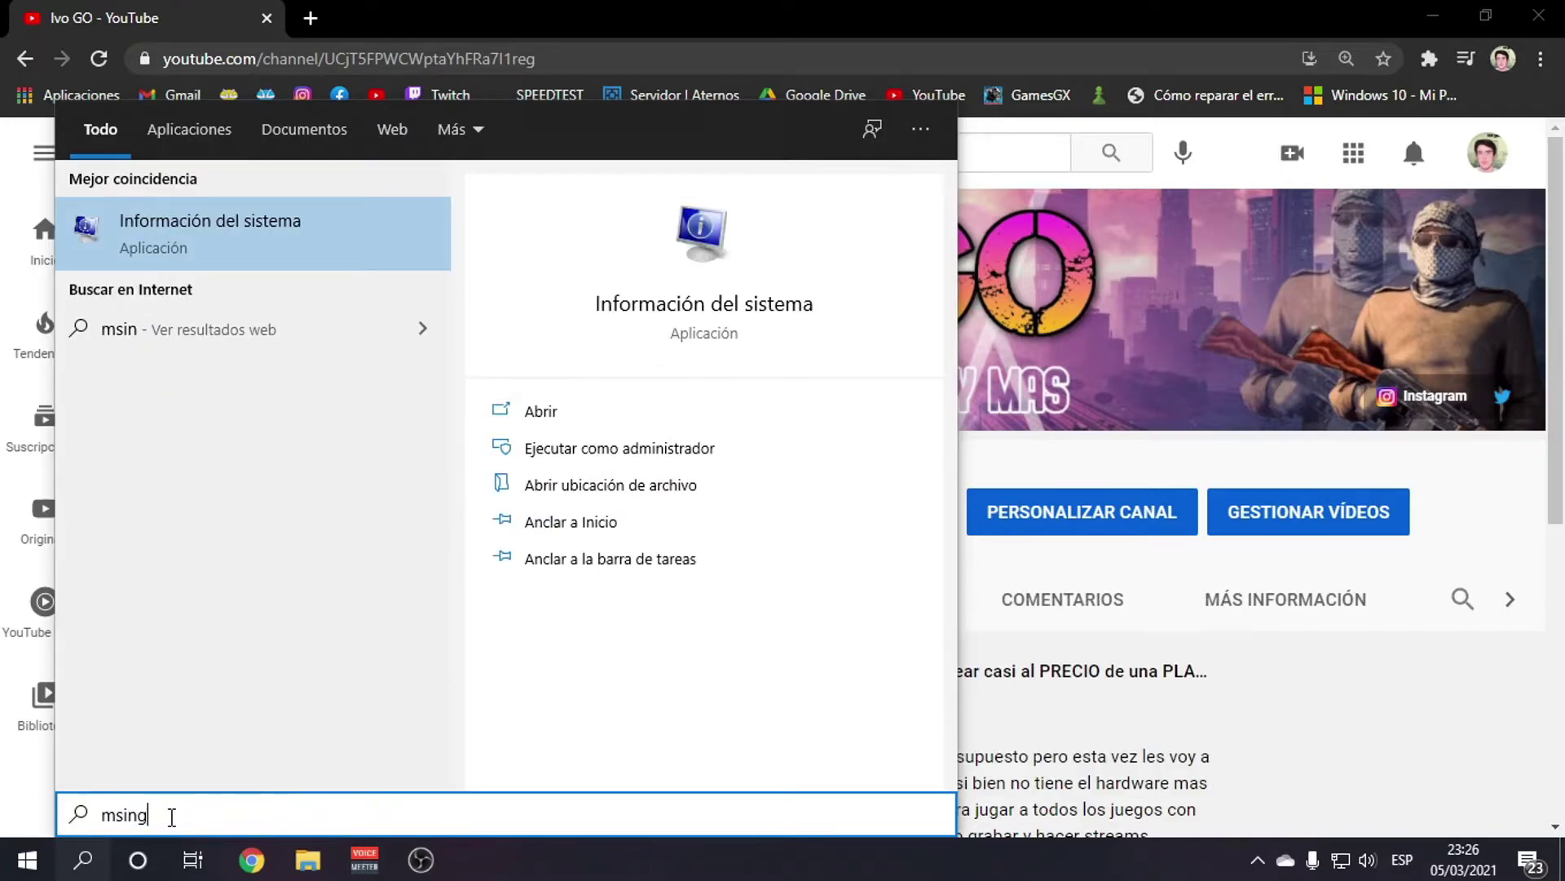
key("BackSpace")
type("fi")
key("BackSpace")
type("o32")
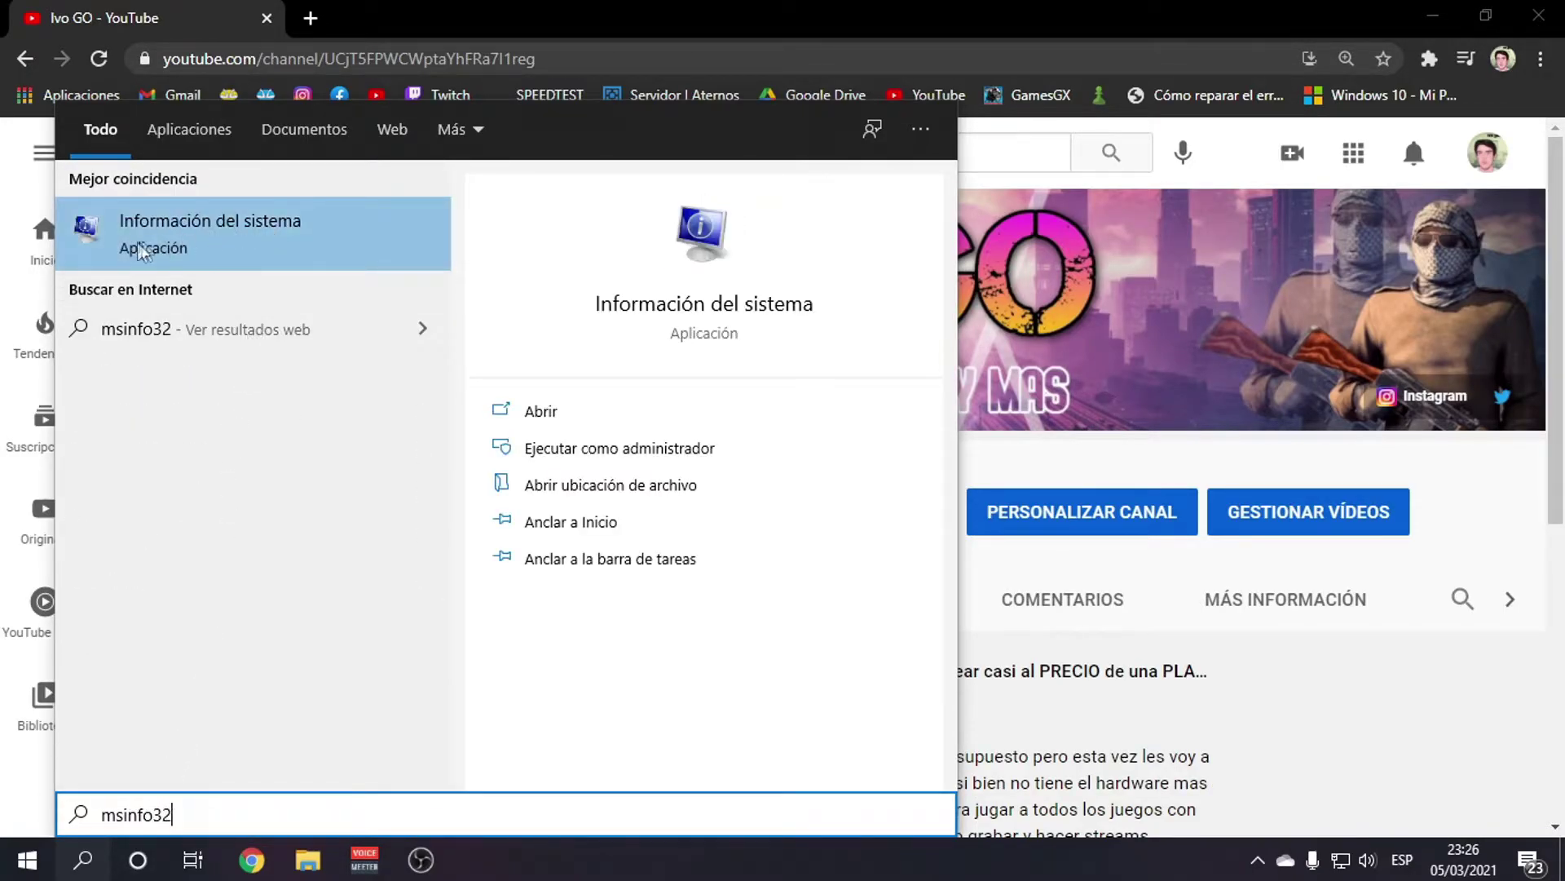
left_click(255, 246)
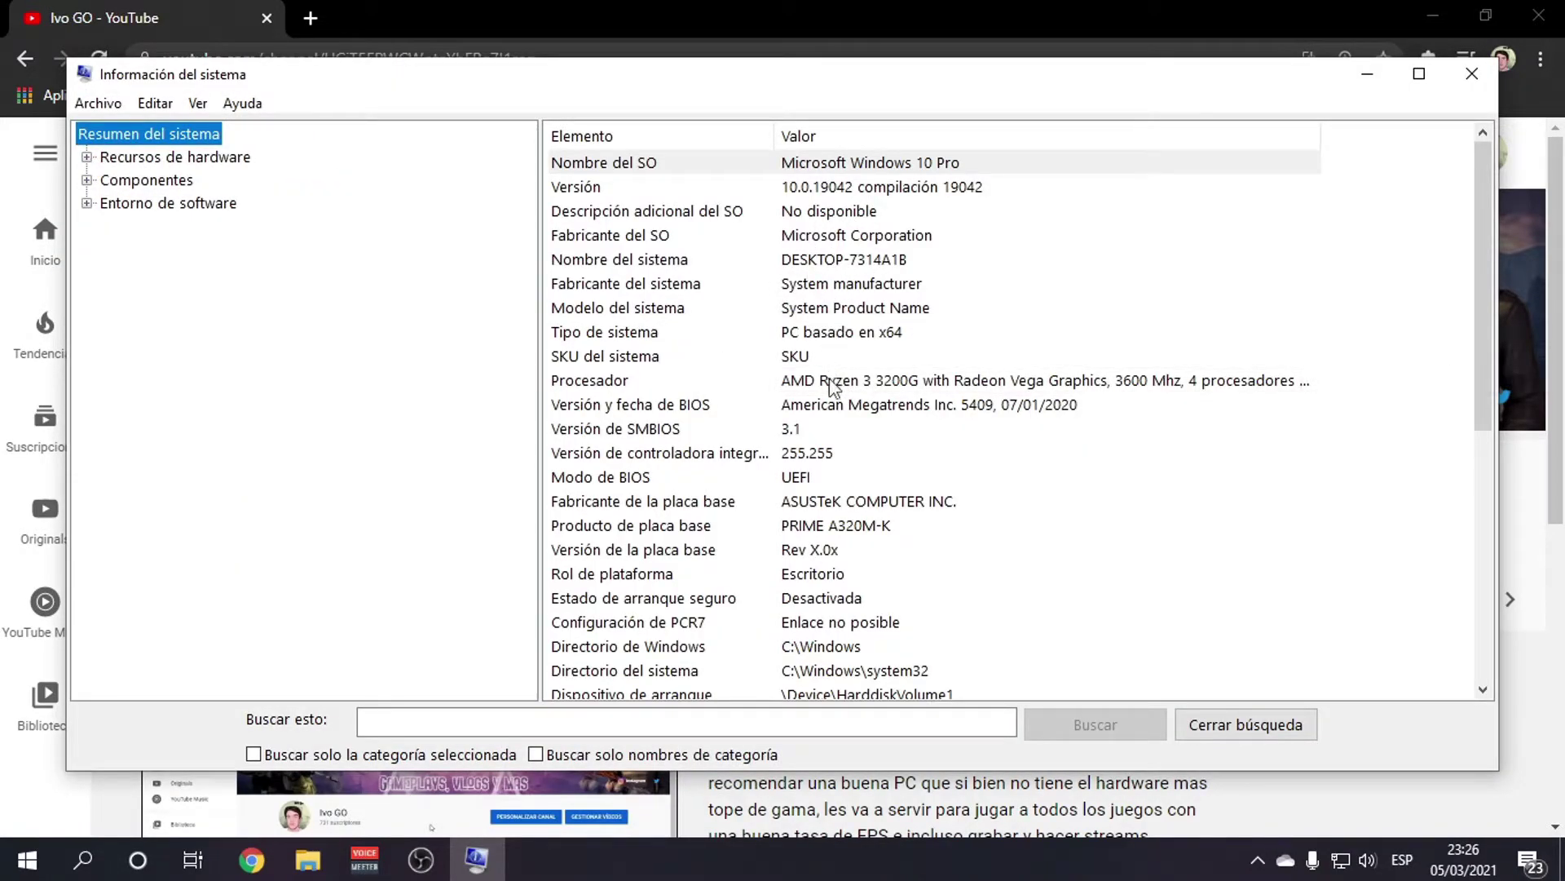
Check the motherboard's product and manufacturer entries in the system summary, and close Información del sistema
left_click(819, 531)
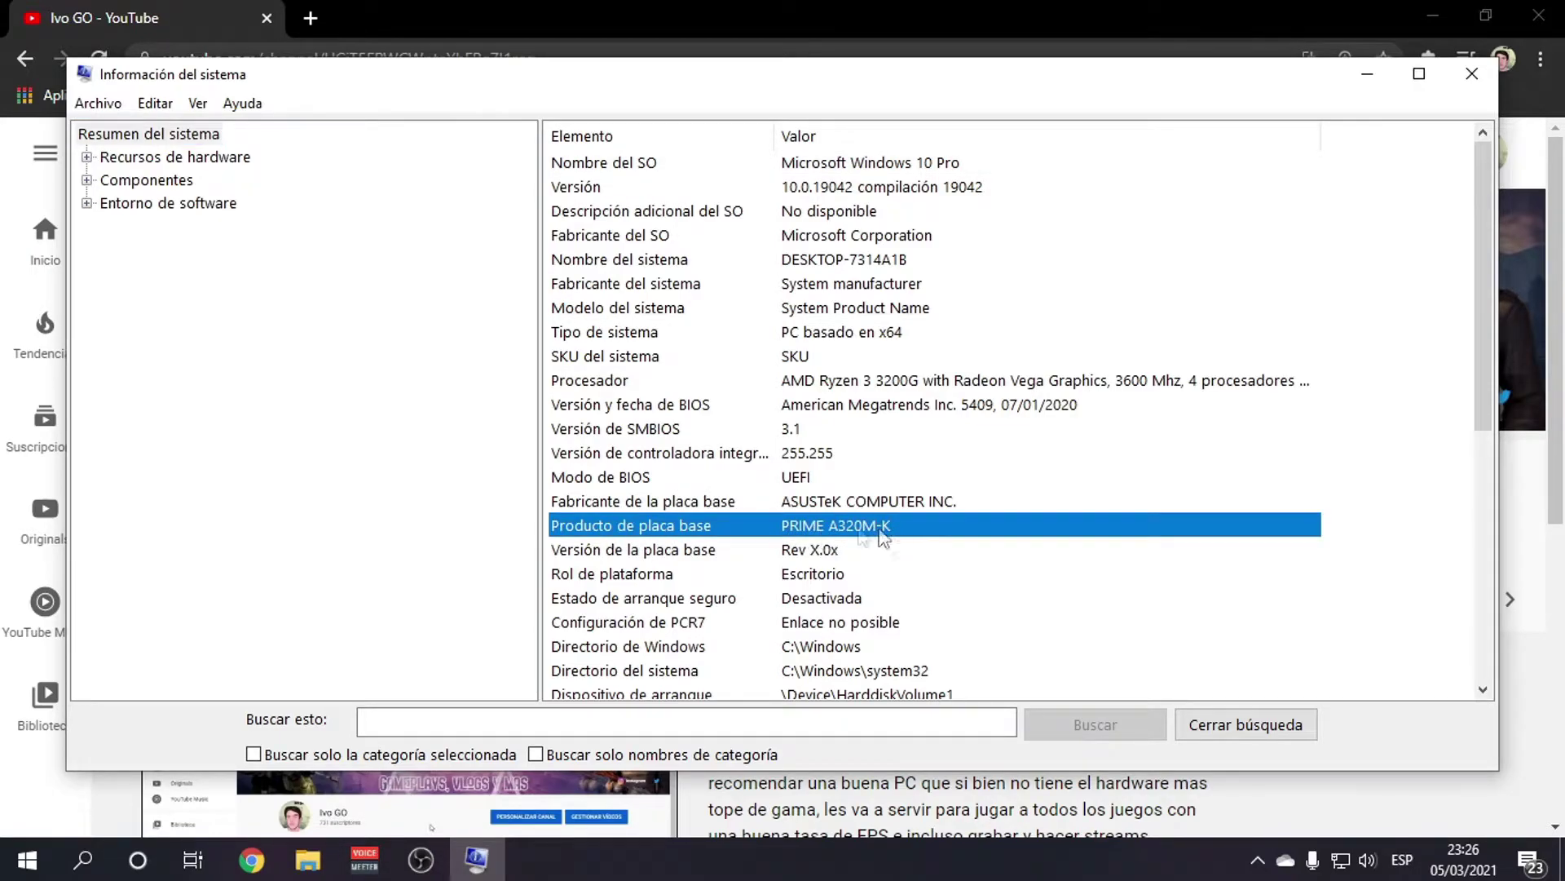
left_click(713, 507)
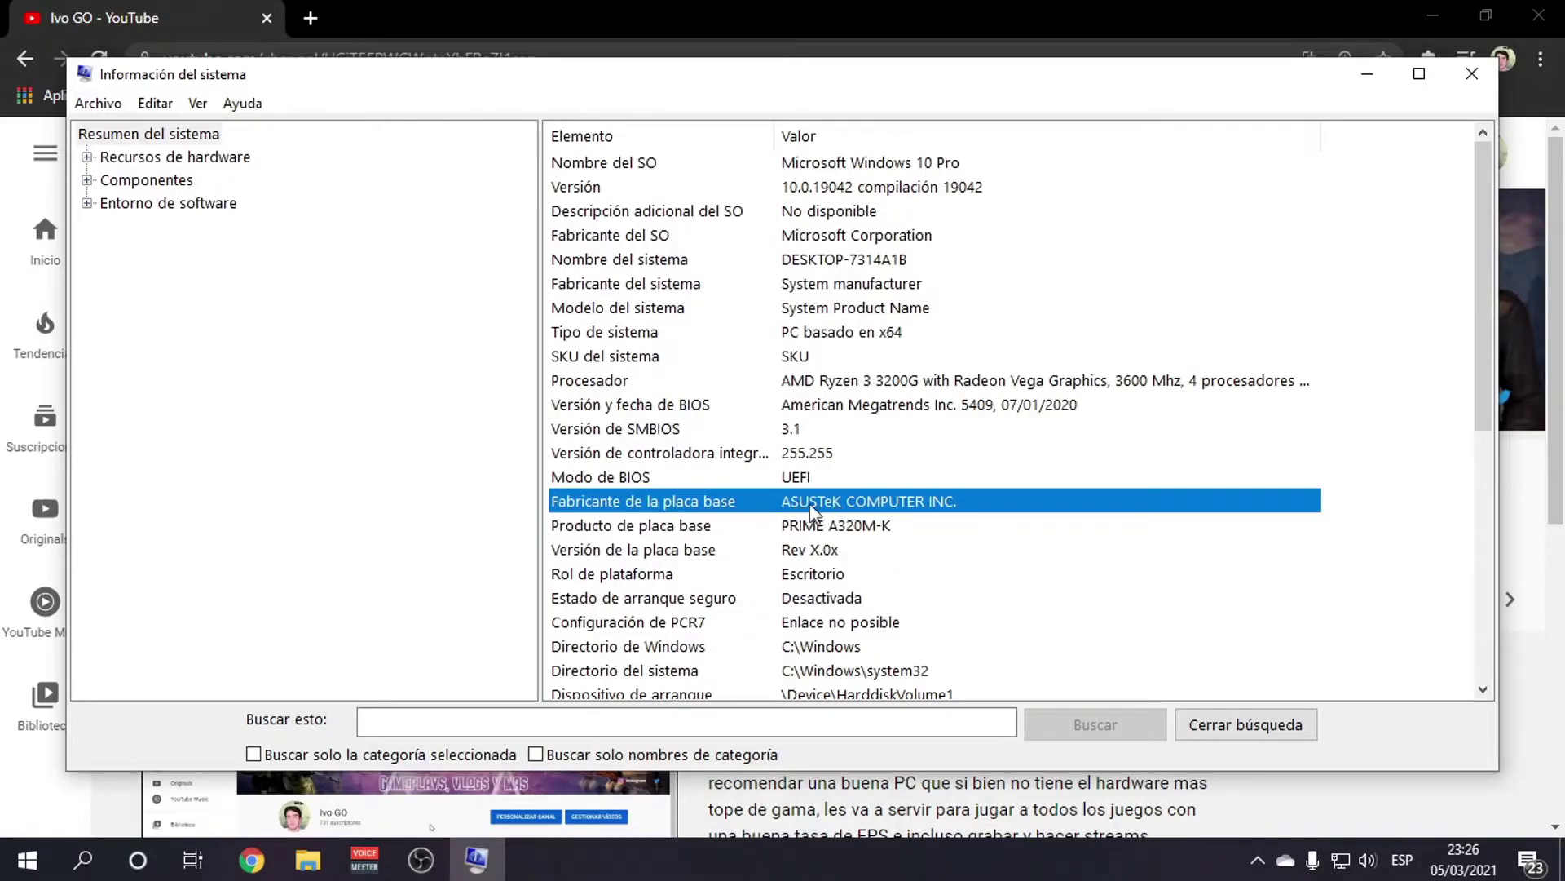
left_click(806, 534)
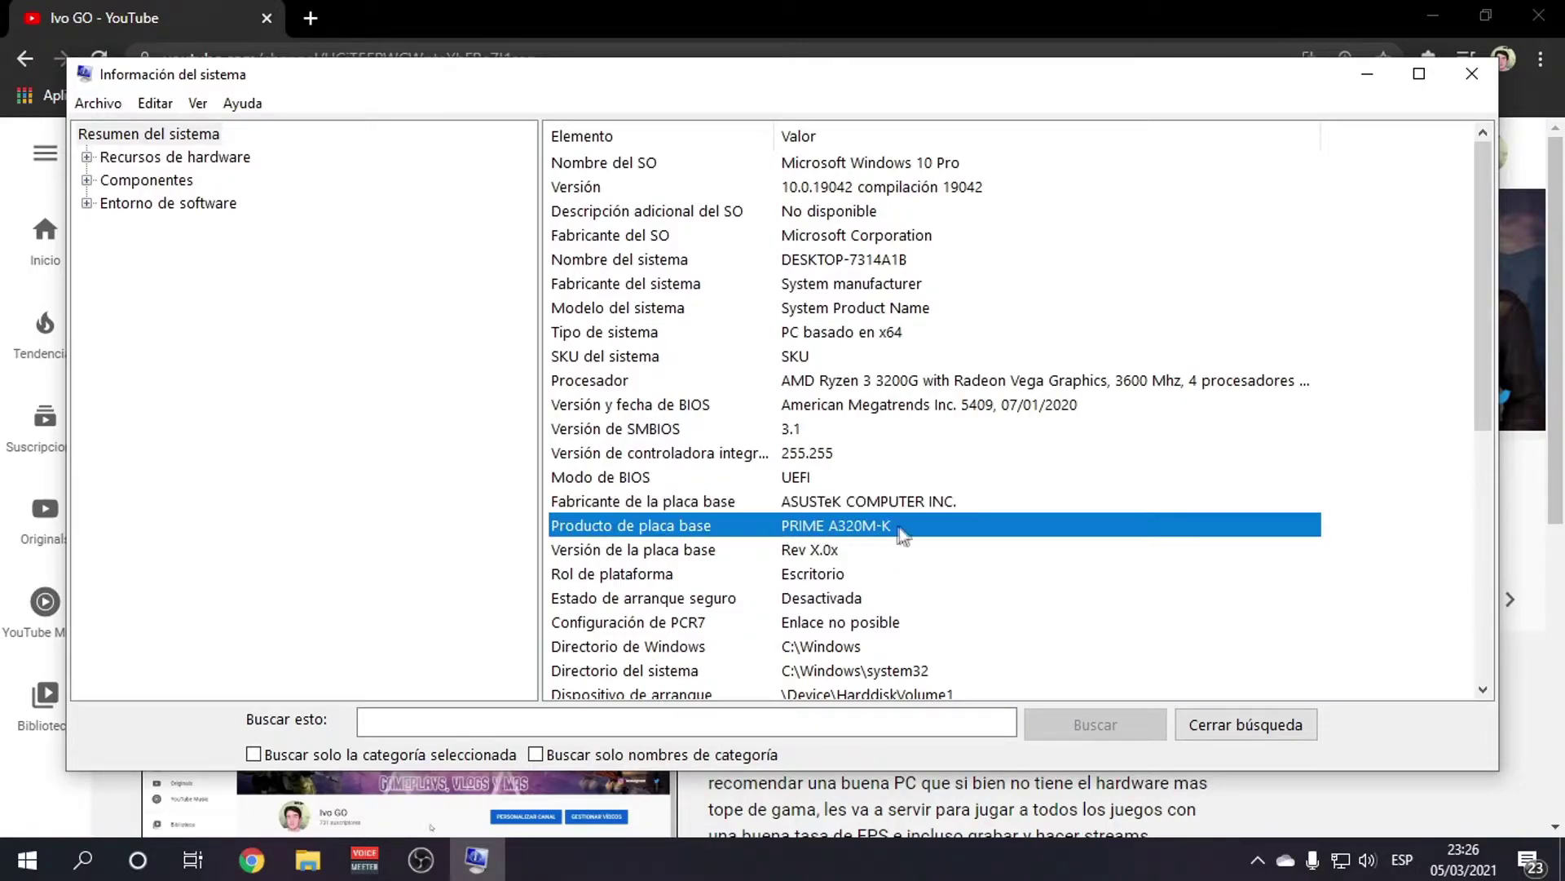
left_click(1471, 73)
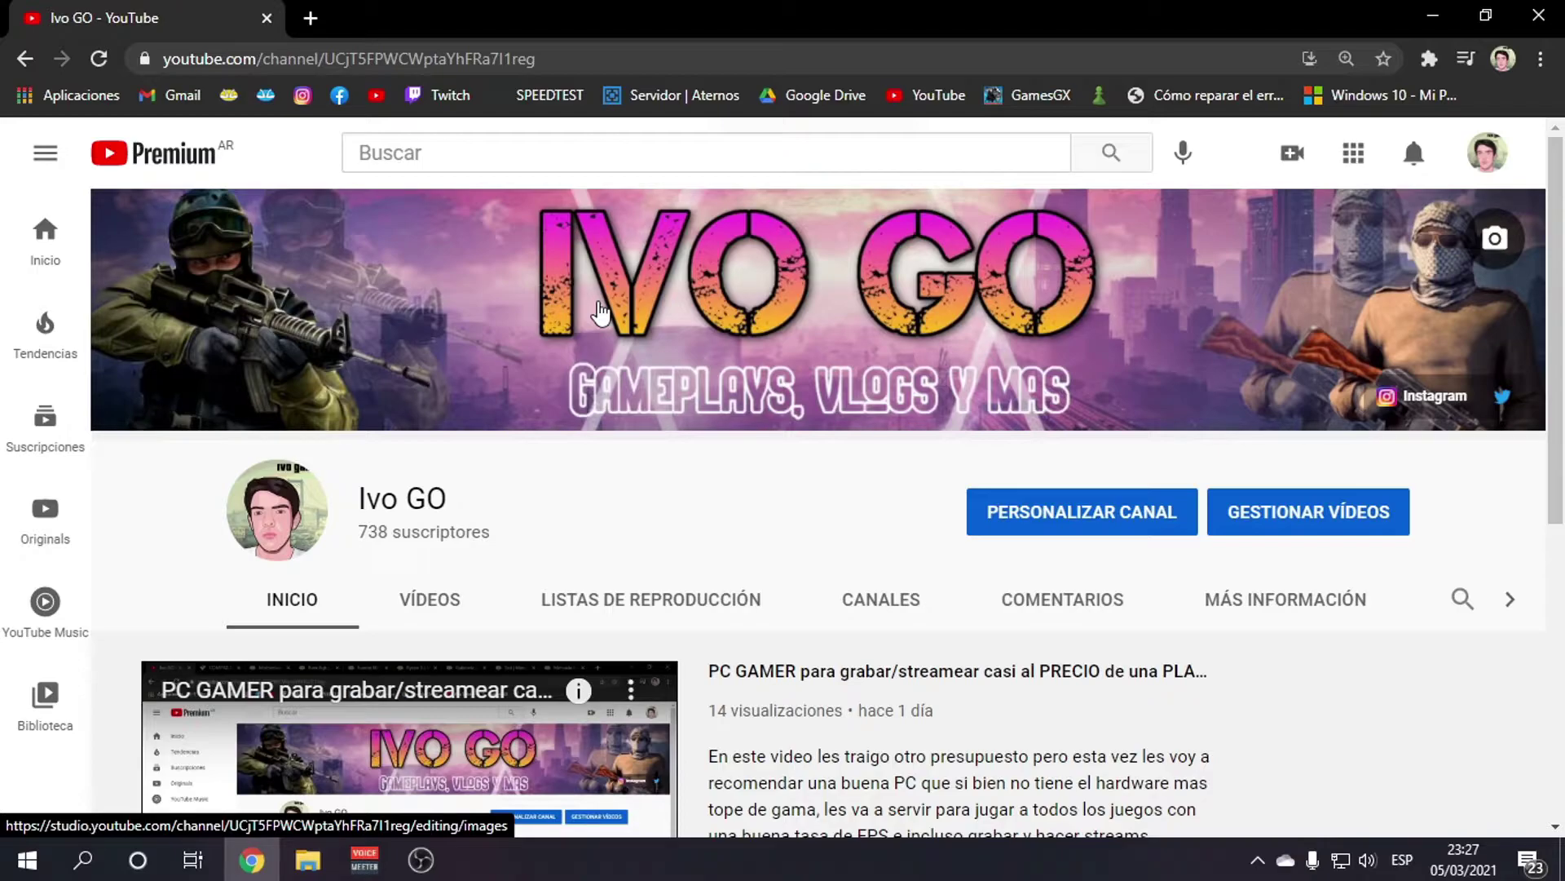
Uninstall Realtek Audio Console from the recent applications in Windows search
left_click(82, 861)
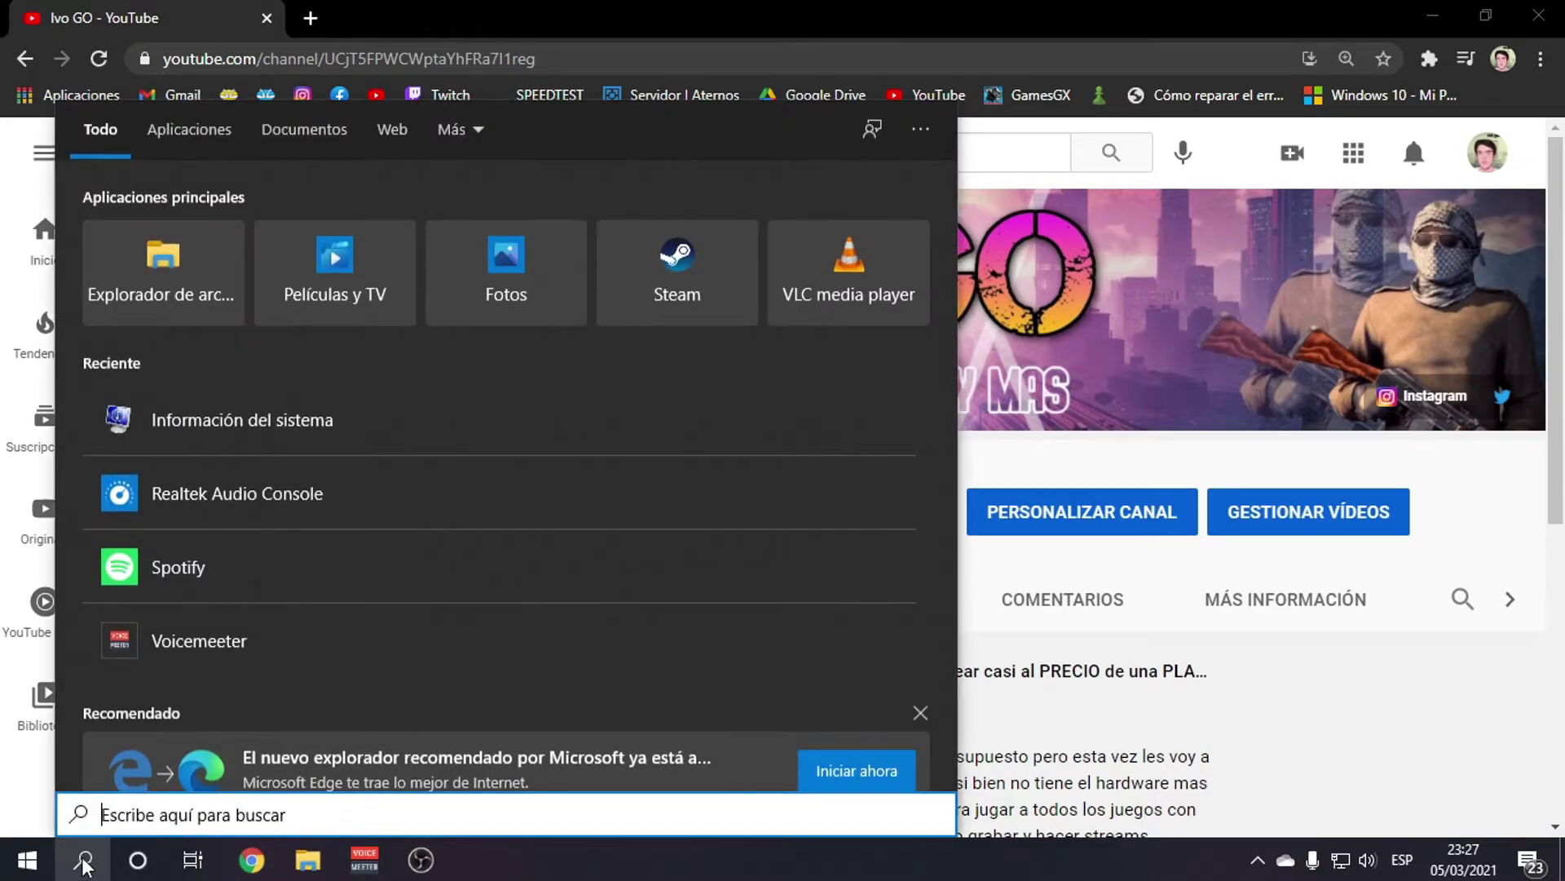
right_click(264, 510)
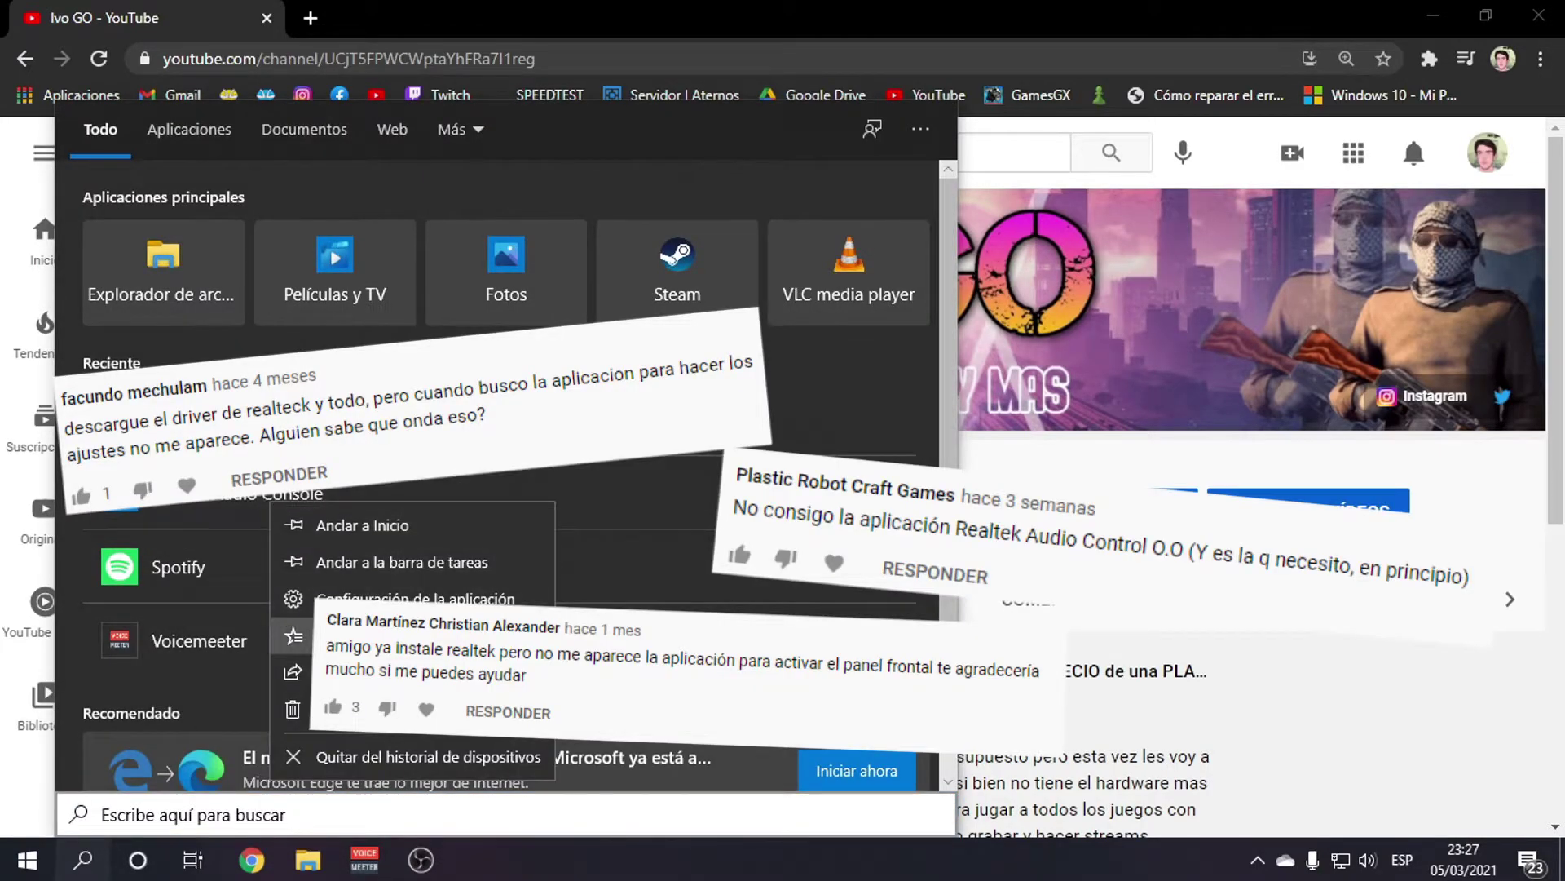
left_click(302, 710)
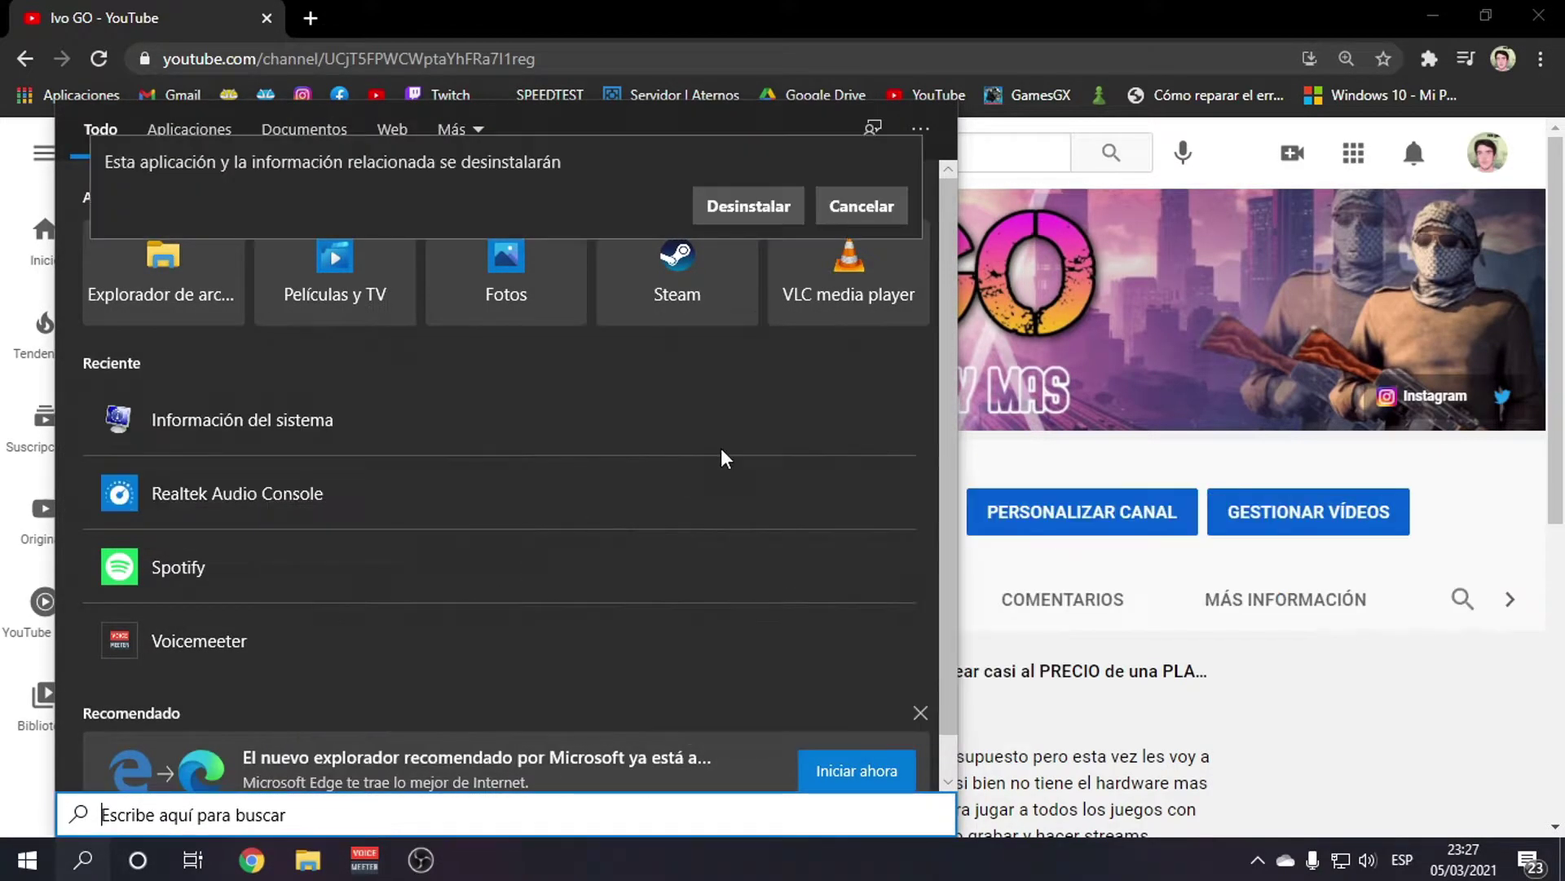
left_click(755, 202)
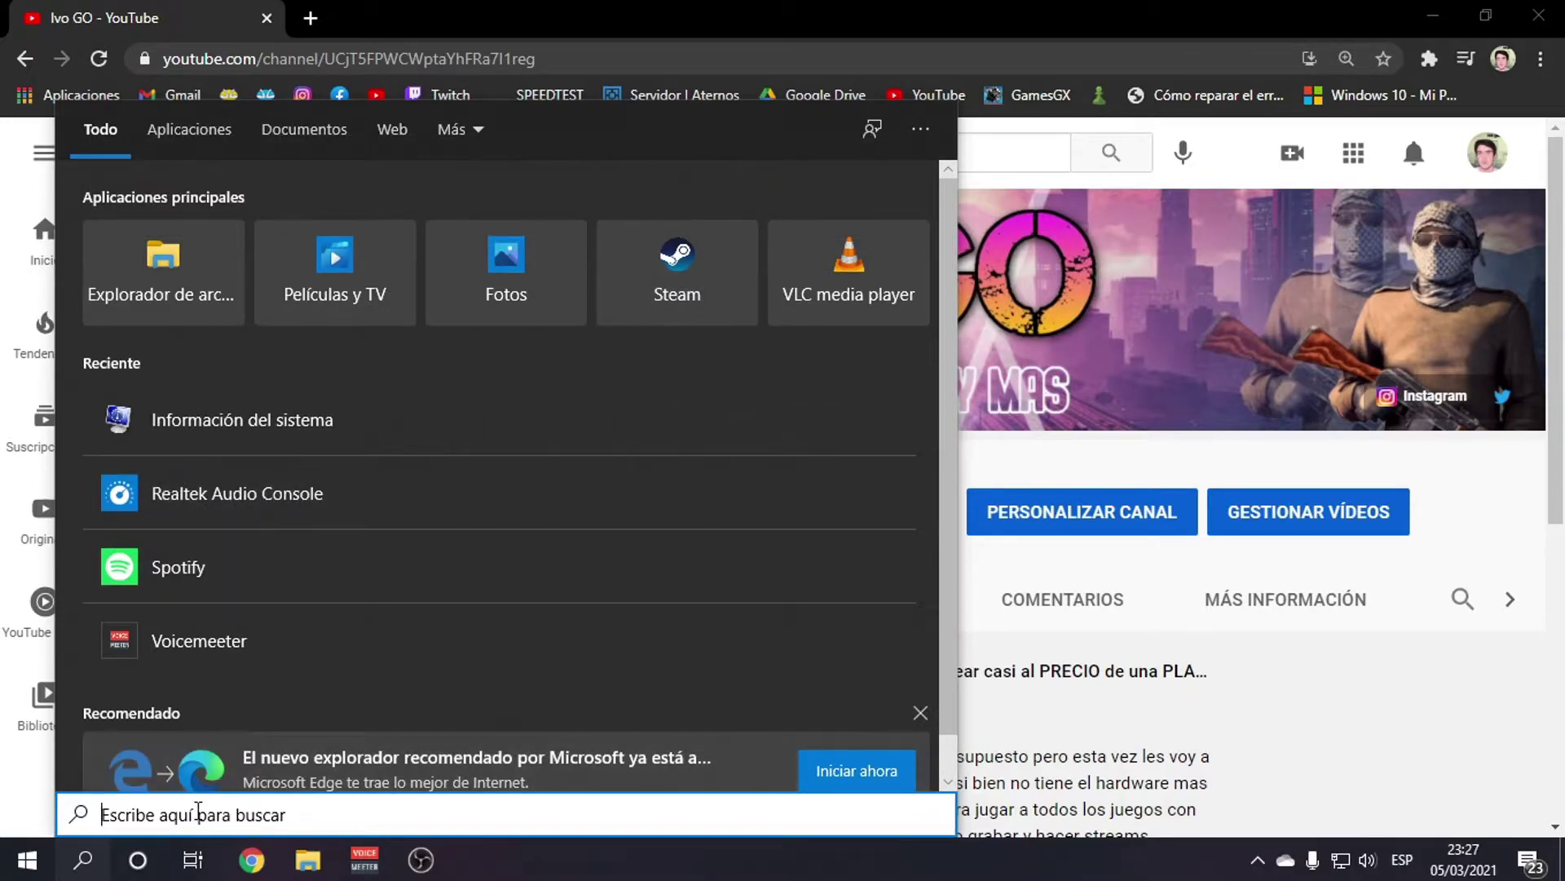
Search Windows for "rea" to check for the Realtek application, and dismiss the search
left_click(82, 860)
left_click(46, 853)
type("rea")
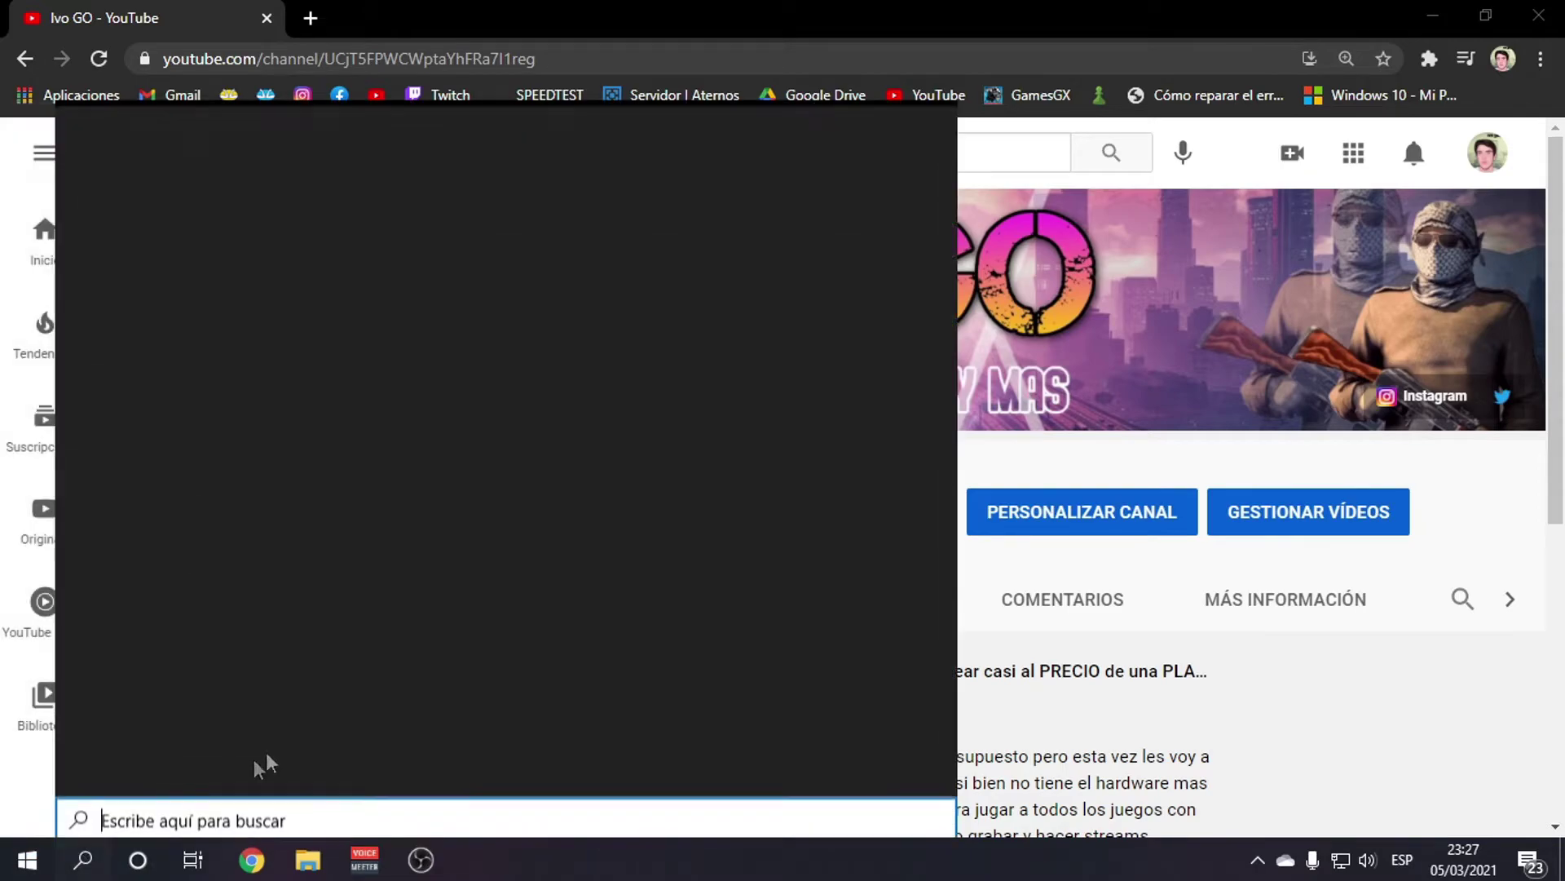
left_click(919, 10)
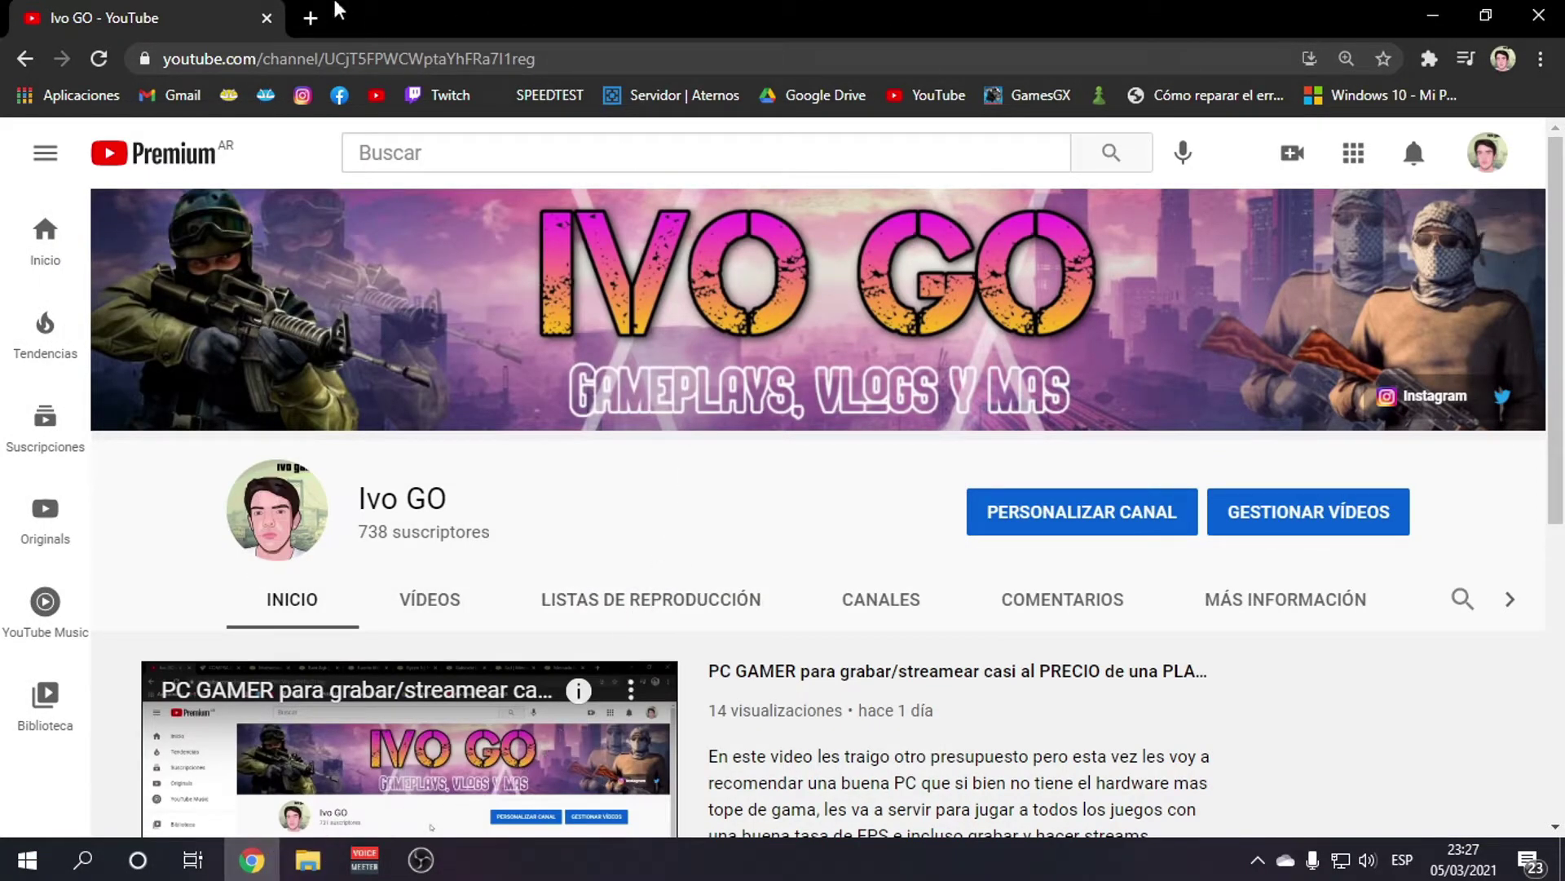
Search for asus in a new browser tab and check the Realtek Audio driver and model on the PRIME A320M-K support page
left_click(310, 18)
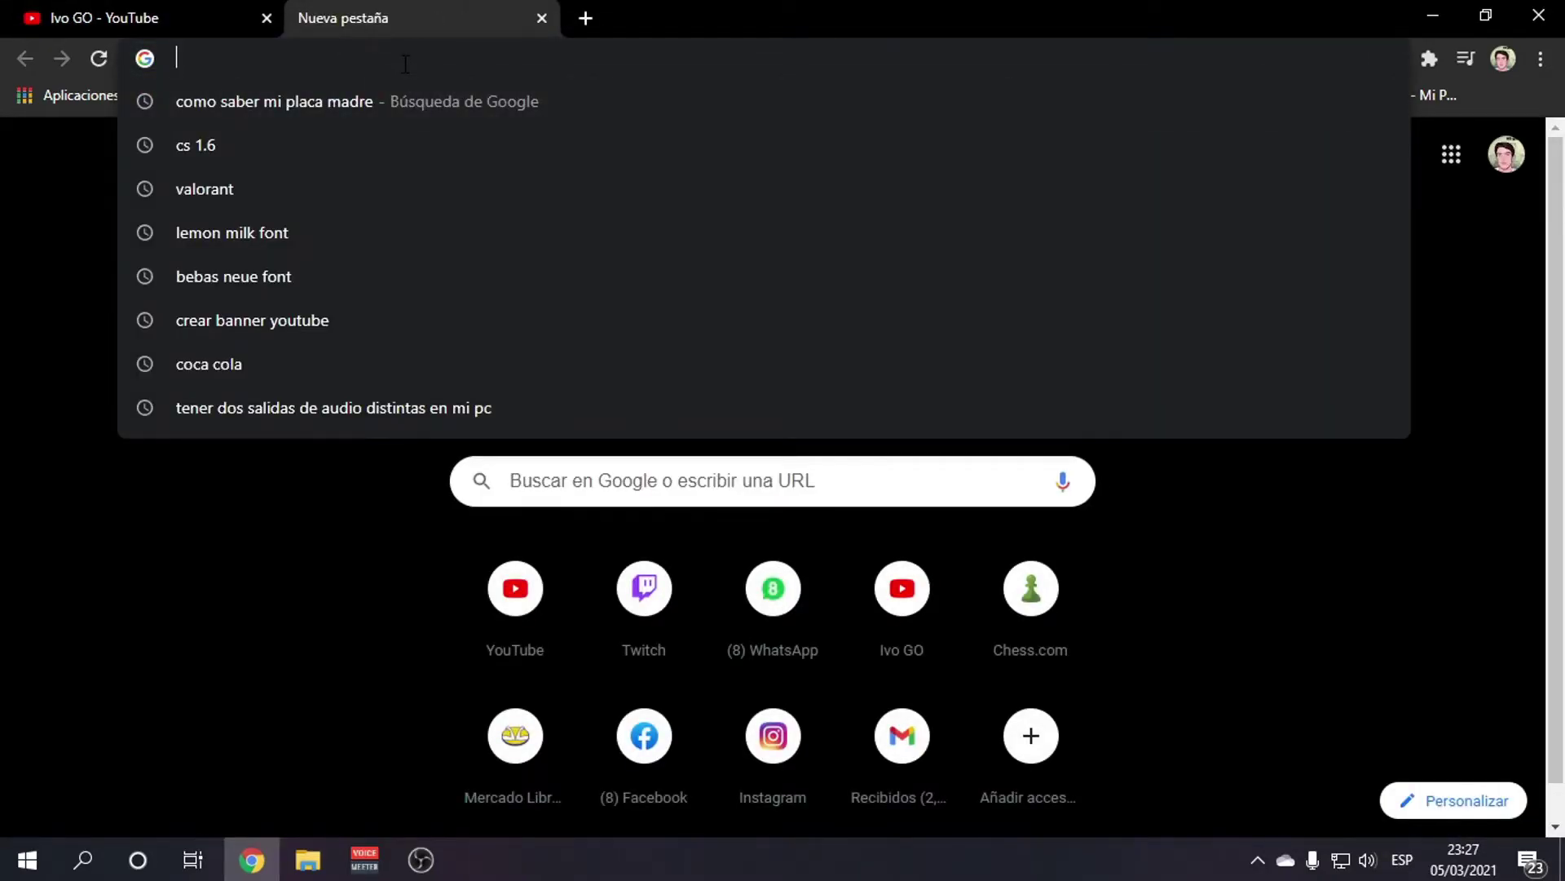
type("asus")
left_click(402, 90)
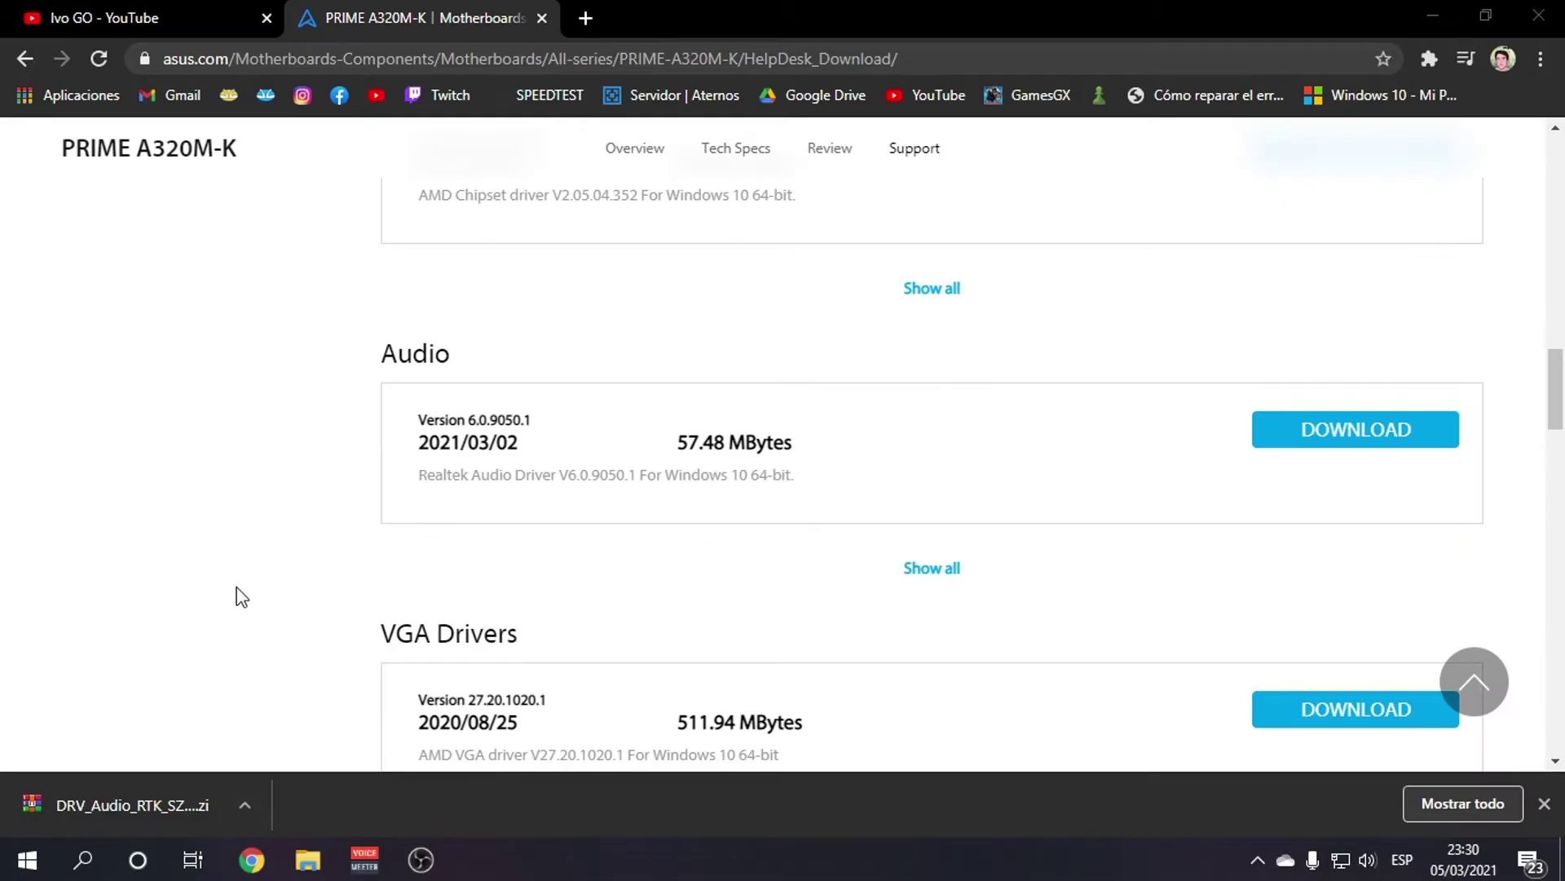
left_click(241, 597)
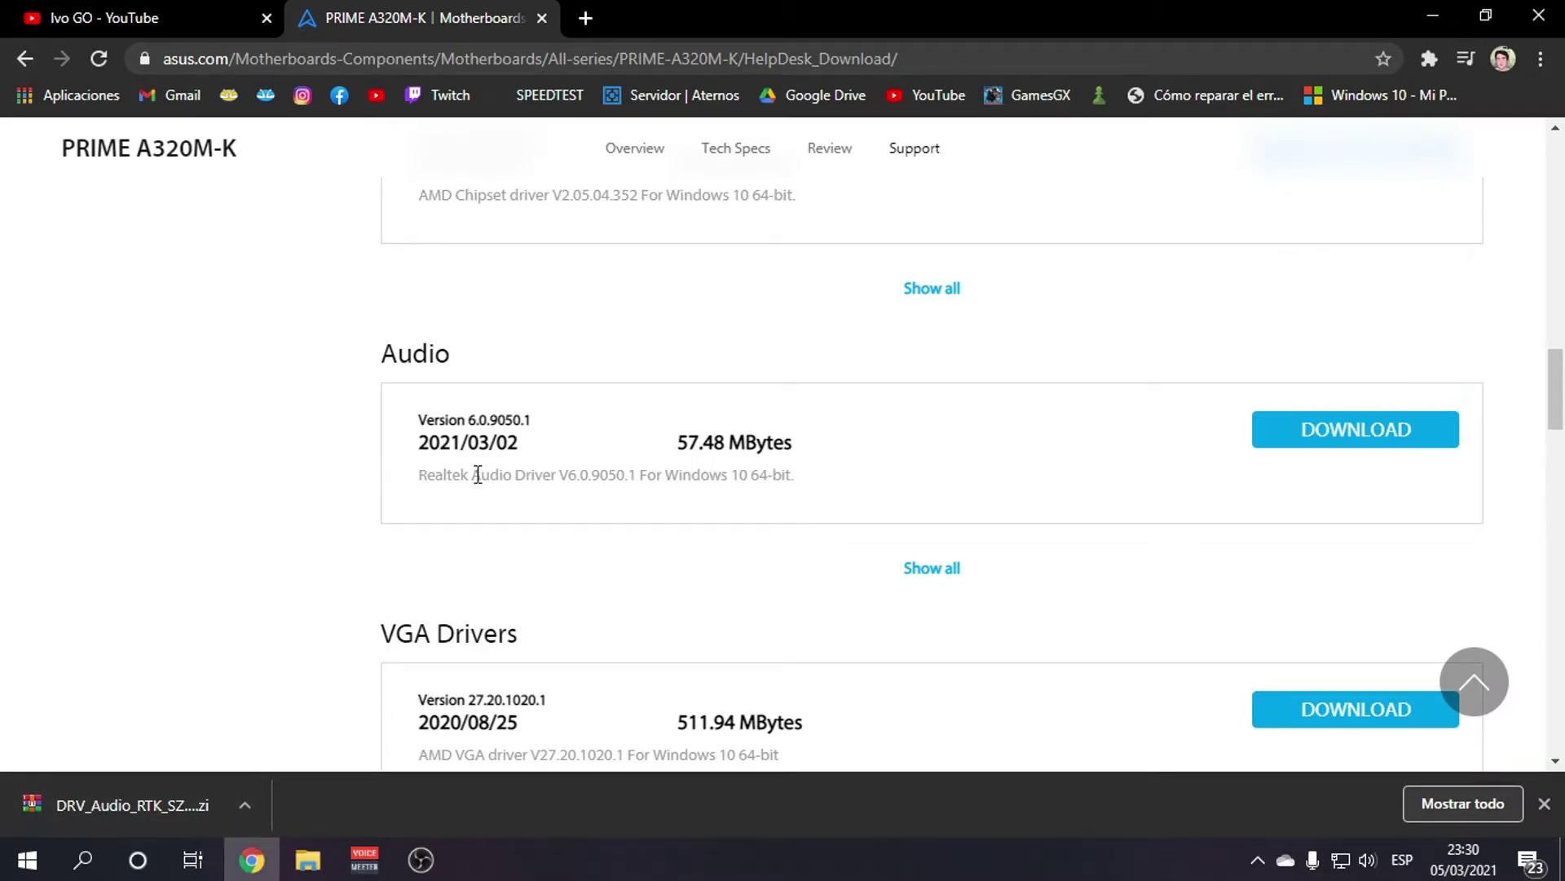
scroll(345, 519, "up", 6)
scroll(344, 519, "up", 10)
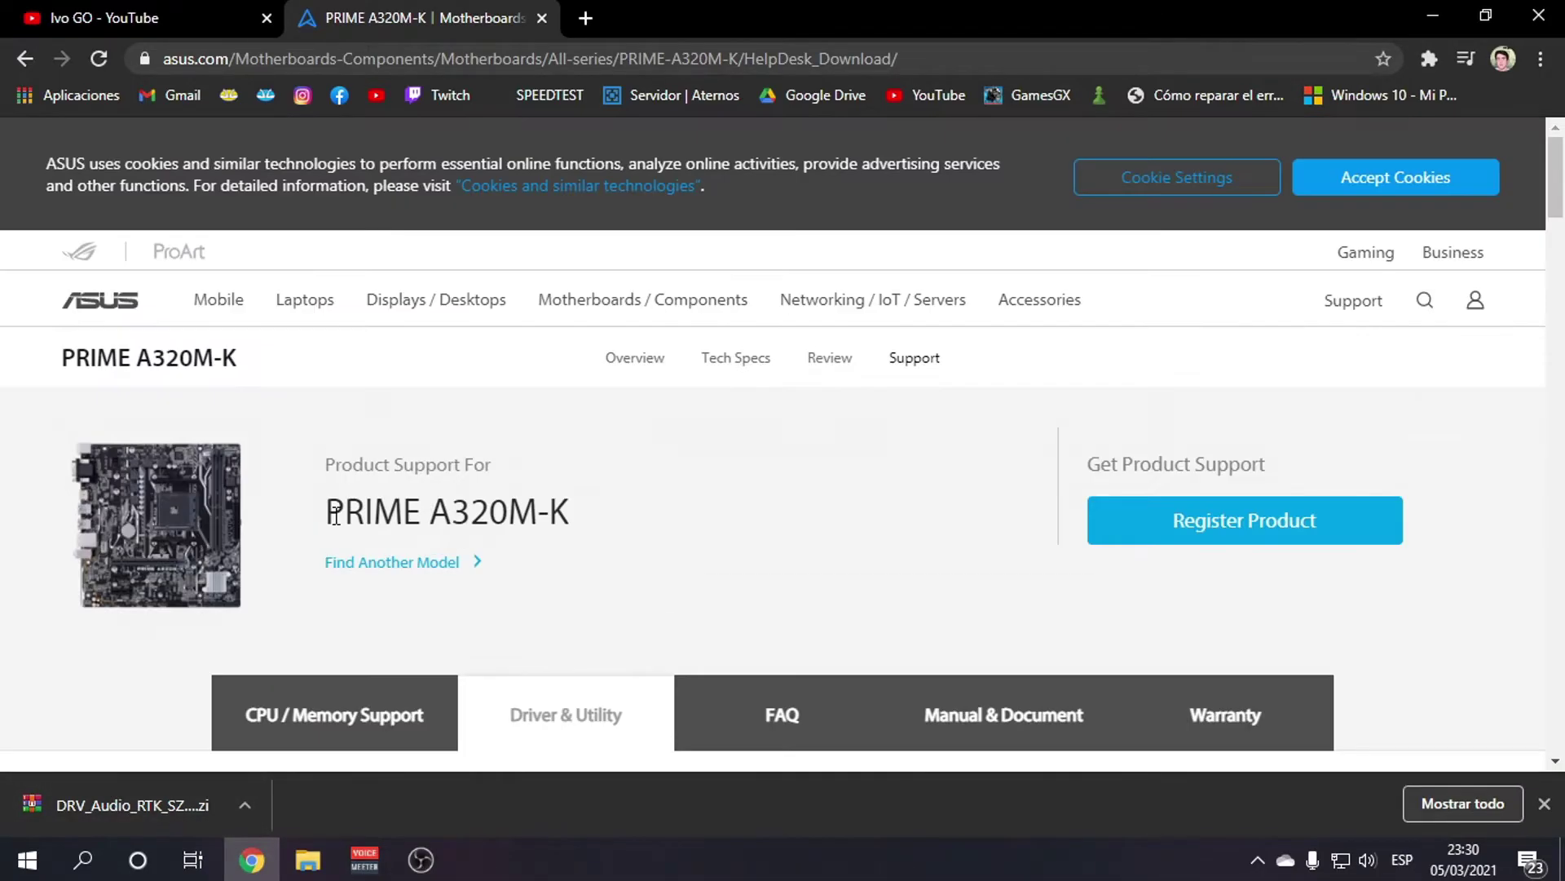
Show the downloaded DRV_Audio_RTK archive in its folder and extract it into a folder named after the archive
left_click(245, 805)
left_click(318, 725)
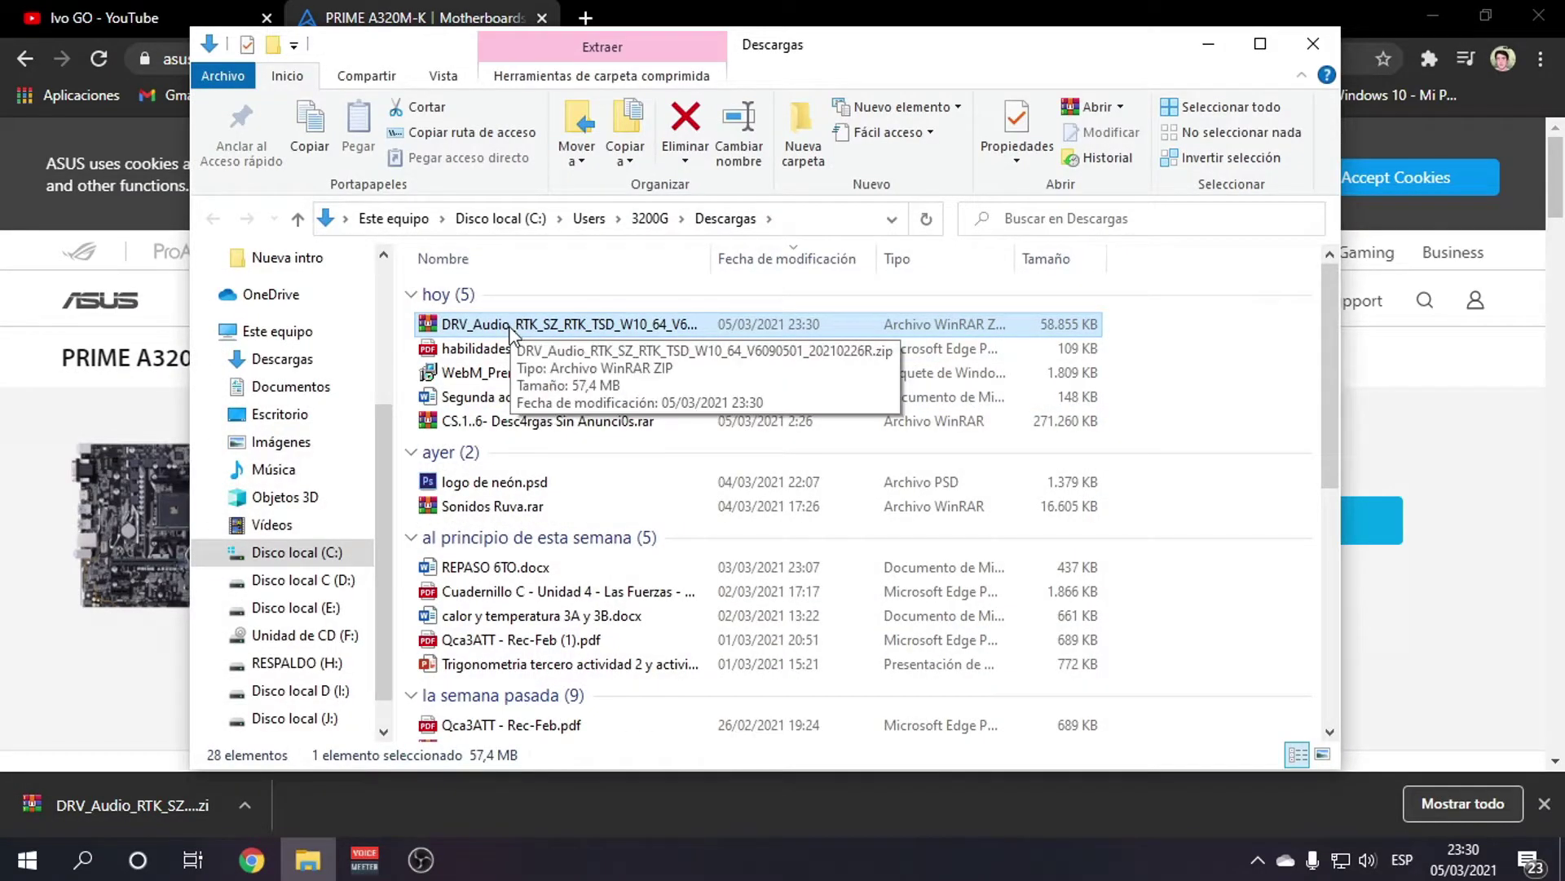
right_click(512, 324)
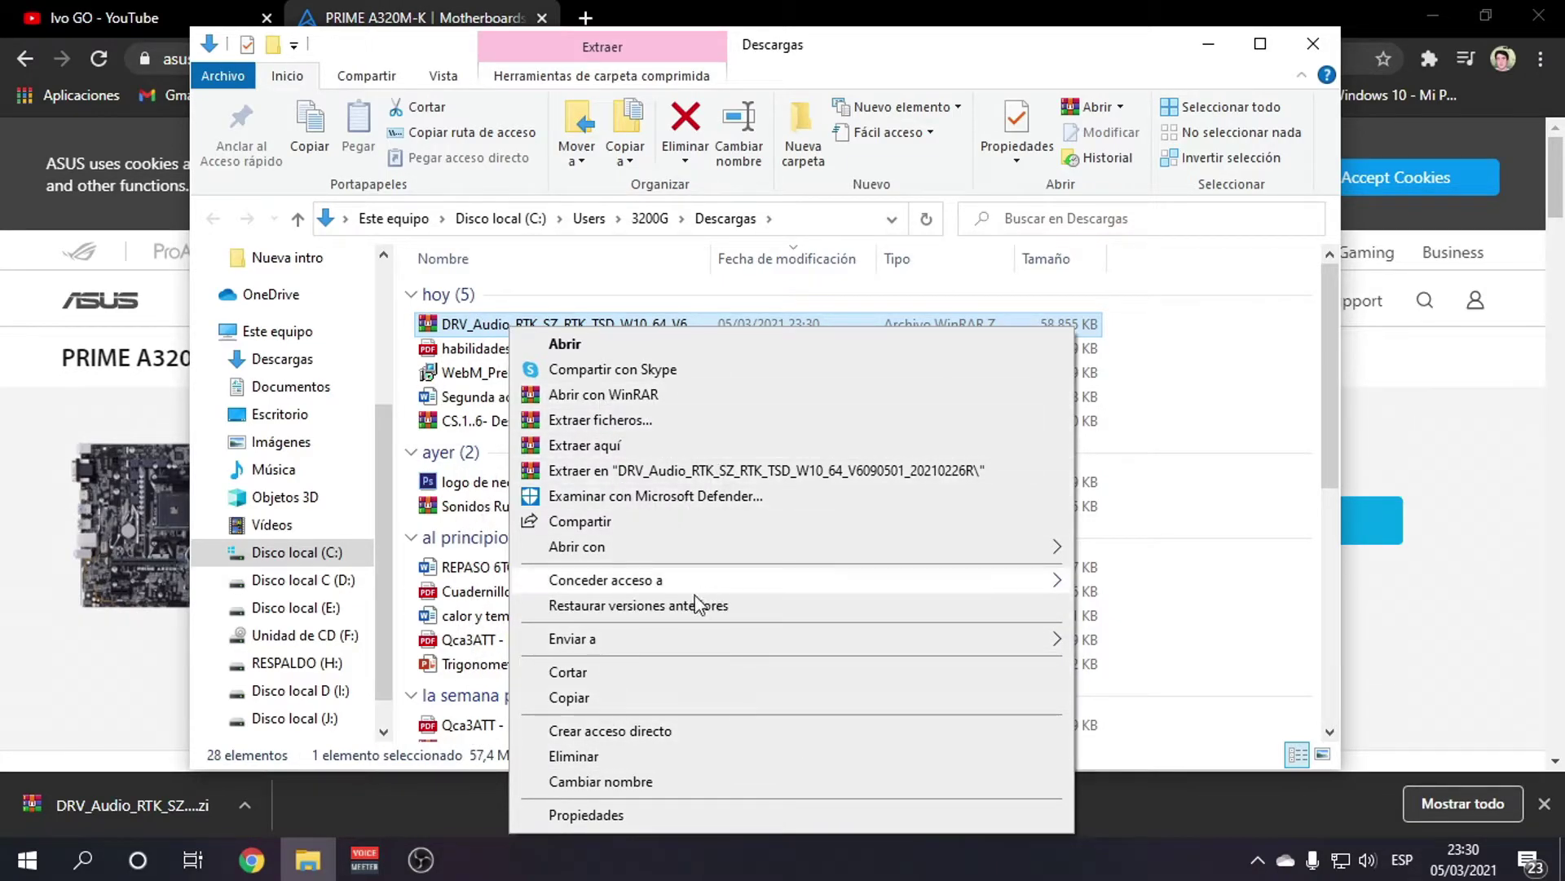
left_click(627, 479)
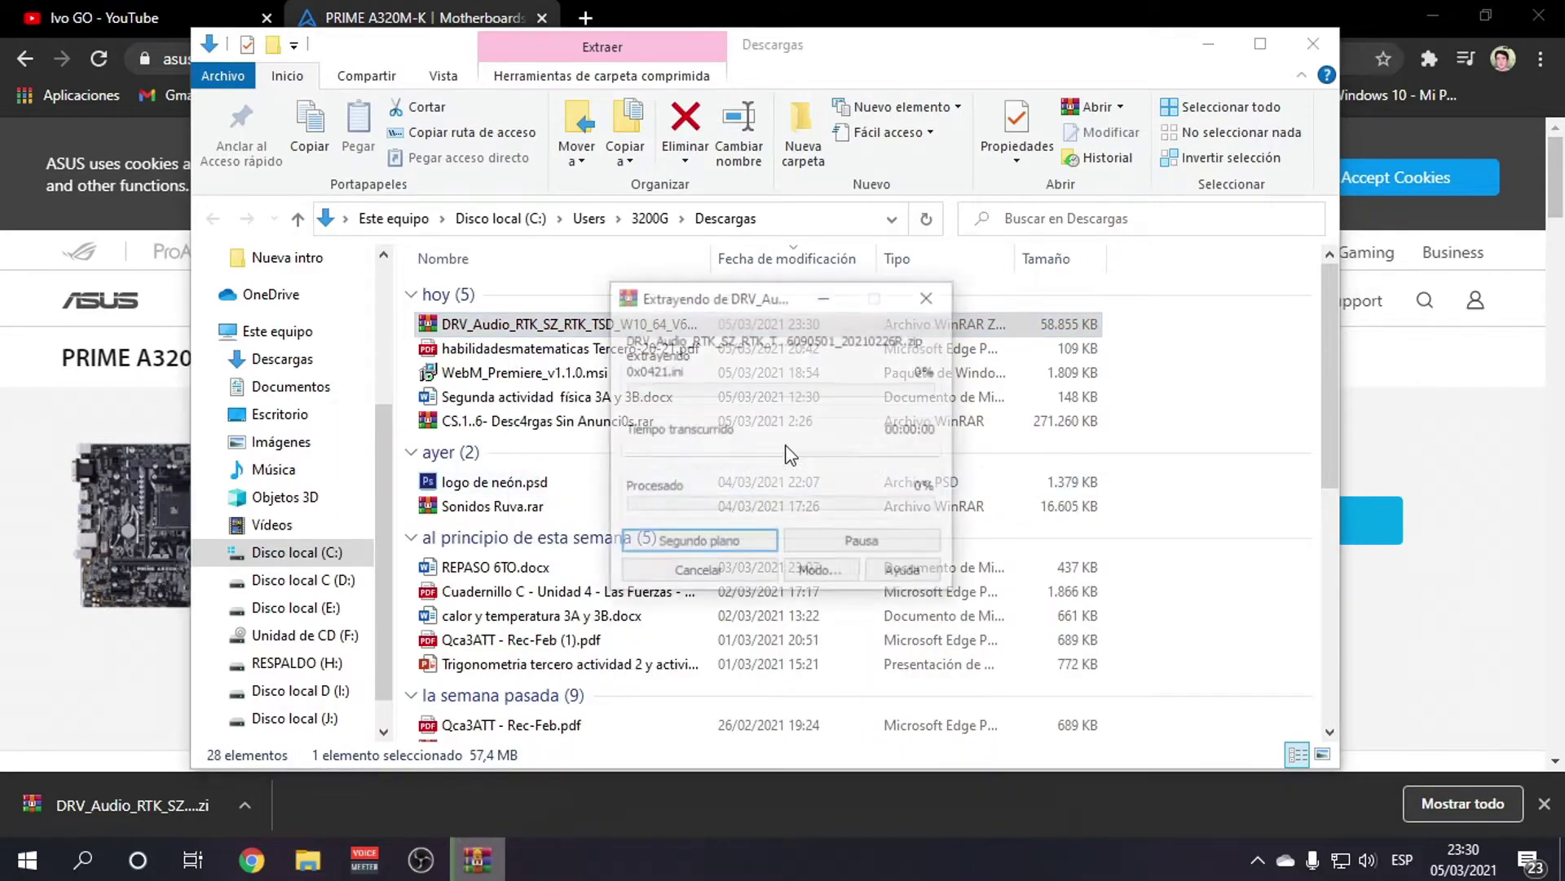
Open the extracted DRV_Audio_RTK folder and launch the Realtek Audio Driver installer
double_click(487, 445)
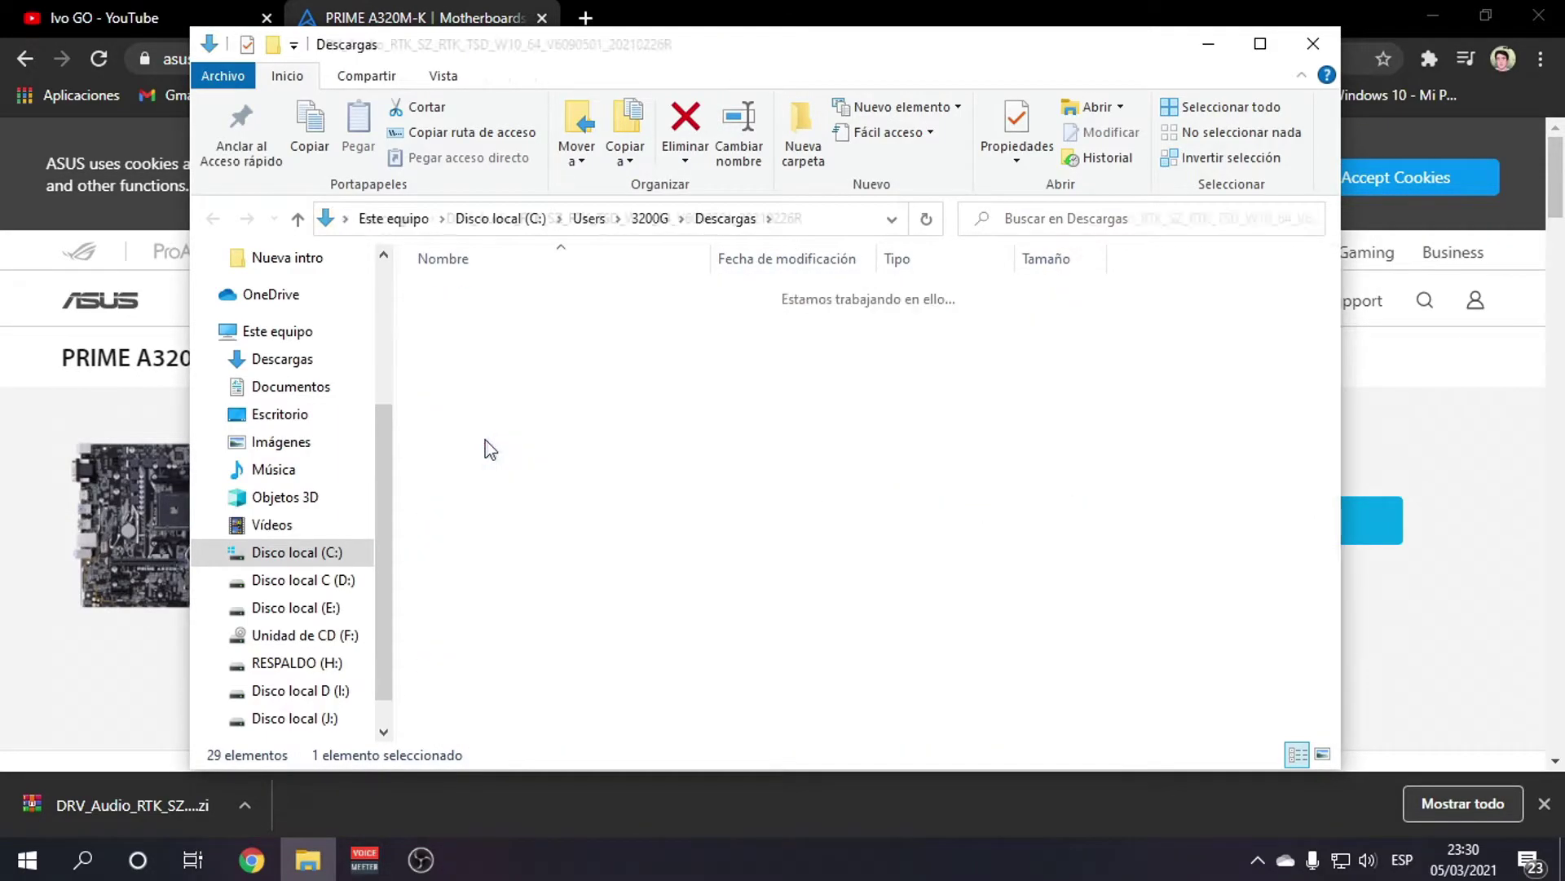
scroll(601, 509, "down", 14)
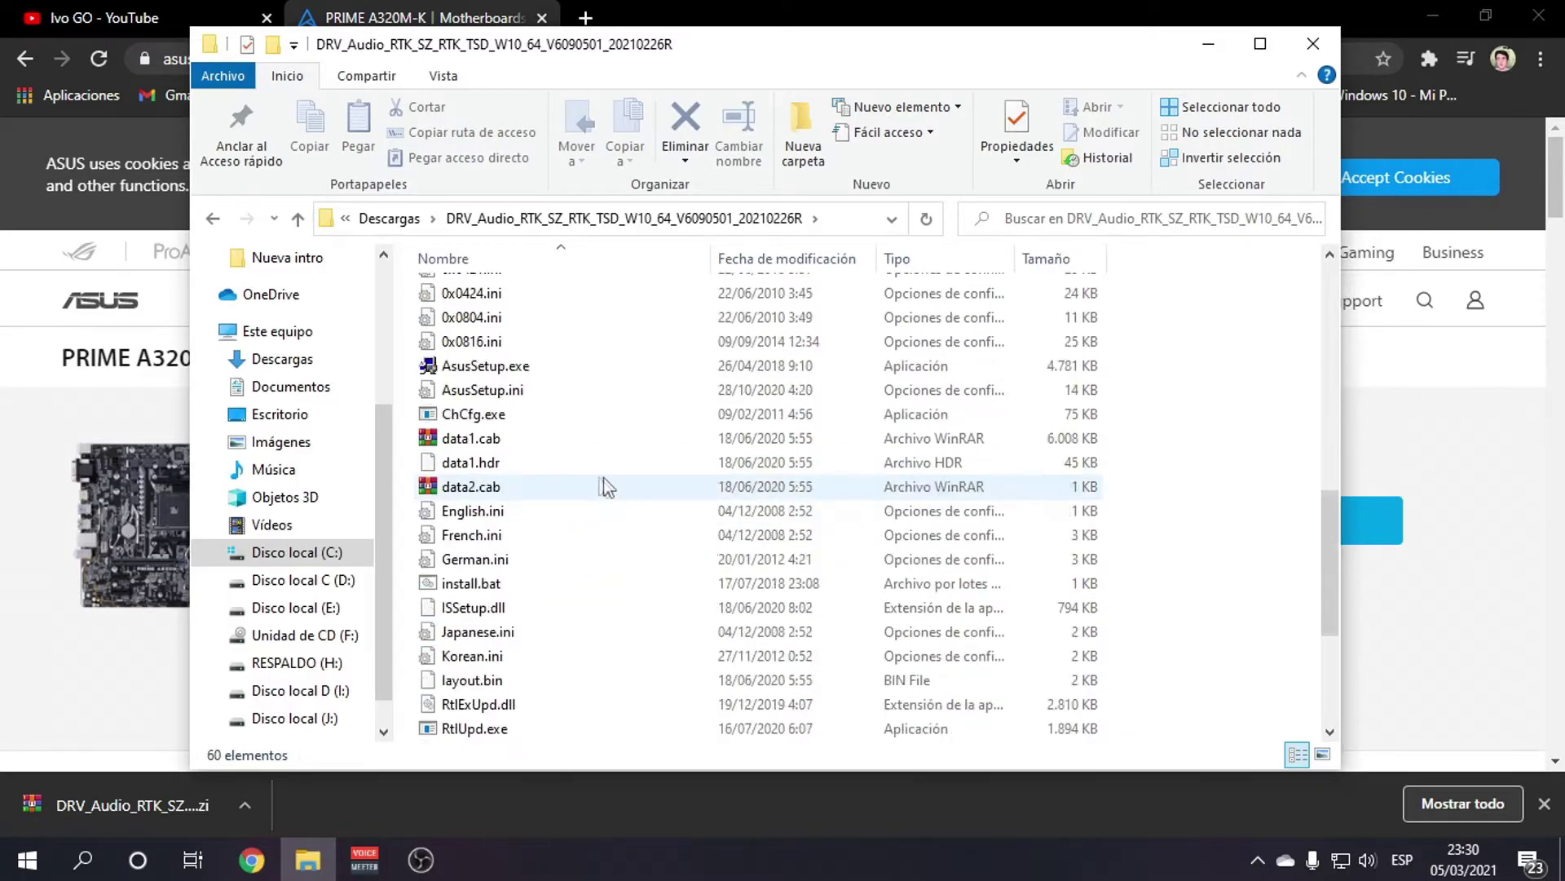
double_click(477, 561)
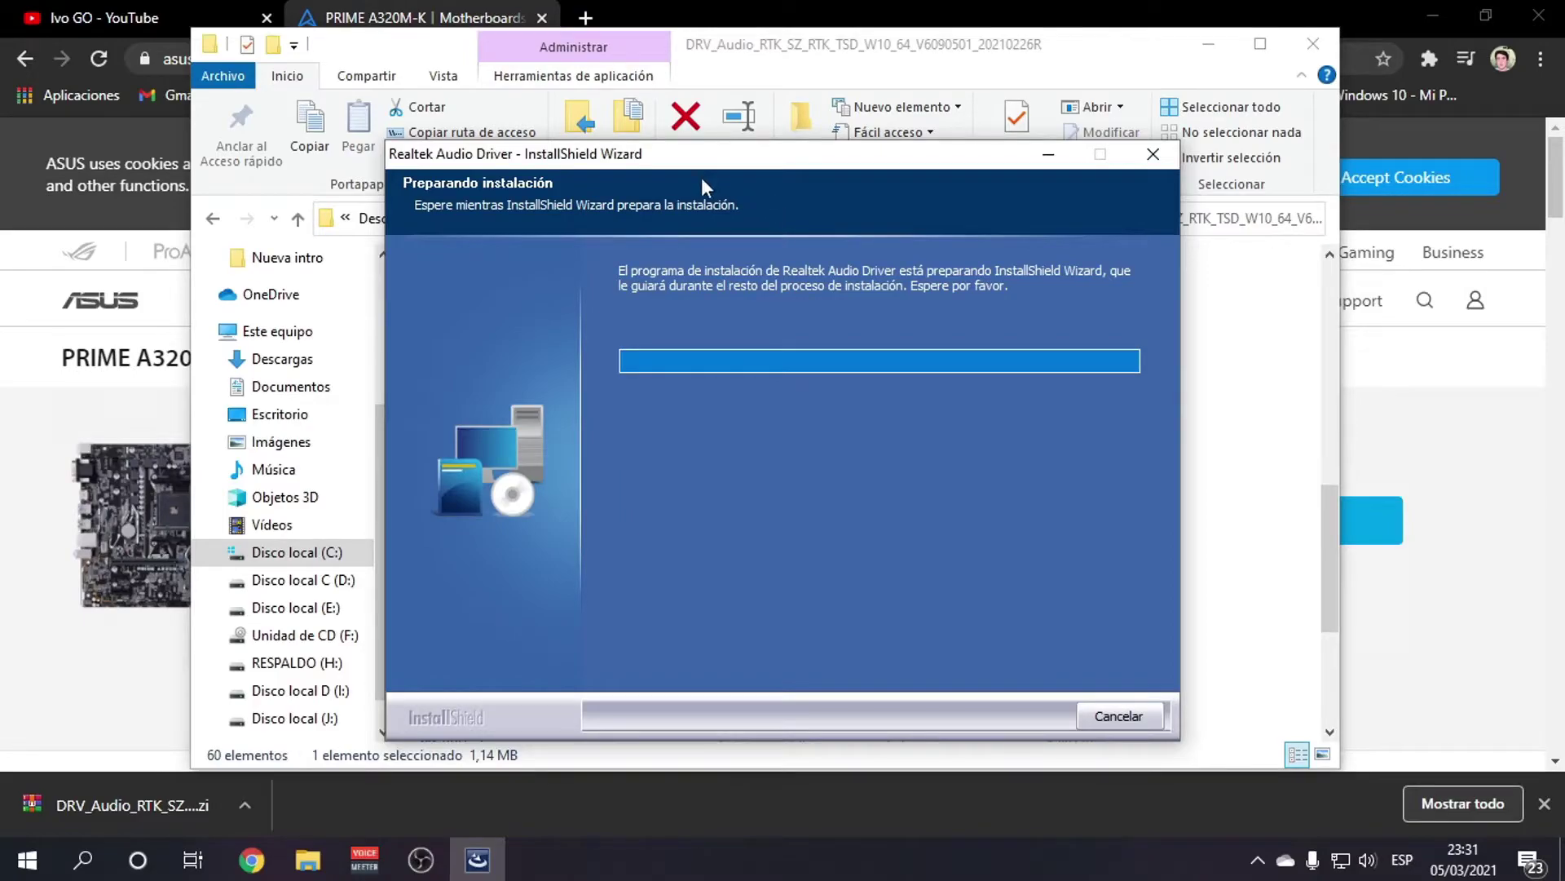
left_click_drag(712, 154, 706, 140)
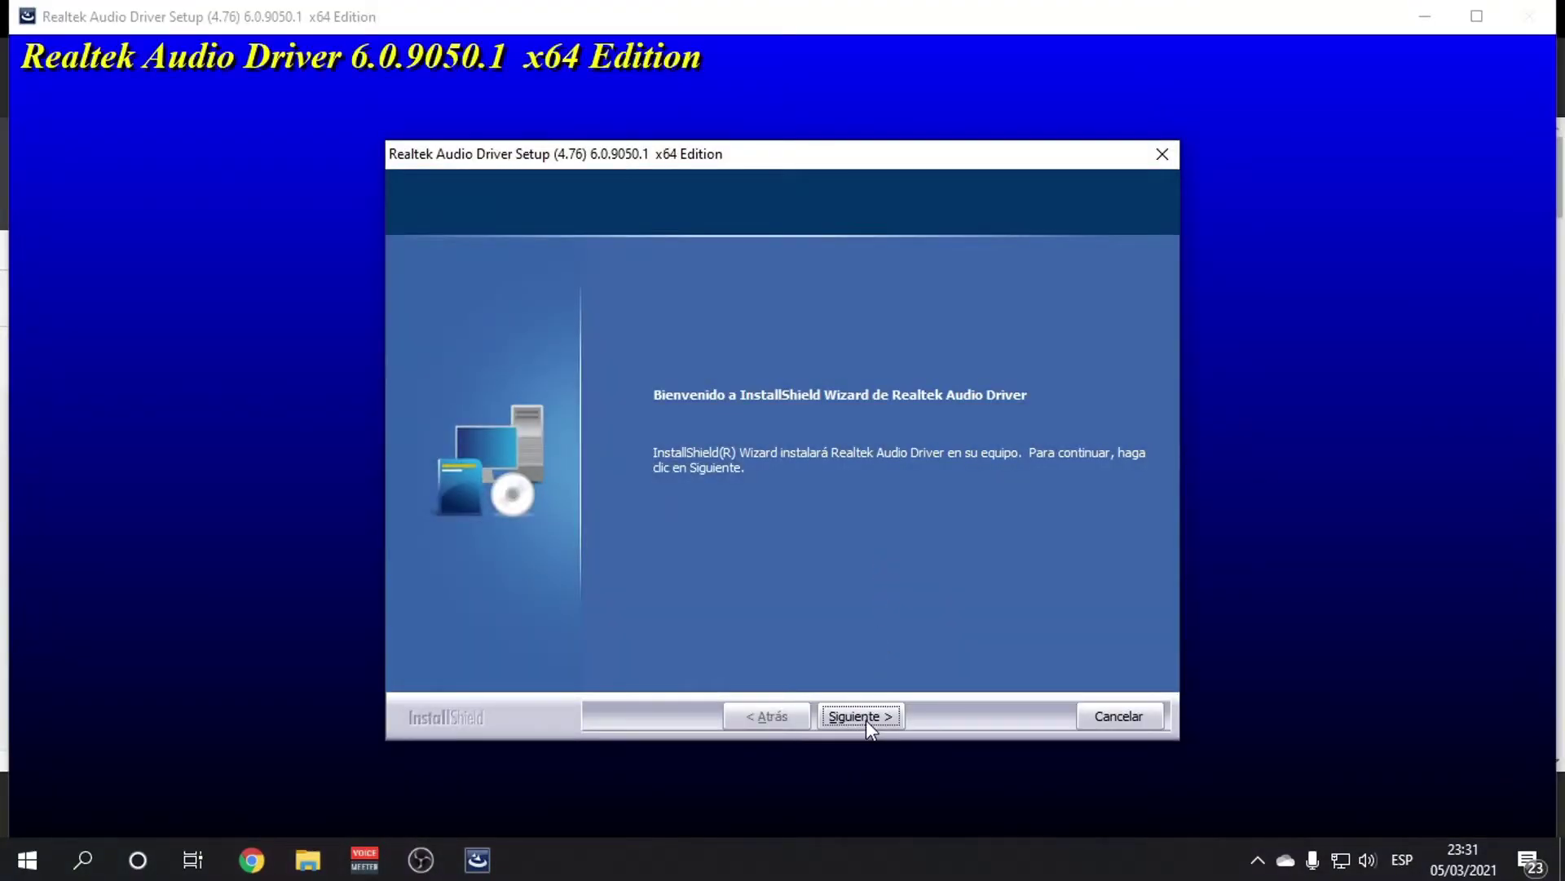
Run the wizard to uninstall the existing Realtek Audio Driver, and finish with the option to restart the computer now
left_click(866, 717)
left_click(860, 718)
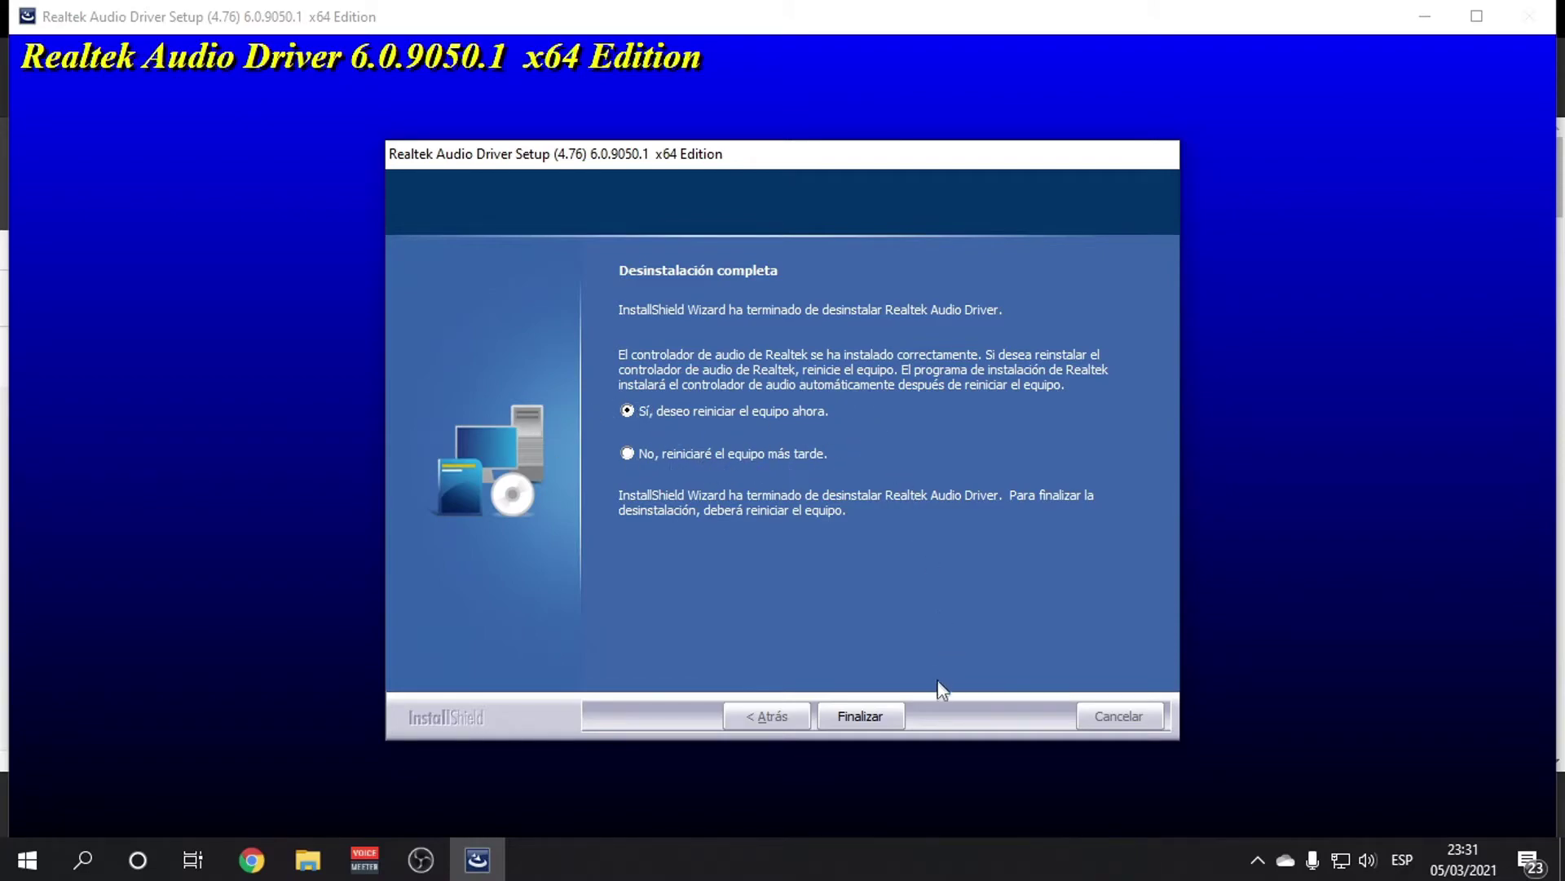
left_click(858, 716)
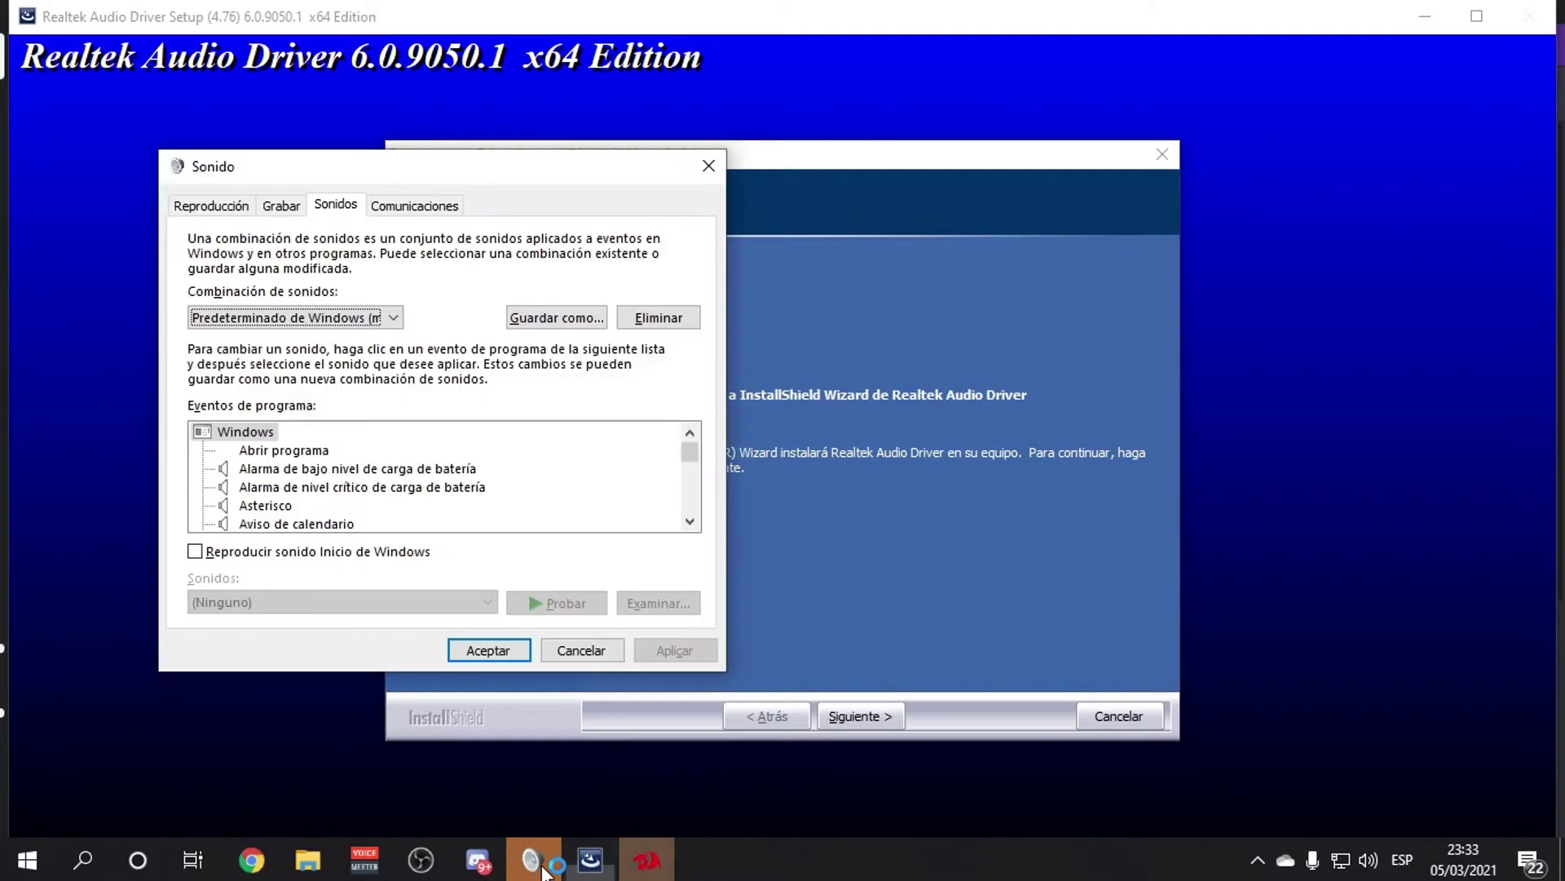
Review the playback and recording devices in the Sonido dialog, and close it without changes
left_click(237, 206)
scroll(407, 458, "down", 3)
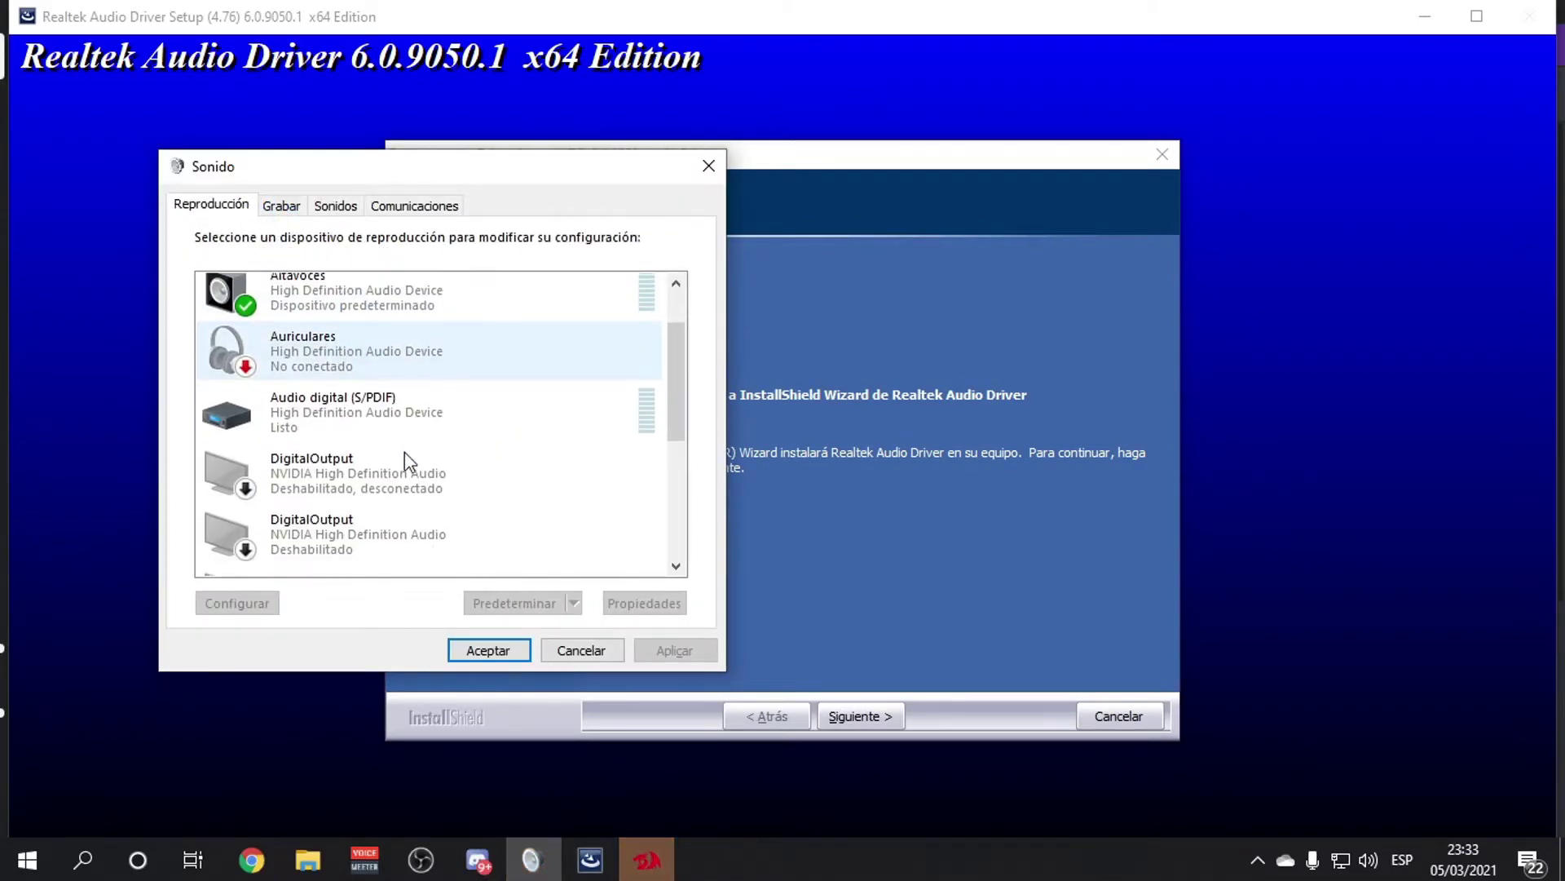
left_click(282, 205)
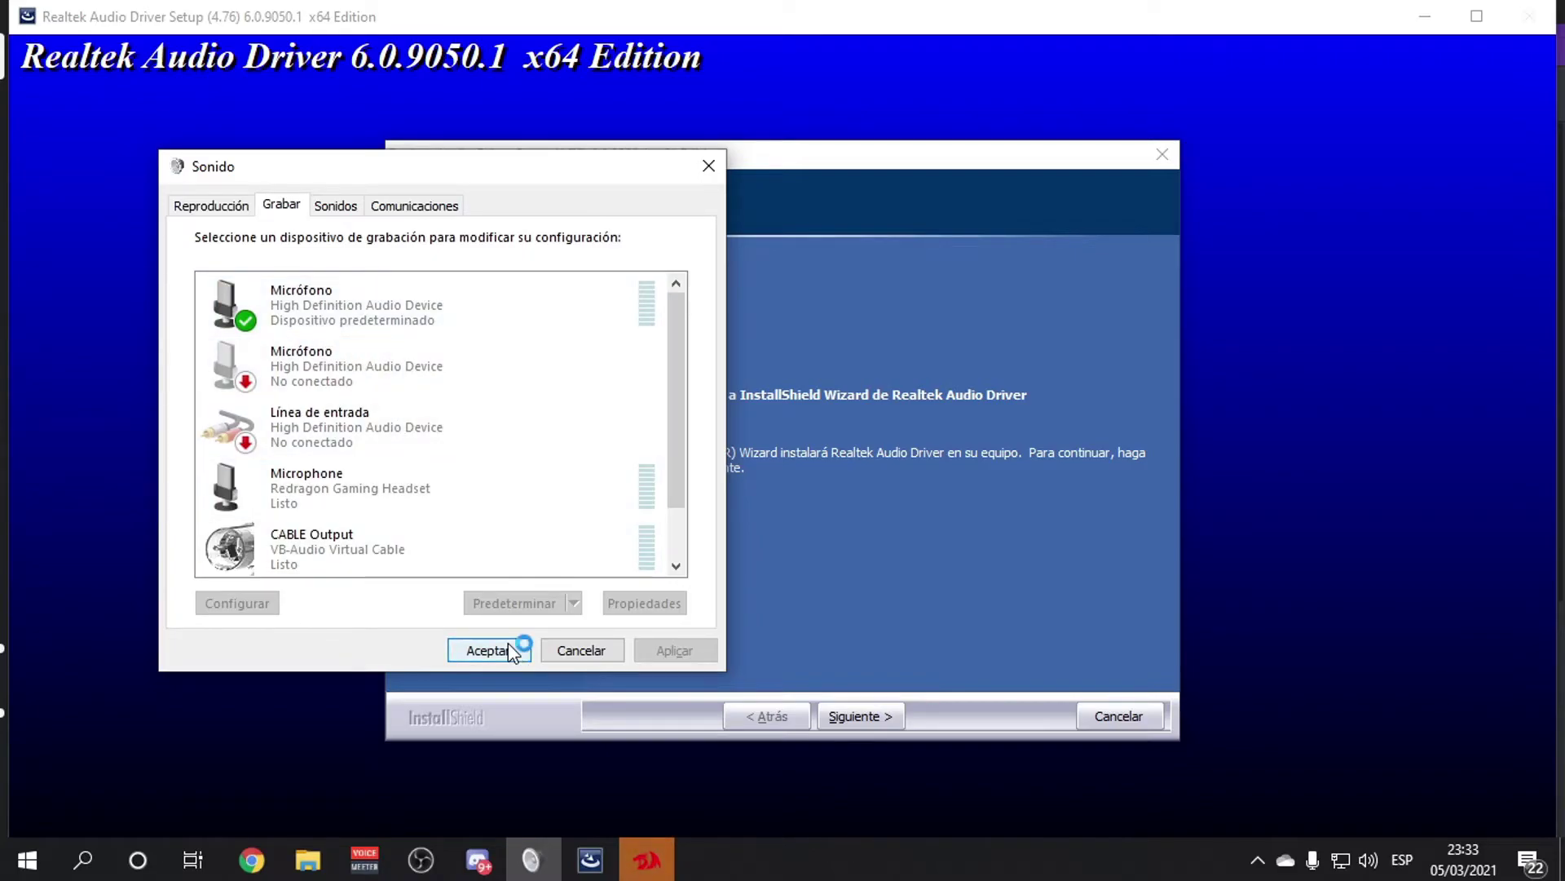
left_click(575, 650)
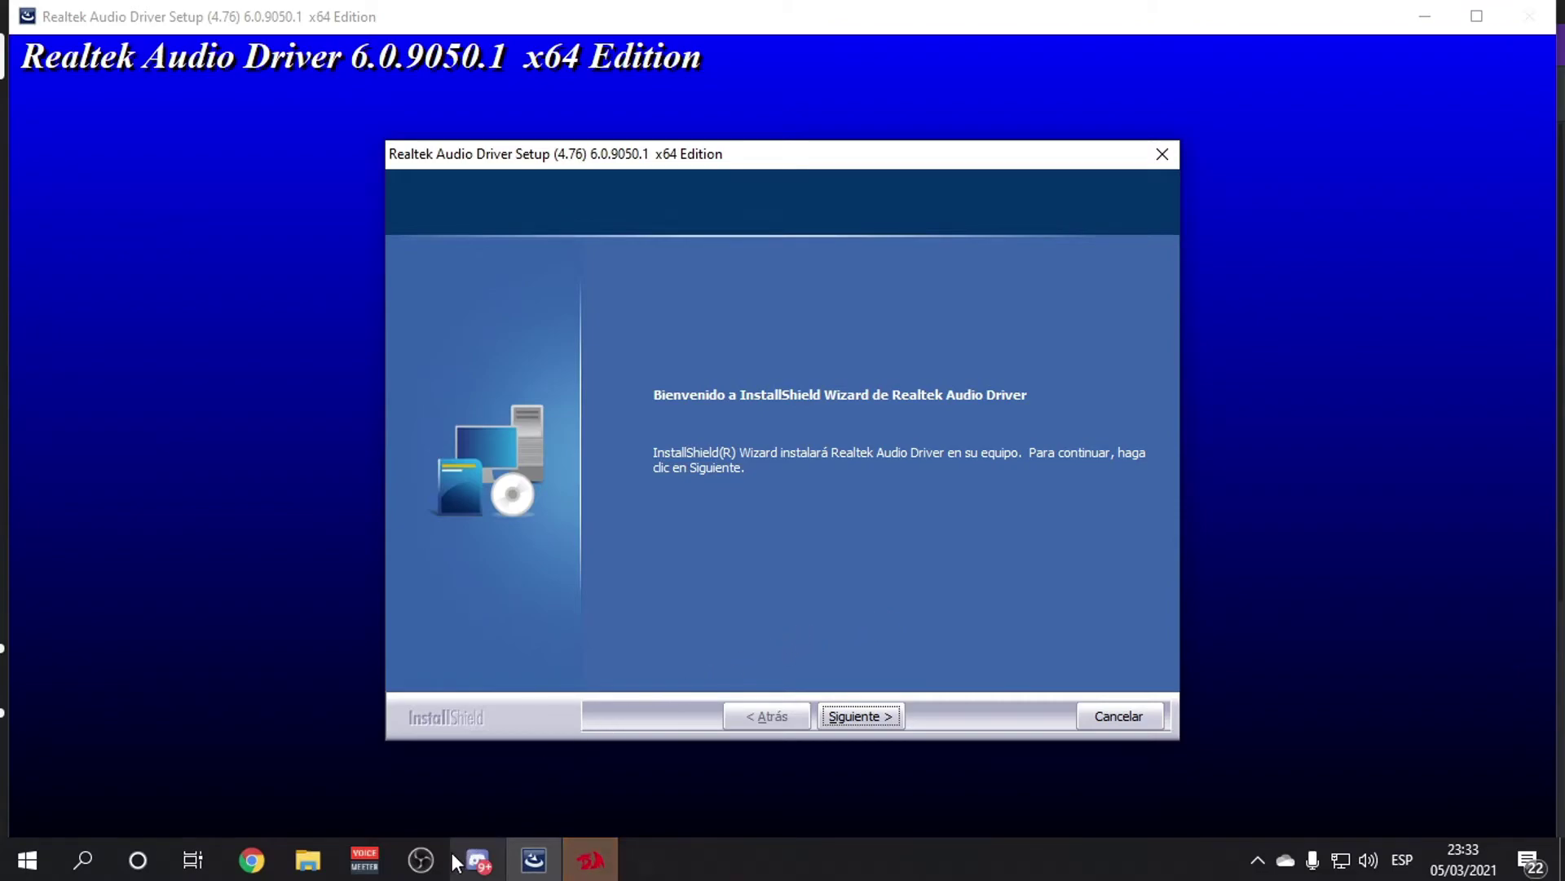
mouse_move(457, 861)
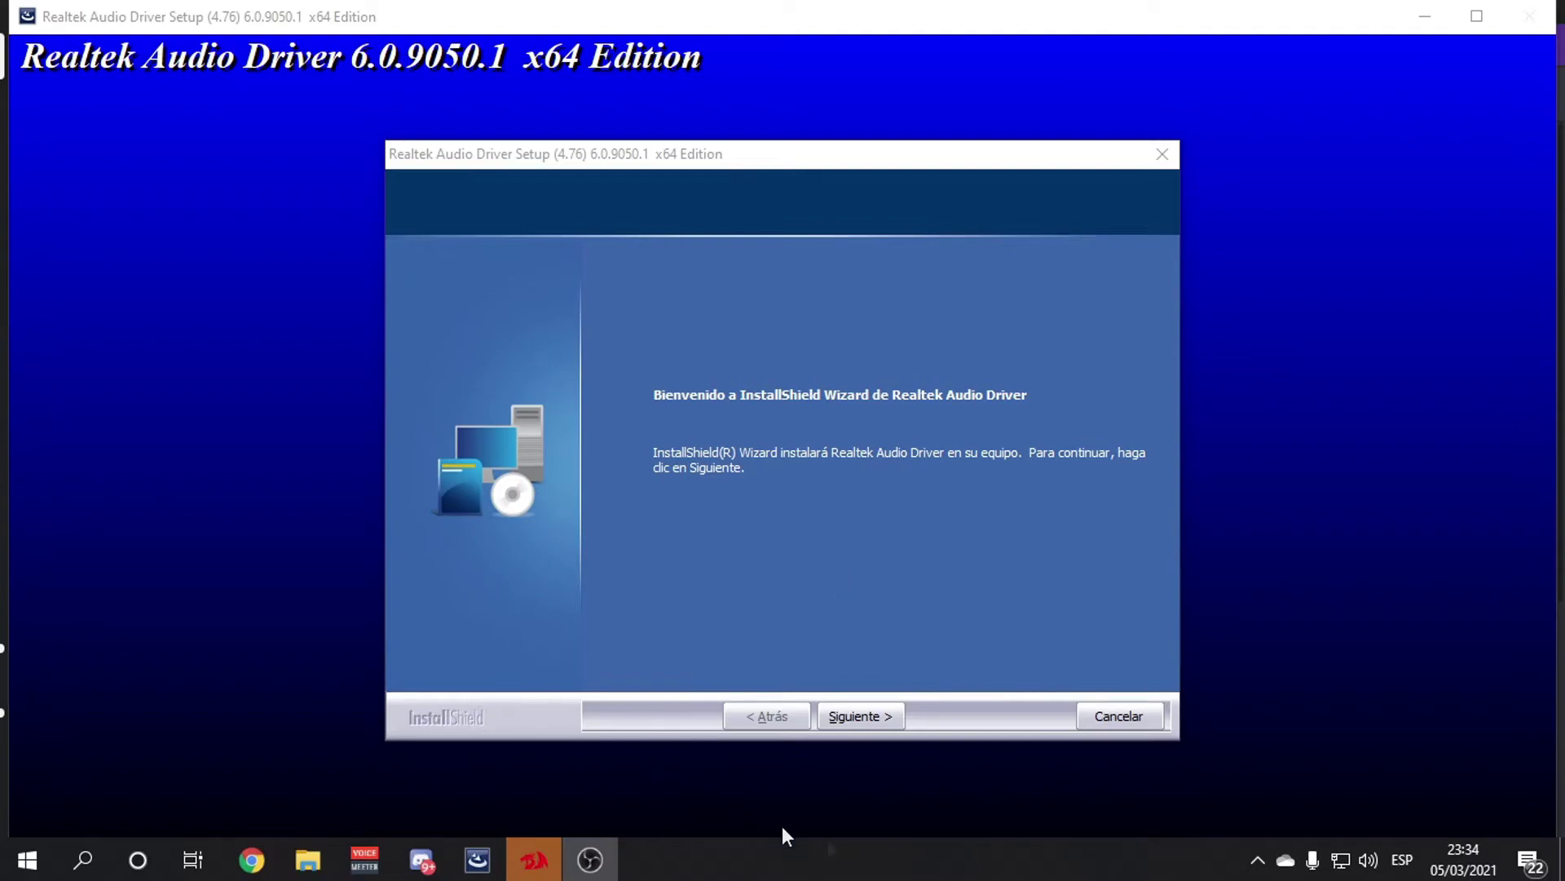
Start installing the Realtek Audio Driver, and search Windows for realtek while the installation runs
left_click(861, 717)
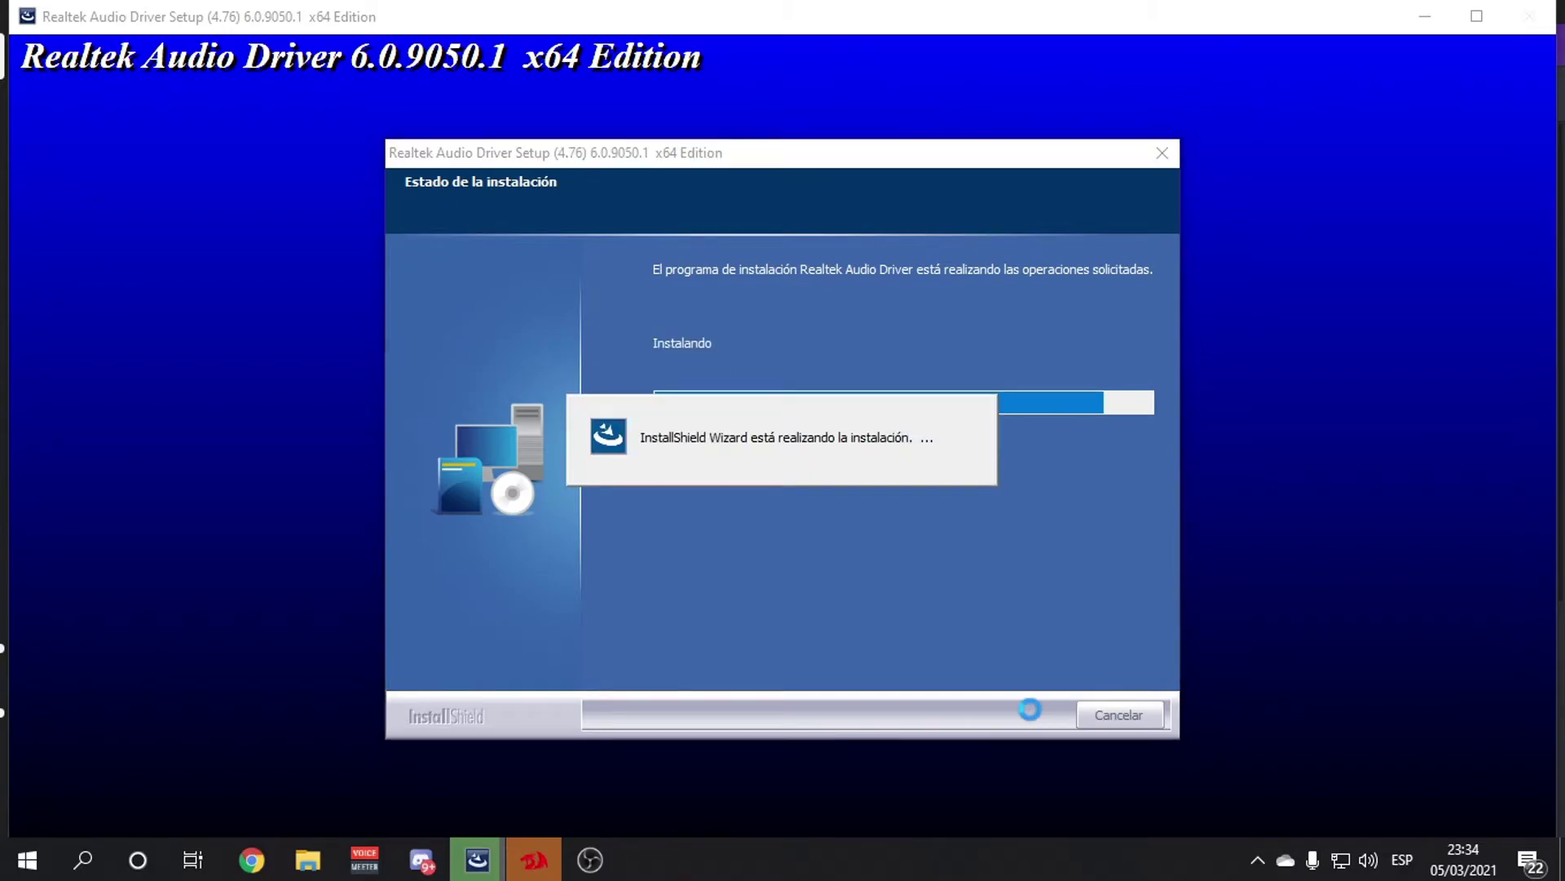
left_click(82, 860)
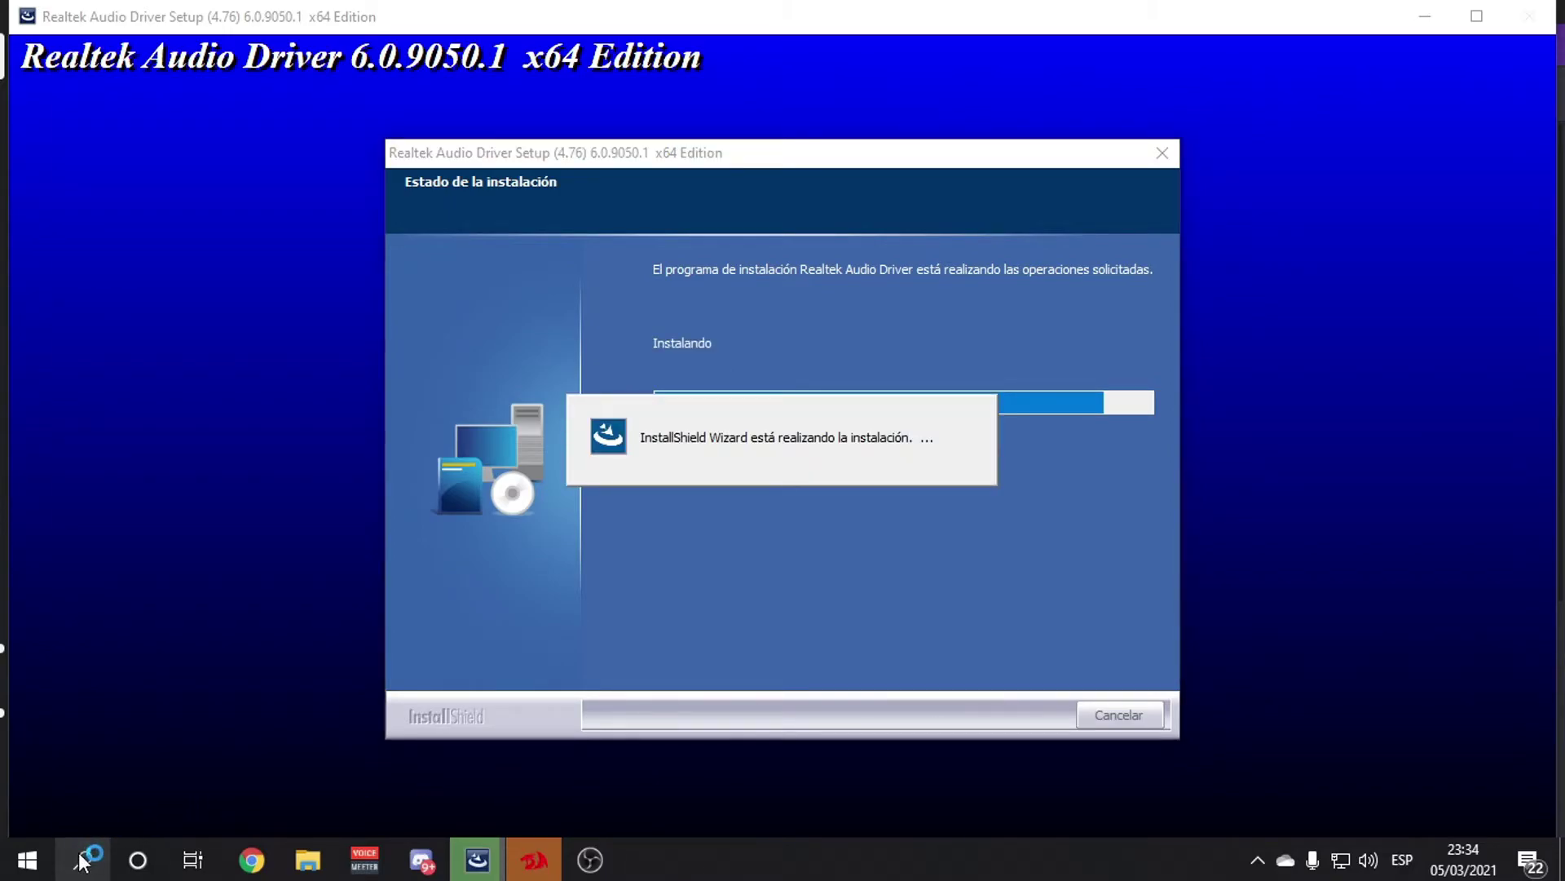
type("real")
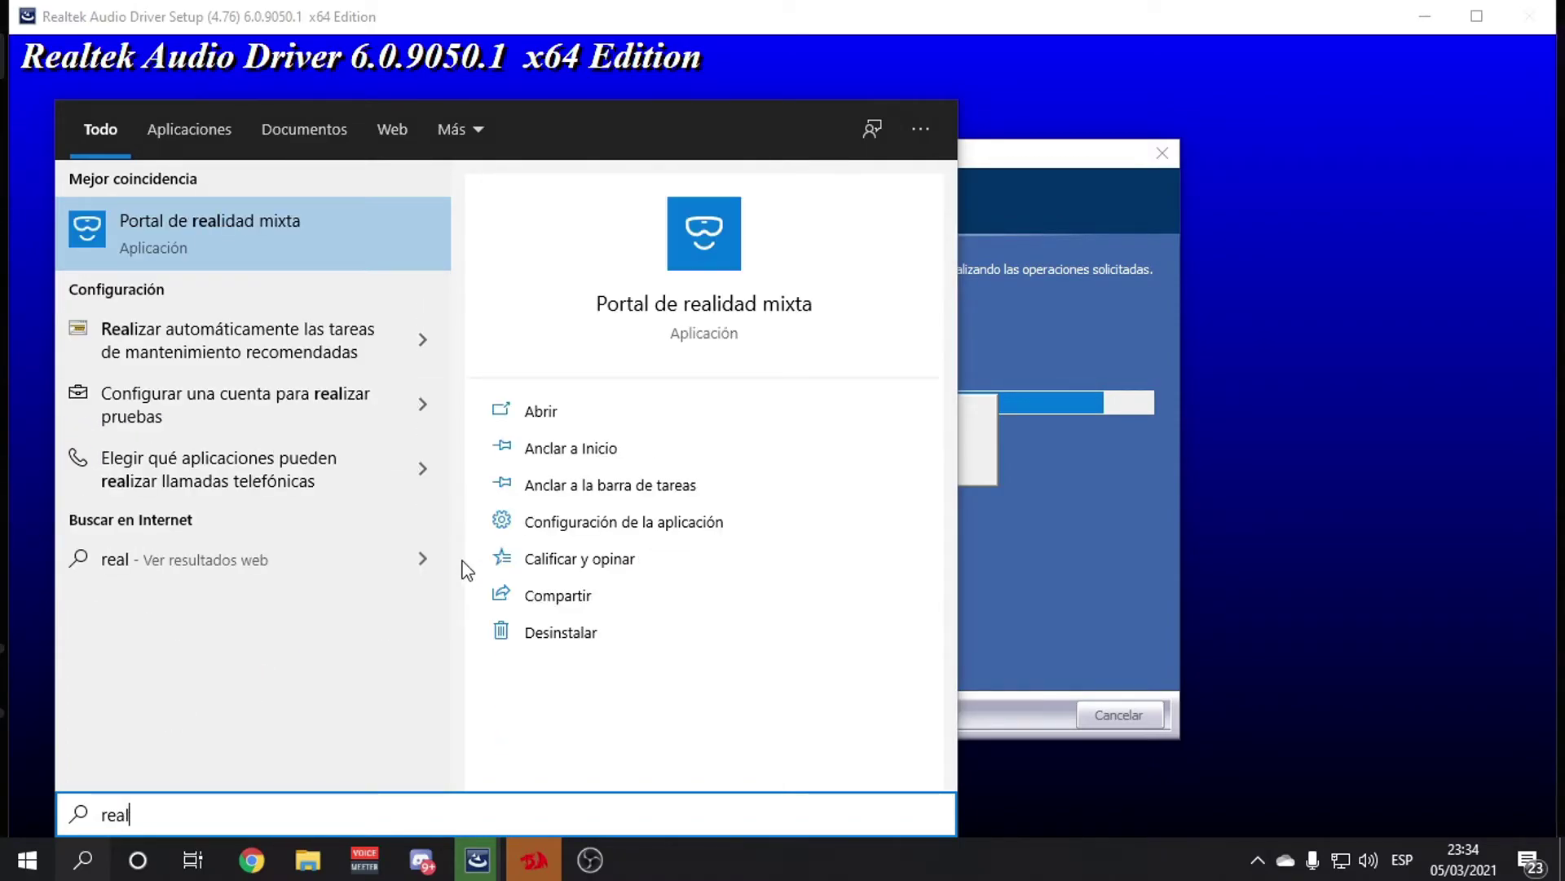
type("tek")
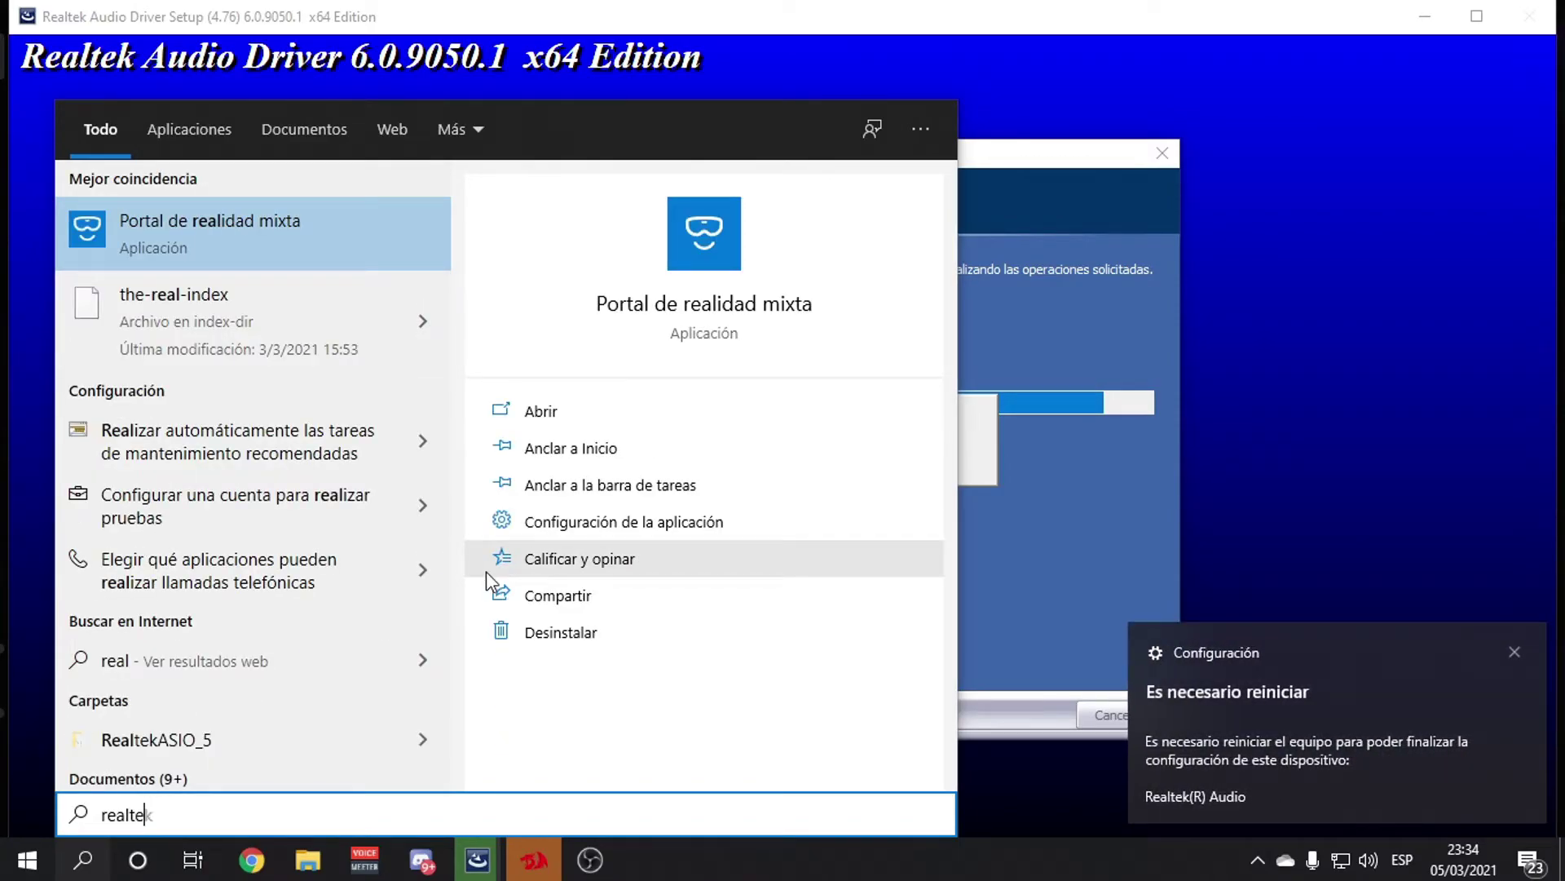
left_click(1071, 600)
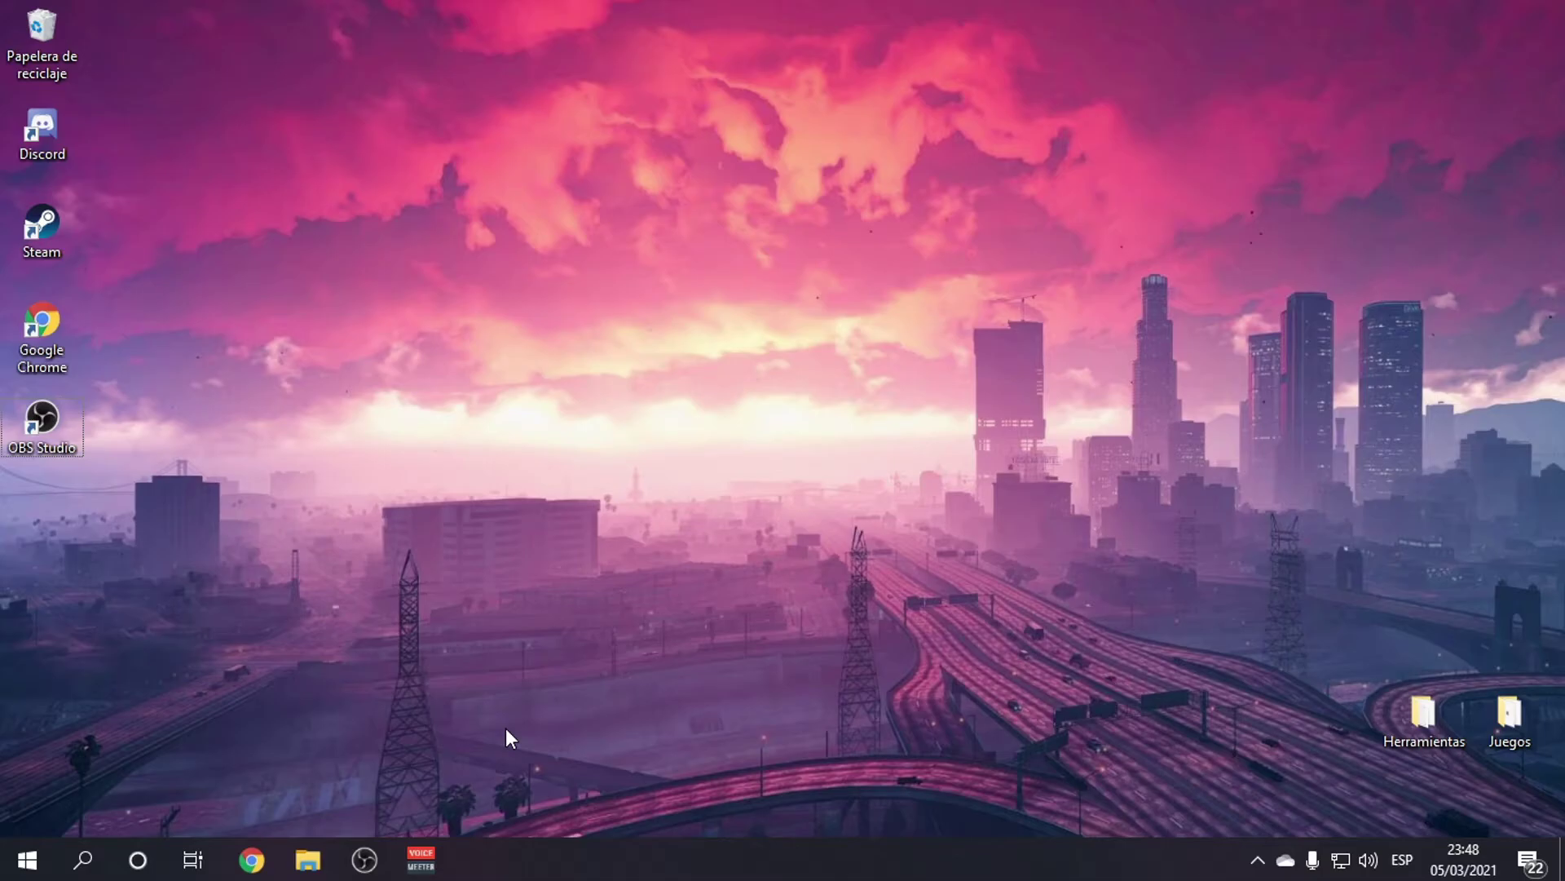
Search Windows for realtek from the desktop to check for the audio console, and dismiss the search
left_click(82, 871)
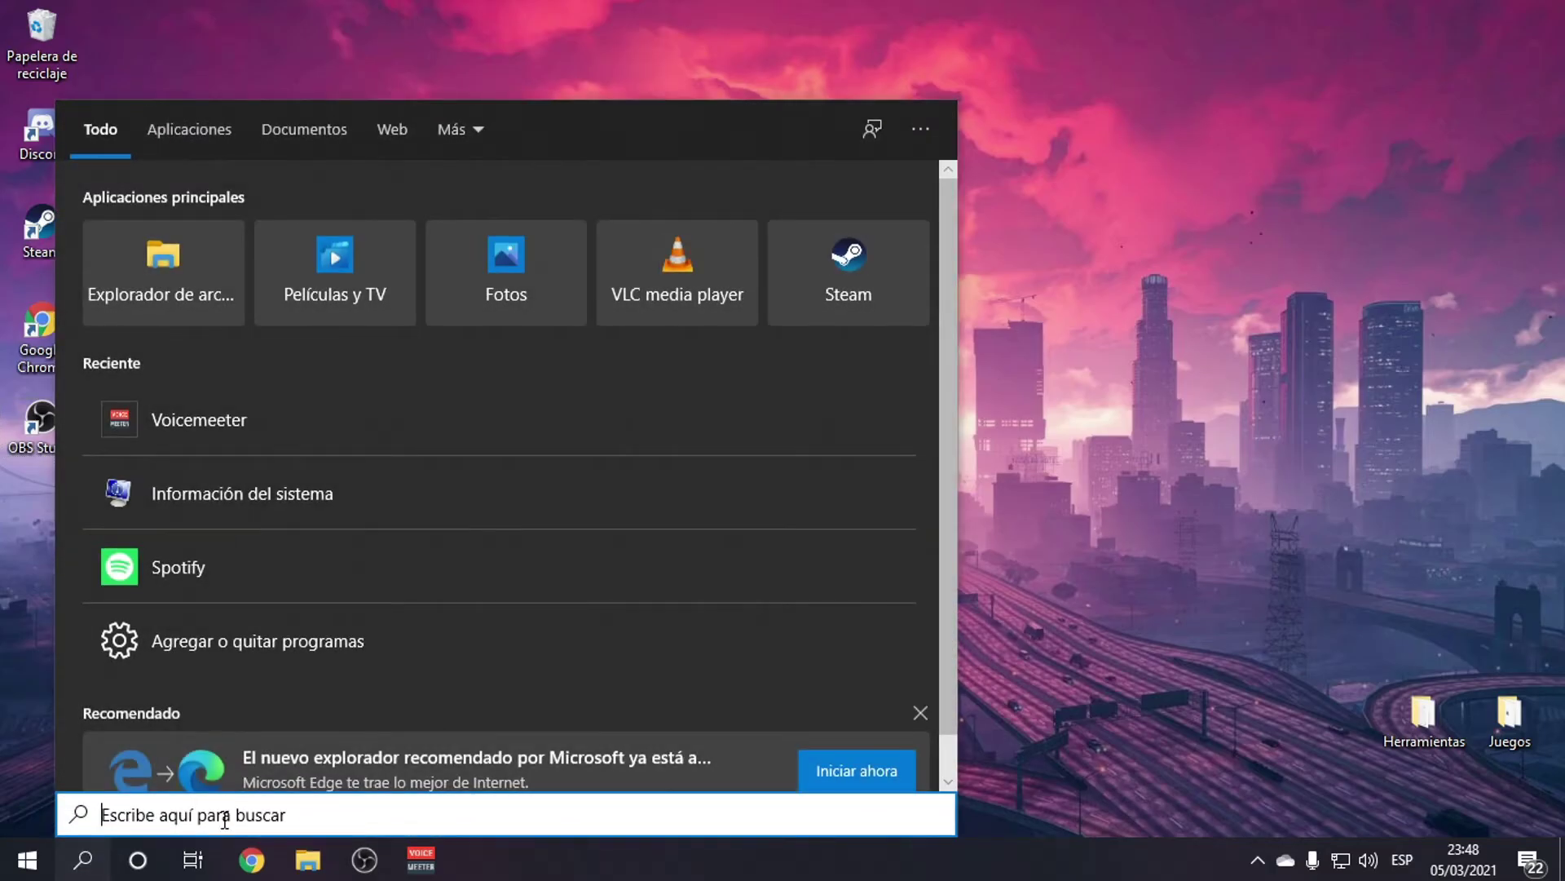
type("realt")
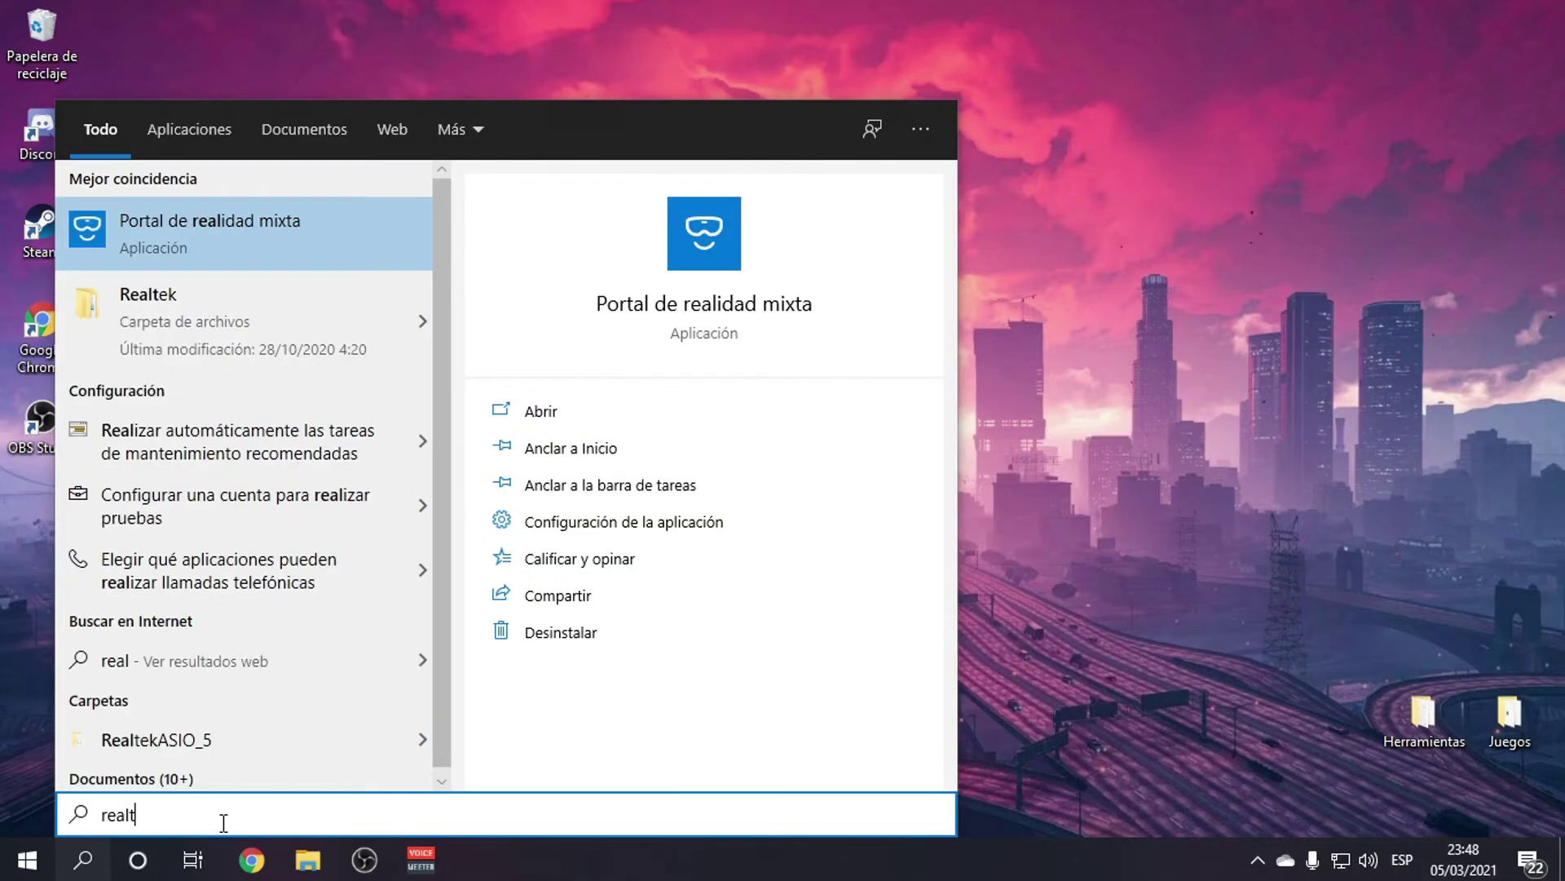
key("ctrl+a")
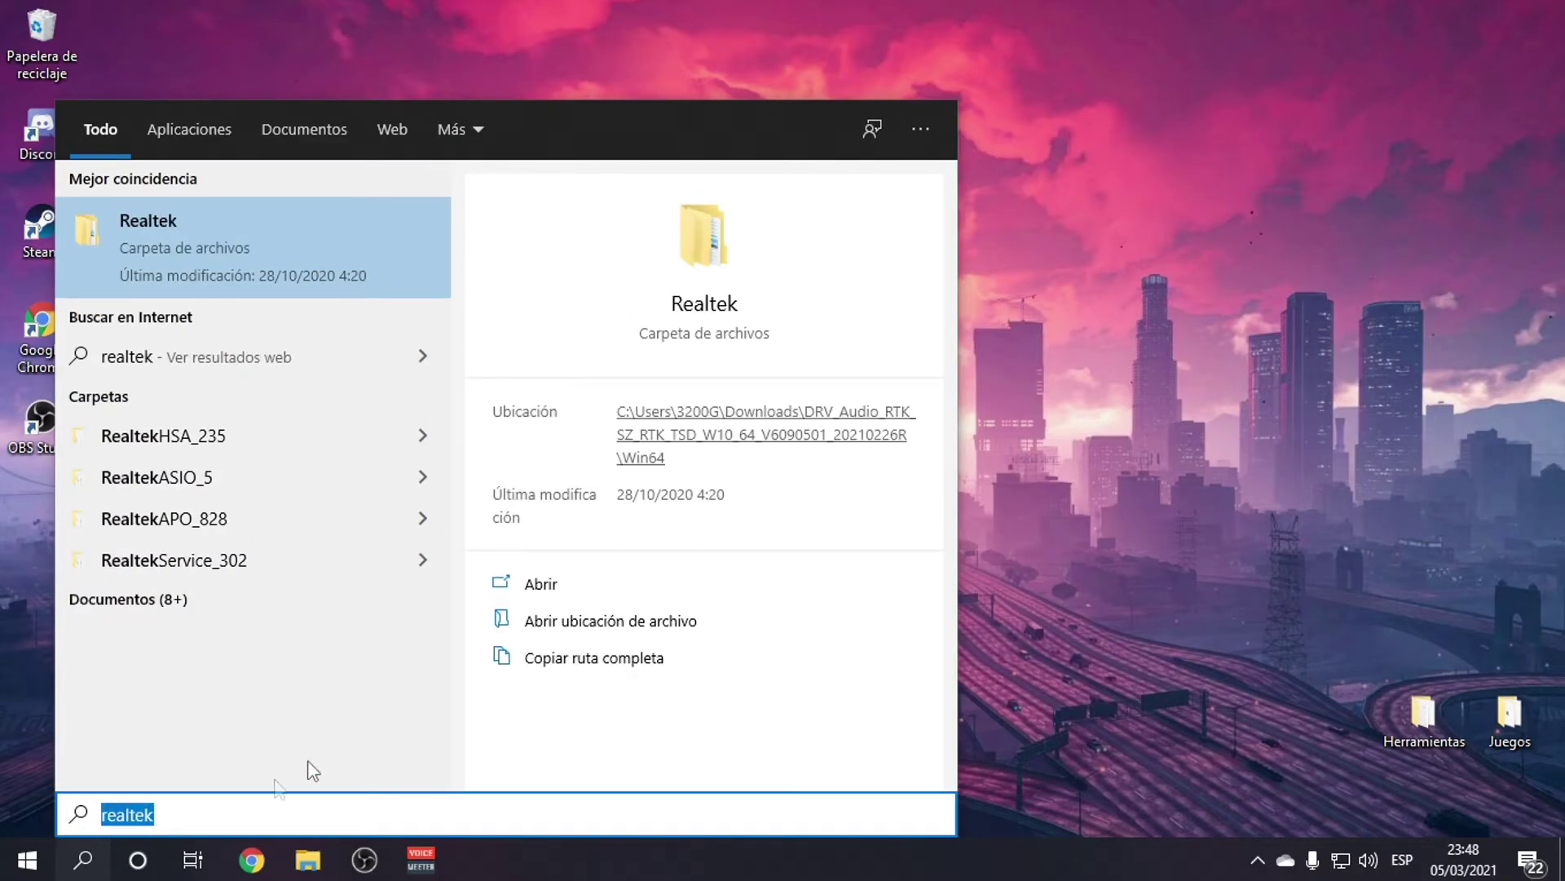
key("BackSpace")
key("Escape")
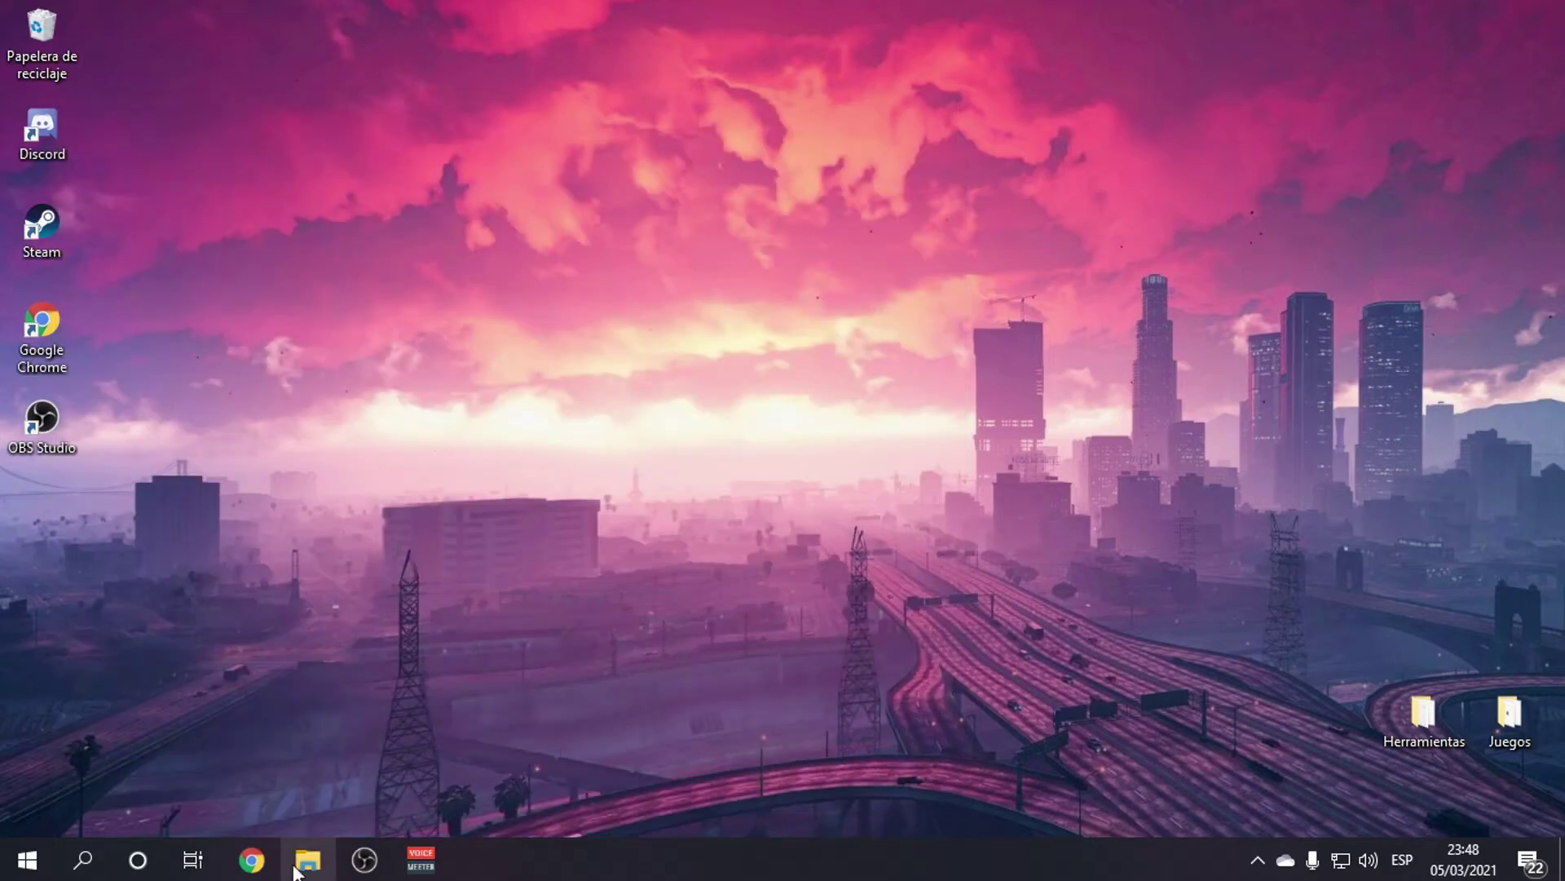
Open the extracted DRV_Audio_RTK folder in Descargas and run AsusSetup.exe
key("super+e")
left_click(363, 337)
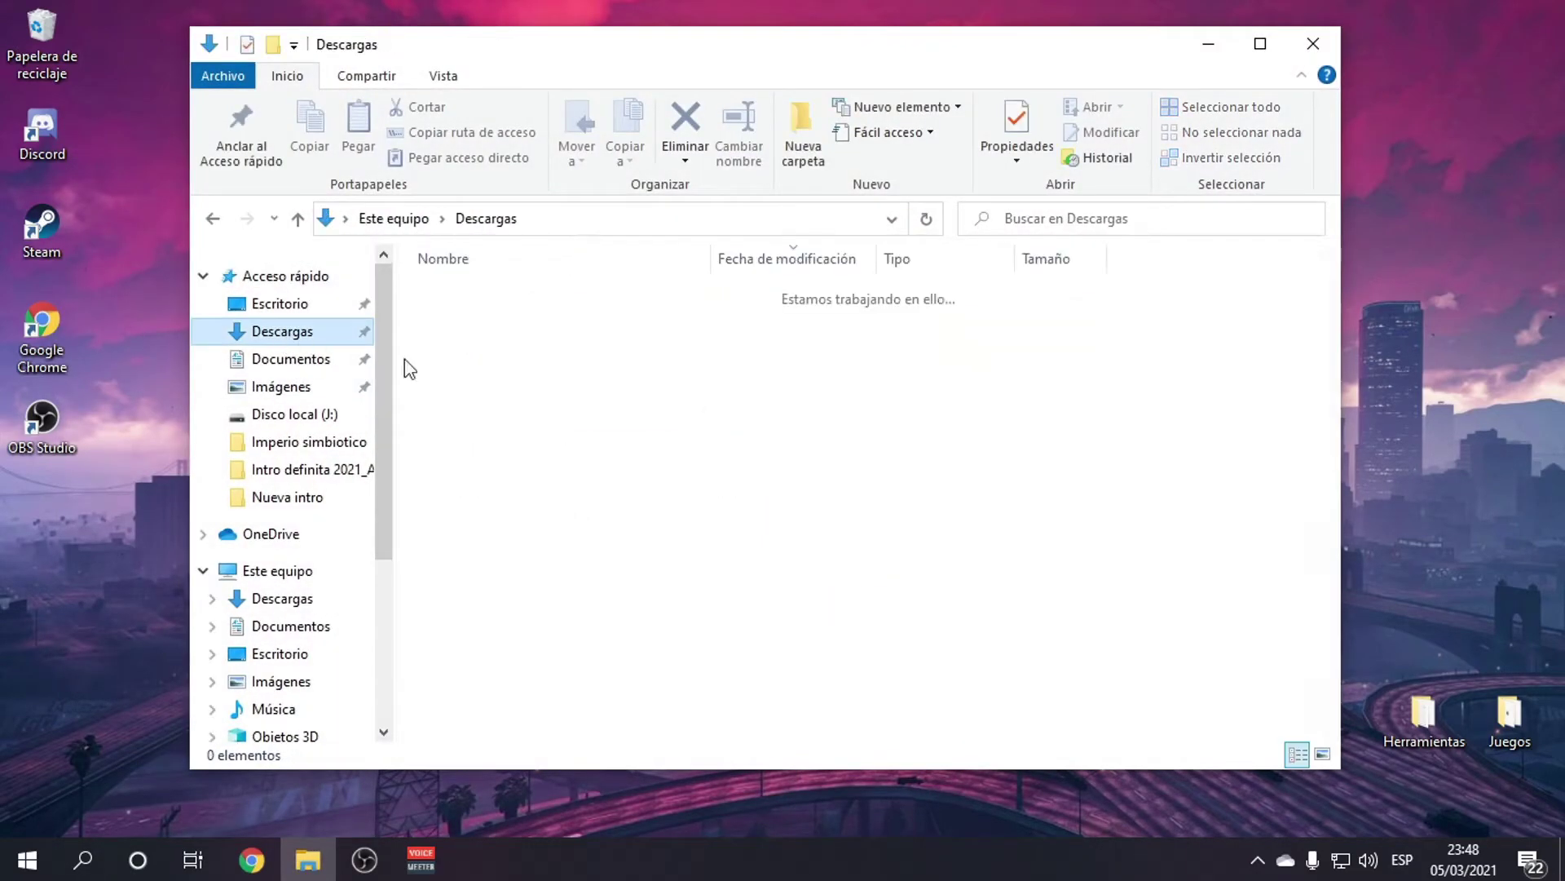
double_click(469, 446)
scroll(603, 571, "down", 6)
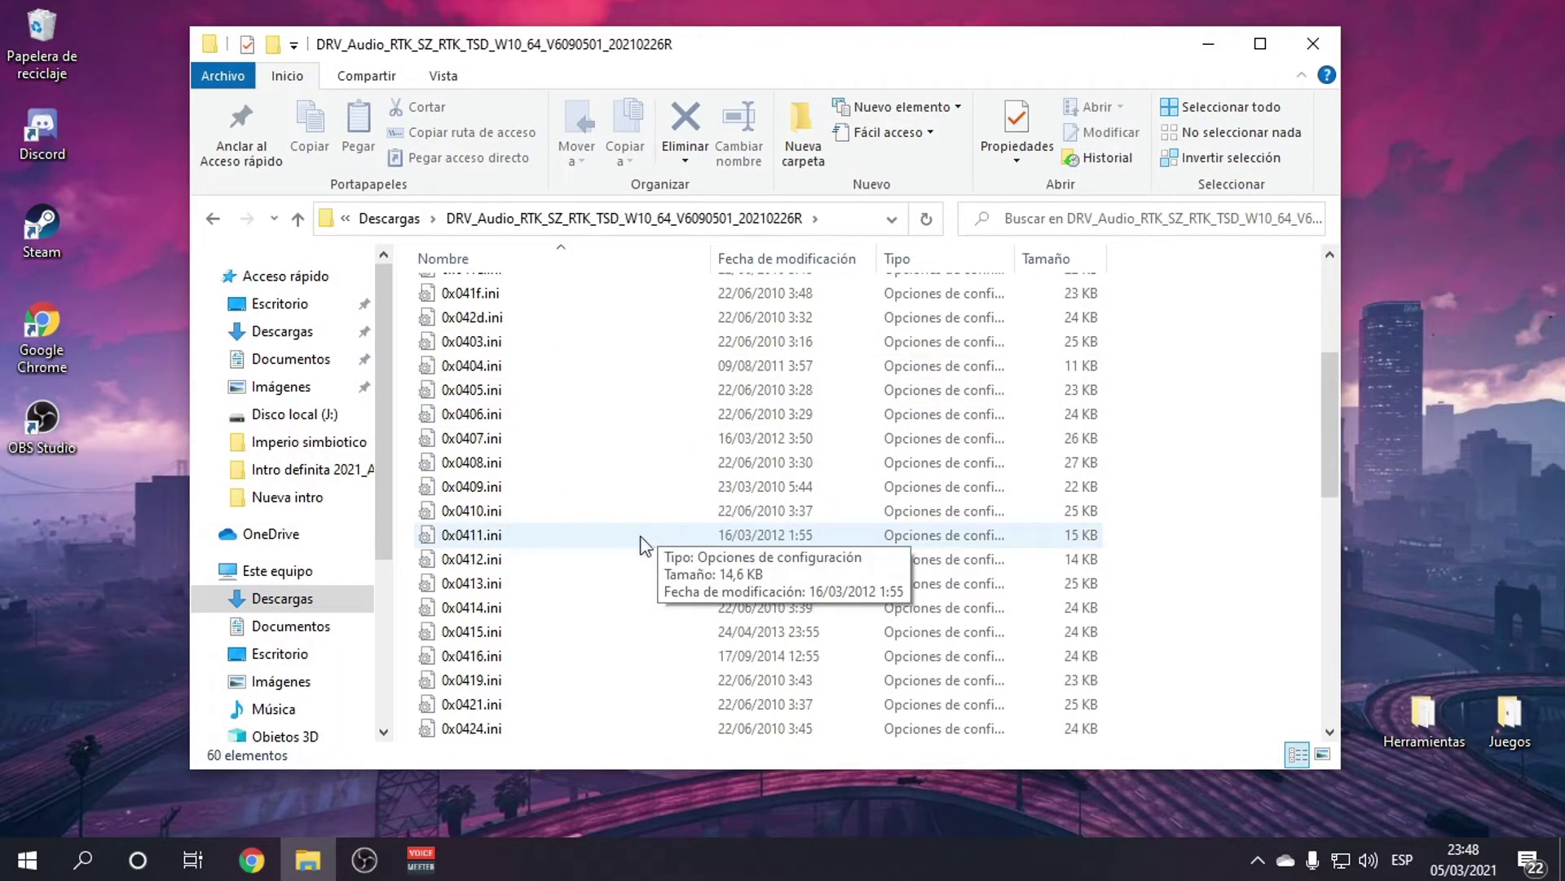
double_click(530, 516)
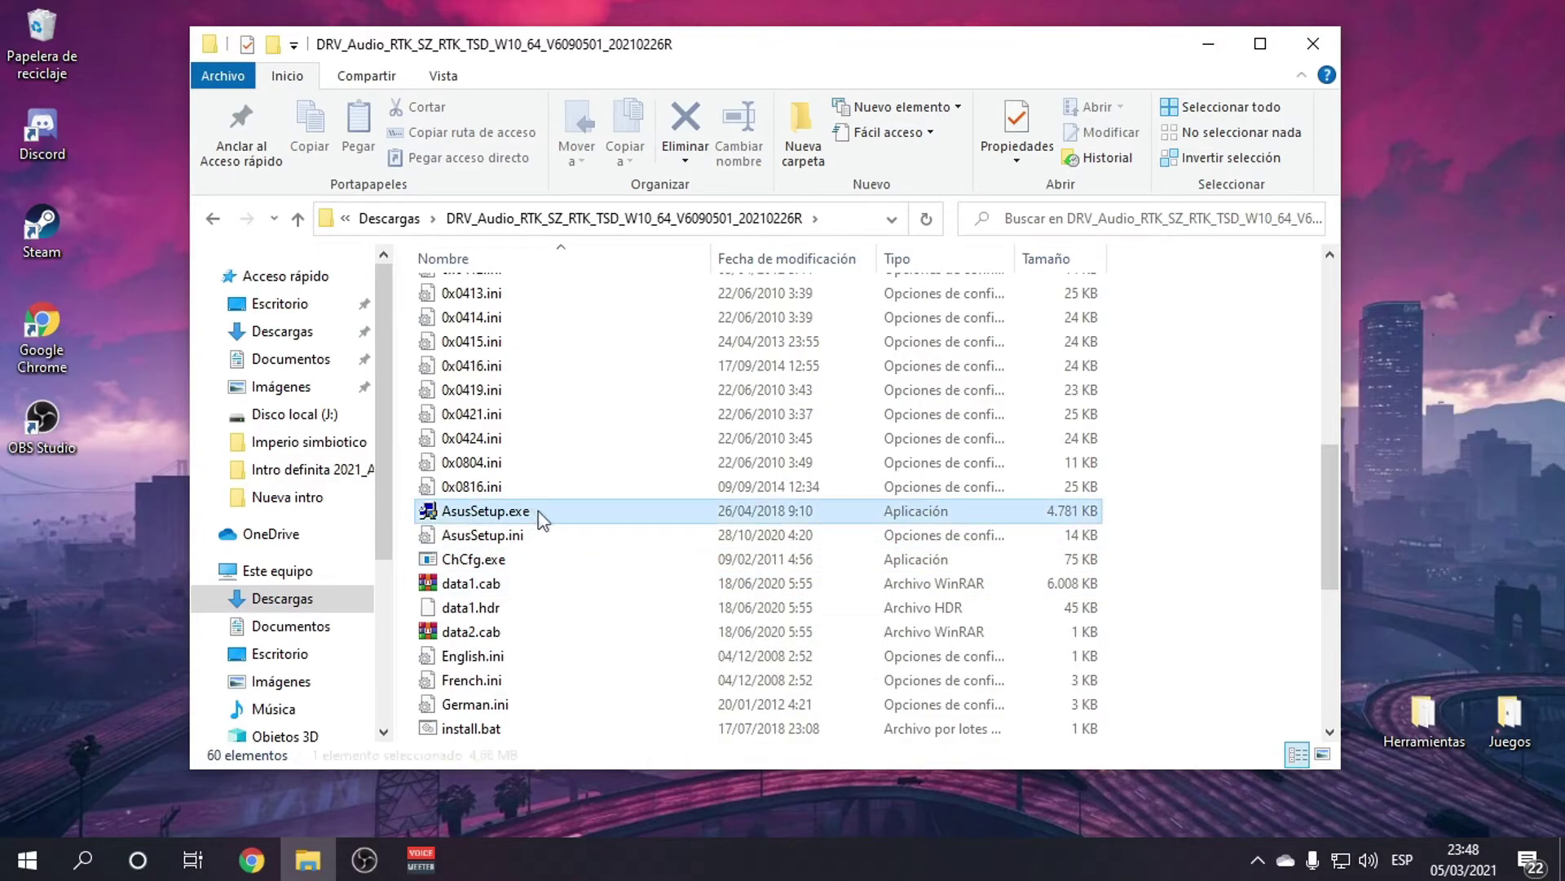
right_click(570, 512)
left_click(603, 113)
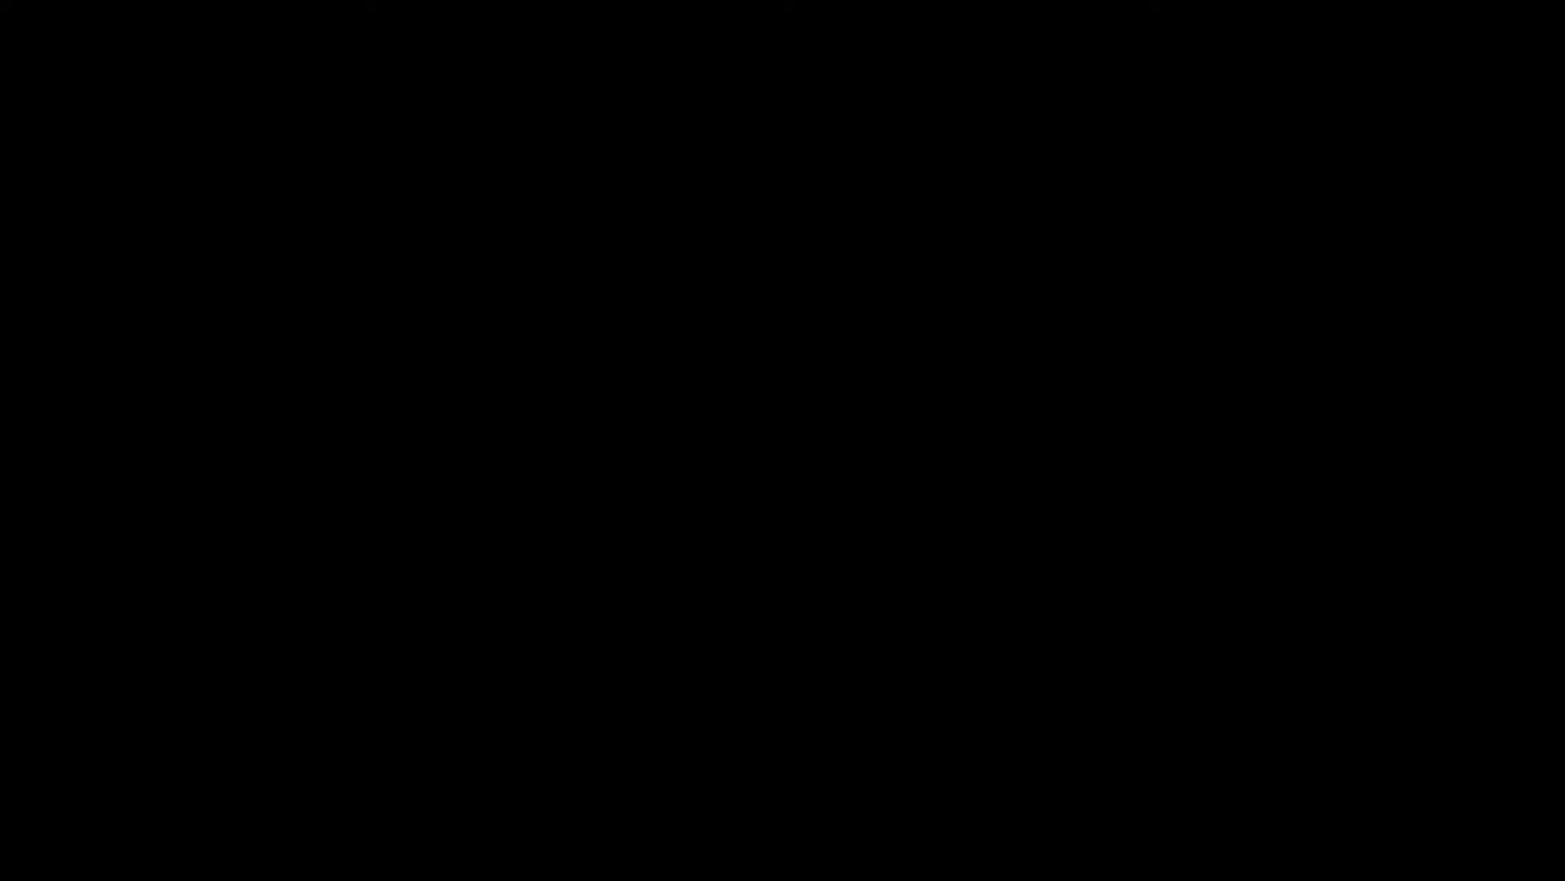
left_click(637, 499)
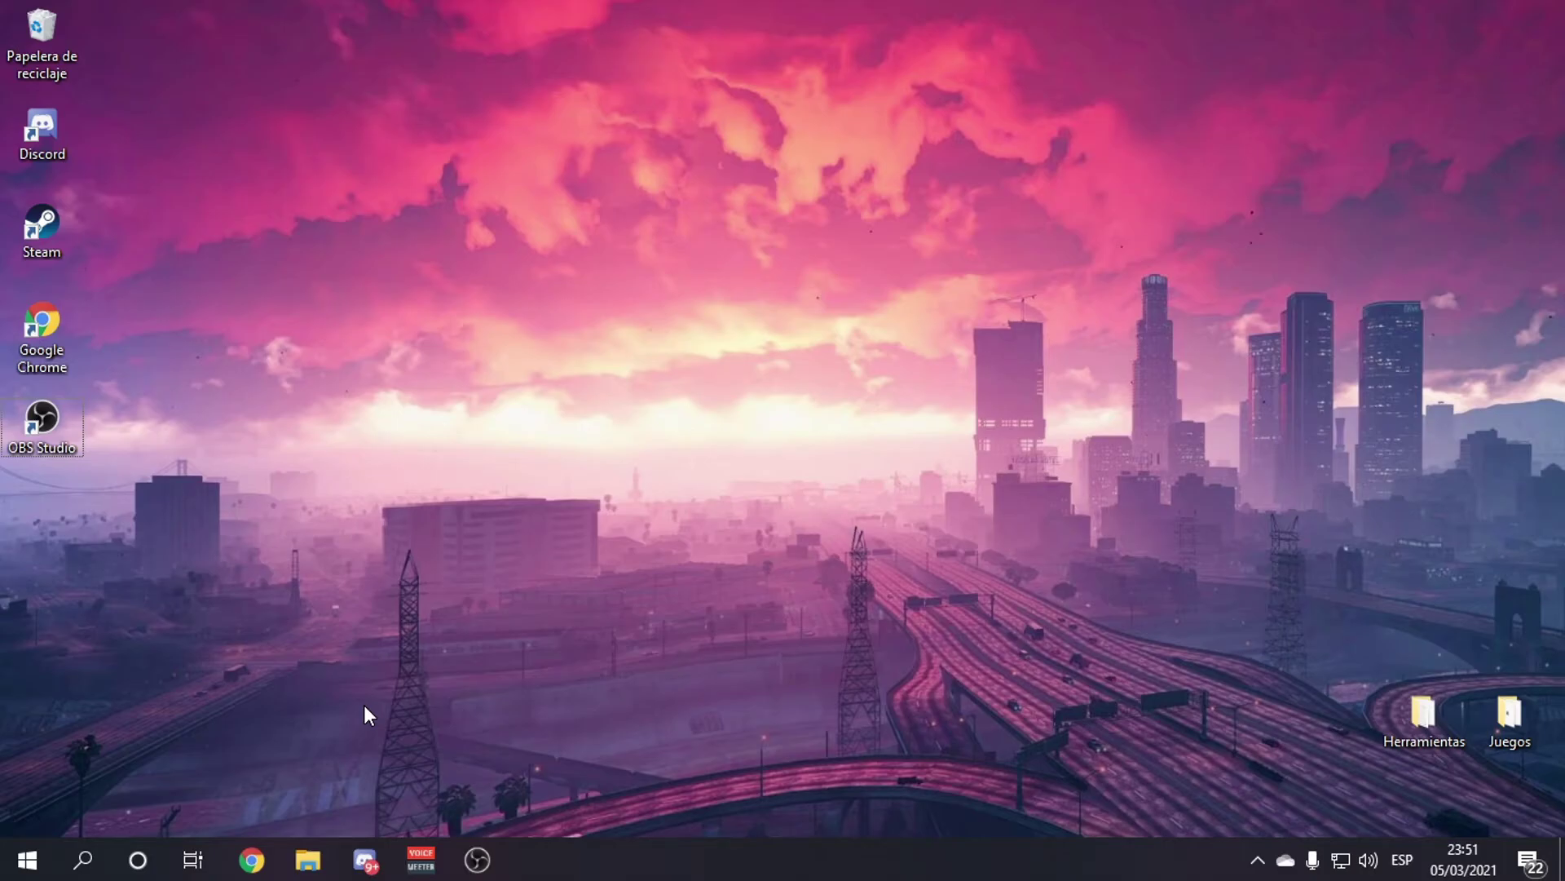
right_click(727, 470)
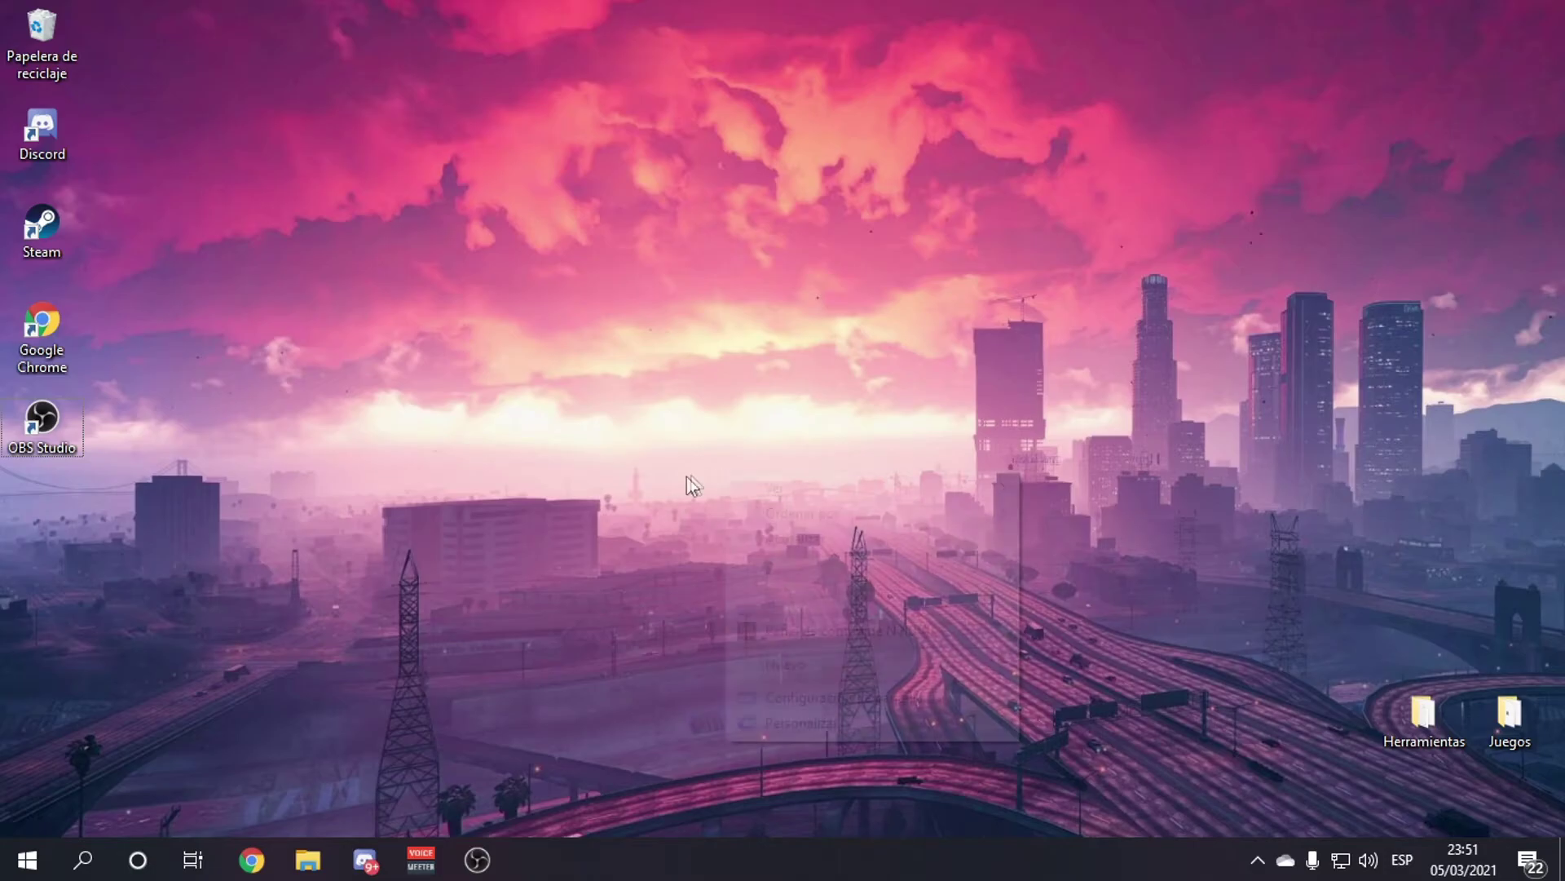
right_click(554, 500)
left_click(612, 571)
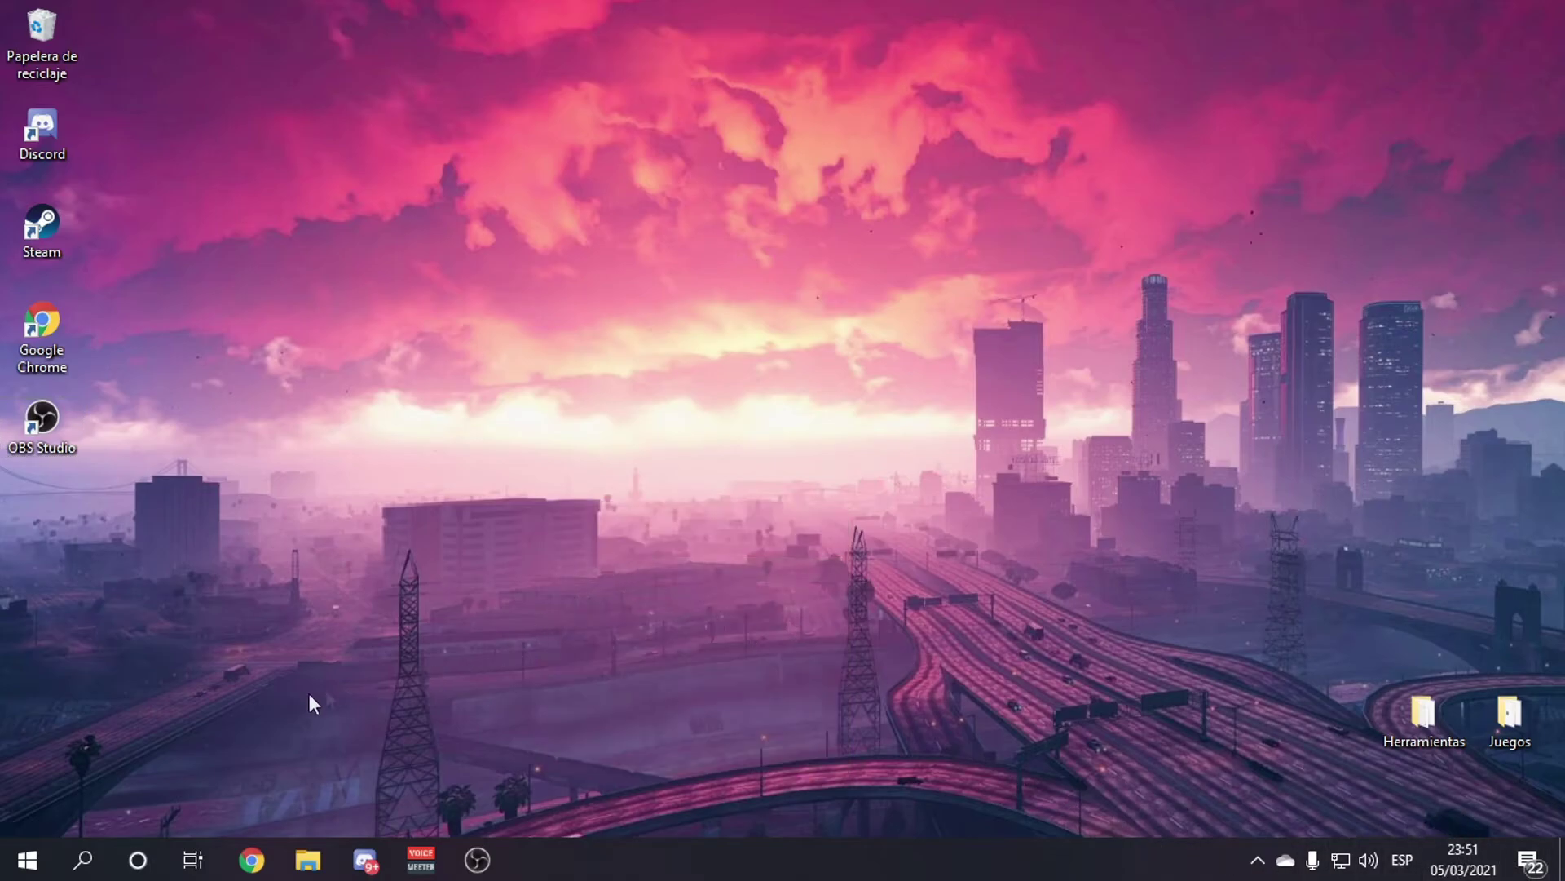
Search Windows for rea to check for Realtek Audio Console, and dismiss the search
left_click(82, 859)
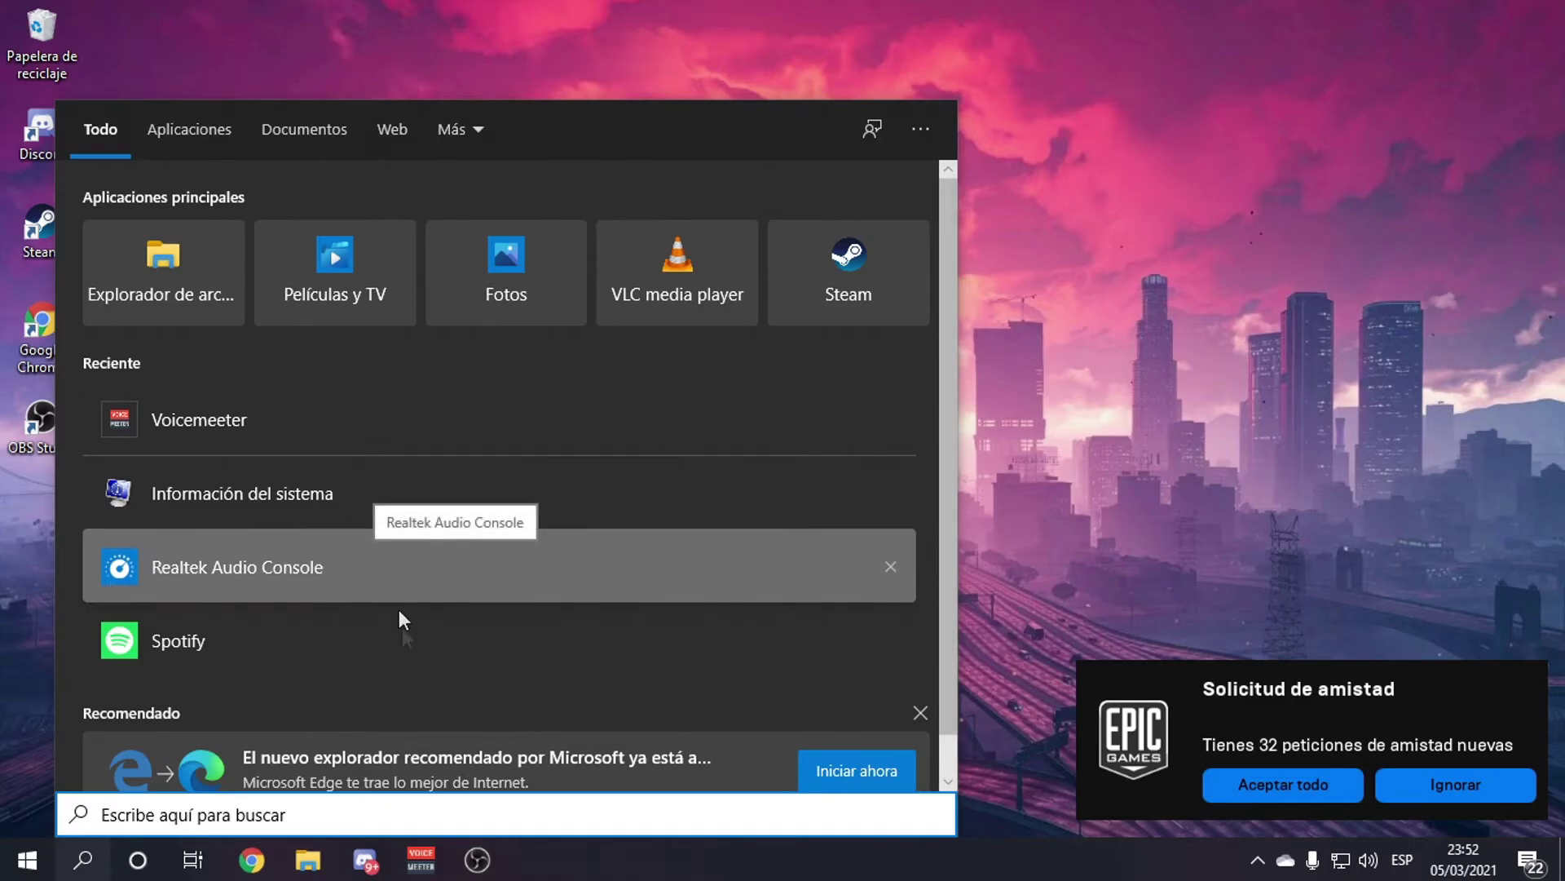
type("rea")
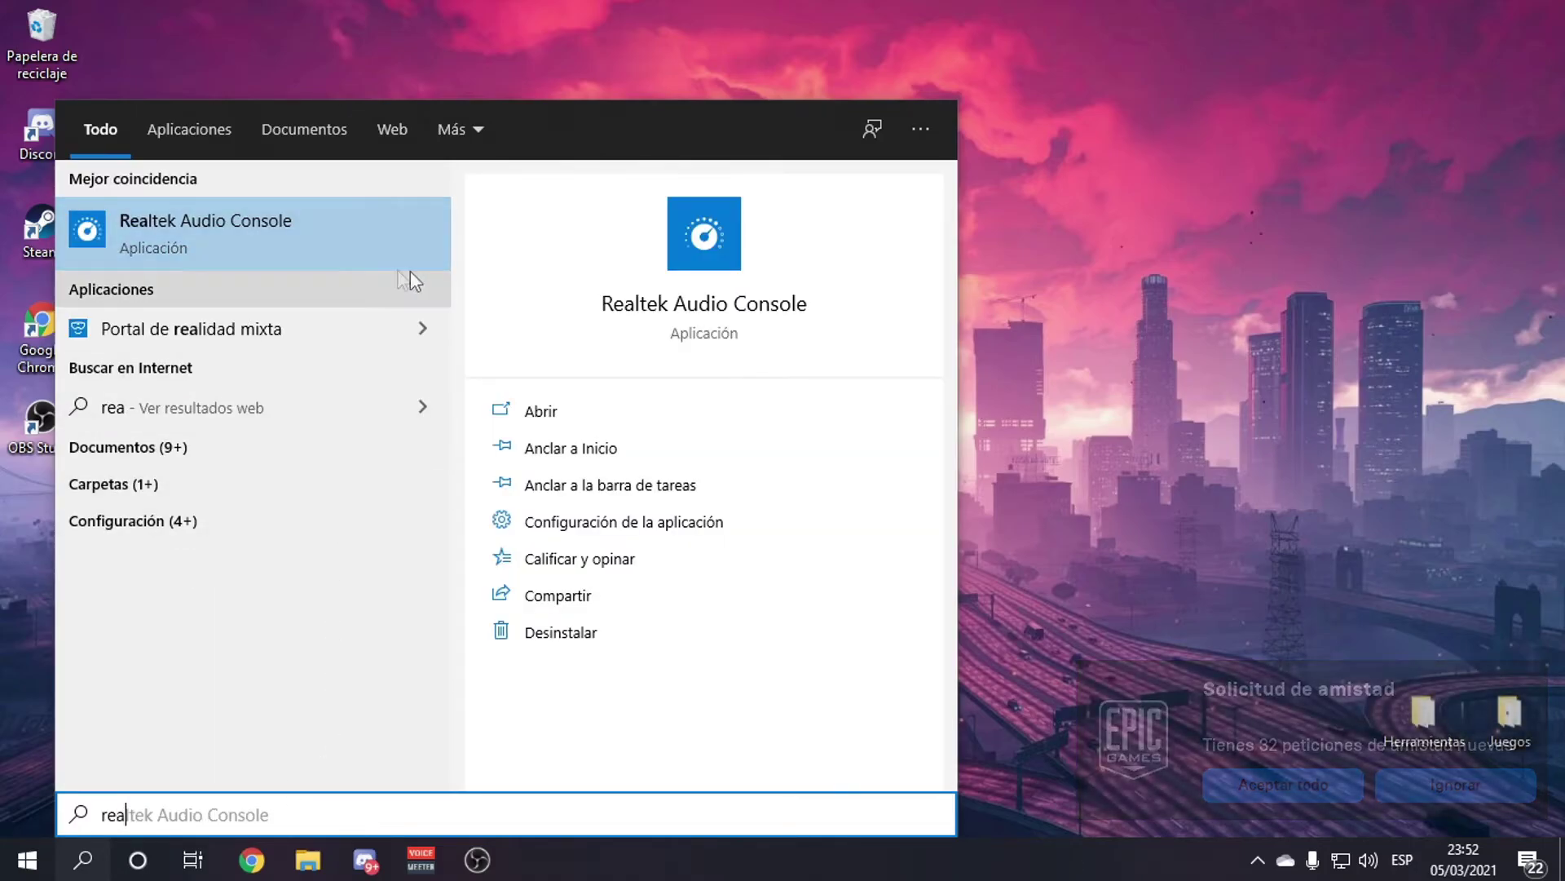
left_click(1439, 595)
Examine the setup files in the extracted DRV_Audio_RTK folder in Descargas, locate AsusSetup.exe, and close the folder window
left_click(307, 860)
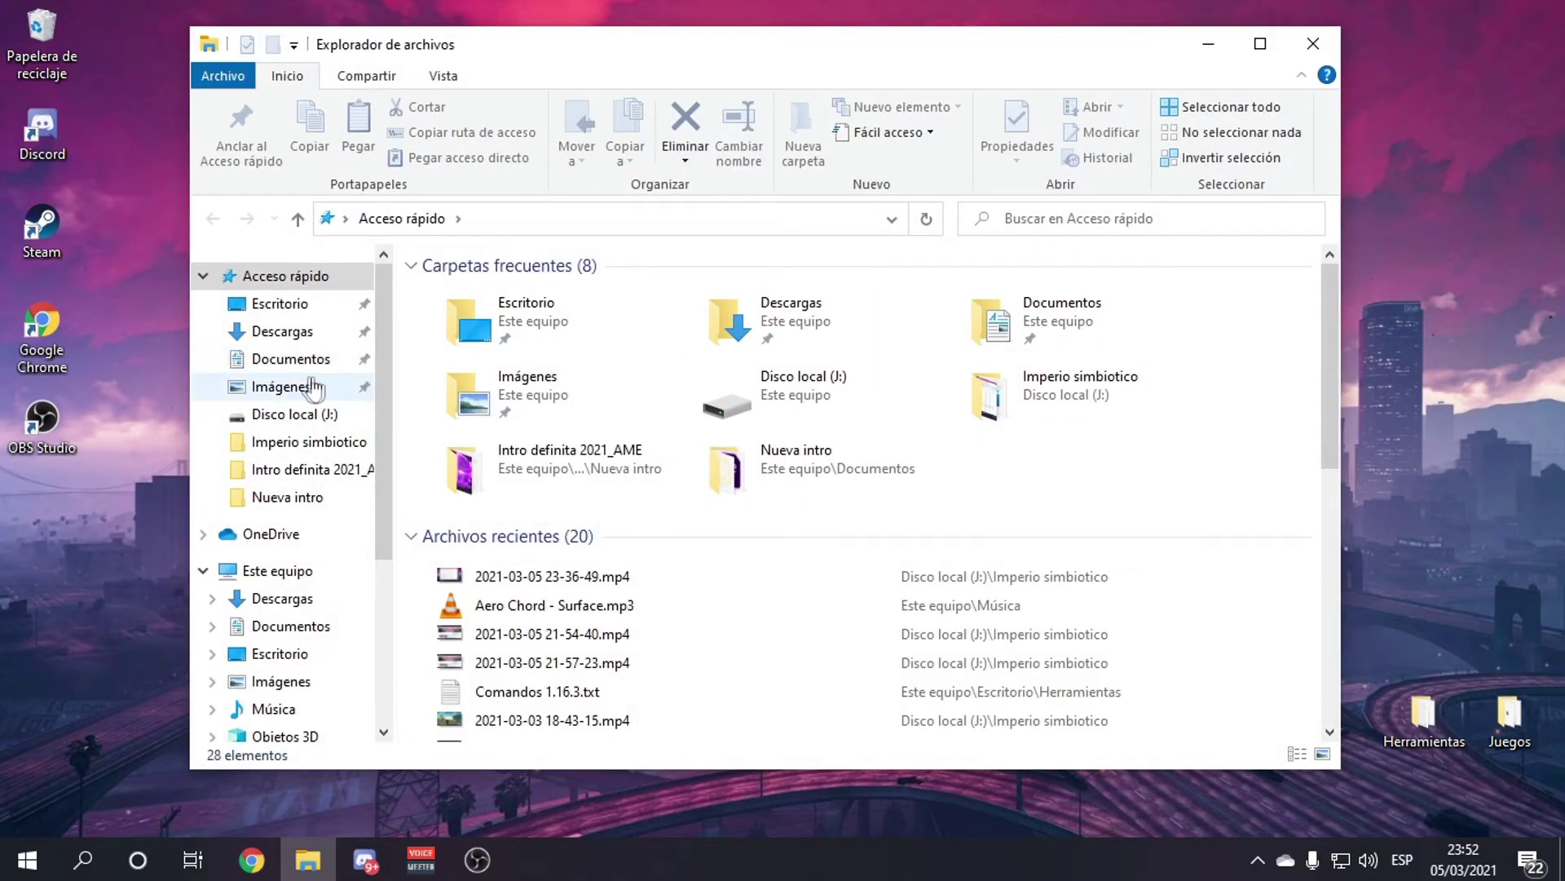
left_click(282, 331)
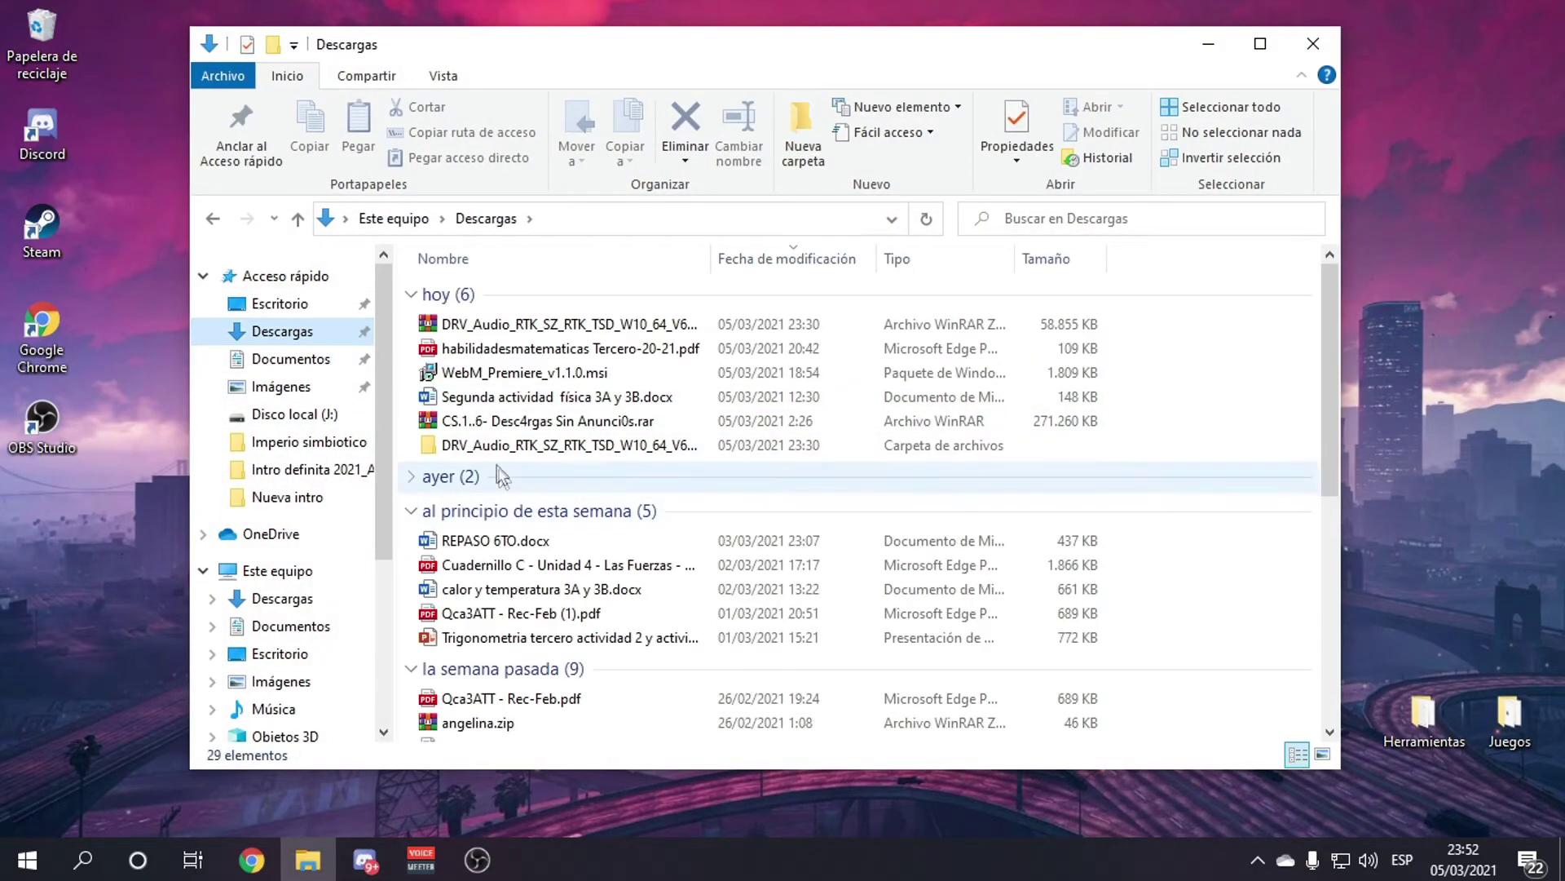
double_click(570, 445)
scroll(640, 531, "down", 12)
scroll(645, 541, "down", 2)
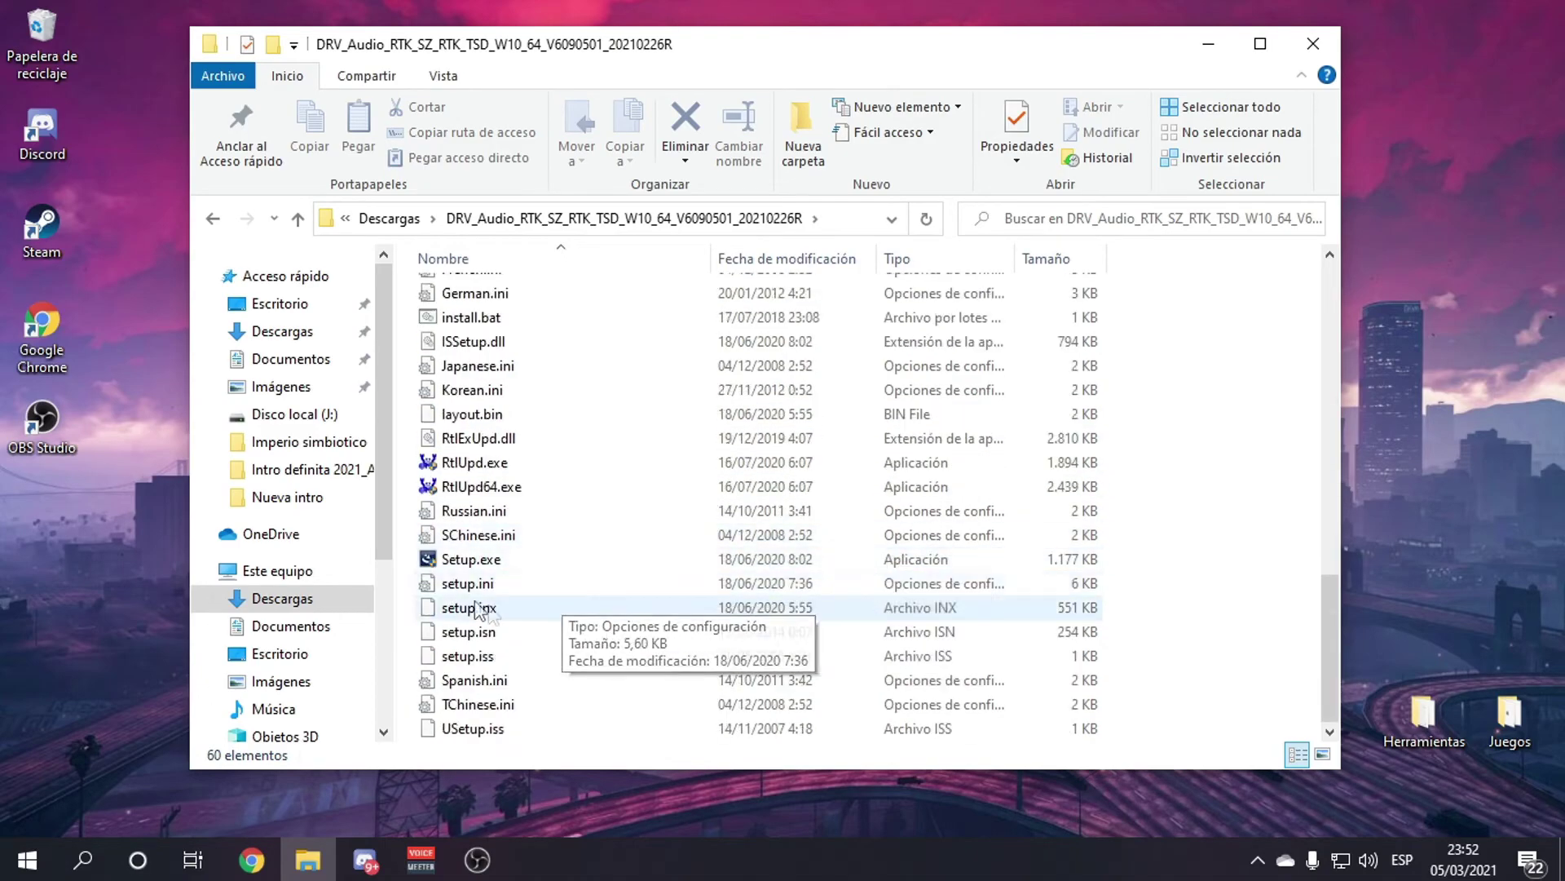
scroll(592, 550, "up", 7)
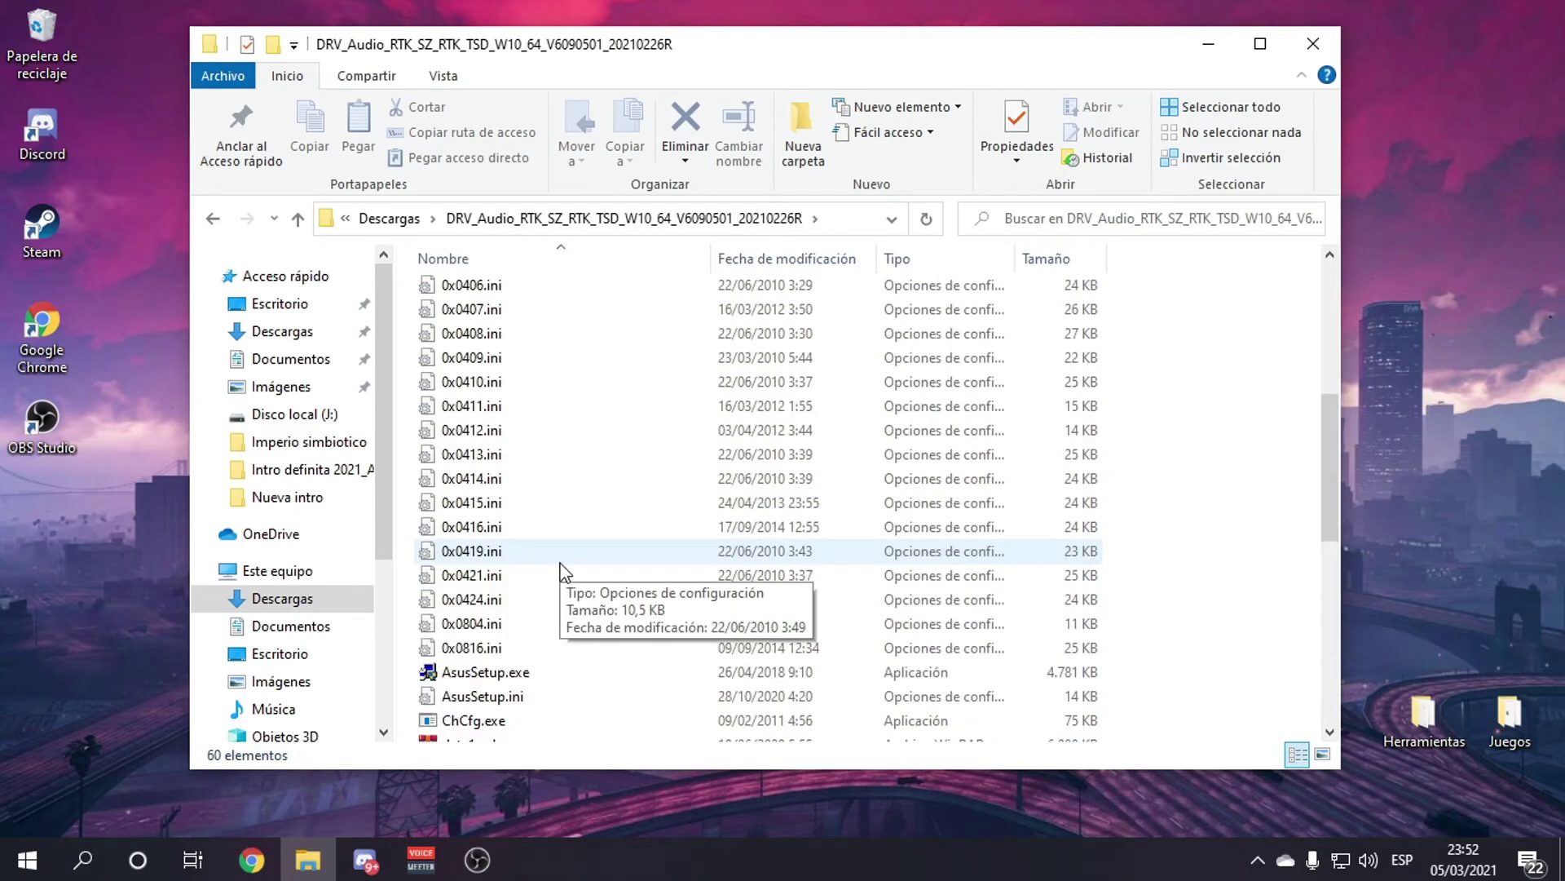
scroll(538, 554, "down", 5)
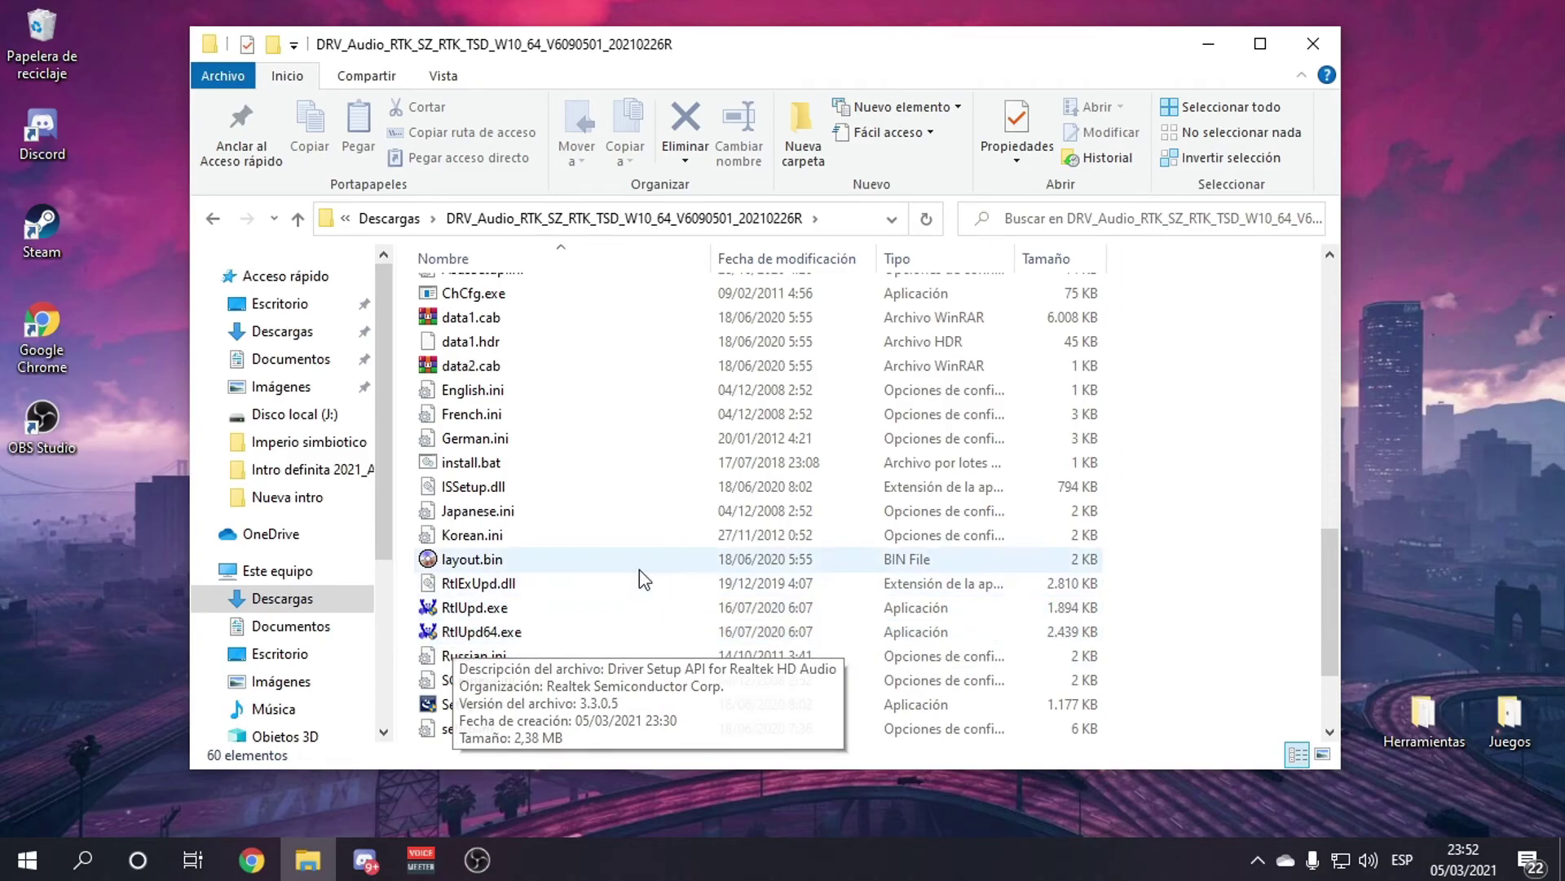
scroll(640, 574, "up", 14)
scroll(629, 586, "down", 8)
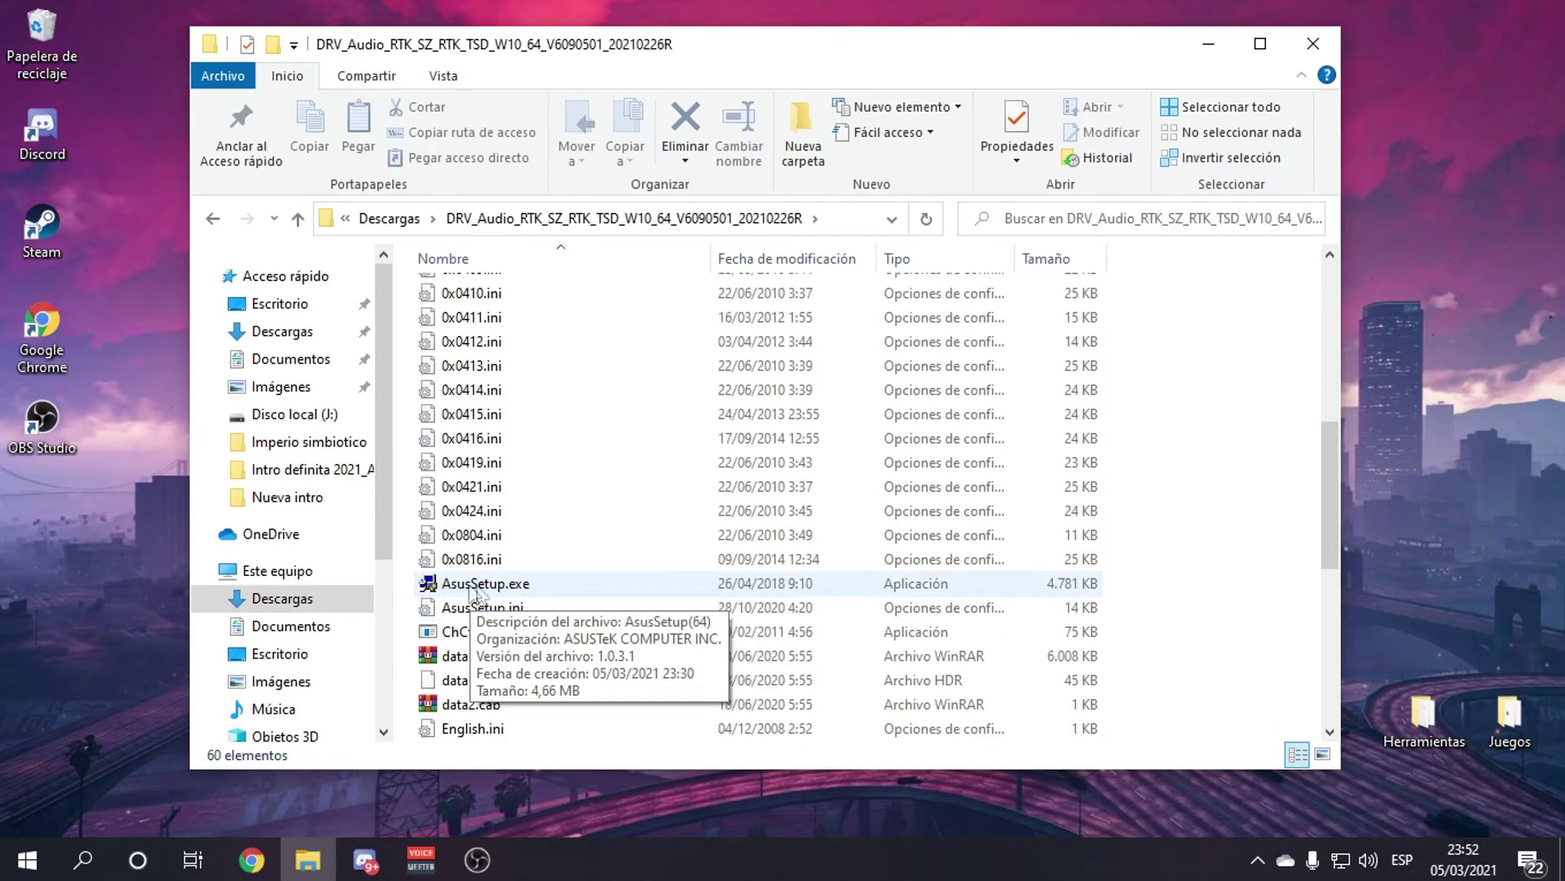
left_click(538, 586)
left_click(1326, 59)
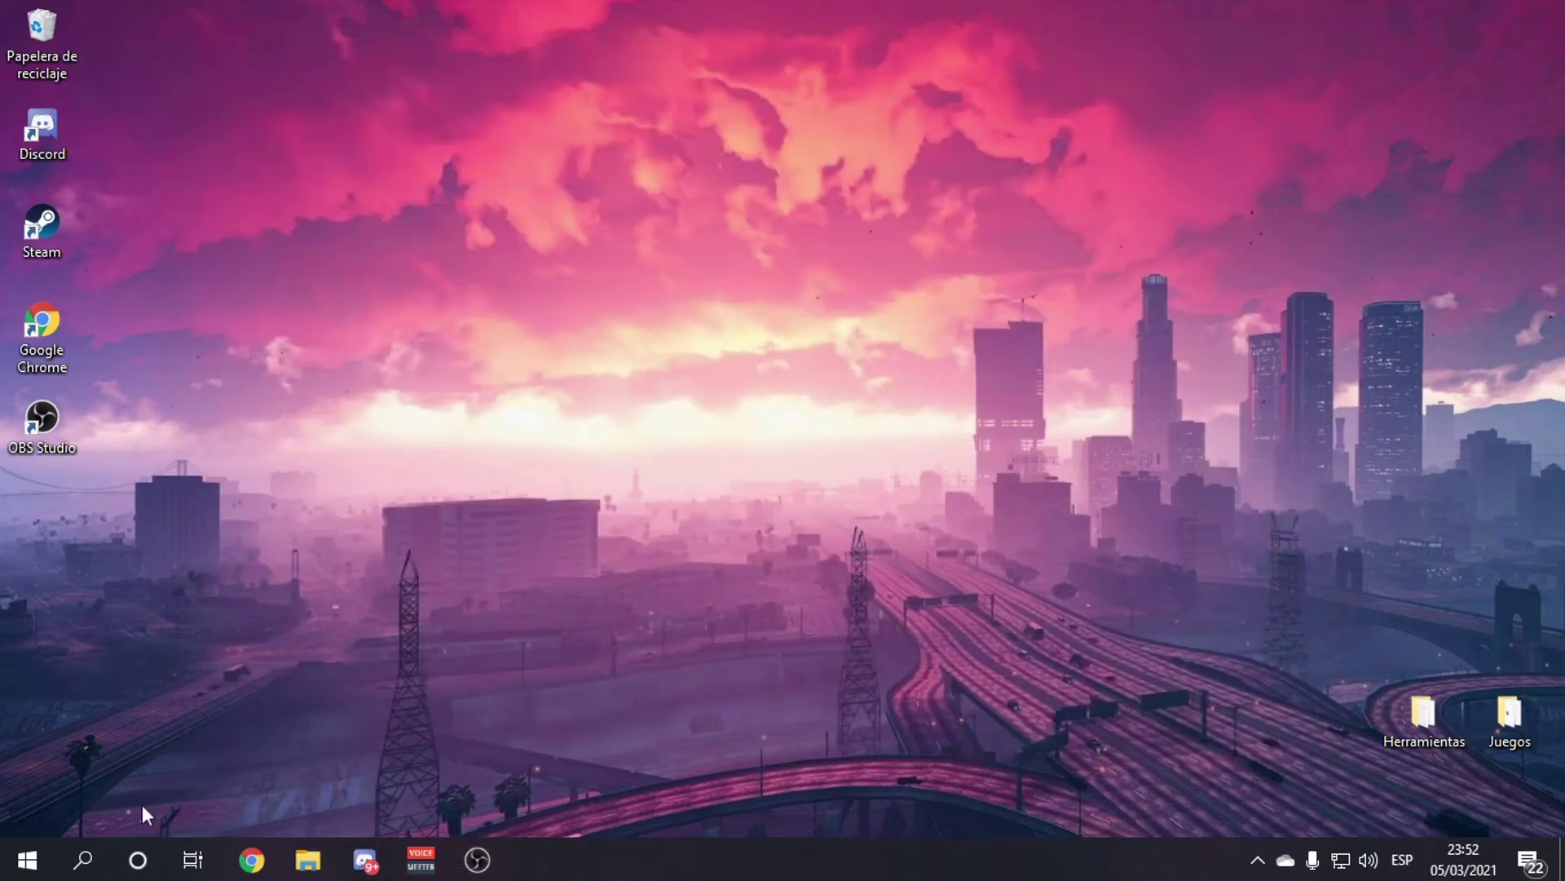
Find and open Realtek Audio Console through a Windows search, maximized, and show its Configuración avanzada del dispositivo page
left_click(85, 859)
type("rea")
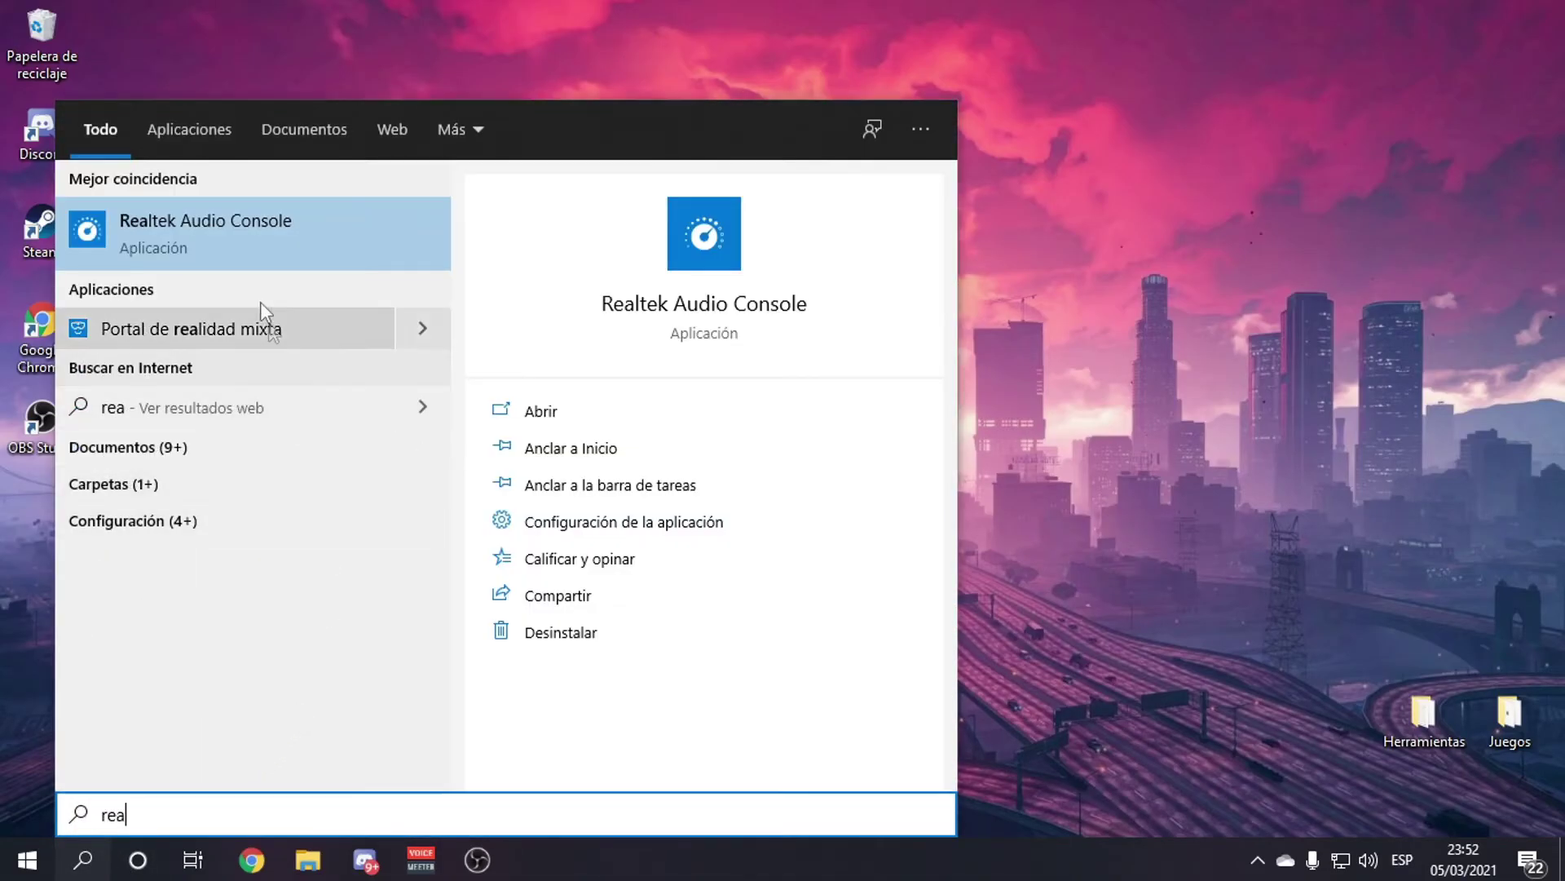
left_click(391, 245)
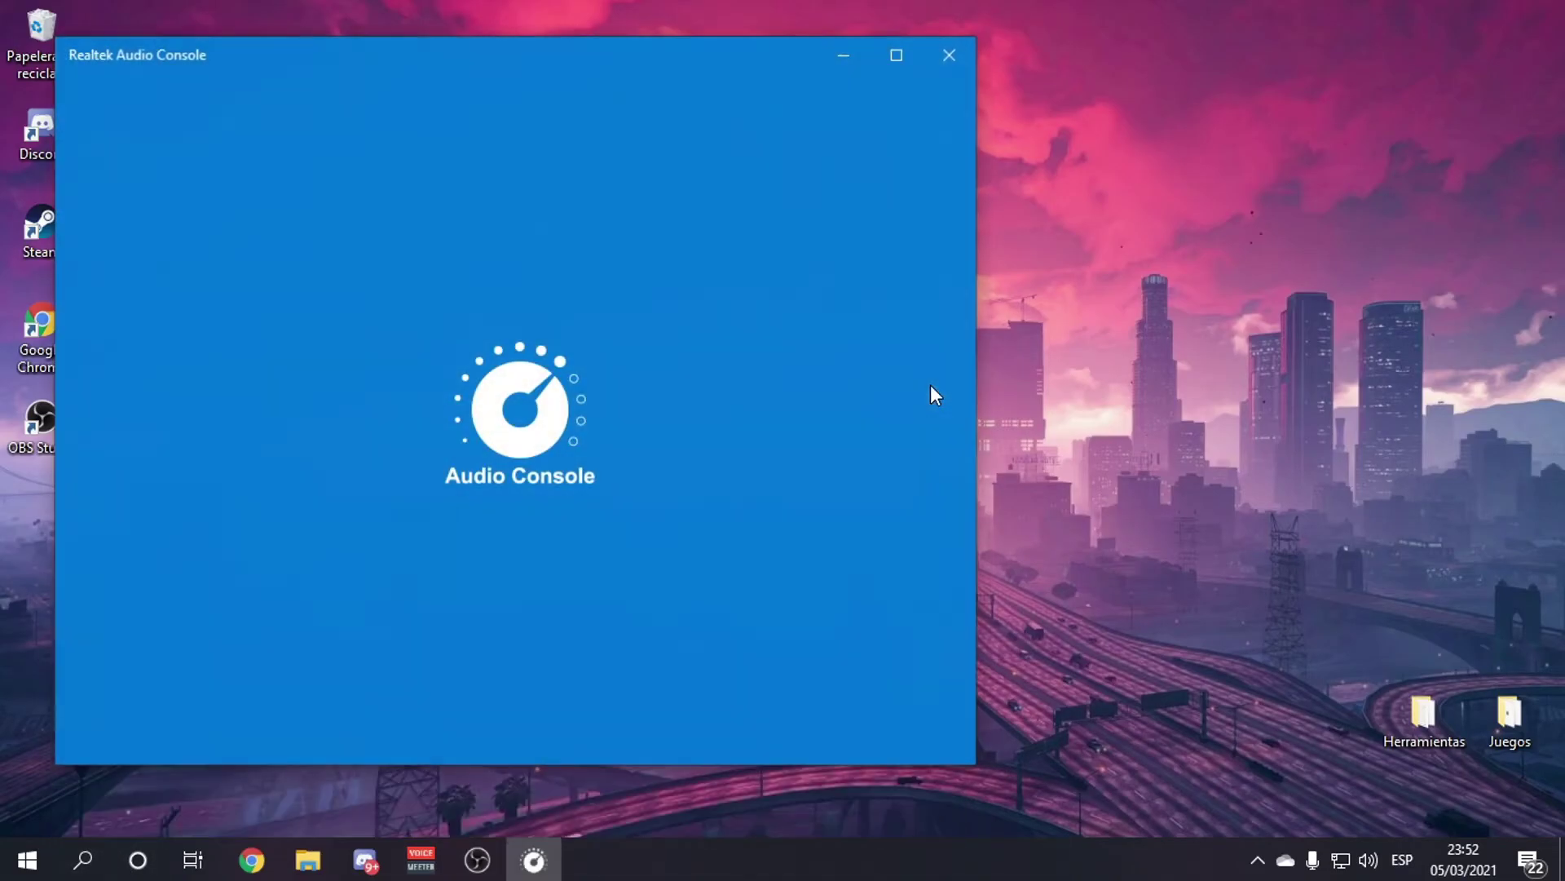
left_click(897, 55)
left_click(101, 379)
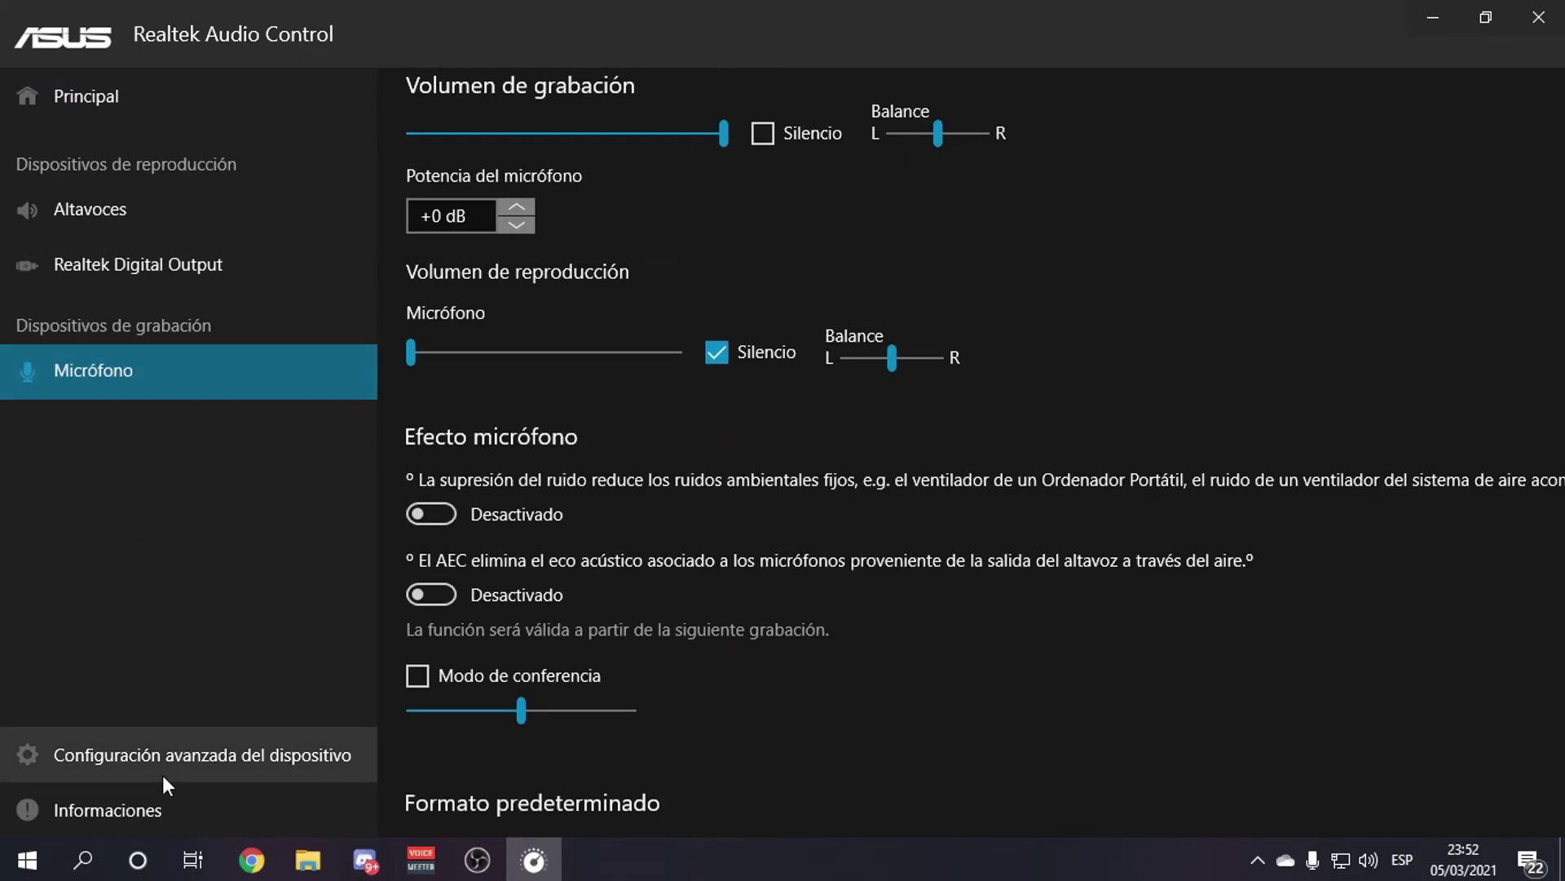
left_click(165, 774)
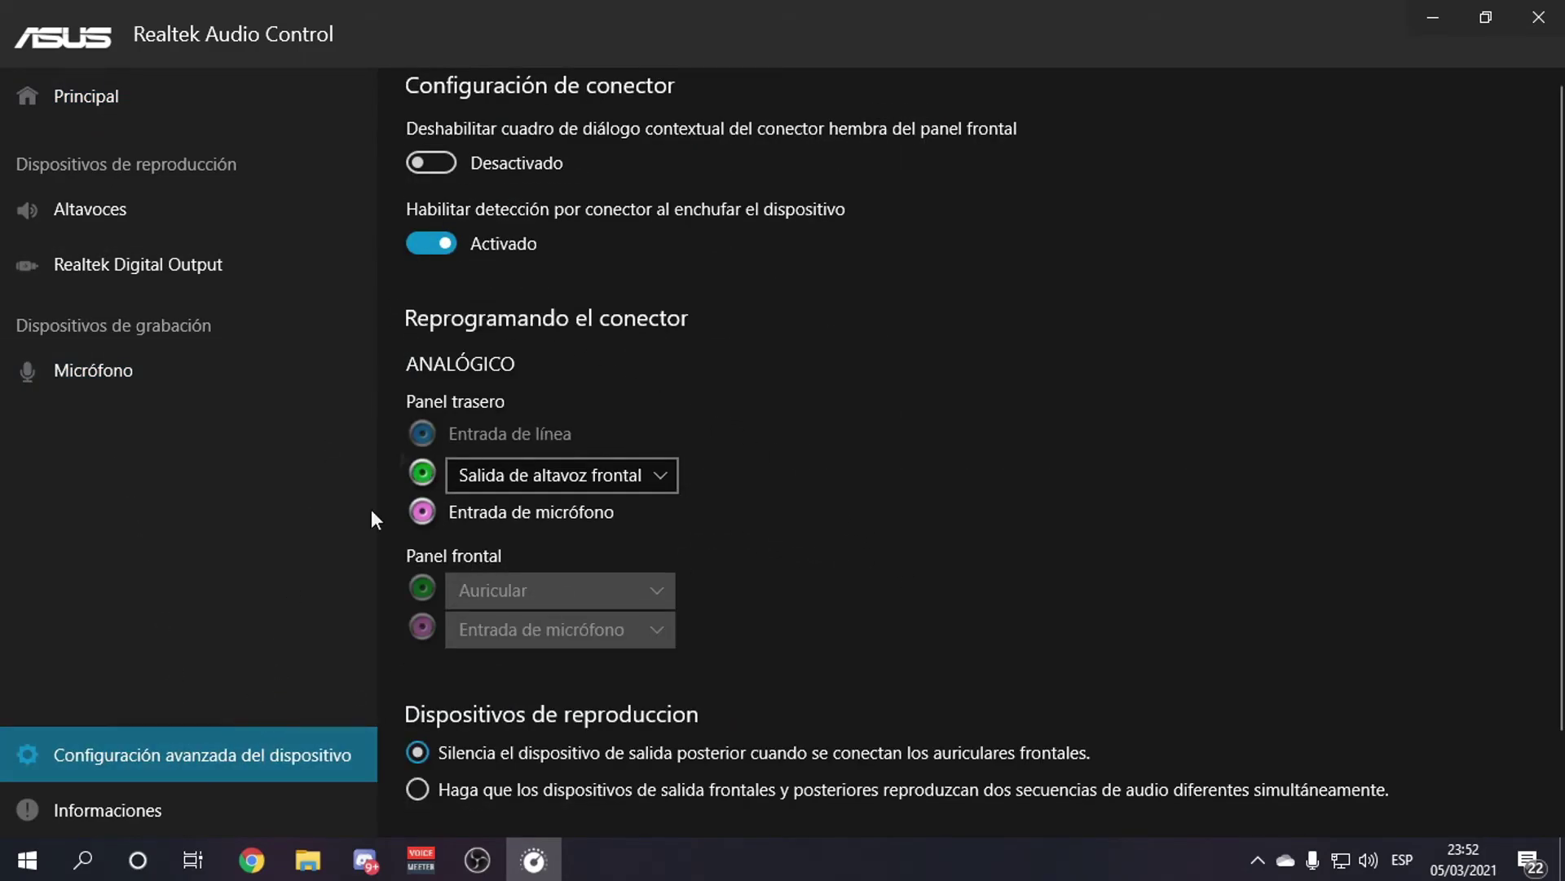
Disable the front panel jack's pop-up dialog and set front and rear outputs to play two different audio streams simultaneously
left_click(432, 164)
scroll(938, 554, "down", 2)
left_click(418, 640)
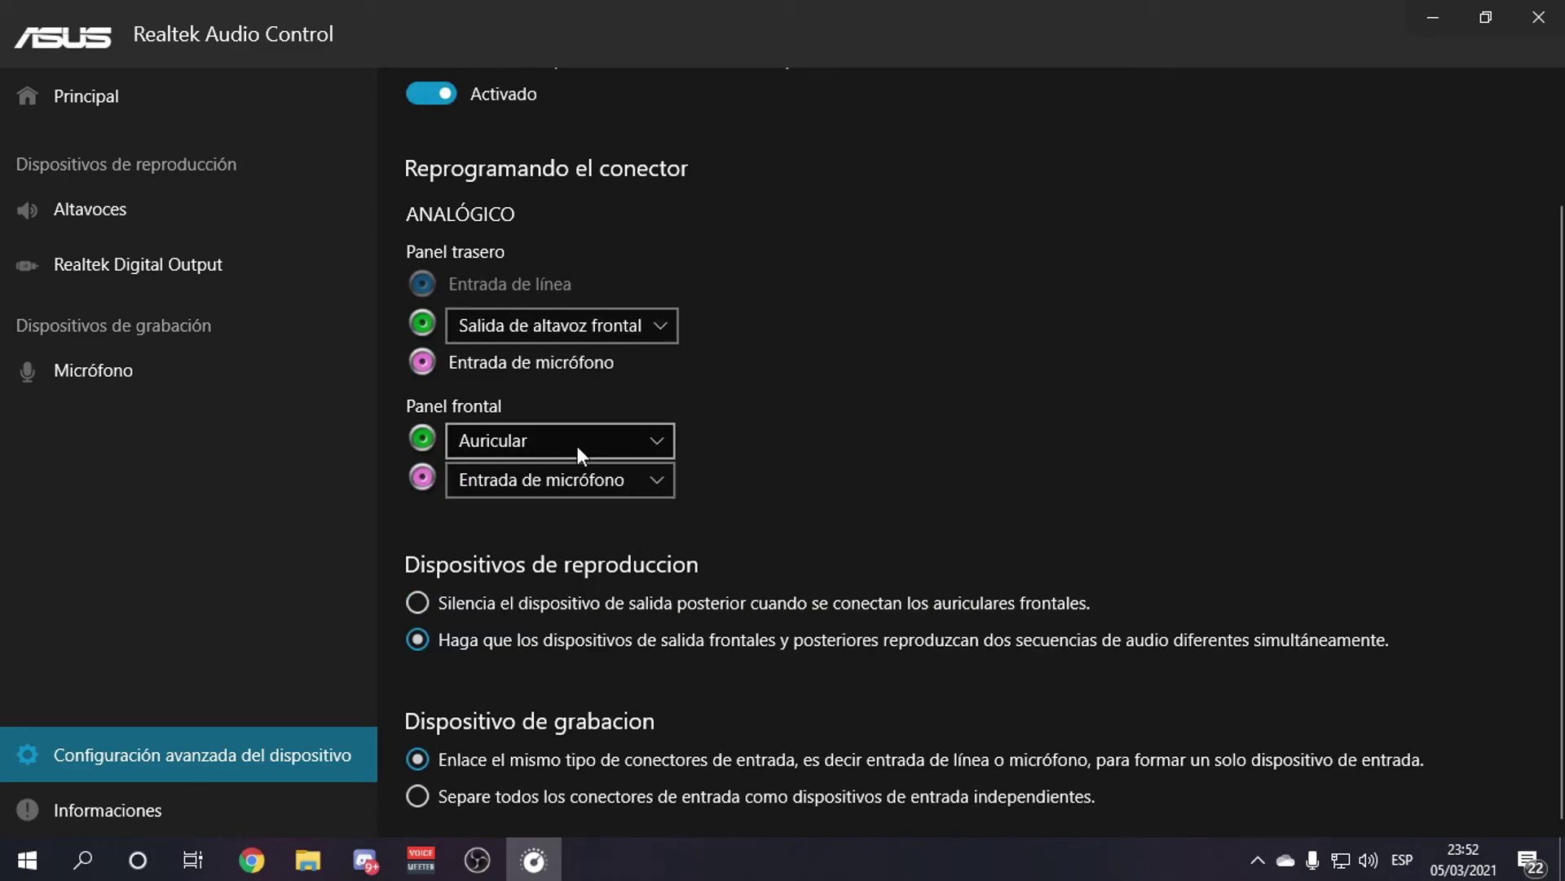
Reassign the rear panel's green connector from front speaker output to Auricular
left_click(655, 318)
left_click(652, 322)
left_click(620, 323)
left_click(602, 295)
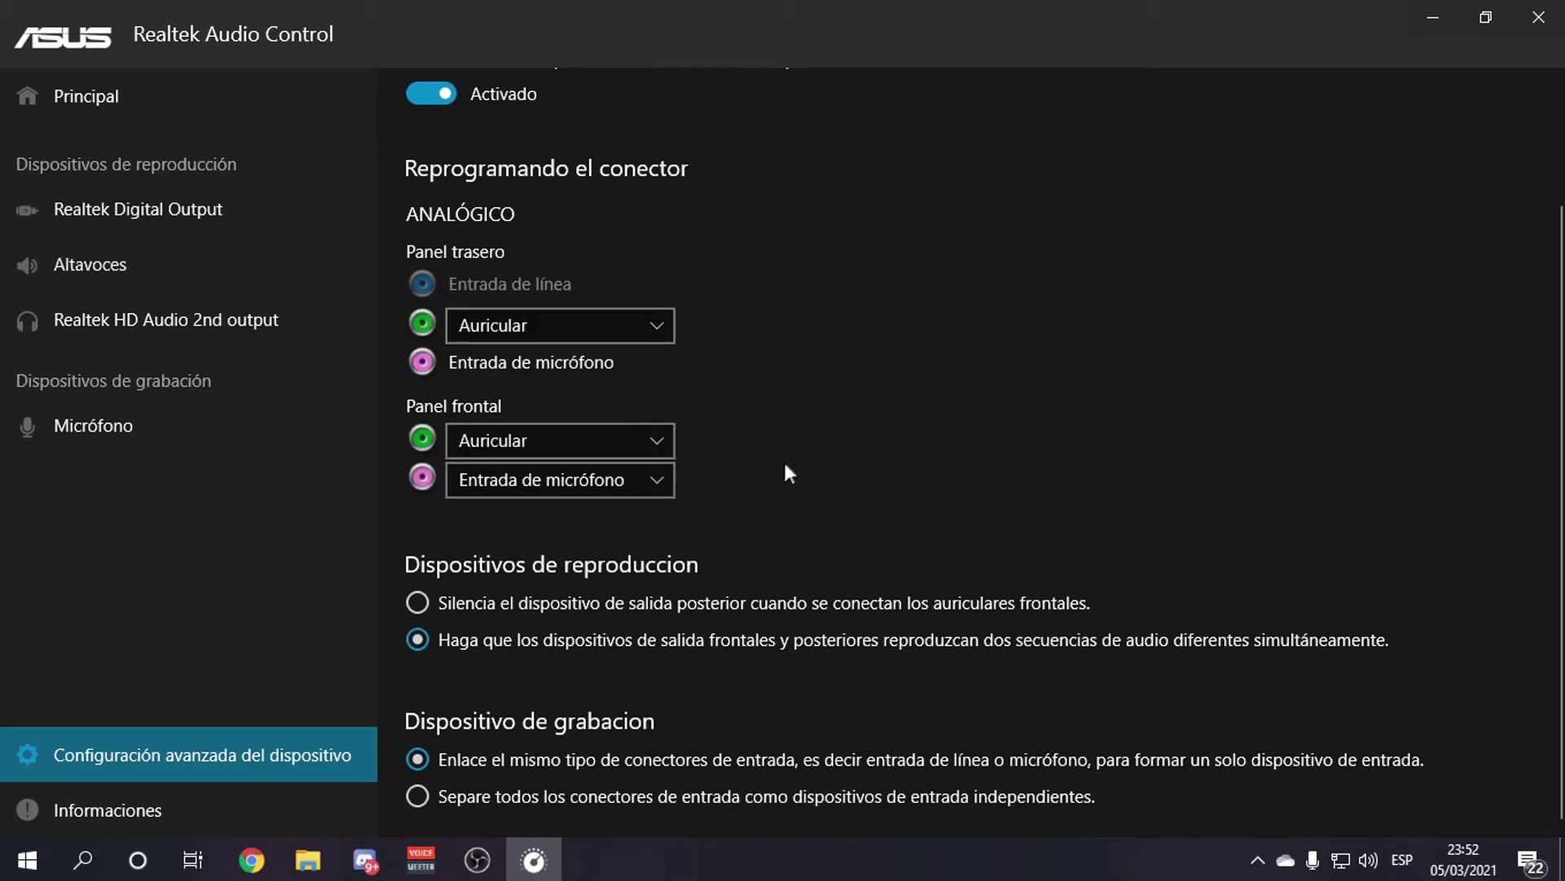
Review the assignment options of the front and rear green connectors without changing them, and close Realtek Audio Console
left_click(548, 441)
left_click(579, 441)
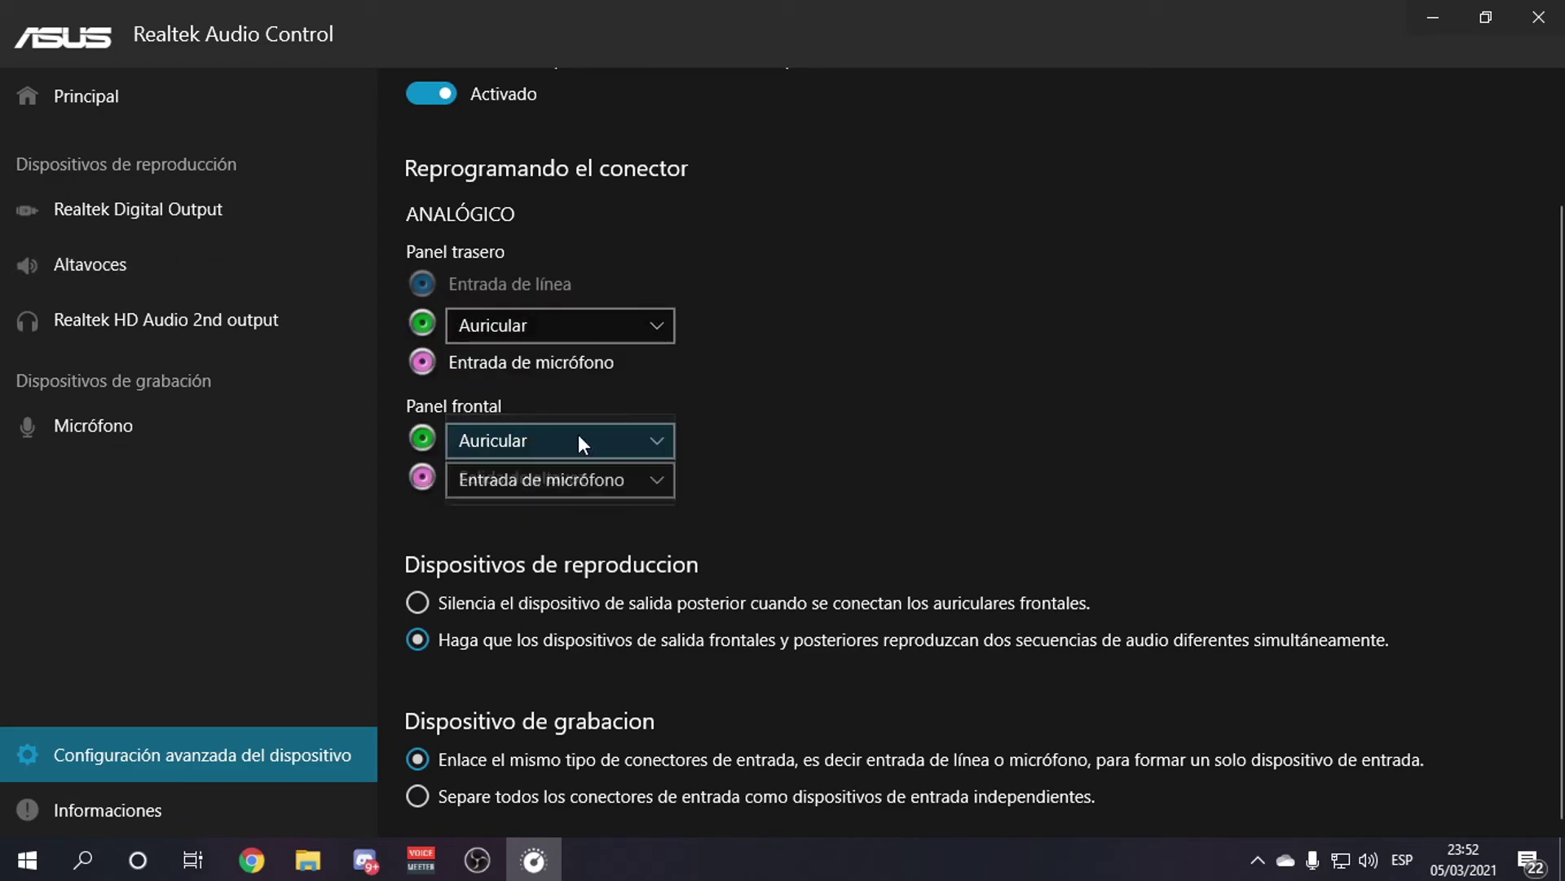
left_click(624, 326)
left_click(625, 326)
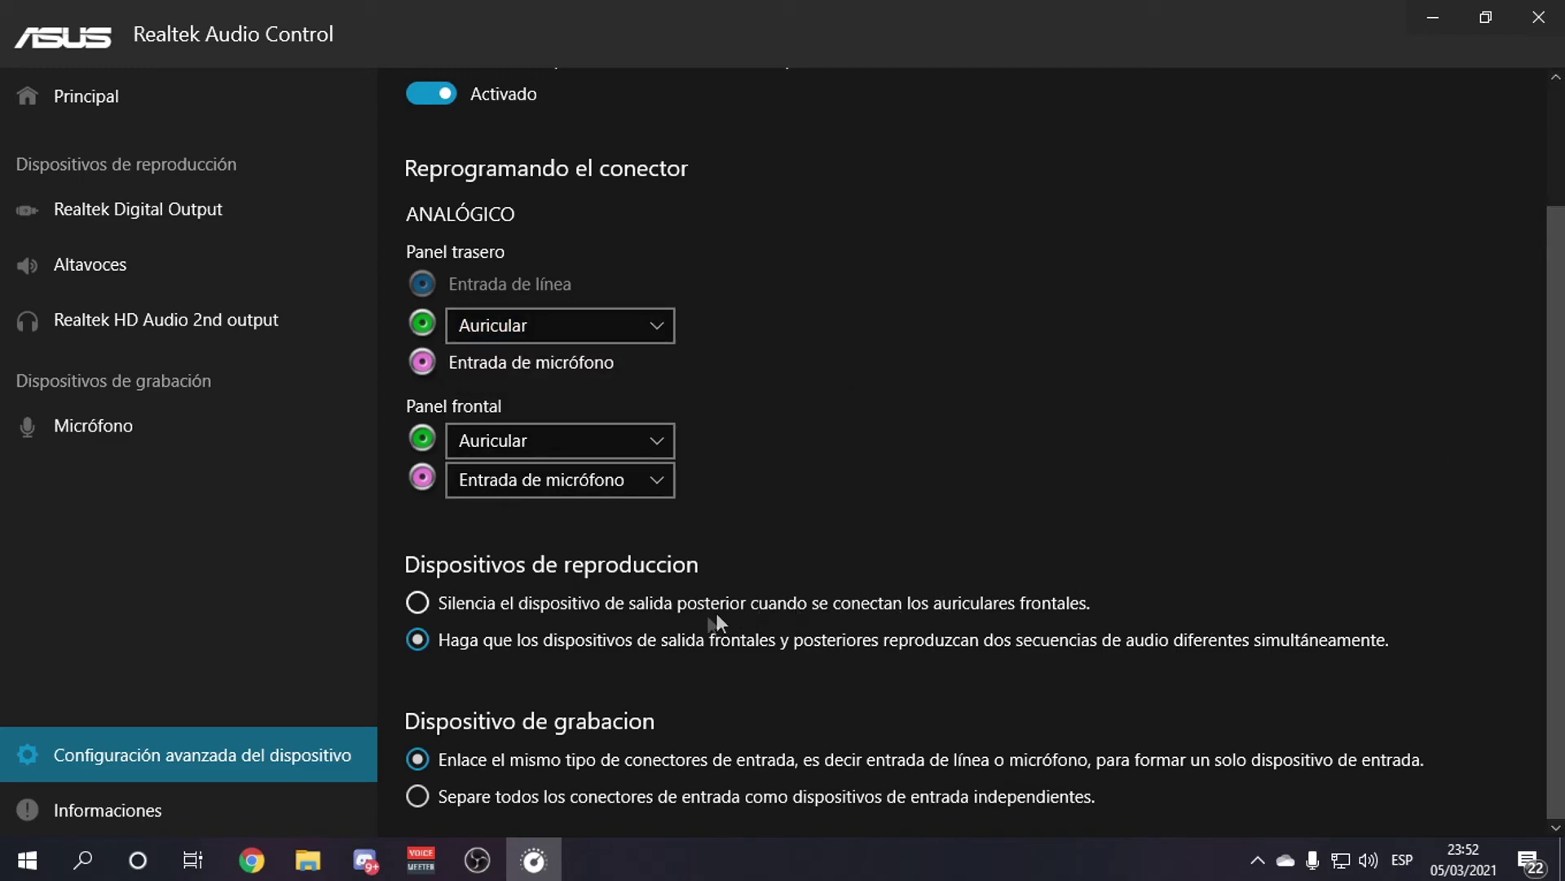
scroll(967, 542, "up", 3)
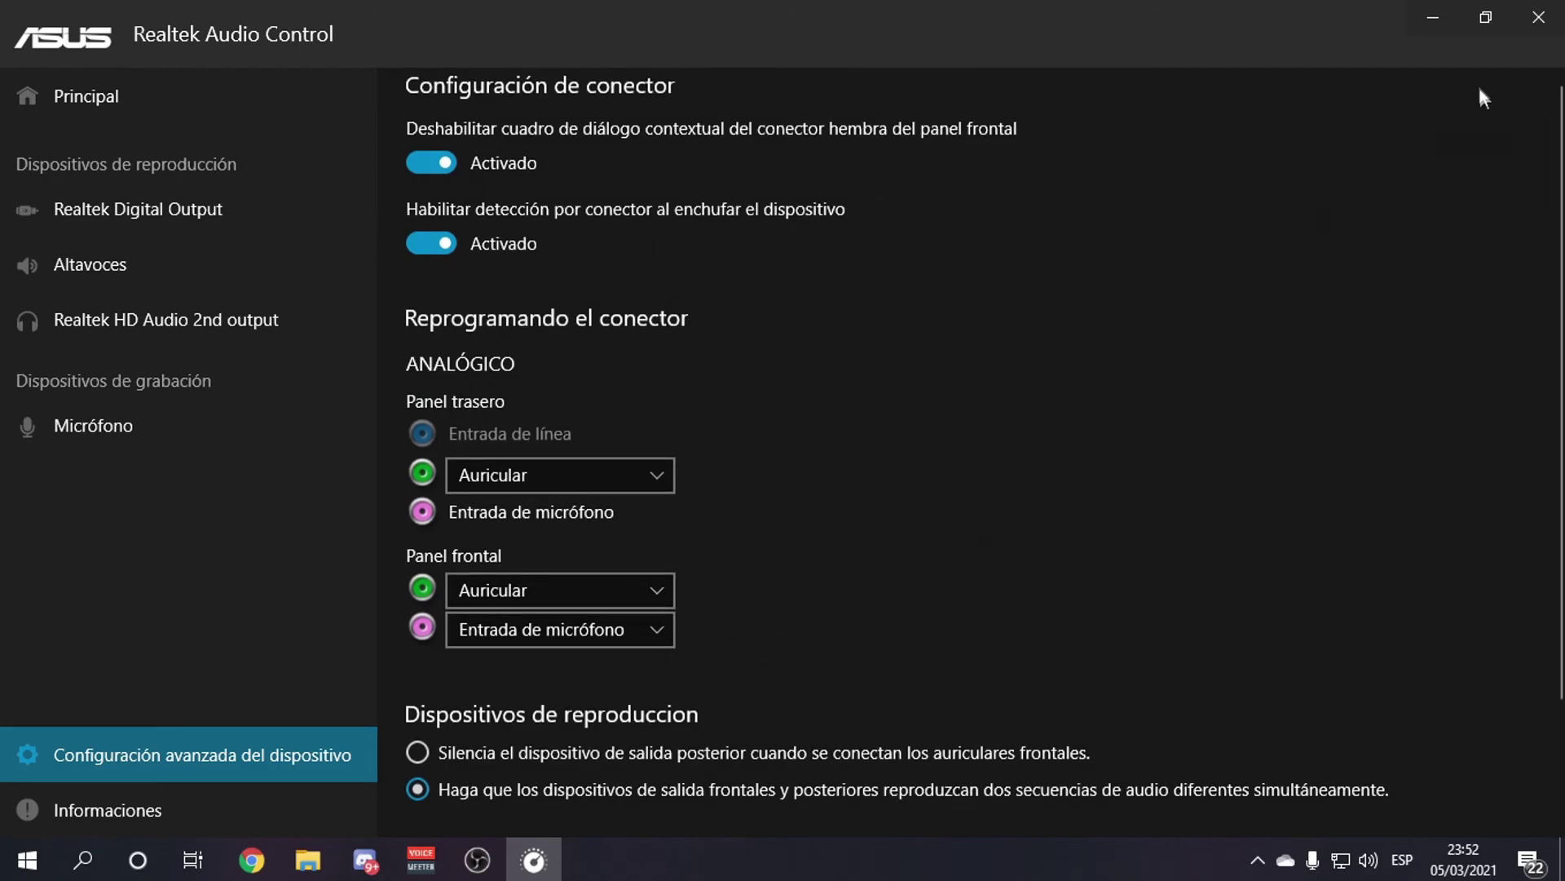
left_click(1539, 16)
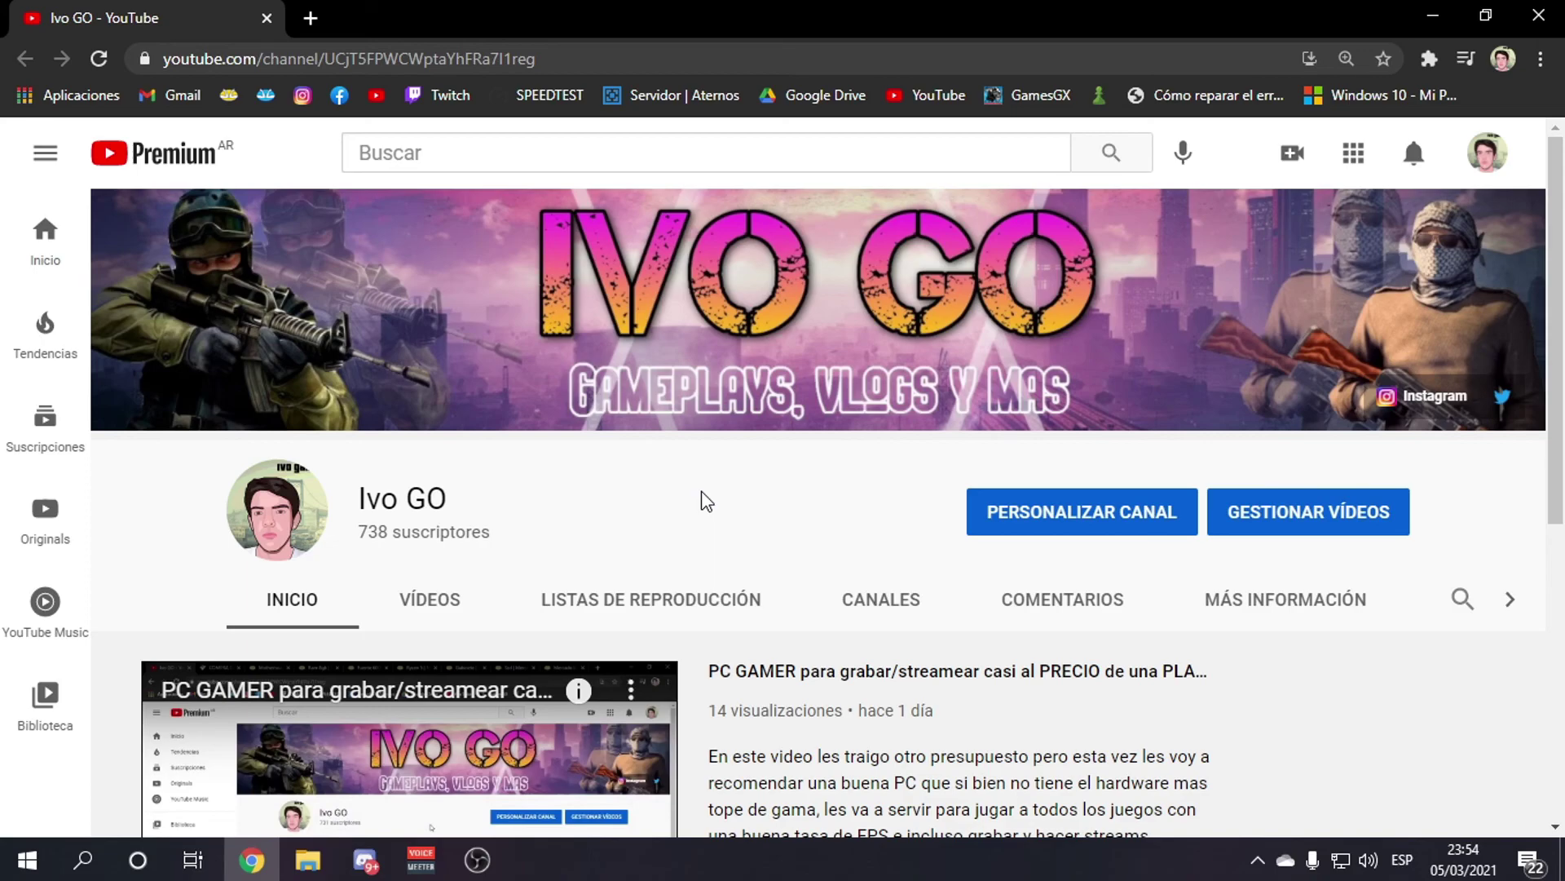
left_click_drag(492, 532, 360, 531)
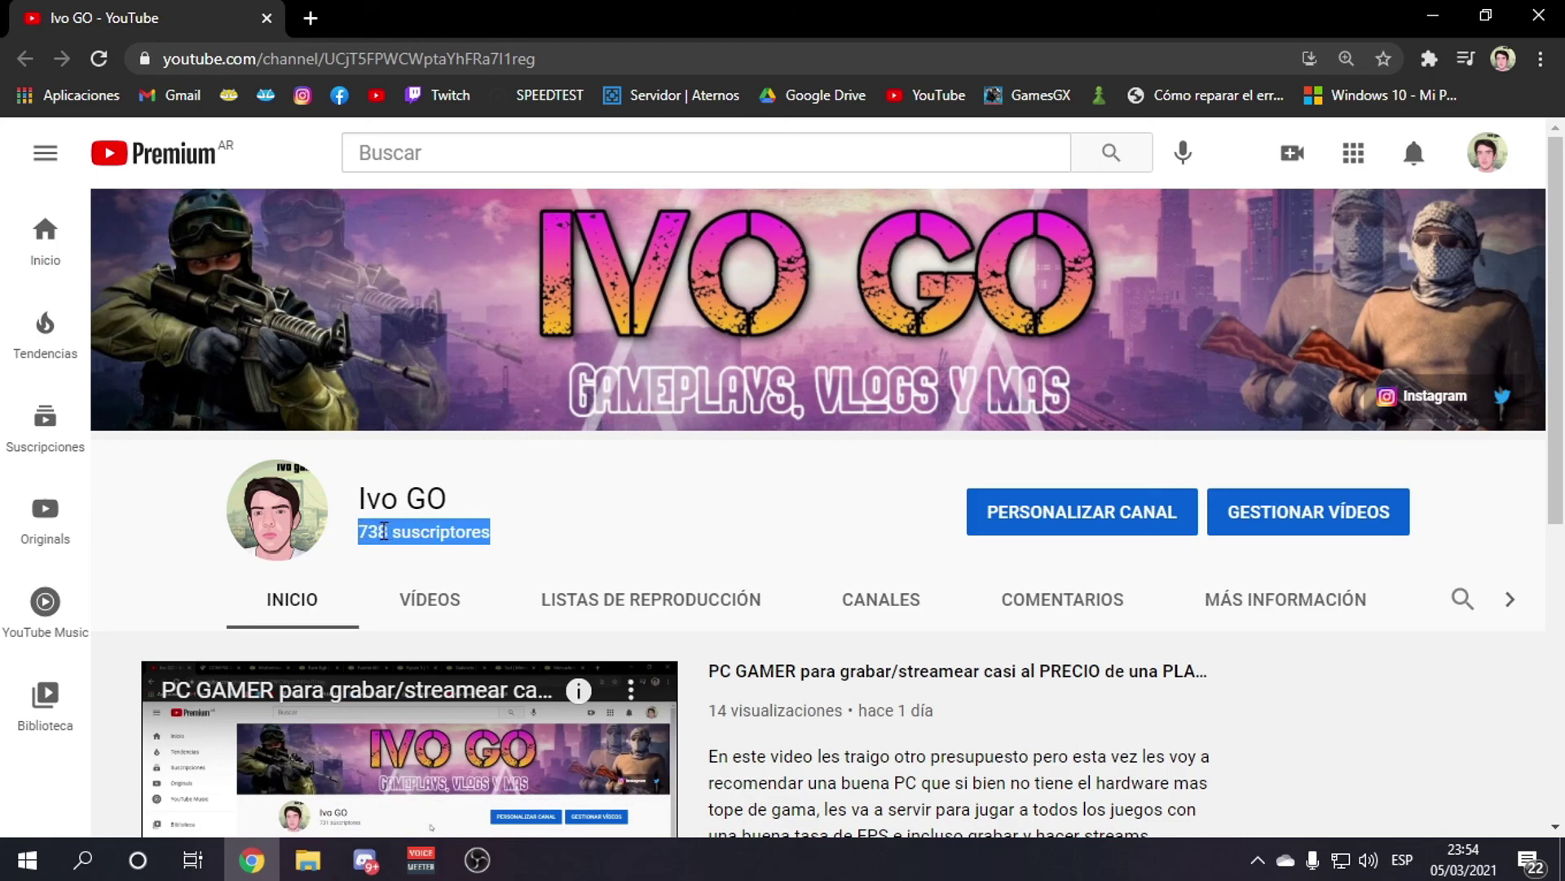
left_click(381, 531)
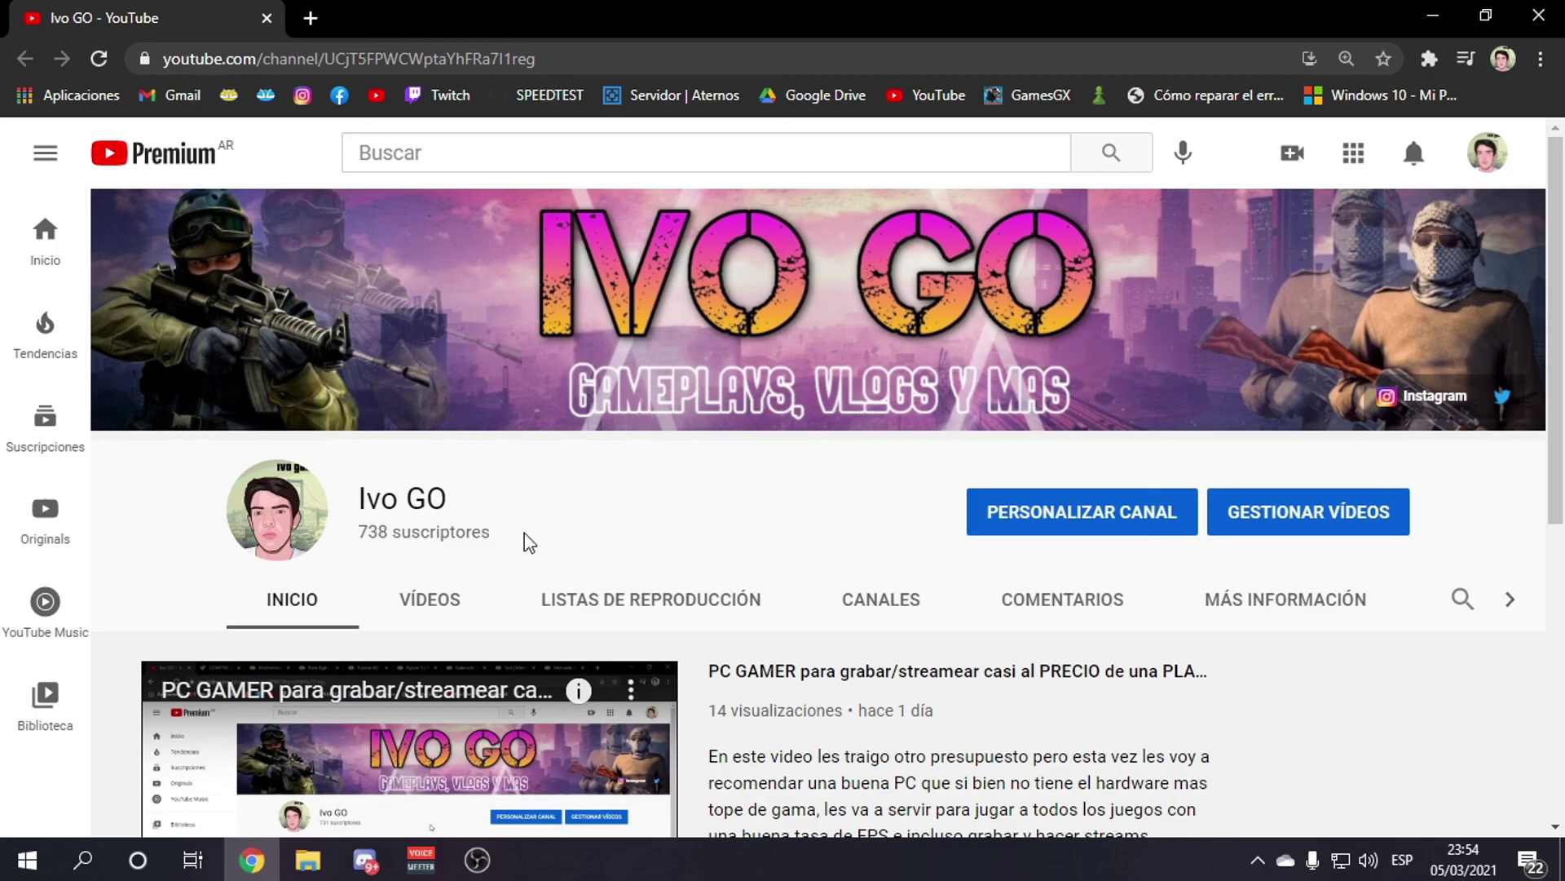